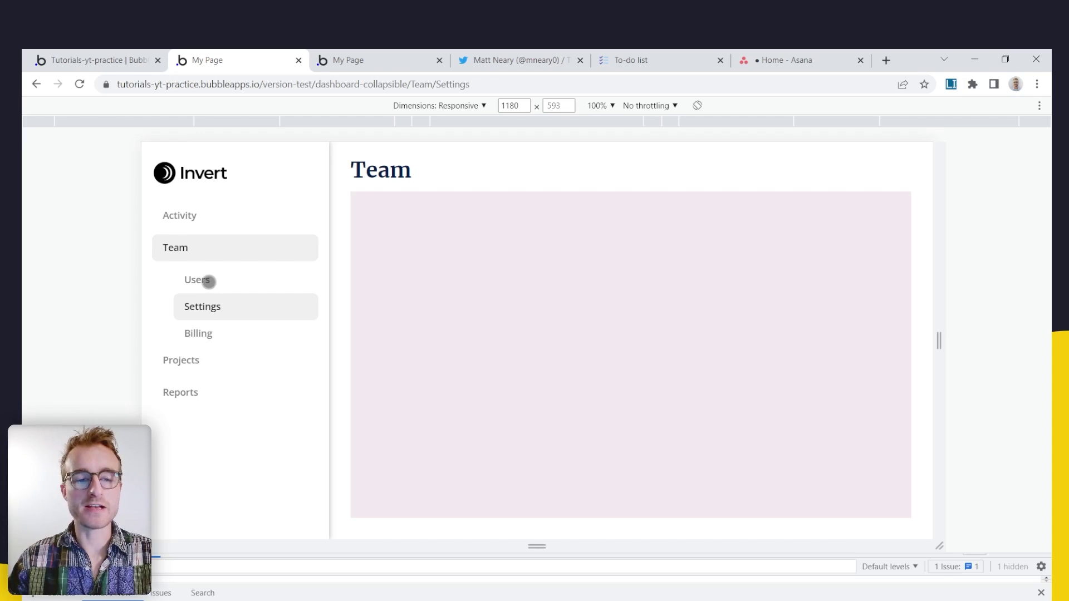
Narrow the dashboard preview to about 839 px wide and open its Activity page
{"action": "left_click_drag", "start_coordinate": [941, 341], "coordinate": [825, 285]}
{"action": "left_click", "coordinate": [424, 216]}
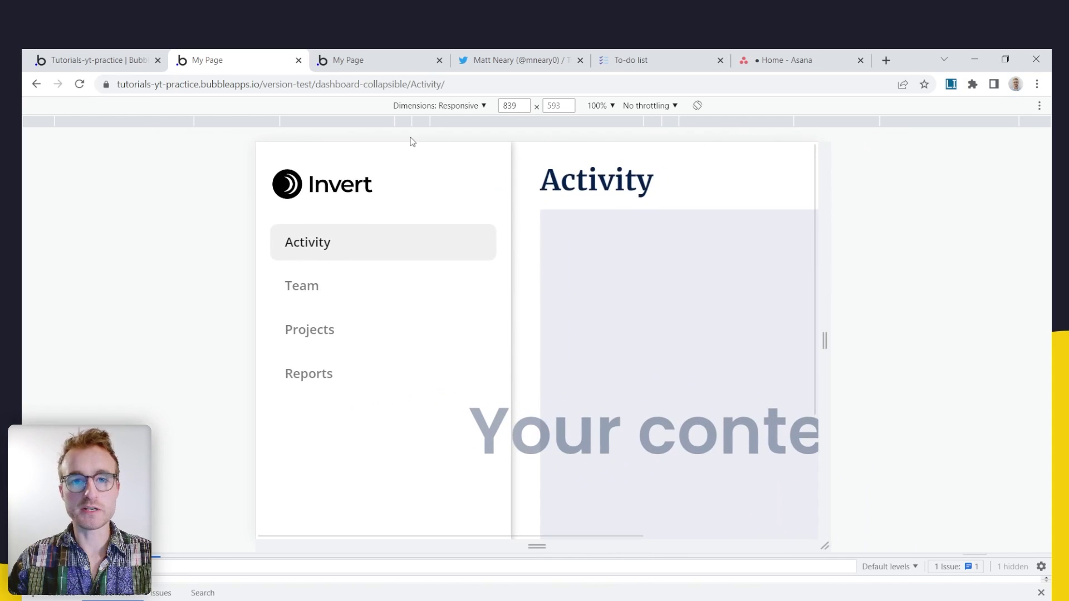
Switch to the dashboard-collapsible-reh preview at 1315 px wide, and collapse and reopen its sidebar
{"action": "left_click", "coordinate": [367, 61]}
{"action": "mouse_move", "coordinate": [975, 336]}
{"action": "left_mouse_down"}
{"action": "mouse_move", "coordinate": [729, 316]}
{"action": "mouse_move", "coordinate": [980, 322]}
{"action": "mouse_move", "coordinate": [963, 317]}
{"action": "mouse_move", "coordinate": [891, 314]}
{"action": "mouse_move", "coordinate": [904, 335]}
{"action": "mouse_move", "coordinate": [984, 334]}
{"action": "left_mouse_up"}
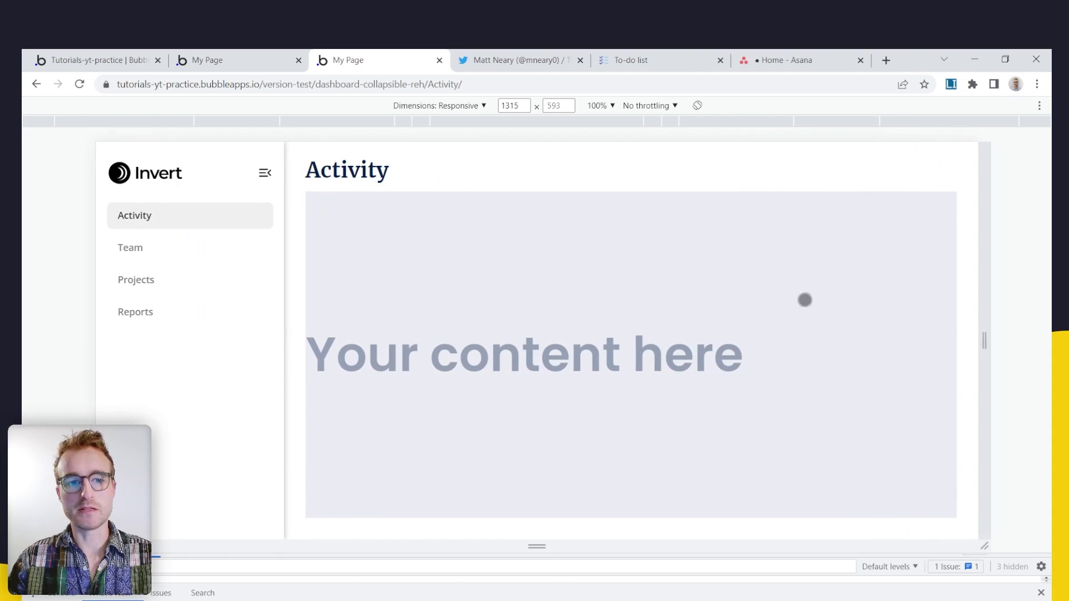
{"action": "left_click", "coordinate": [265, 173]}
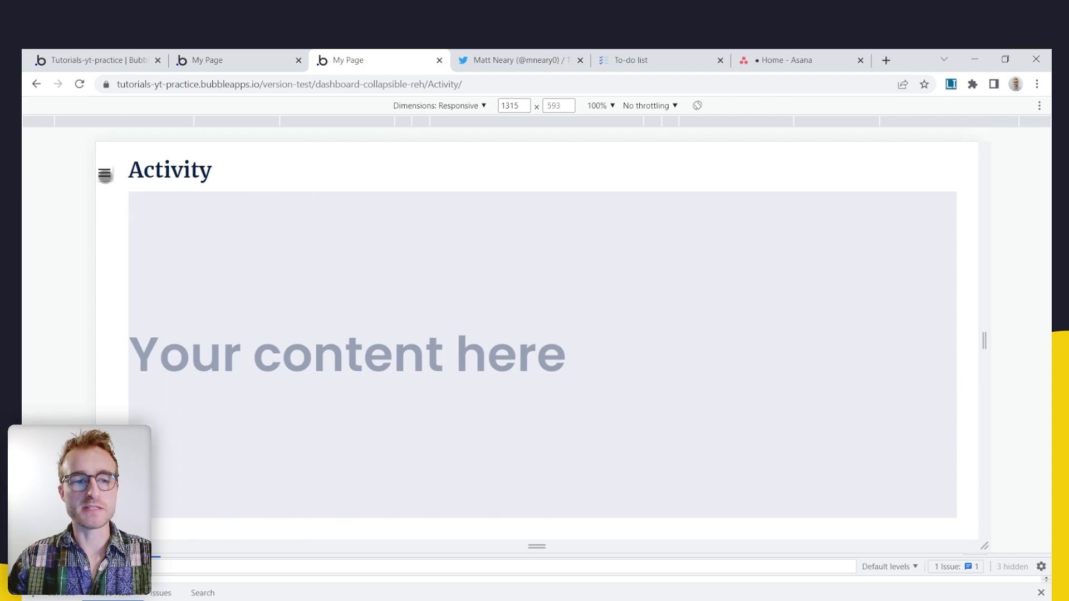
{"action": "left_click", "coordinate": [104, 175]}
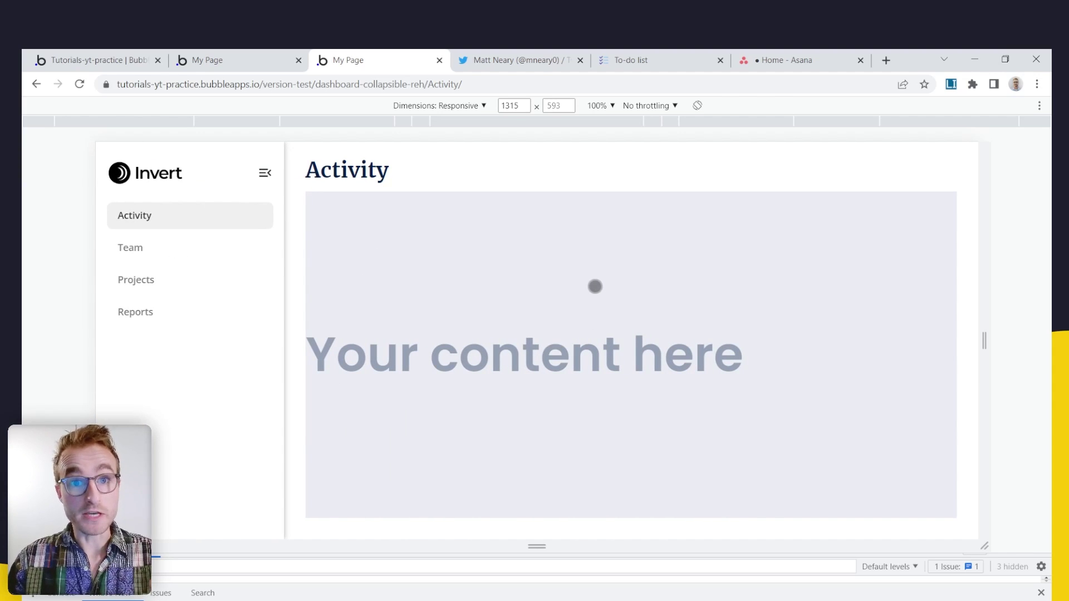
Switch to the Coda to-do list document, and expand and collapse its page sidebar
{"action": "left_click", "coordinate": [680, 68]}
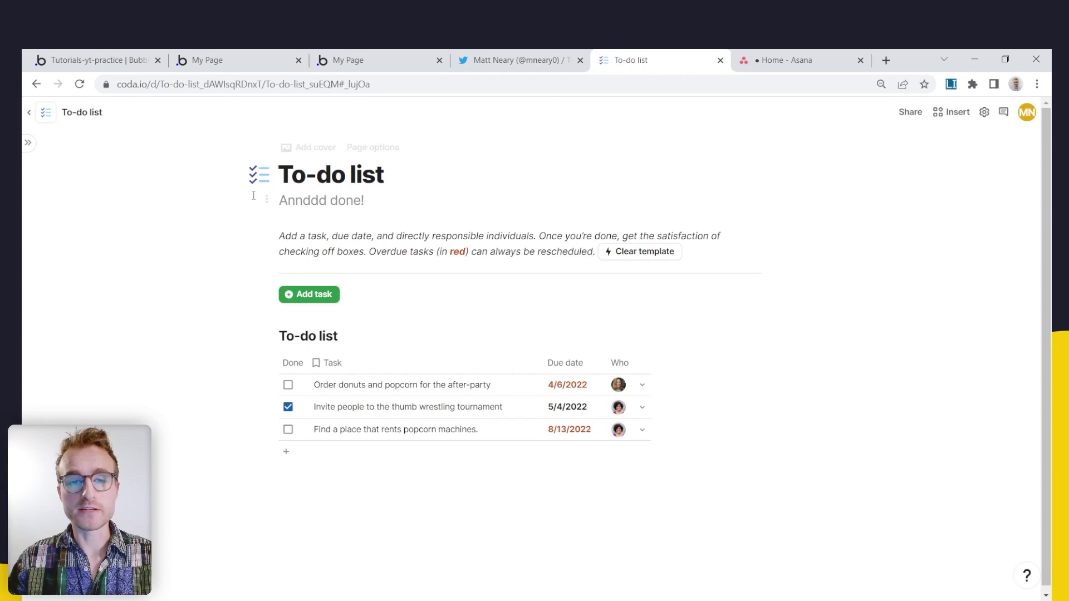
{"action": "left_click", "coordinate": [28, 143]}
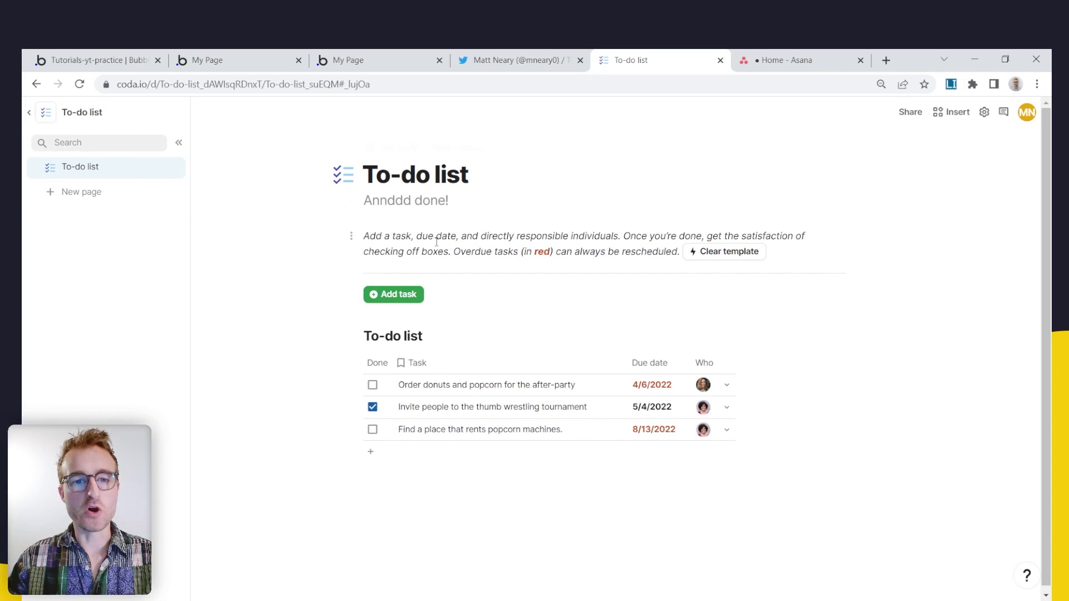
{"action": "left_click", "coordinate": [179, 144]}
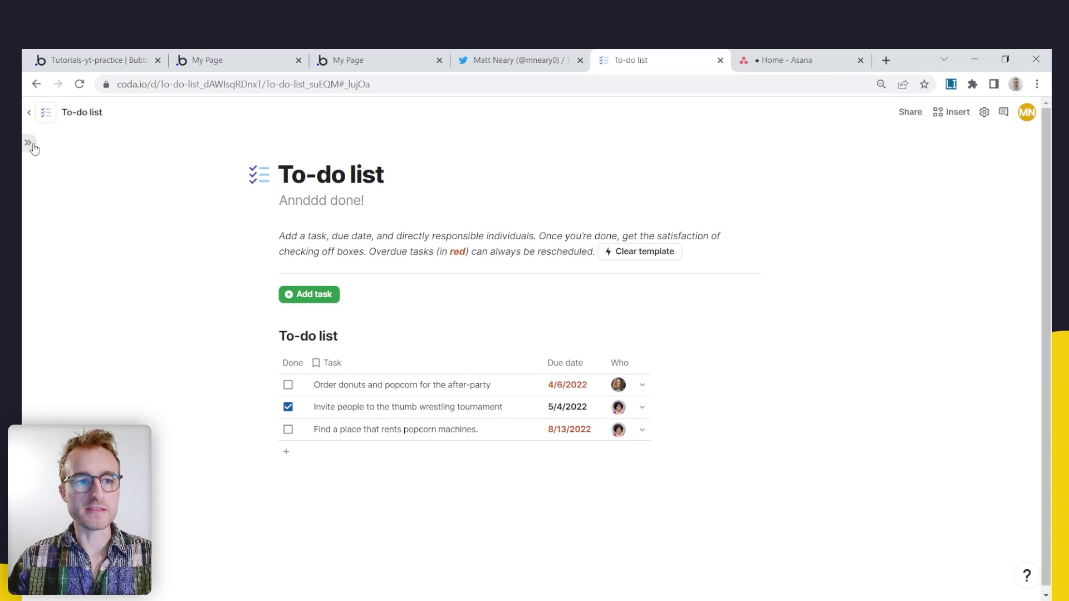
Add filler lines of "df", "d" and "fd" below the to-do table and check the collapsed sidebar's toggle while moving through the longer page
{"action": "left_click", "coordinate": [482, 528]}
{"action": "type", "text": "df   d fd   df df df df d "}
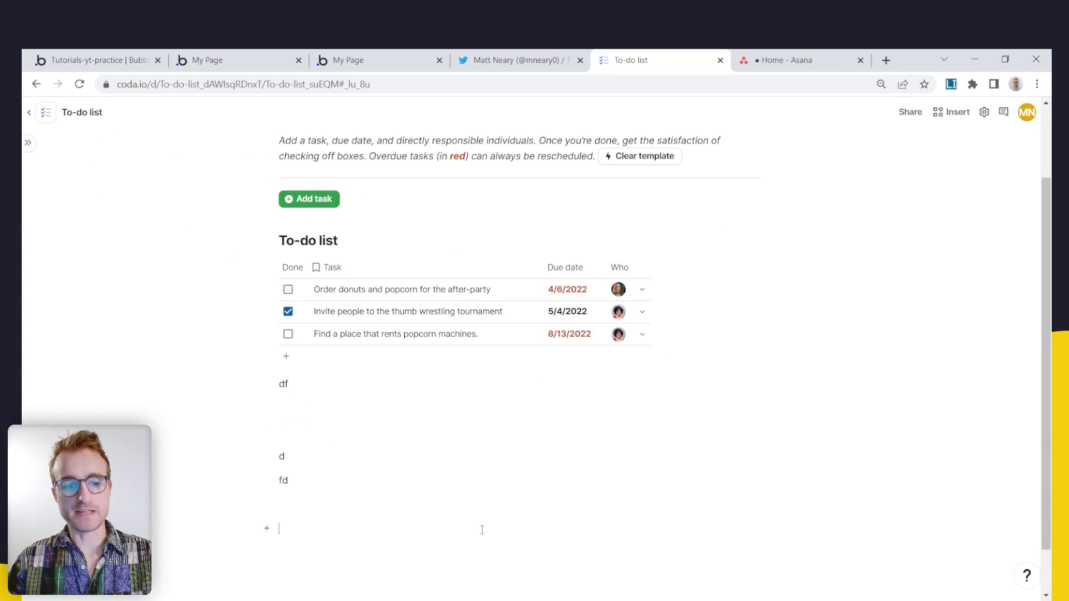
{"action": "type", "text": "f"}
{"action": "key", "text": "Return"}
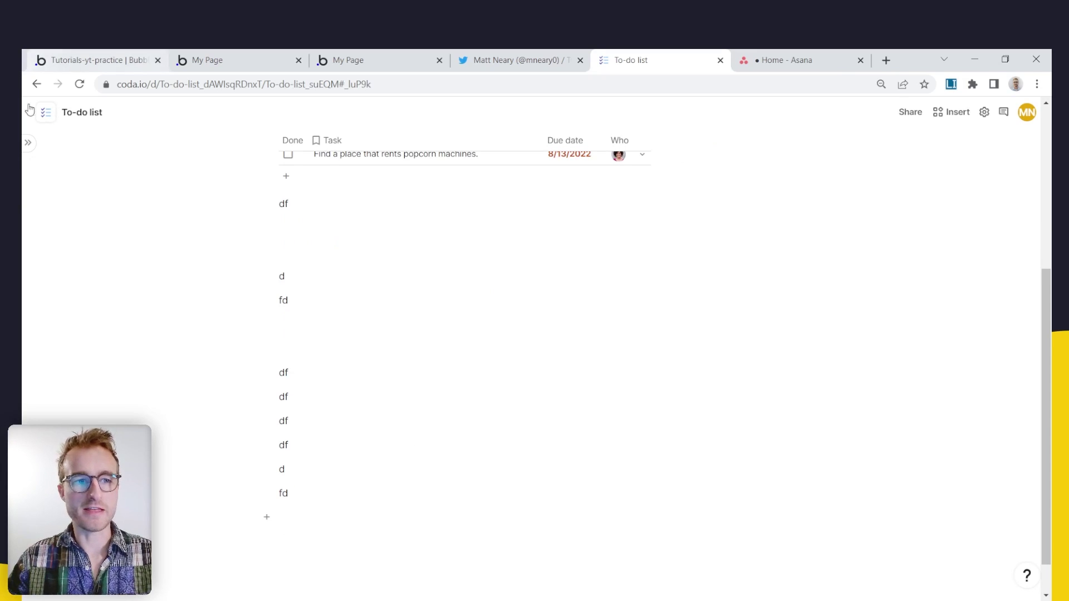
{"action": "scroll", "coordinate": [312, 275], "scroll_direction": "up", "scroll_amount": 5}
{"action": "scroll", "coordinate": [312, 276], "scroll_direction": "down", "scroll_amount": 5}
{"action": "scroll", "coordinate": [312, 275], "scroll_direction": "up", "scroll_amount": 5}
{"action": "scroll", "coordinate": [246, 245], "scroll_direction": "up", "scroll_amount": 1}
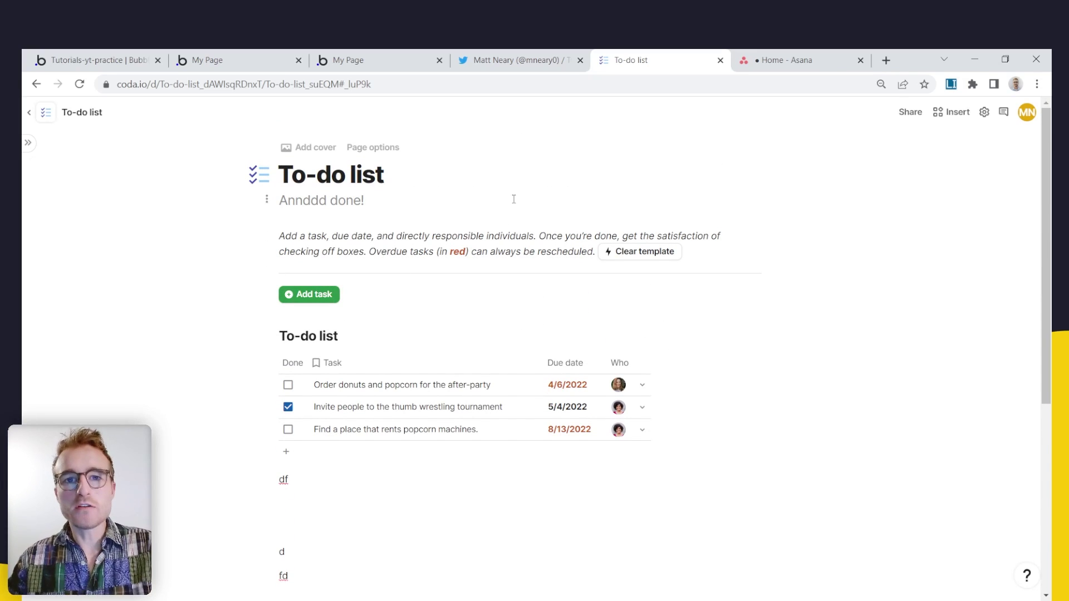
View the Asana home page, and return to the Coda document to preview its collapsed sidebar as an overlay
{"action": "left_click", "coordinate": [799, 67]}
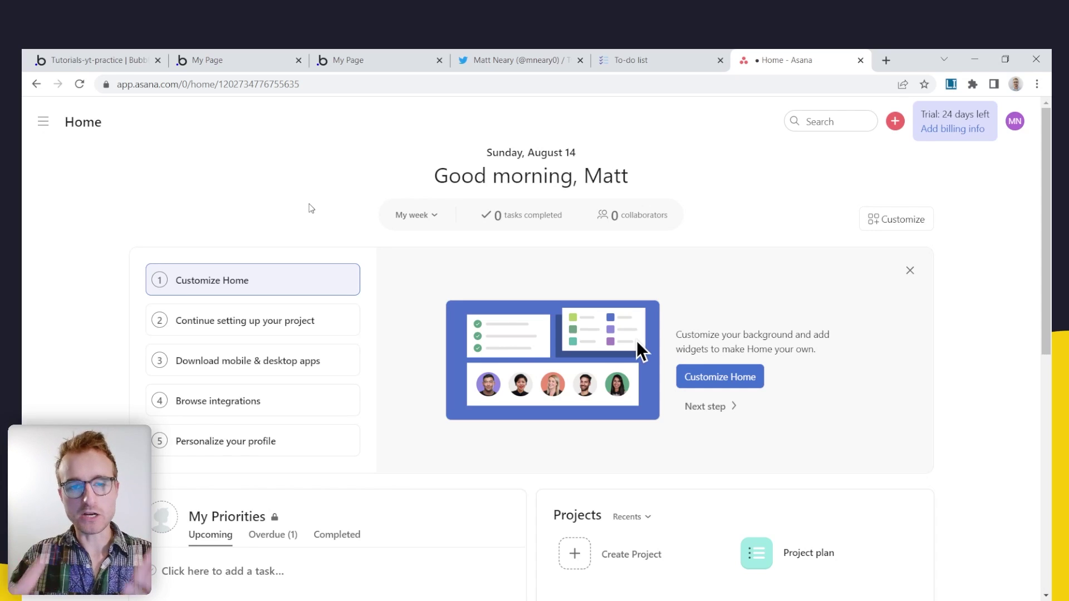
{"action": "left_click", "coordinate": [680, 54]}
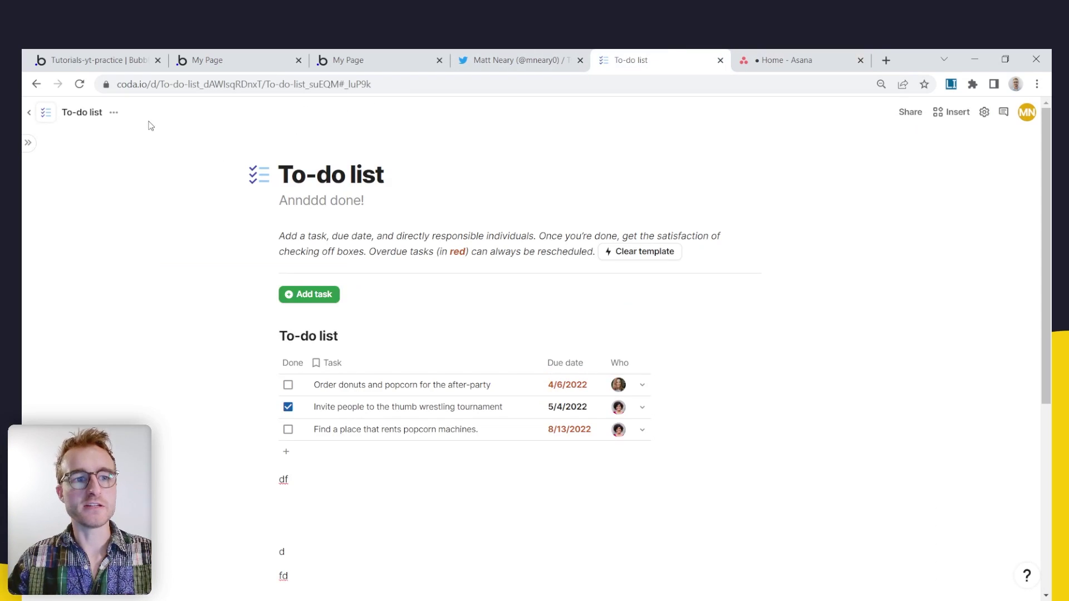
{"action": "mouse_move", "coordinate": [167, 128]}
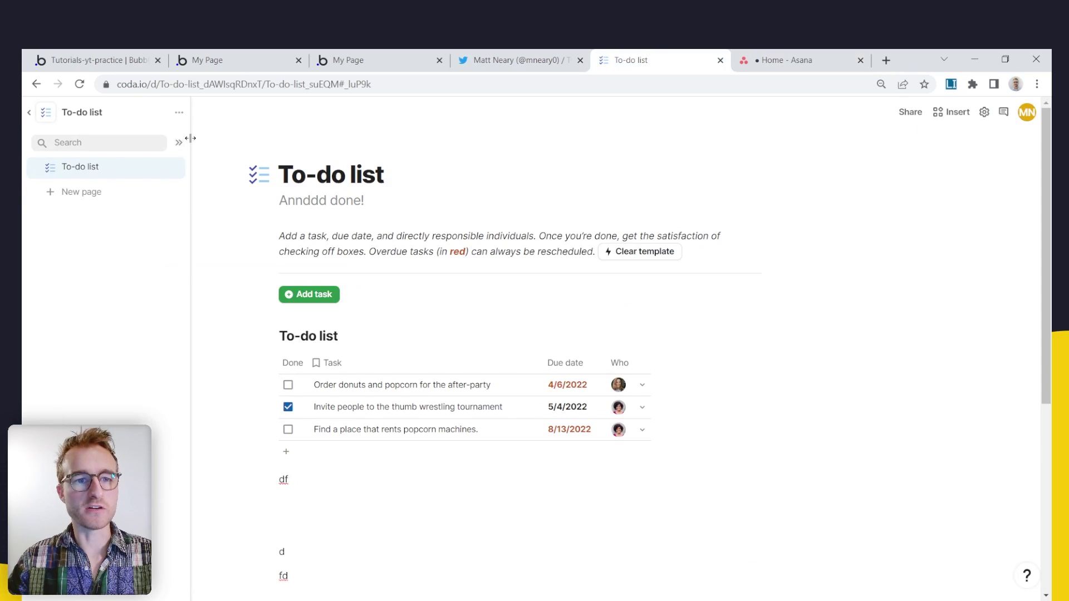
Switch to the Asana home page, and show and hide its sidebar
{"action": "left_click", "coordinate": [730, 56]}
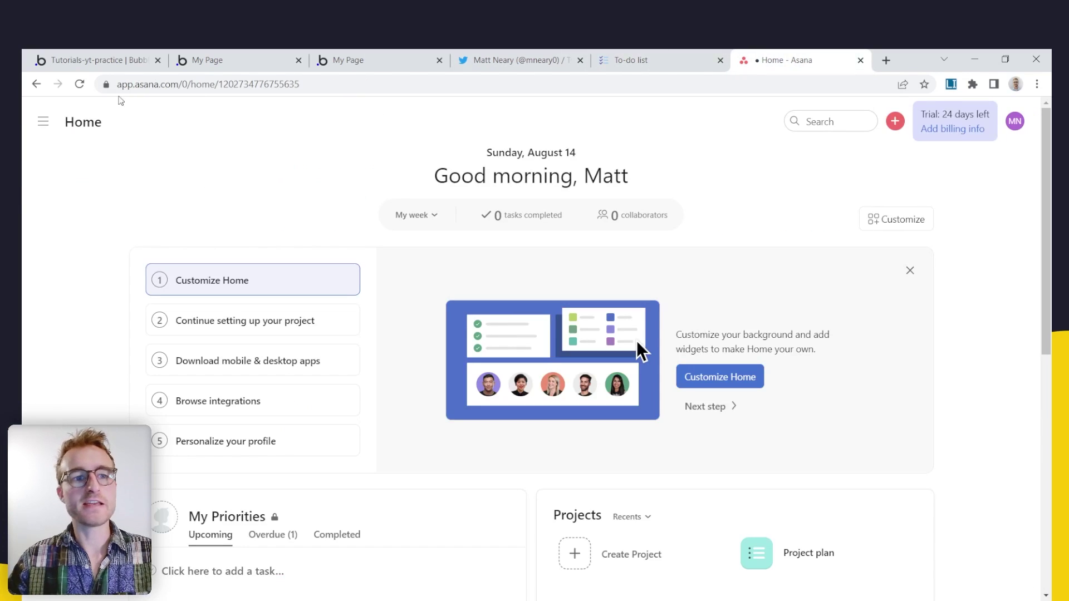
{"action": "left_click", "coordinate": [43, 122]}
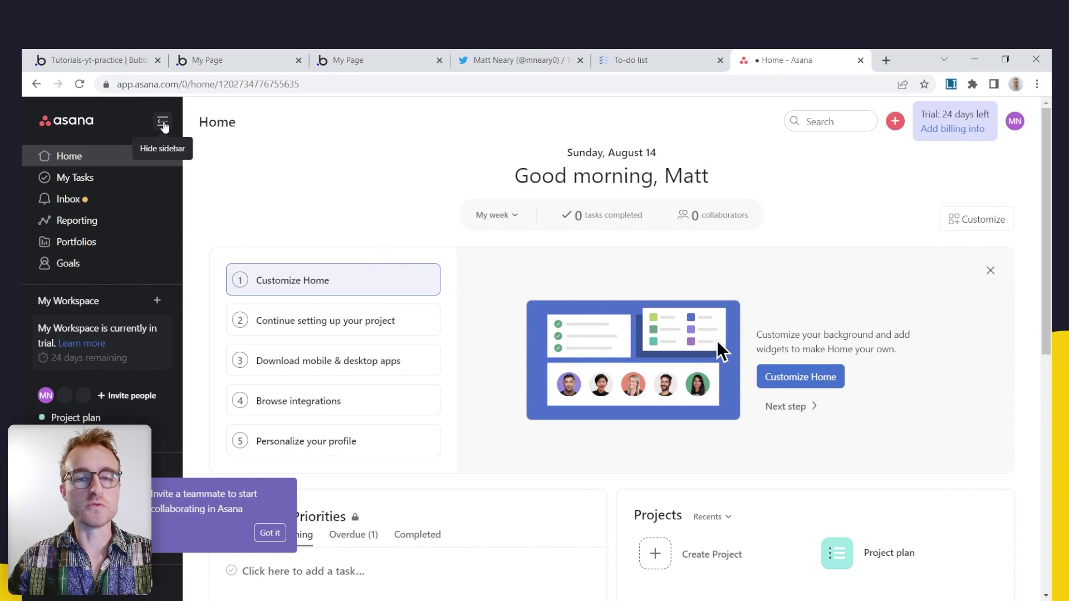
{"action": "left_click", "coordinate": [163, 123]}
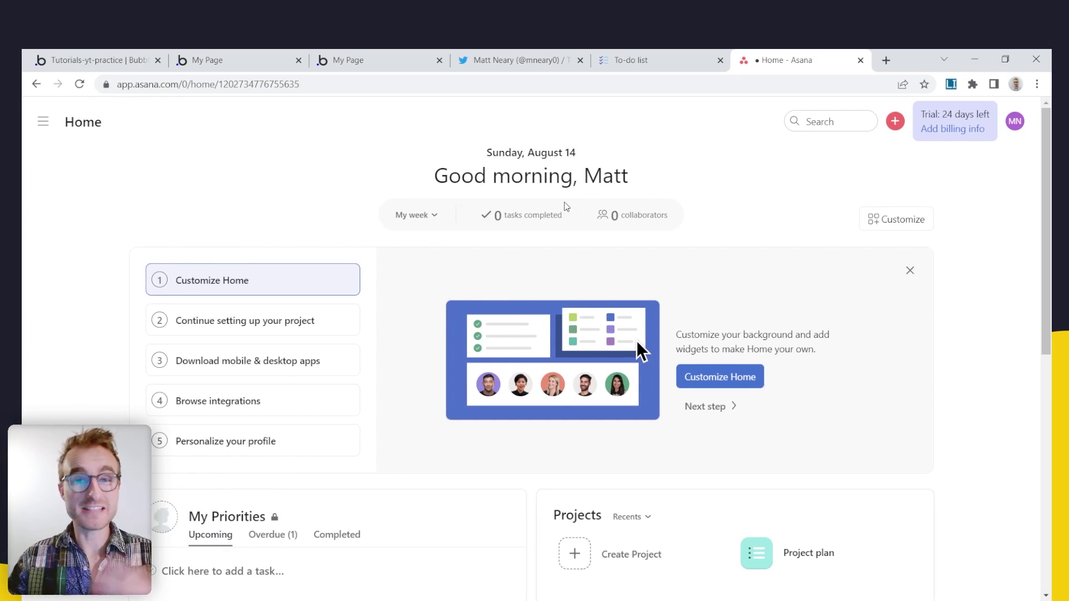
Switch to the Twitter profile page and narrow its responsive preview in stages down to mobile width
{"action": "left_click", "coordinate": [545, 58]}
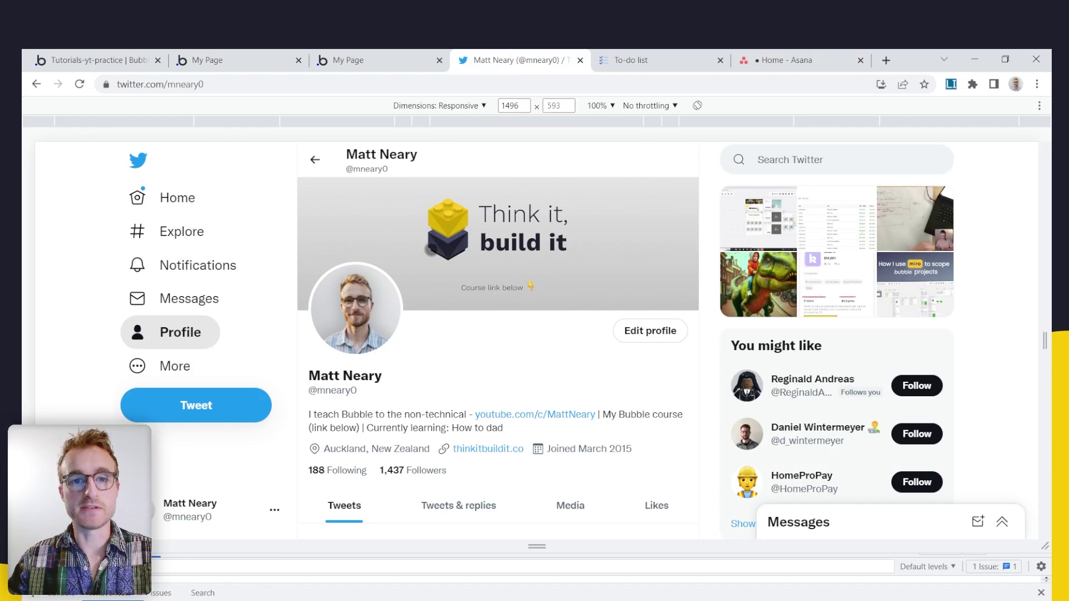
{"action": "left_click_drag", "start_coordinate": [1046, 334], "coordinate": [875, 307]}
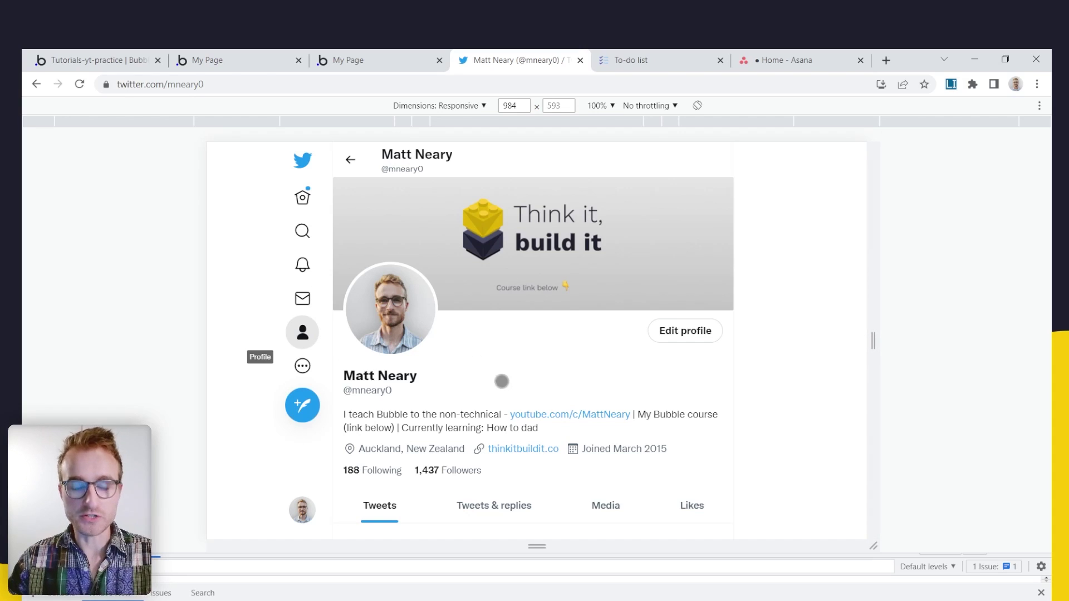
{"action": "left_click_drag", "start_coordinate": [872, 350], "coordinate": [848, 345]}
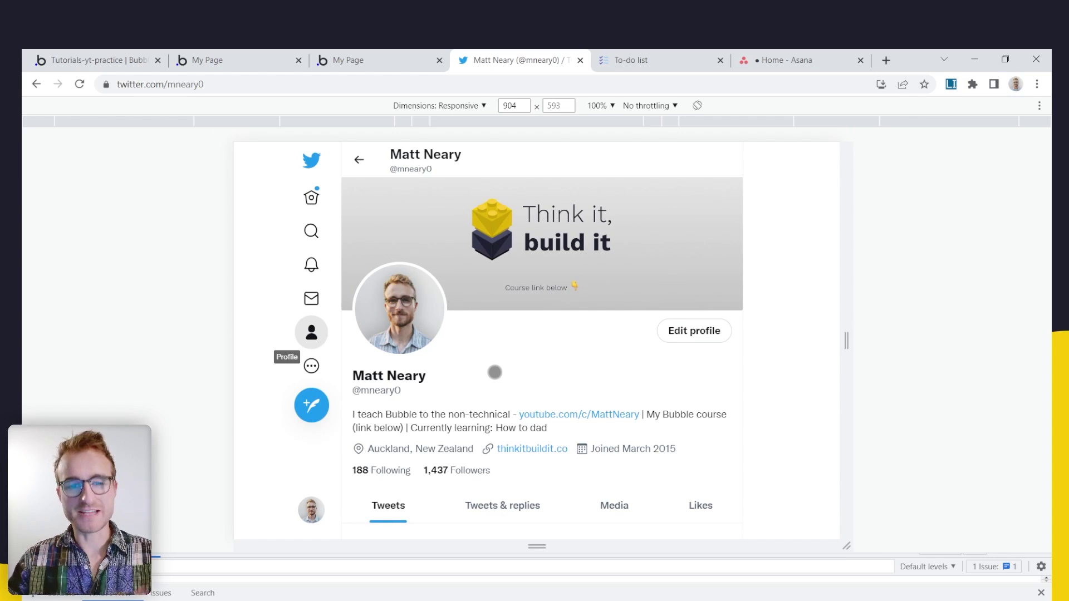
{"action": "left_click_drag", "start_coordinate": [847, 296], "coordinate": [674, 291]}
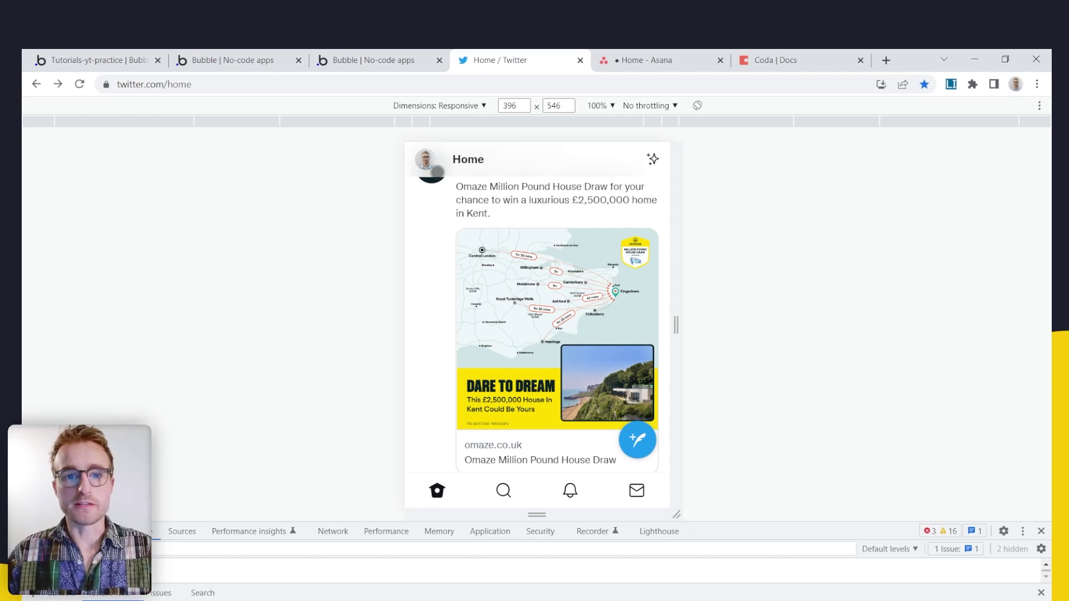
Open and close the account info drawer repeatedly in Twitter's mobile-width home view
{"action": "left_click", "coordinate": [425, 161]}
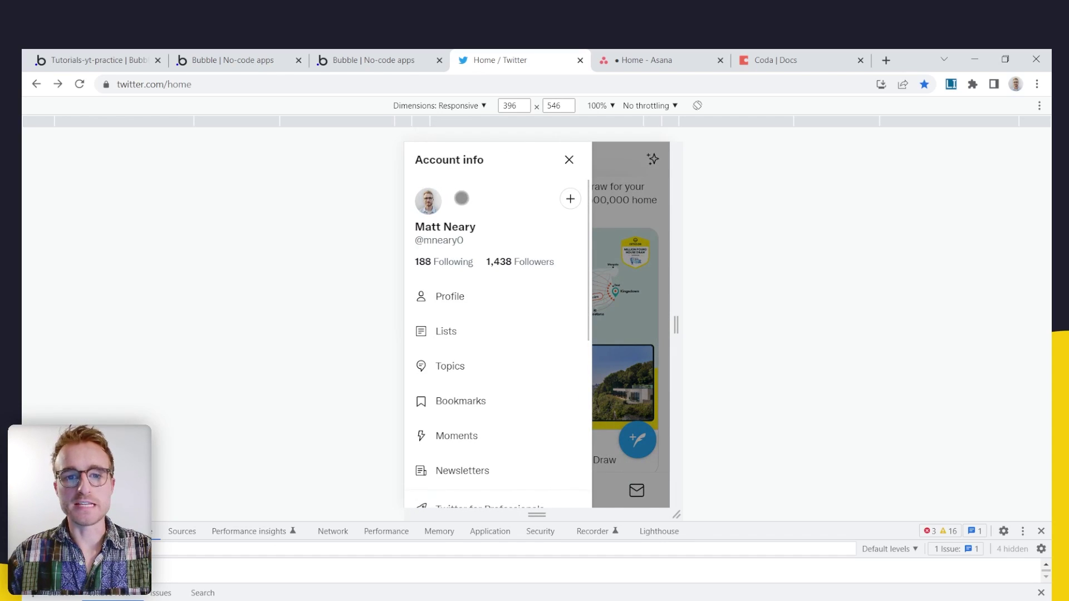
{"action": "left_click", "coordinate": [571, 158]}
{"action": "left_click", "coordinate": [422, 157]}
{"action": "left_click", "coordinate": [569, 160]}
{"action": "left_click", "coordinate": [433, 160]}
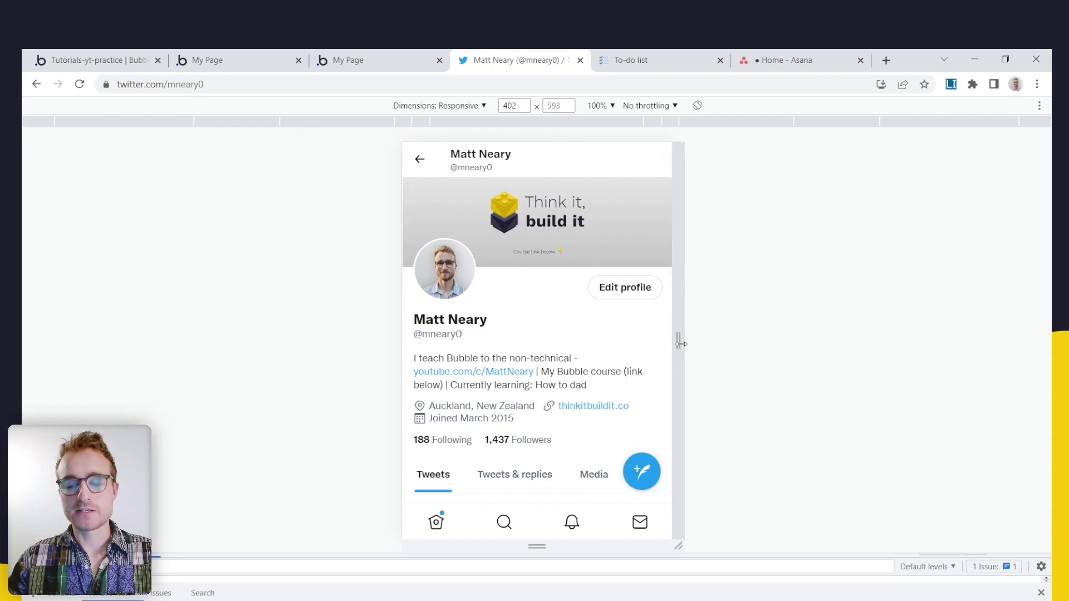
Resize the Twitter profile preview between narrow and wide widths, ending at 957 px, with a brief look at the Coda document
{"action": "left_click_drag", "start_coordinate": [680, 334], "coordinate": [770, 335]}
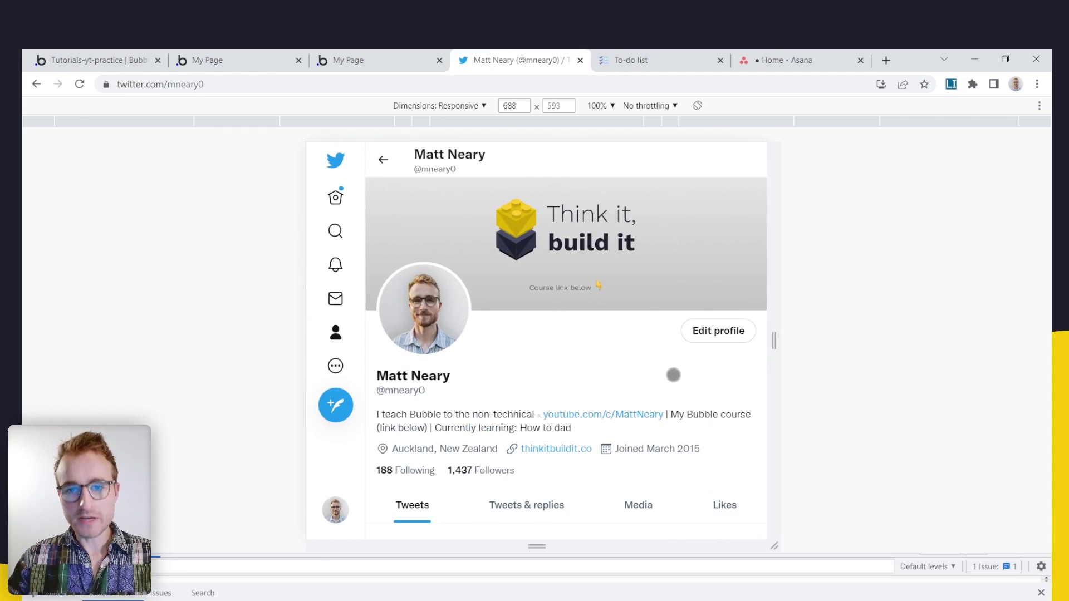
{"action": "left_click", "coordinate": [657, 67]}
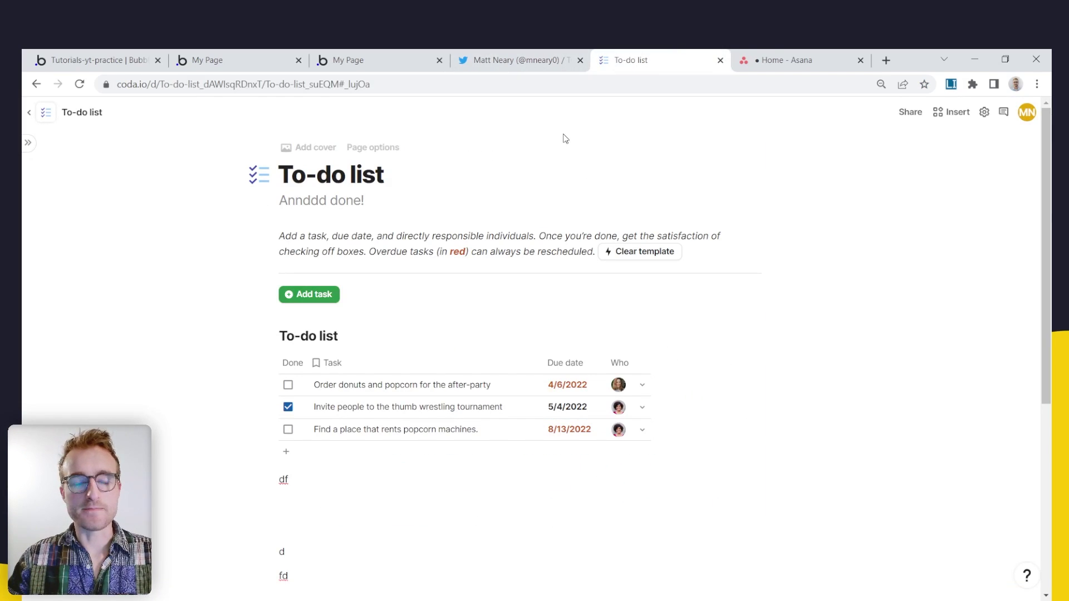
{"action": "left_click", "coordinate": [565, 64]}
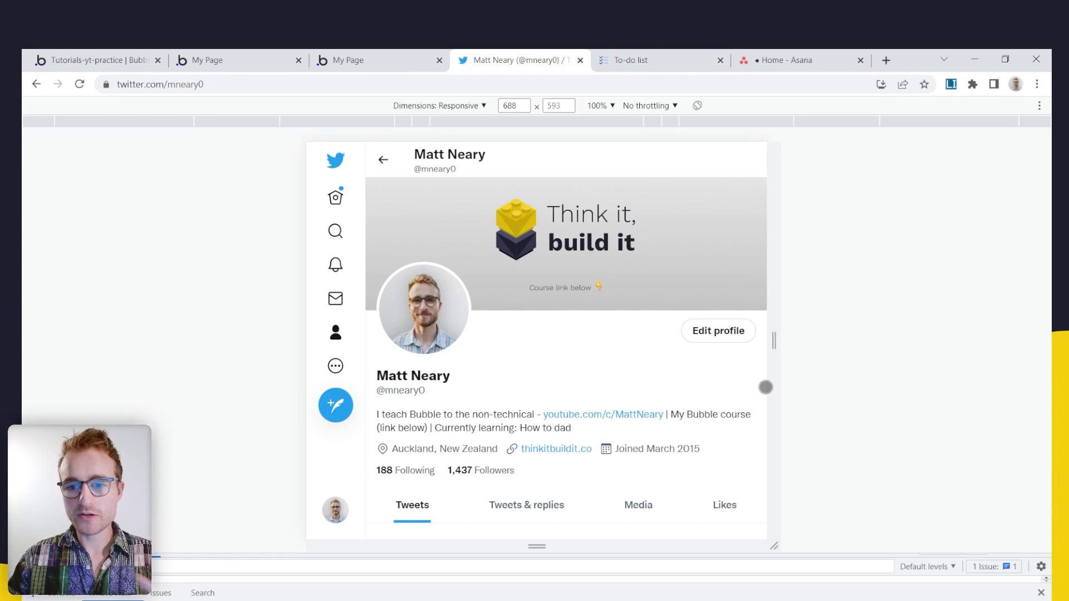
{"action": "left_click_drag", "start_coordinate": [768, 381], "coordinate": [713, 384]}
{"action": "left_click_drag", "start_coordinate": [713, 341], "coordinate": [864, 341]}
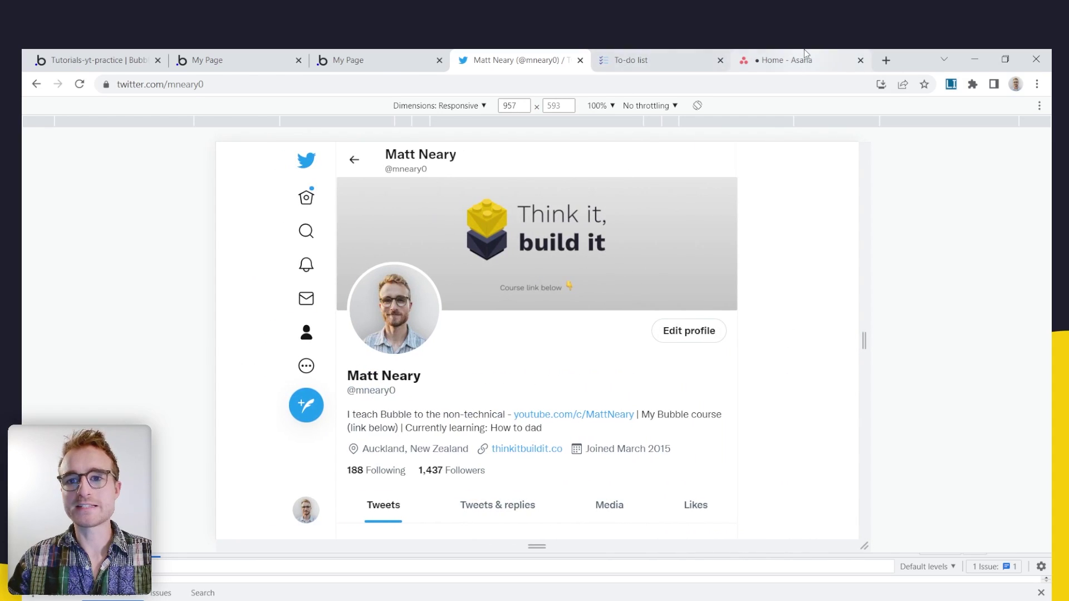
Expand the sidebar in the Coda document, and collapse and reopen the one in the dashboard-collapsible-reh preview
{"action": "left_click", "coordinate": [613, 60]}
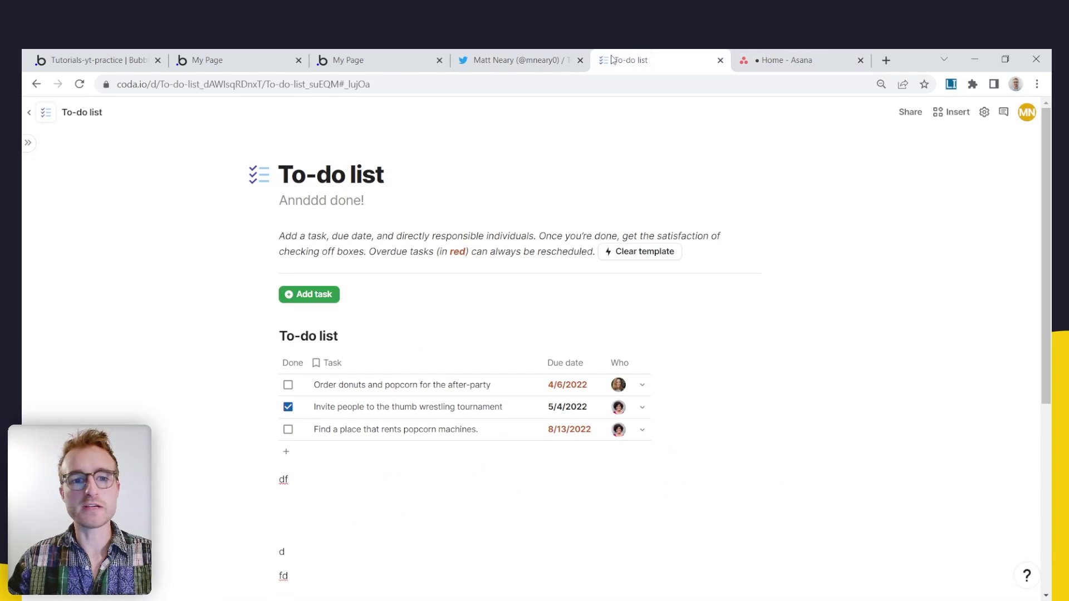
{"action": "left_click", "coordinate": [29, 144]}
{"action": "left_click", "coordinate": [348, 60]}
{"action": "left_click", "coordinate": [265, 170]}
{"action": "left_click", "coordinate": [109, 170]}
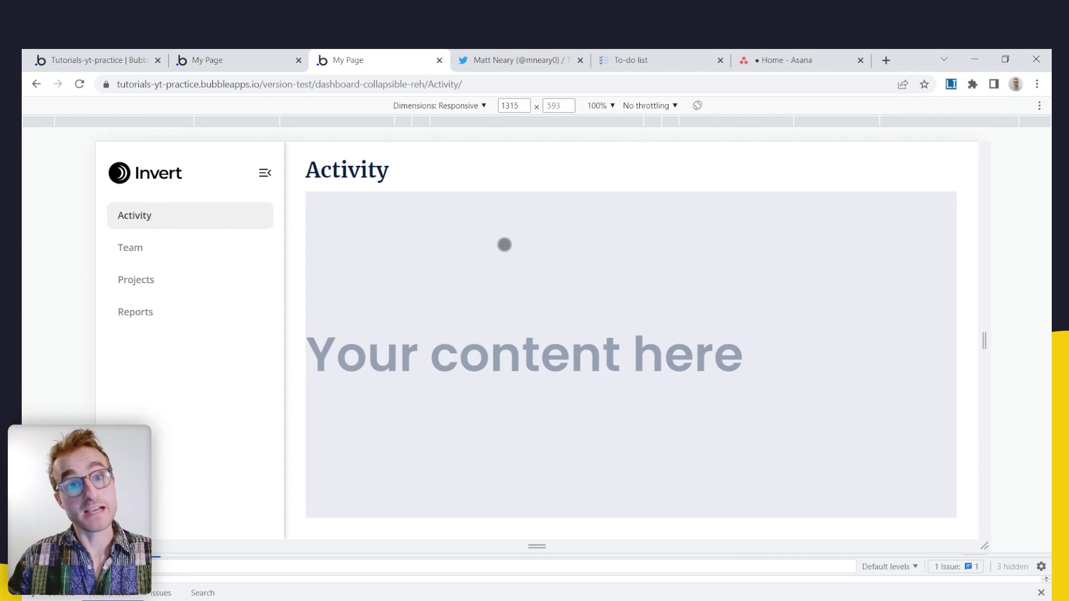
Switch to the Bubble editor and reveal FloatingGroup Sidebar in the elements tree
{"action": "left_click", "coordinate": [94, 59]}
{"action": "left_click", "coordinate": [344, 309]}
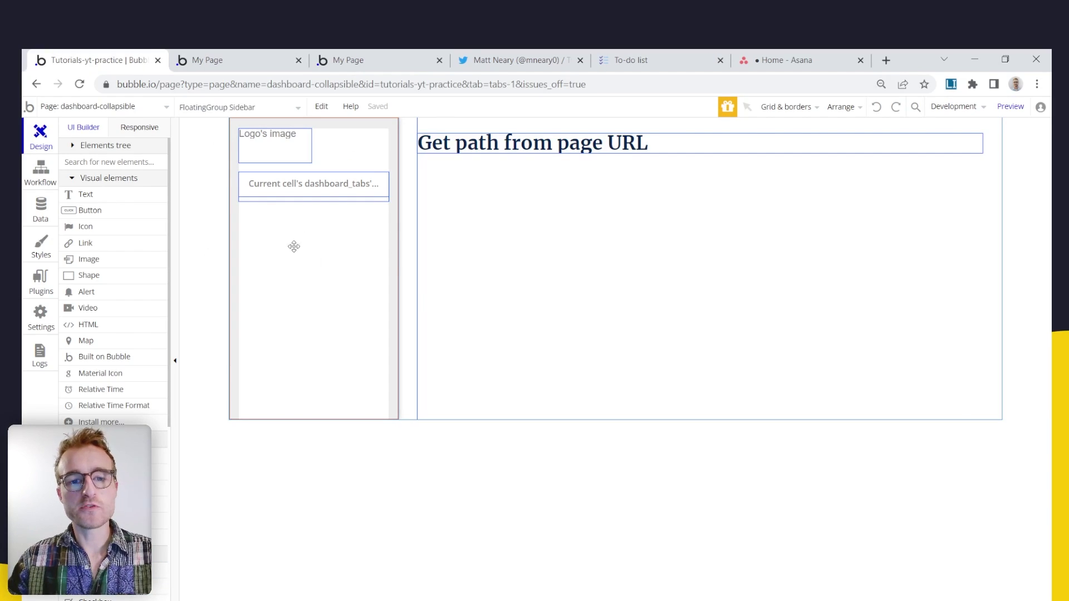
{"action": "right_click", "coordinate": [336, 262]}
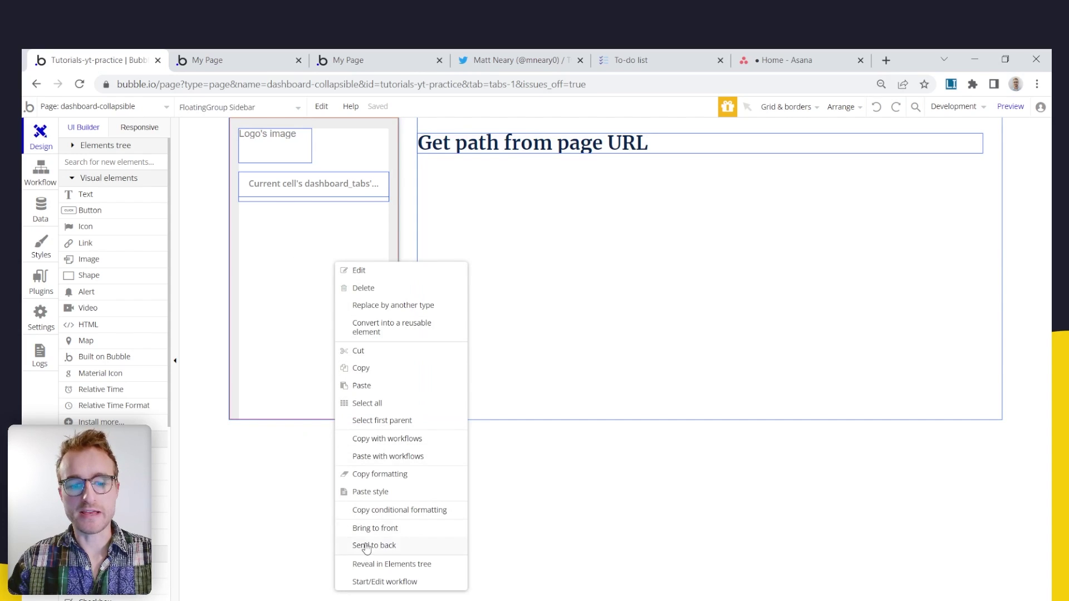
{"action": "left_click", "coordinate": [391, 564]}
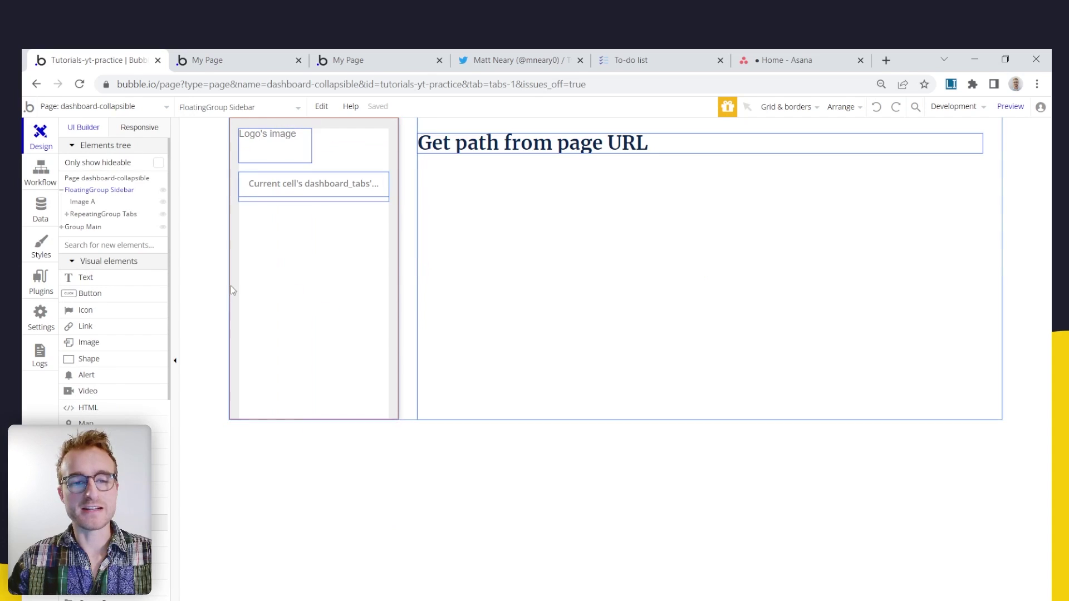
Expand Group Main in the elements tree and display its hidden Team, Projects, Reports and Activity groups on the canvas
{"action": "left_click", "coordinate": [78, 227]}
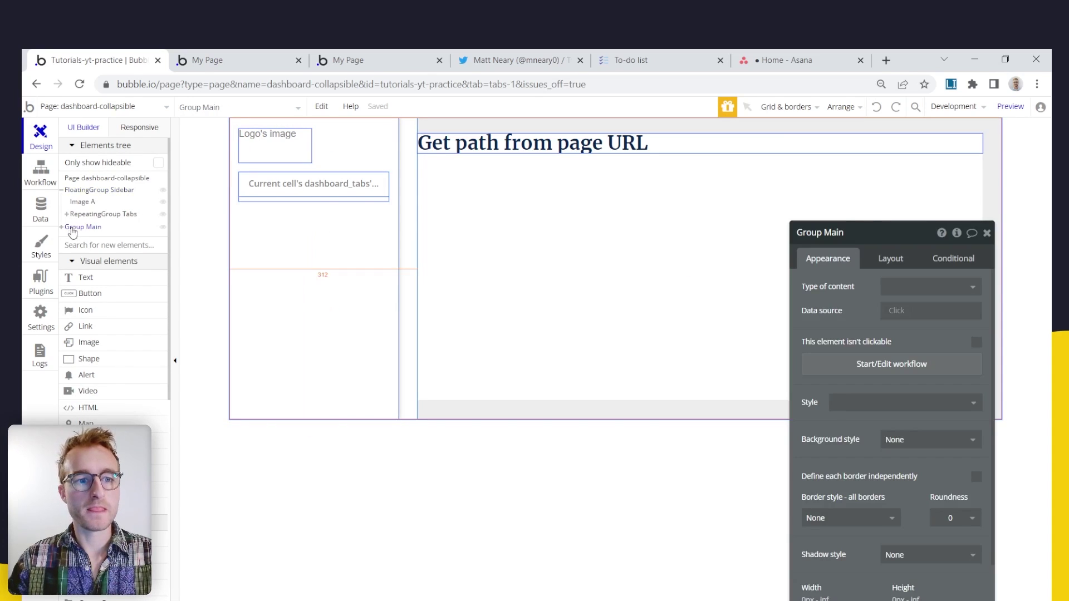
{"action": "left_click", "coordinate": [61, 227]}
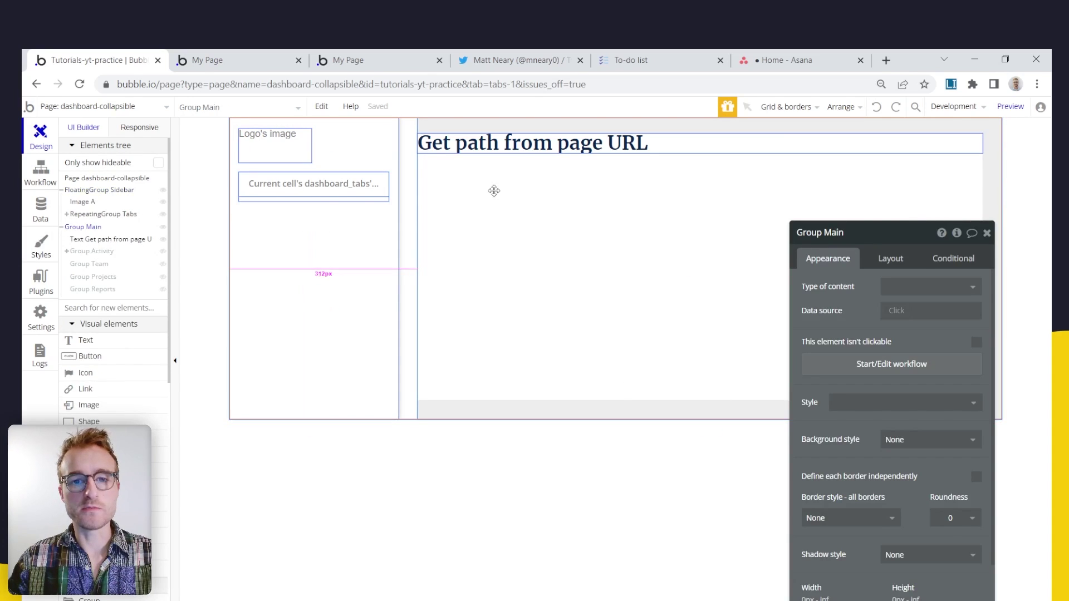
{"action": "left_click", "coordinate": [88, 264]}
{"action": "left_click", "coordinate": [99, 278]}
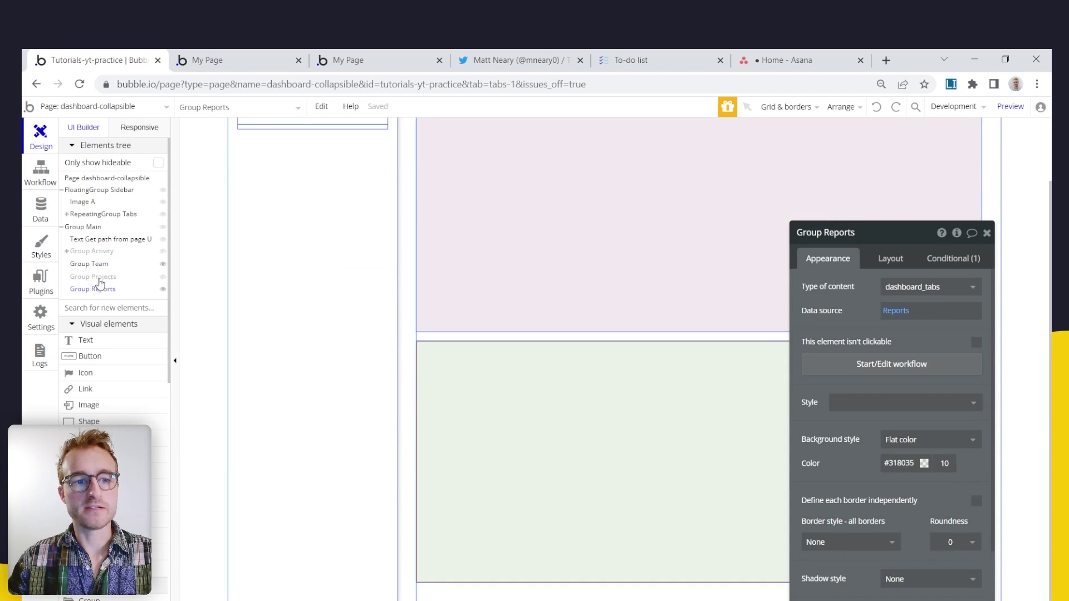
{"action": "left_click", "coordinate": [98, 251]}
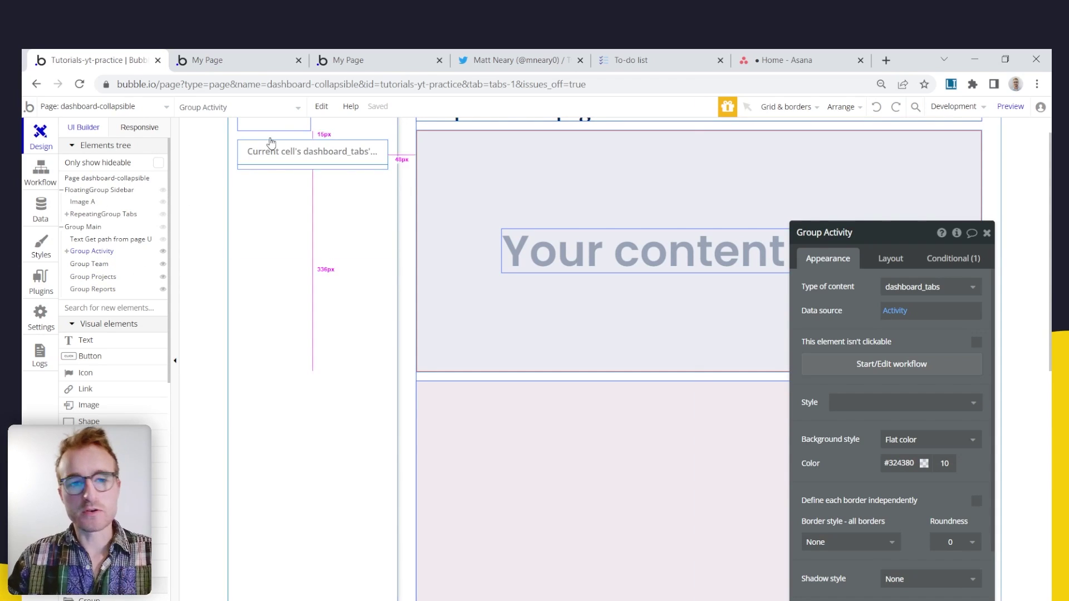
Narrow the dashboard-collapsible-reh preview to 1157 px and toggle its sidebar closed and open, leaving it collapsed
{"action": "left_click", "coordinate": [342, 56]}
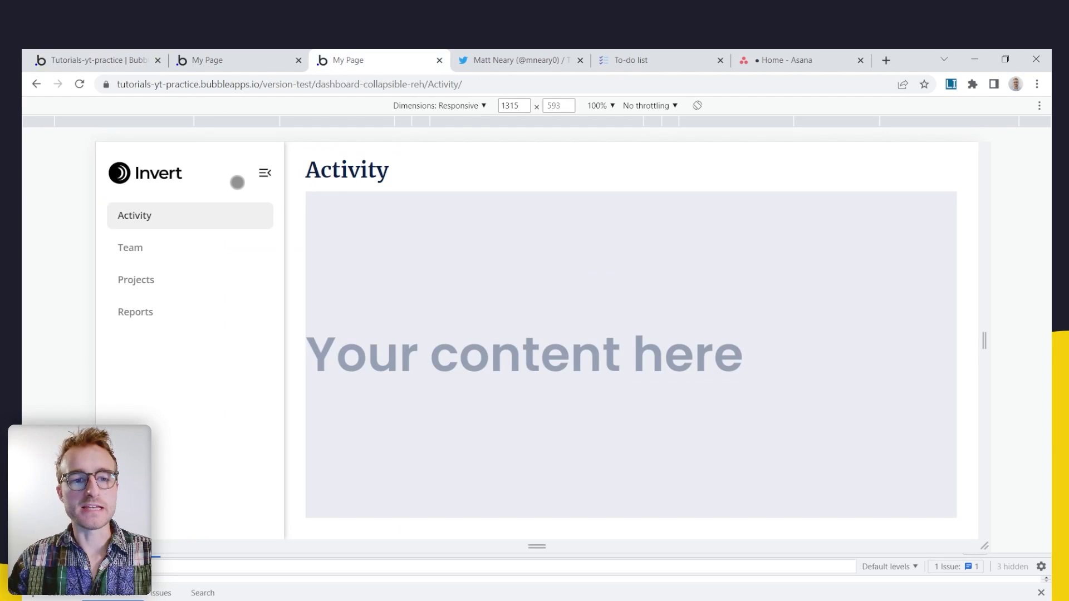
{"action": "left_click_drag", "start_coordinate": [984, 341], "coordinate": [931, 341]}
{"action": "left_click", "coordinate": [315, 177]}
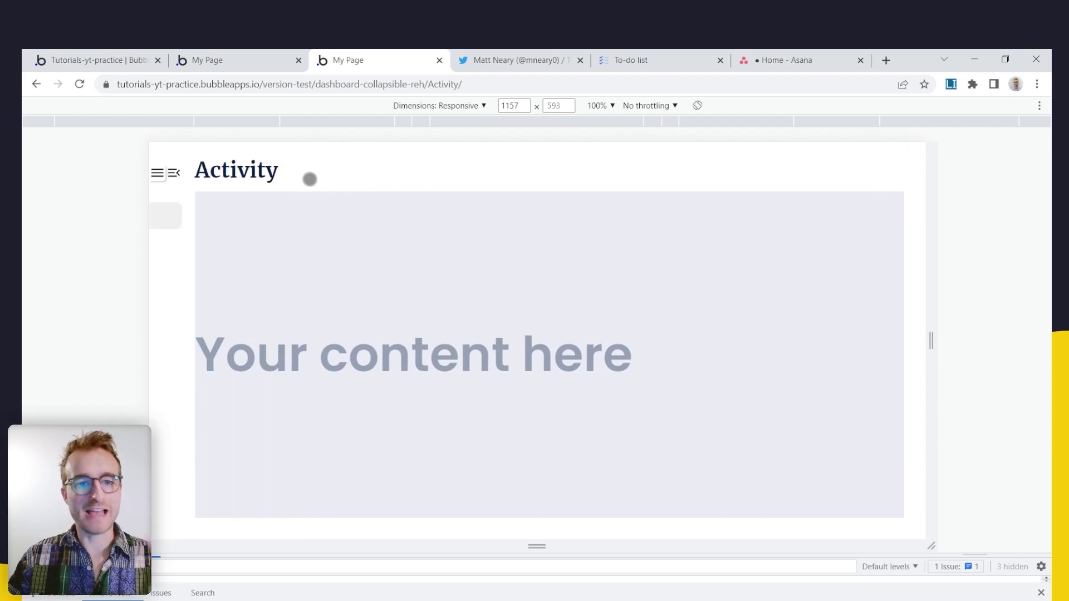
{"action": "left_click", "coordinate": [155, 171]}
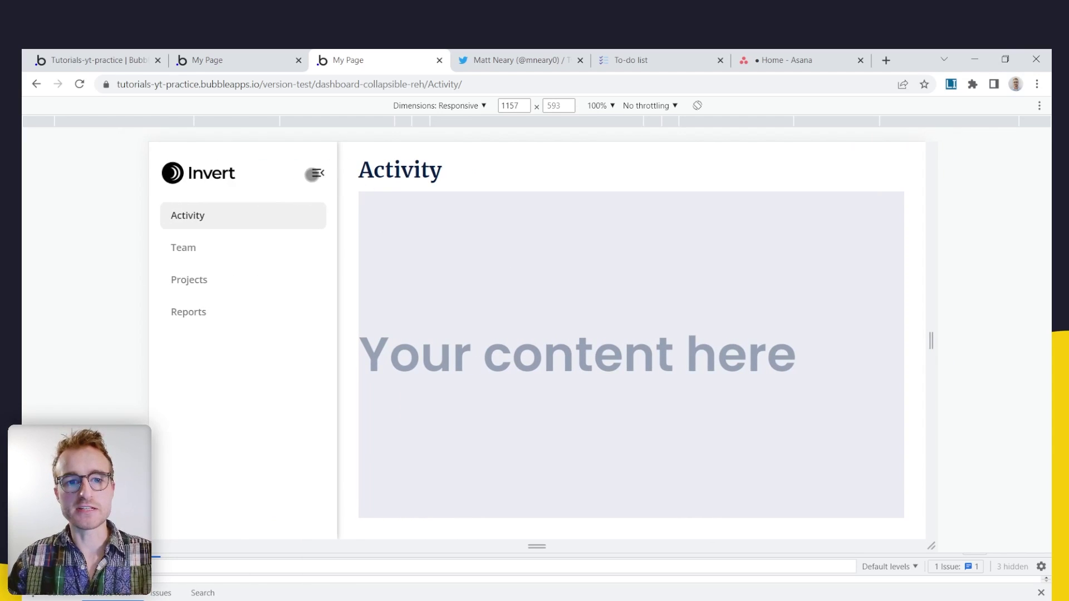
{"action": "left_click", "coordinate": [313, 174]}
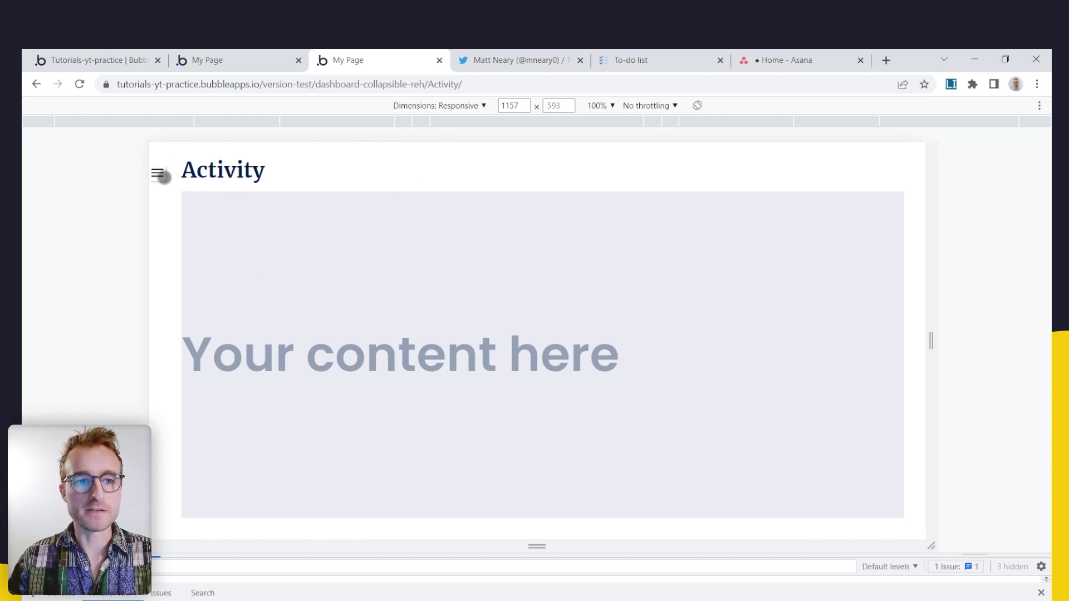
{"action": "left_click", "coordinate": [158, 174]}
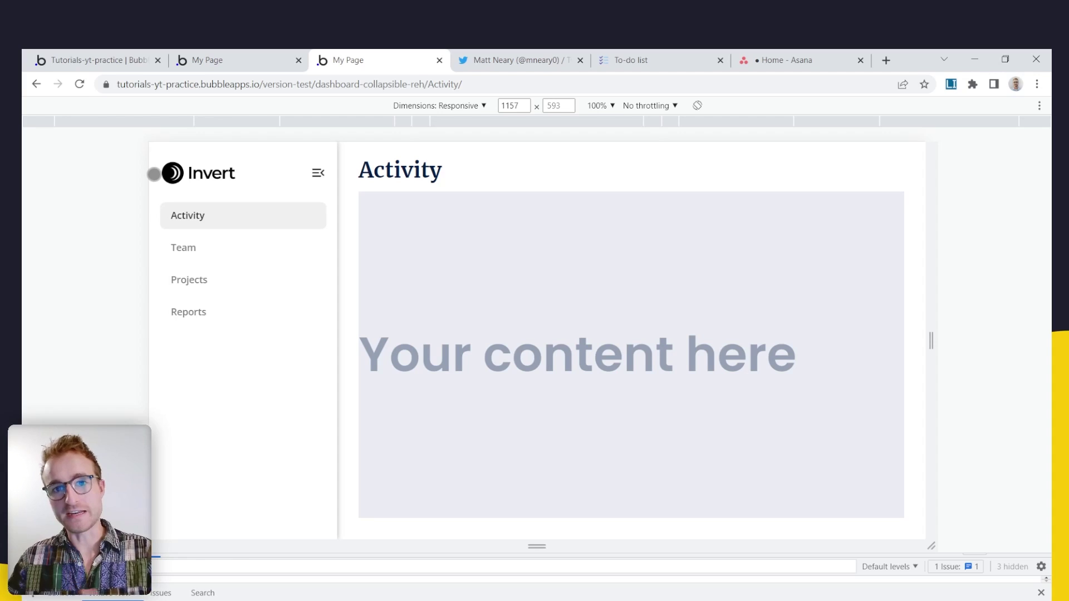
{"action": "left_click", "coordinate": [317, 174]}
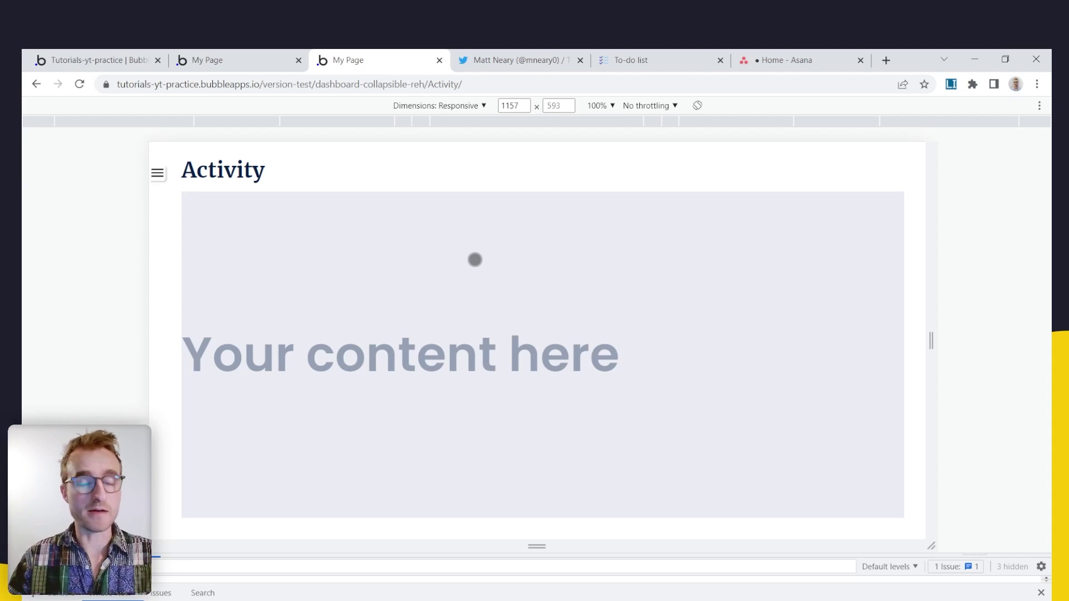
After a brief look at the dashboard-collapsible preview, return to the Bubble editor and group the sidebar's logo image in a Row container
{"action": "left_click", "coordinate": [249, 58]}
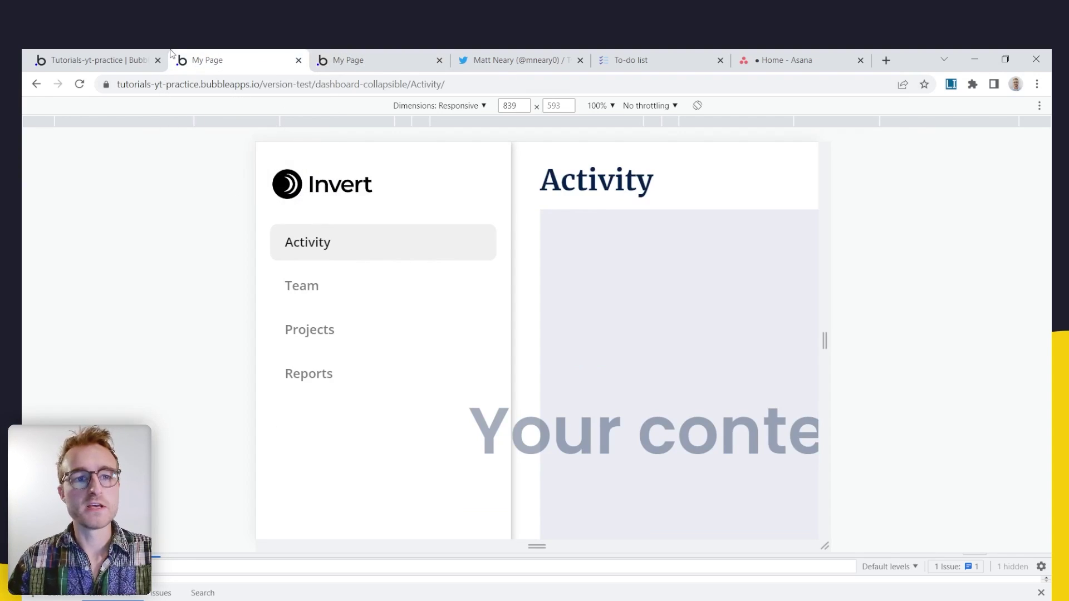
{"action": "left_click", "coordinate": [100, 59]}
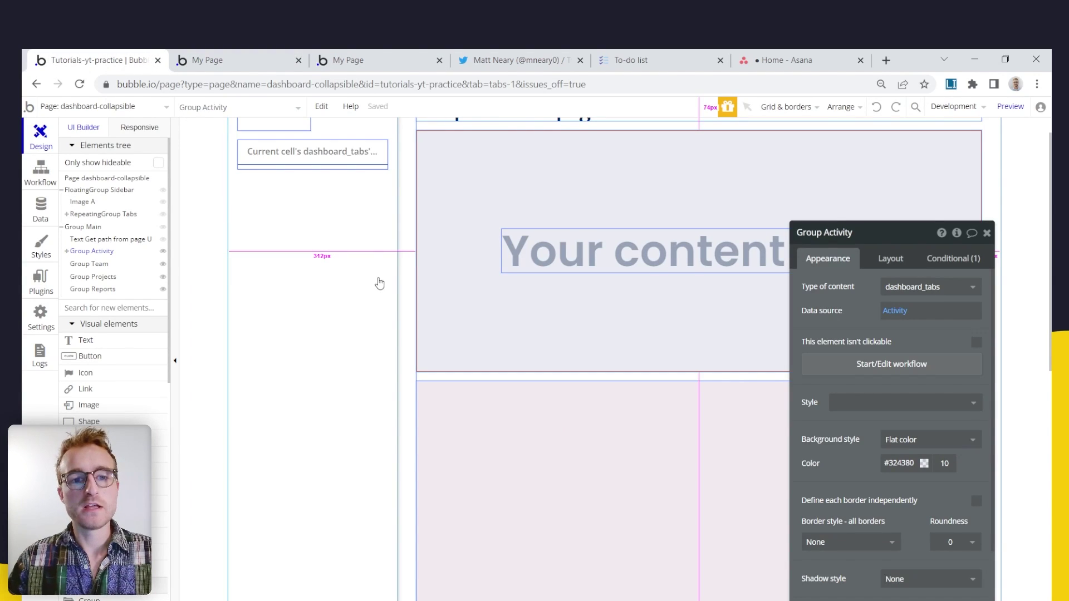
{"action": "scroll", "coordinate": [377, 282], "scroll_direction": "up", "scroll_amount": 1}
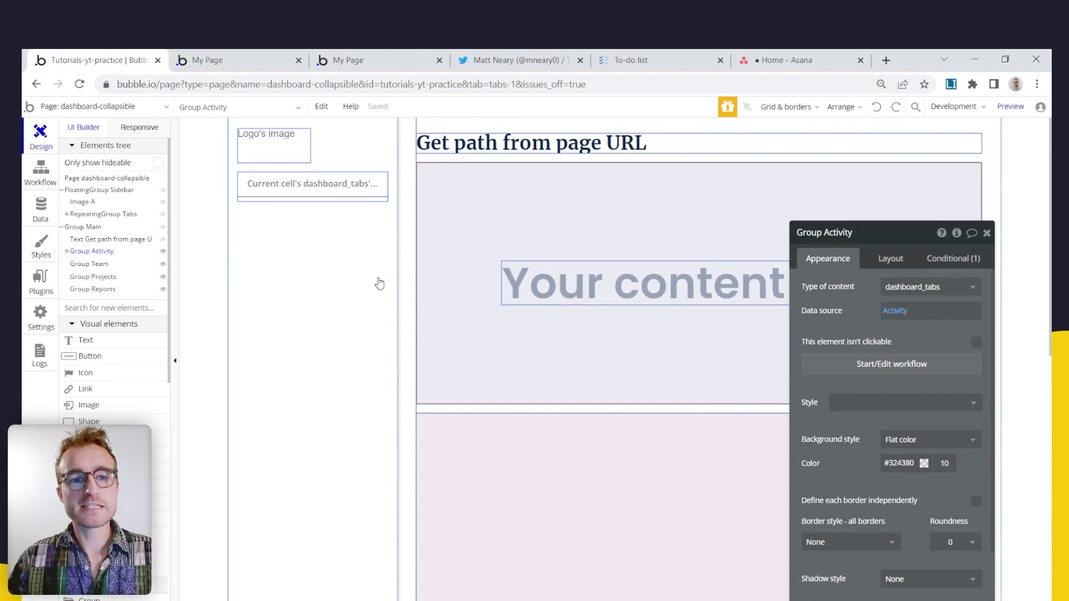
{"action": "left_click", "coordinate": [373, 151]}
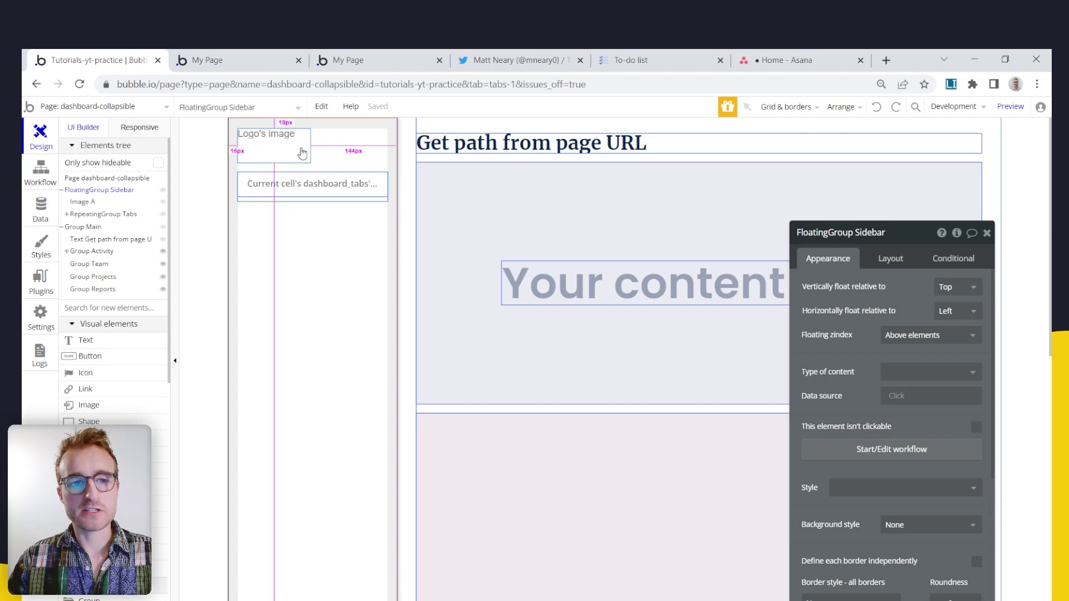
{"action": "left_click", "coordinate": [274, 157]}
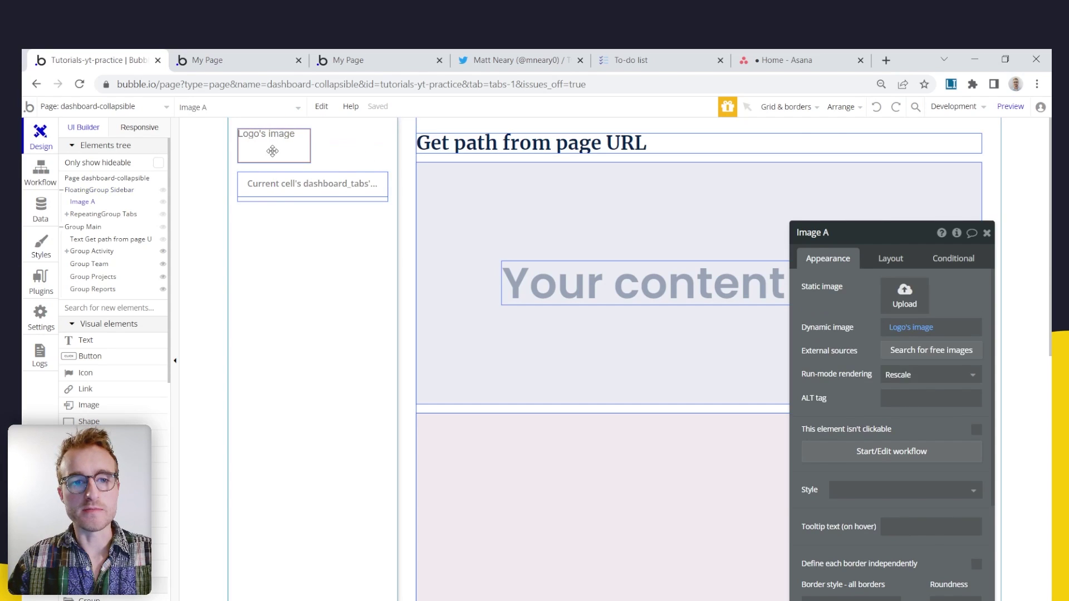
{"action": "right_click", "coordinate": [284, 149]}
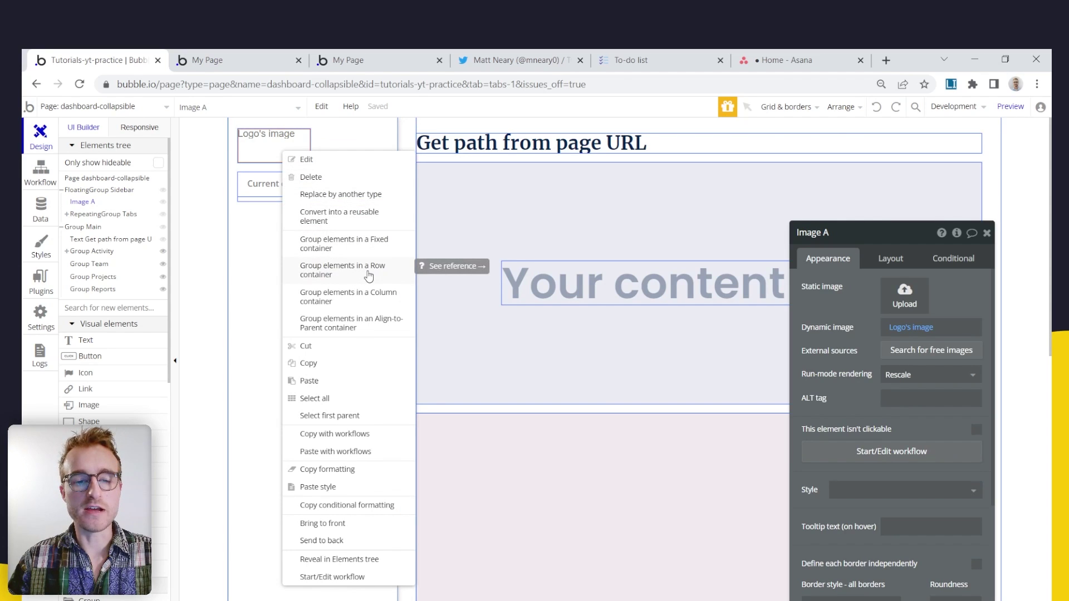
{"action": "left_click", "coordinate": [367, 273]}
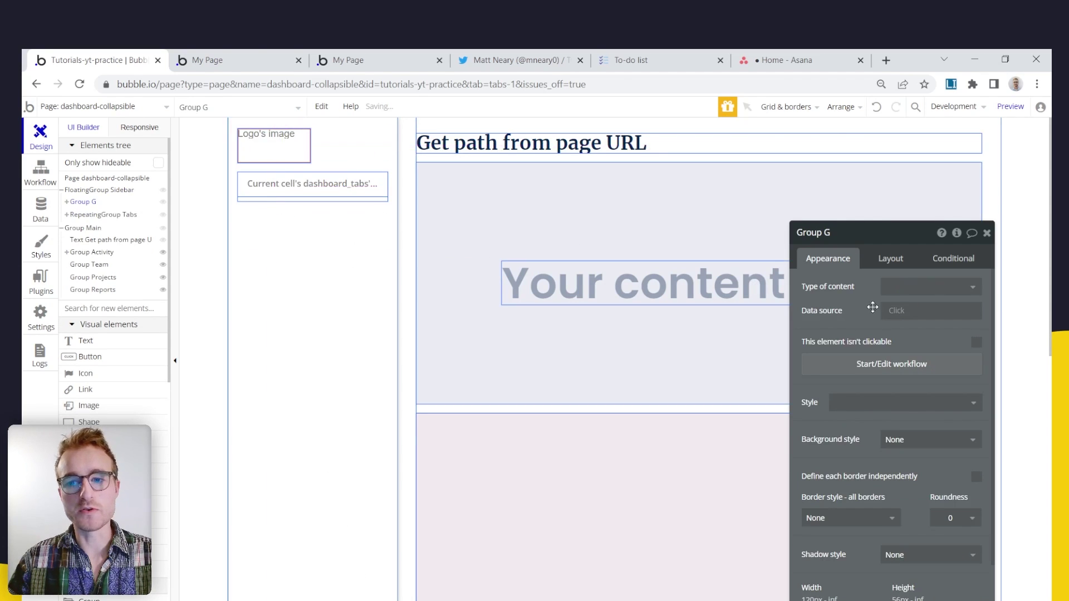
Rename the new group around the logo image as "Group Sidebar top"
{"action": "left_click_drag", "start_coordinate": [843, 239], "coordinate": [679, 218]}
{"action": "left_click", "coordinate": [681, 223]}
{"action": "key", "text": "BackSpace"}
{"action": "type", "text": "Sid"}
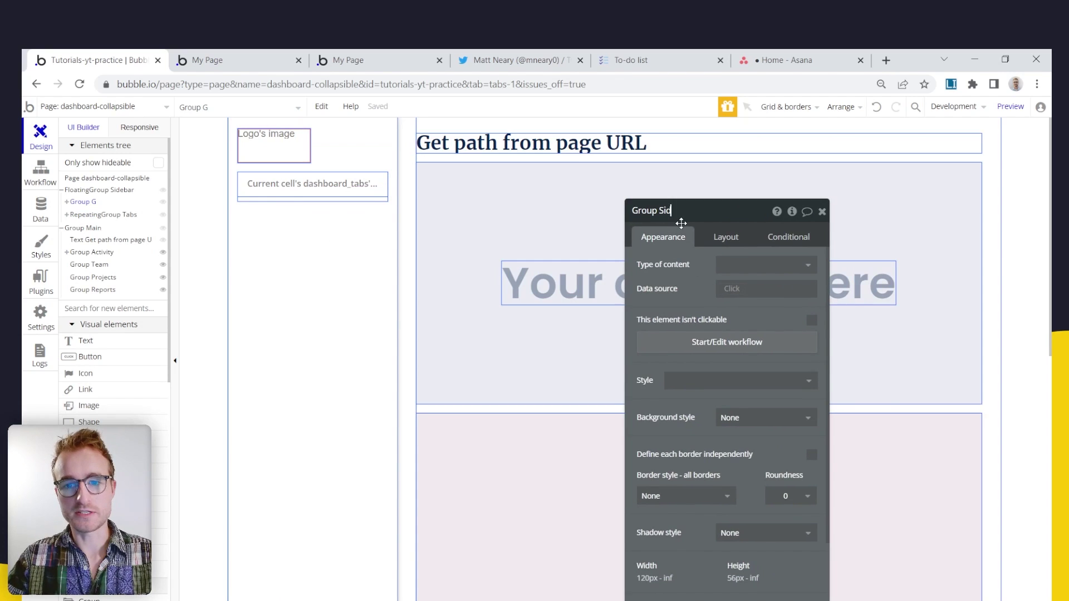
{"action": "type", "text": "ebar top"}
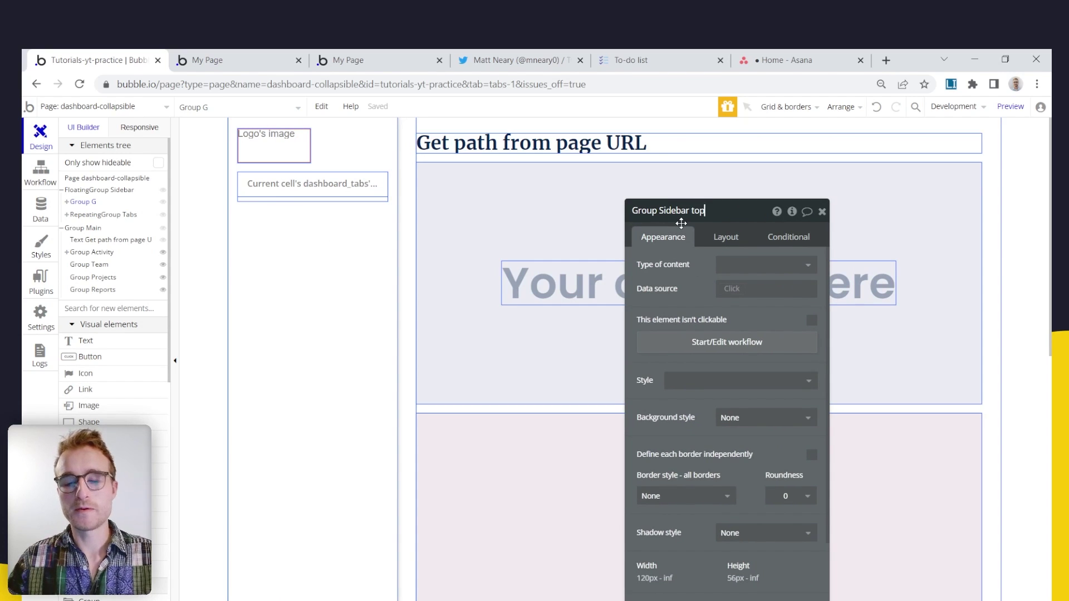
Set Group Sidebar top's minimum width to 0 px and turn off fitting its width to content
{"action": "left_click", "coordinate": [725, 237]}
{"action": "left_click_drag", "start_coordinate": [683, 280], "coordinate": [606, 264]}
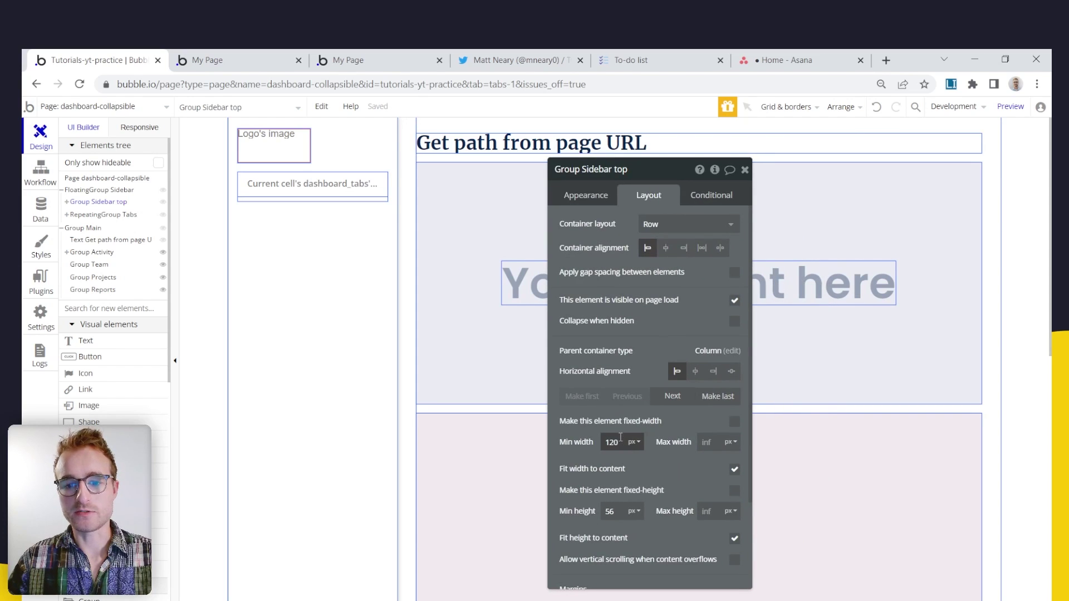
{"action": "double_click", "coordinate": [615, 442]}
{"action": "type", "text": "0"}
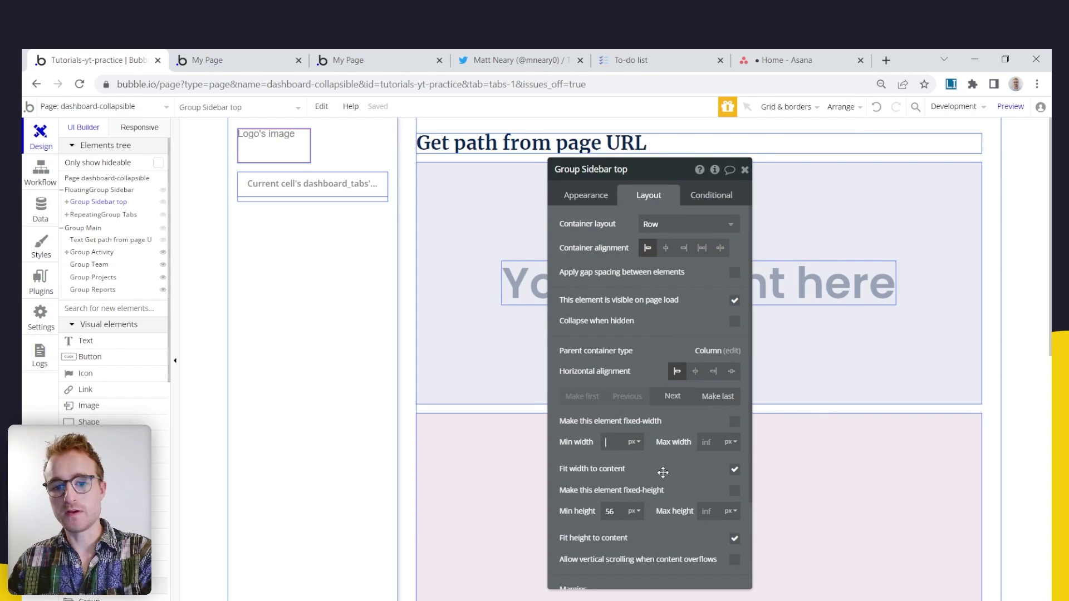
{"action": "left_click", "coordinate": [740, 471]}
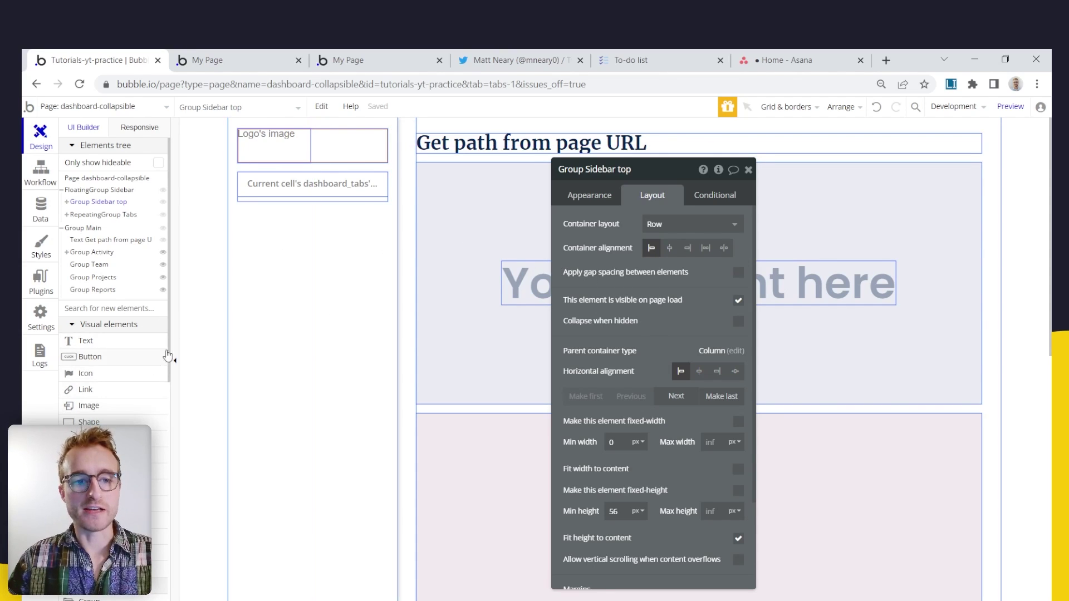
Add a Material Icon beside the logo in Group Sidebar top and check that the Google Material Icons plugin is installed
{"action": "key", "text": "Escape"}
{"action": "scroll", "coordinate": [130, 419], "scroll_direction": "down", "scroll_amount": 1}
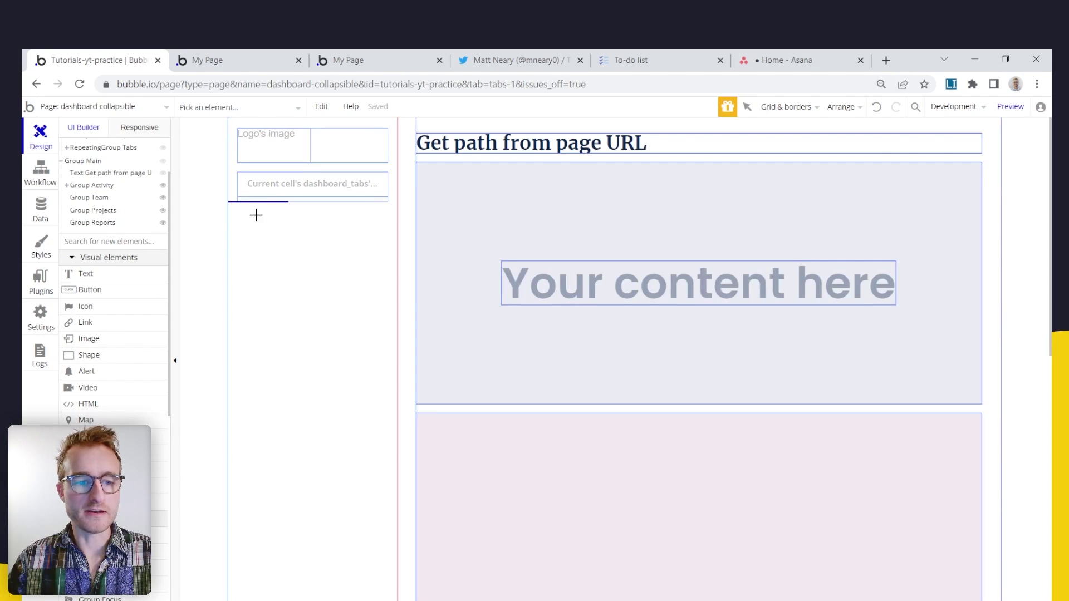
{"action": "mouse_move", "coordinate": [319, 132]}
{"action": "left_mouse_down"}
{"action": "mouse_move", "coordinate": [336, 157]}
{"action": "mouse_move", "coordinate": [353, 158]}
{"action": "mouse_move", "coordinate": [346, 155]}
{"action": "left_mouse_up"}
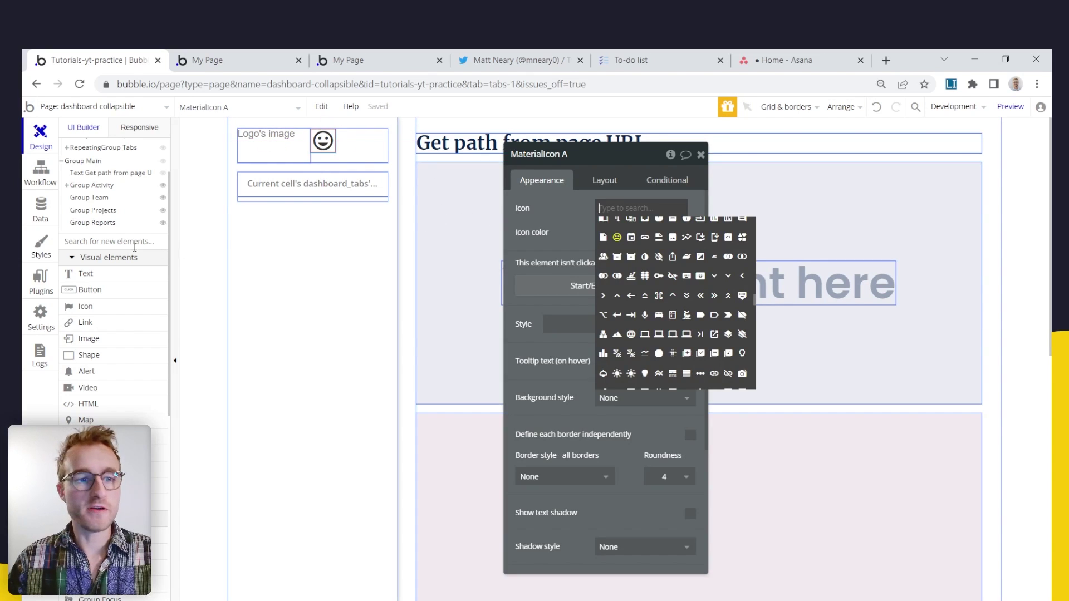
{"action": "left_click", "coordinate": [33, 290]}
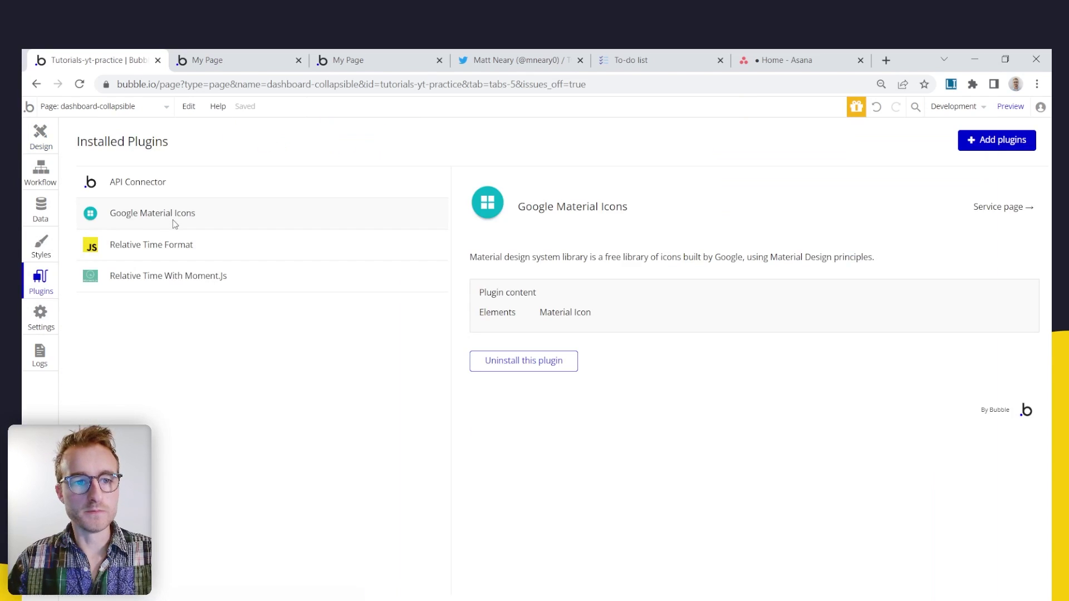
{"action": "left_click", "coordinate": [40, 138]}
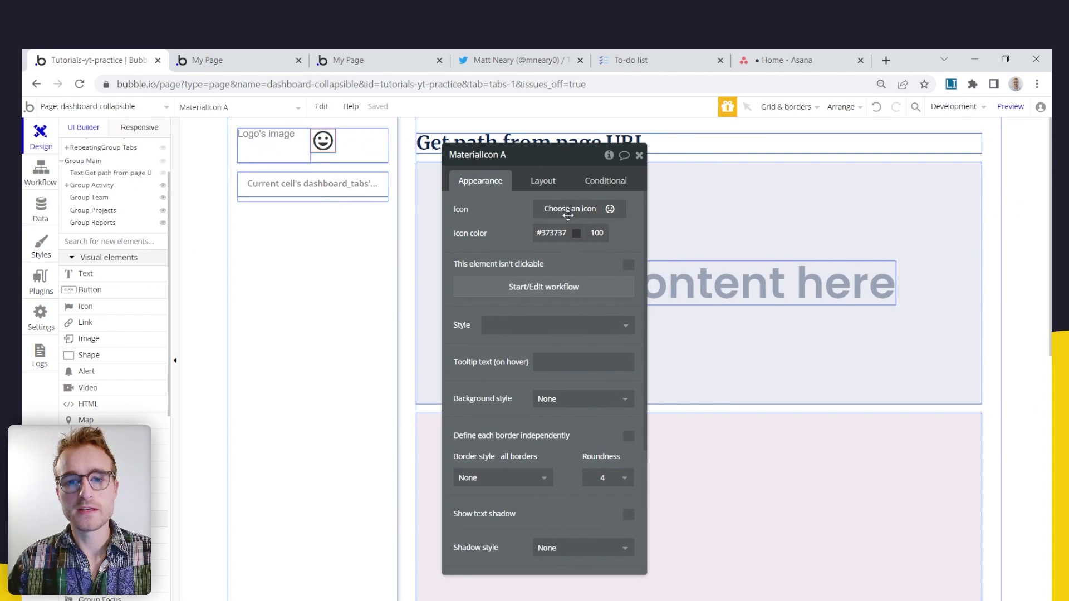
Search the icon choices for "open" and assign the menu_open icon to the new Material Icon
{"action": "left_click", "coordinate": [587, 211]}
{"action": "type", "text": "open"}
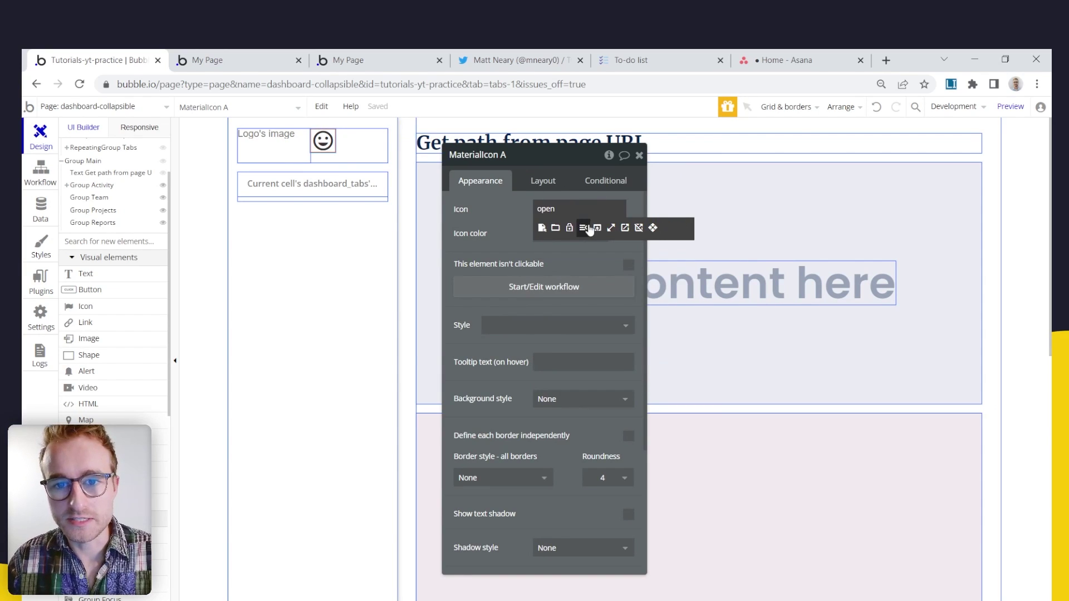
{"action": "left_click", "coordinate": [583, 229]}
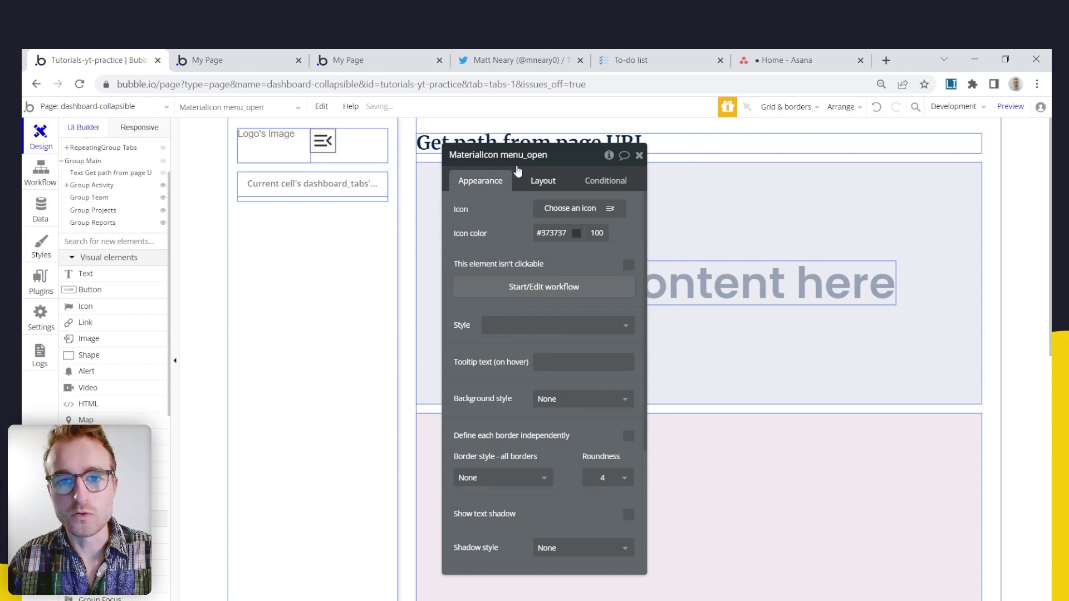
Set the menu_open icon's fixed width and fixed height to 24 px each
{"action": "left_click_drag", "start_coordinate": [488, 218], "coordinate": [470, 265]}
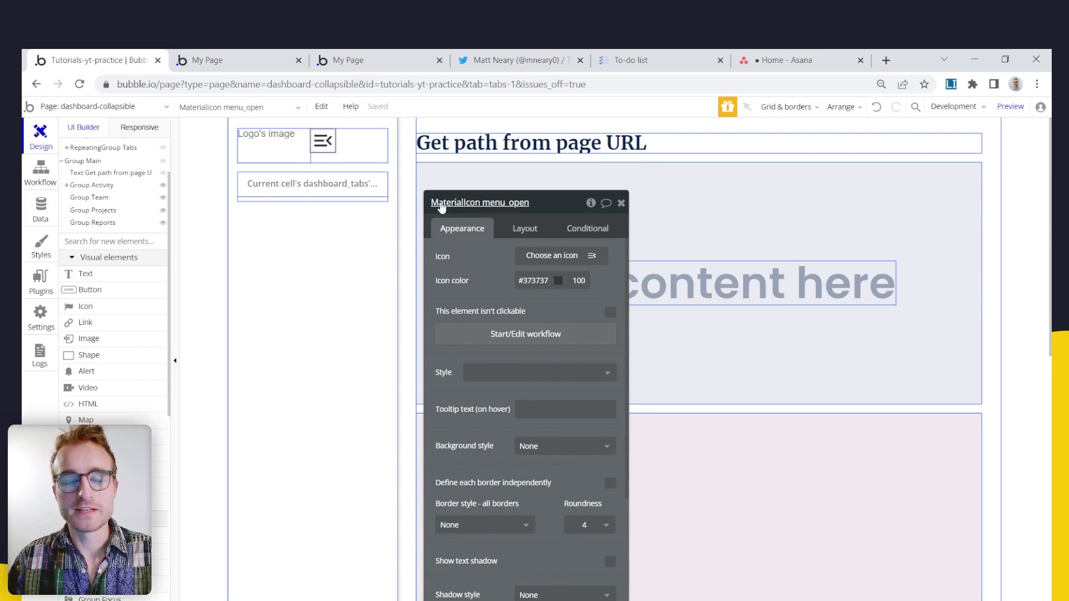
{"action": "left_click", "coordinate": [525, 228]}
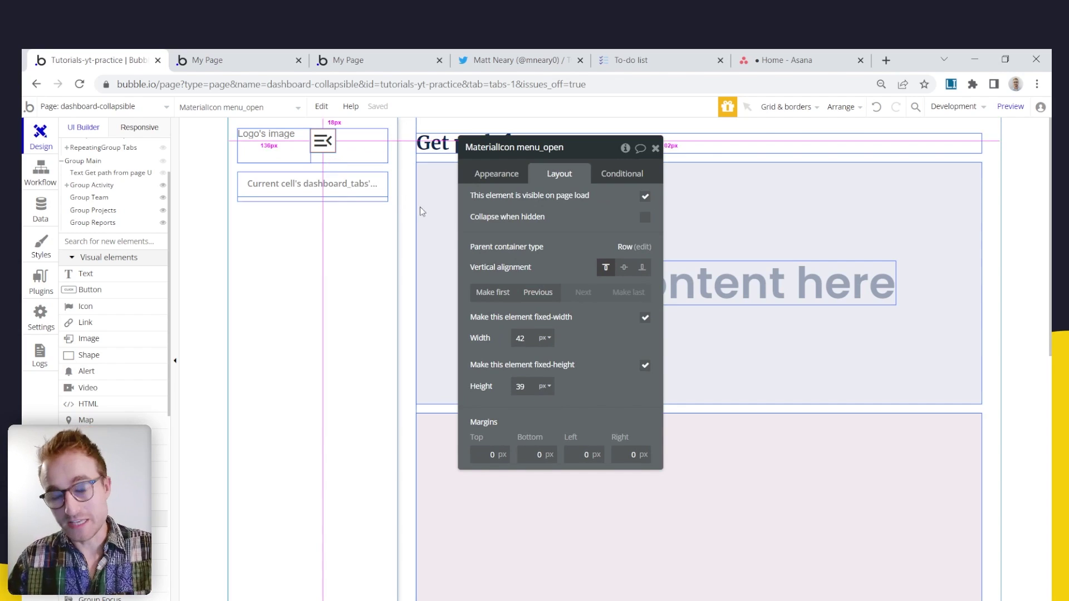
{"action": "double_click", "coordinate": [521, 339]}
{"action": "type", "text": "24"}
{"action": "double_click", "coordinate": [534, 386]}
{"action": "type", "text": "24"}
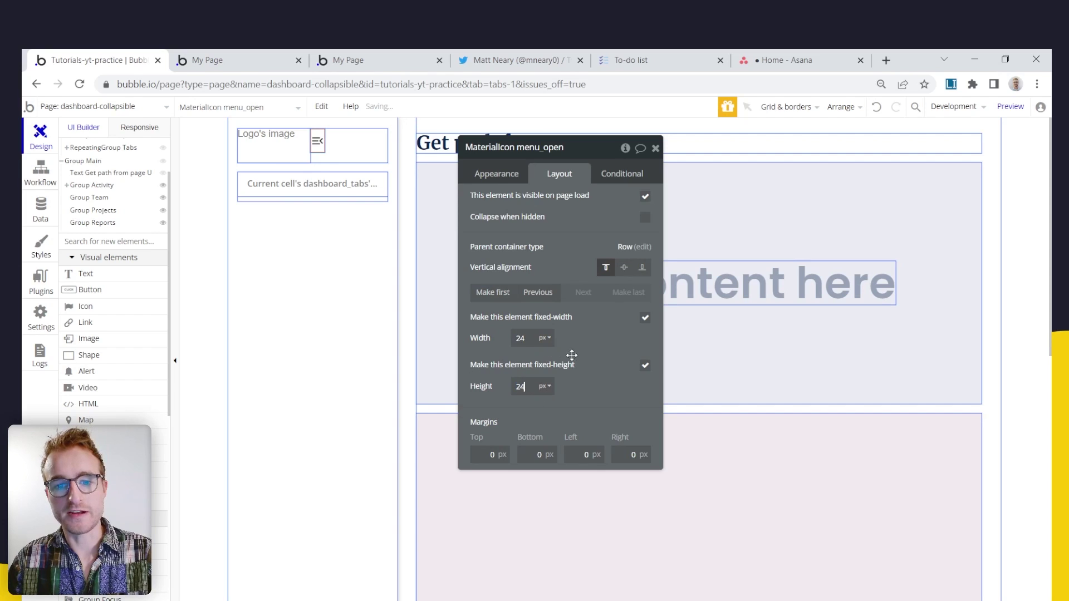
Center the menu_open icon vertically and set Group Sidebar top's container alignment to space between
{"action": "left_click_drag", "start_coordinate": [587, 355], "coordinate": [591, 354]}
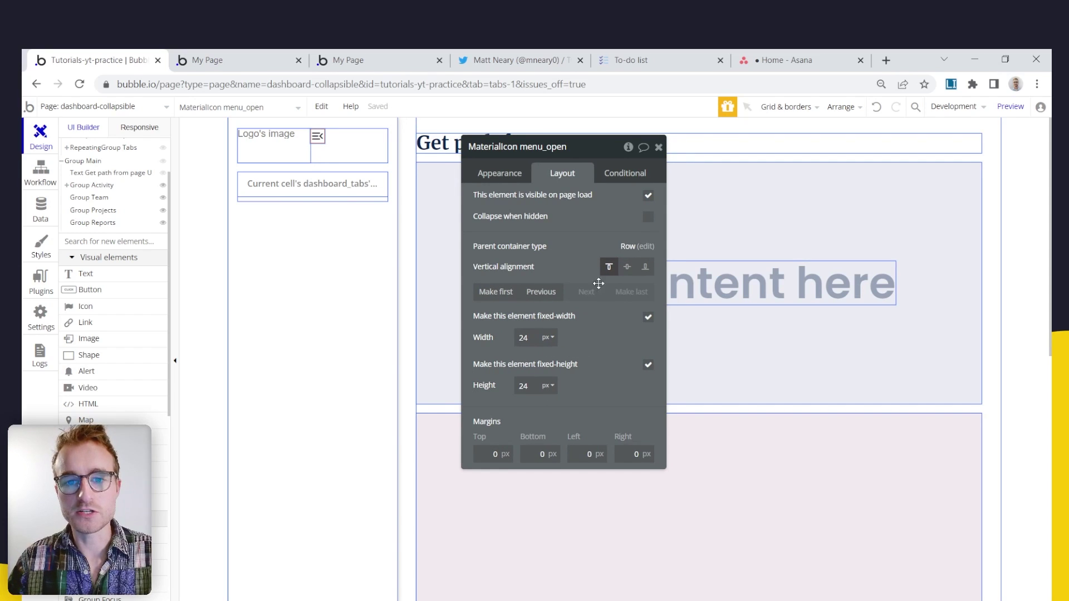
{"action": "left_click", "coordinate": [626, 268]}
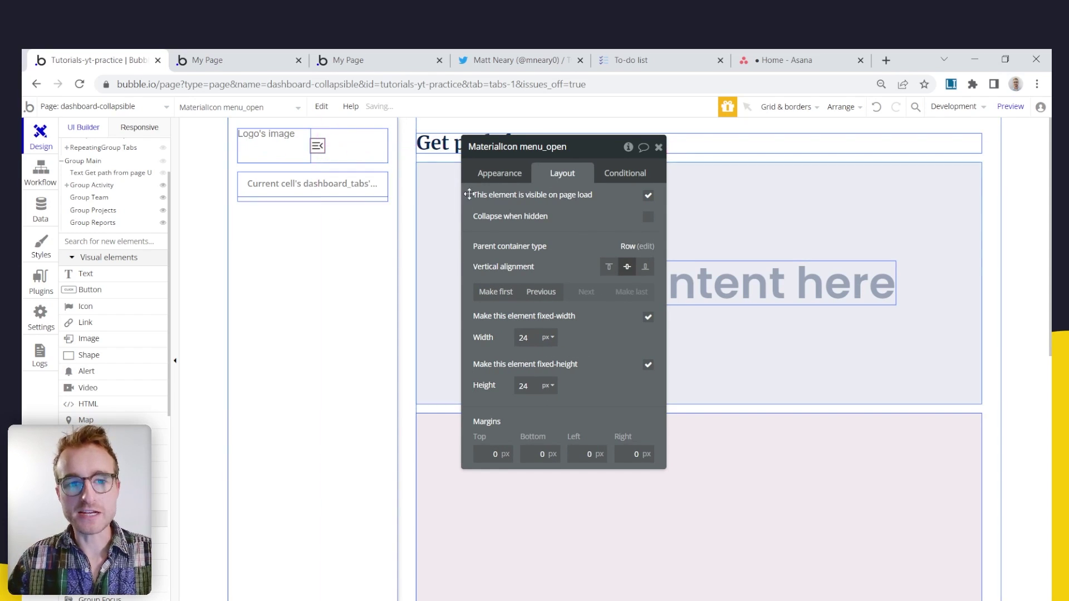
{"action": "left_click", "coordinate": [340, 151]}
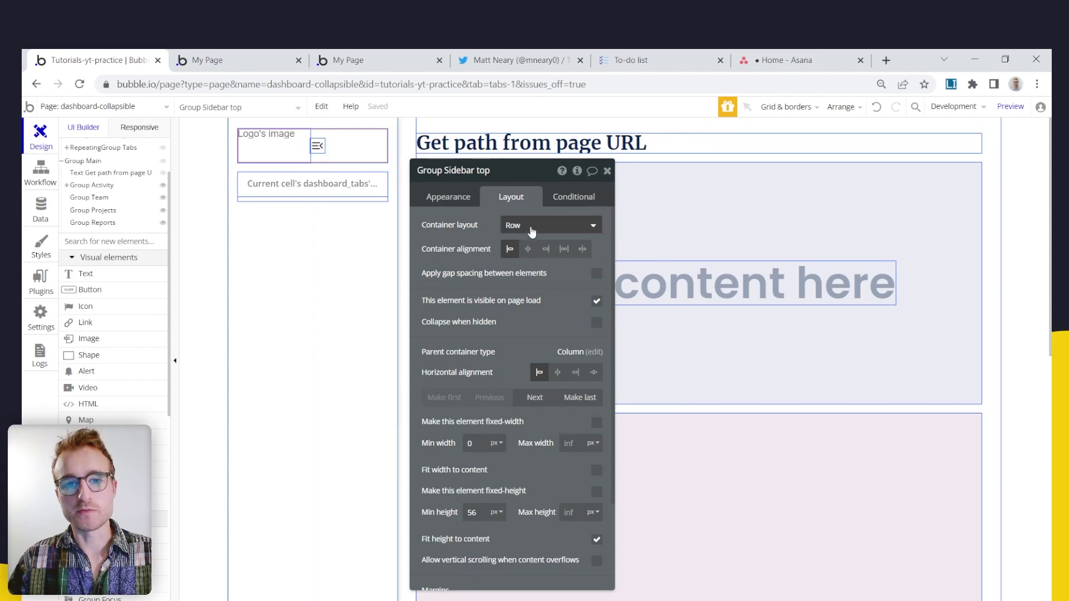
{"action": "left_click", "coordinate": [582, 249]}
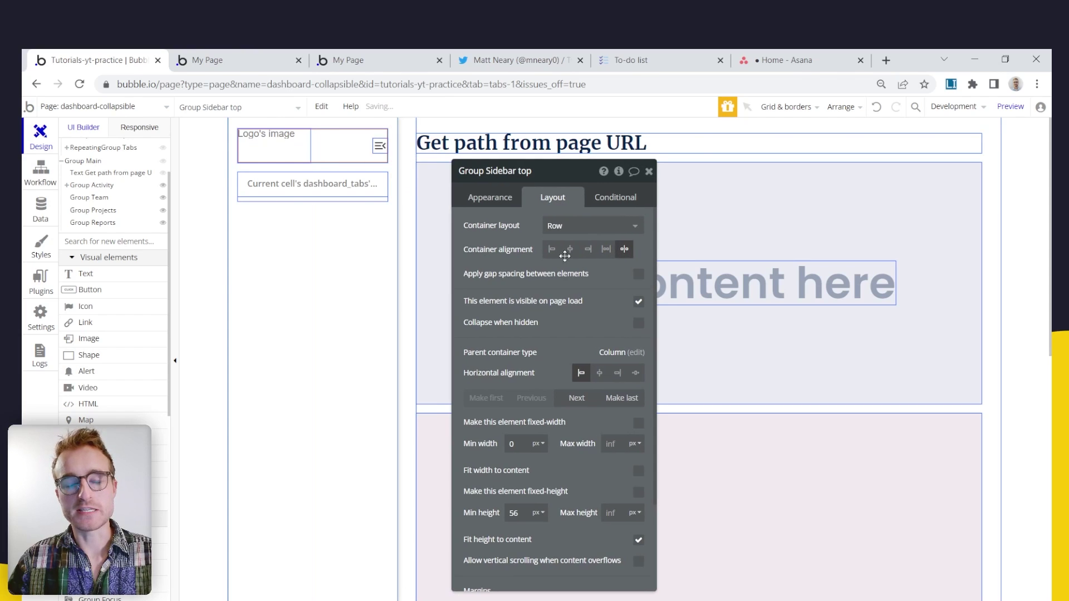
Switch to the dashboard-collapsible preview, draw arrows from the menu icon to the sidebar and the content area, and clear them
{"action": "key", "text": "ctrl+Tab"}
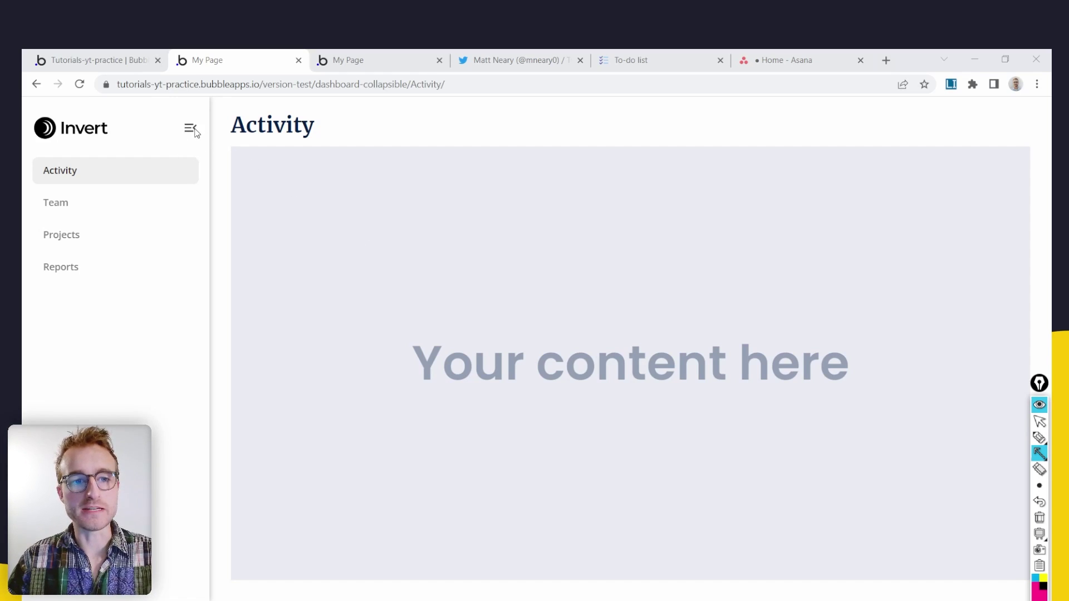
{"action": "left_click_drag", "start_coordinate": [189, 138], "coordinate": [159, 249]}
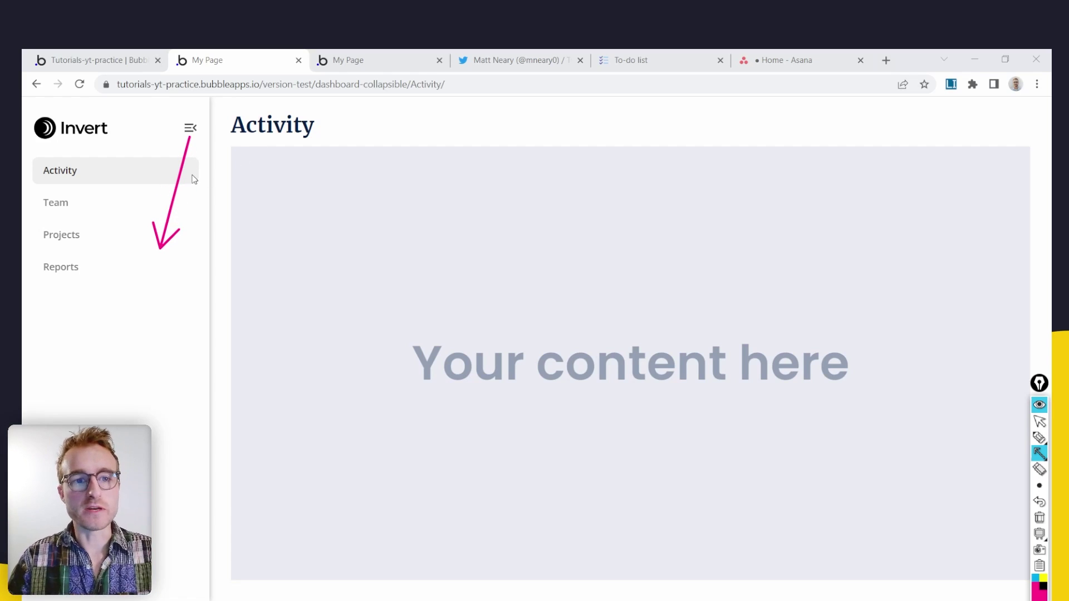
{"action": "left_click_drag", "start_coordinate": [197, 137], "coordinate": [405, 245]}
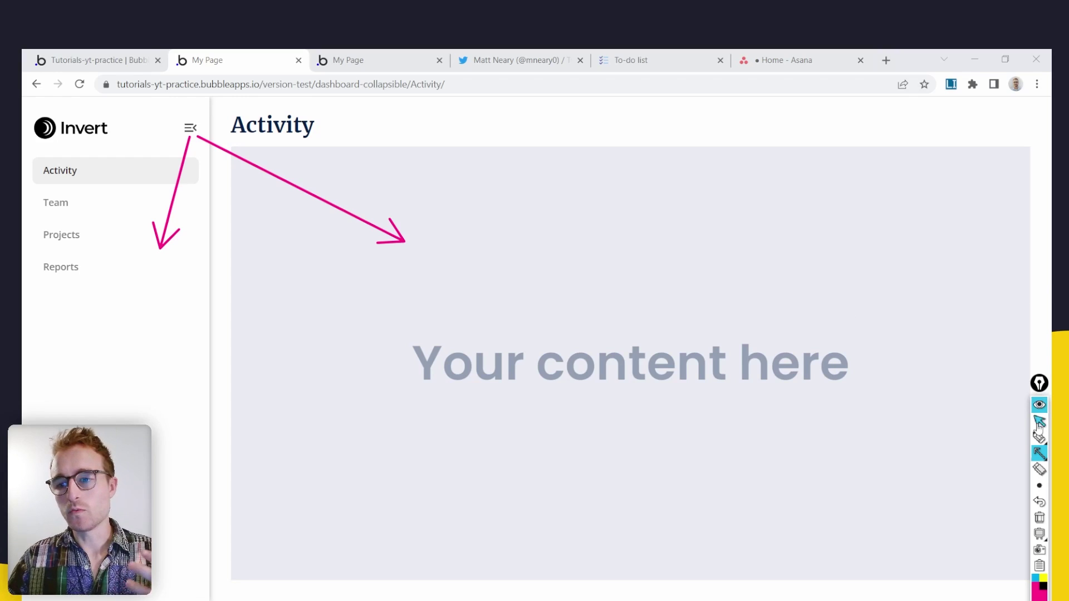
{"action": "left_click", "coordinate": [1039, 517]}
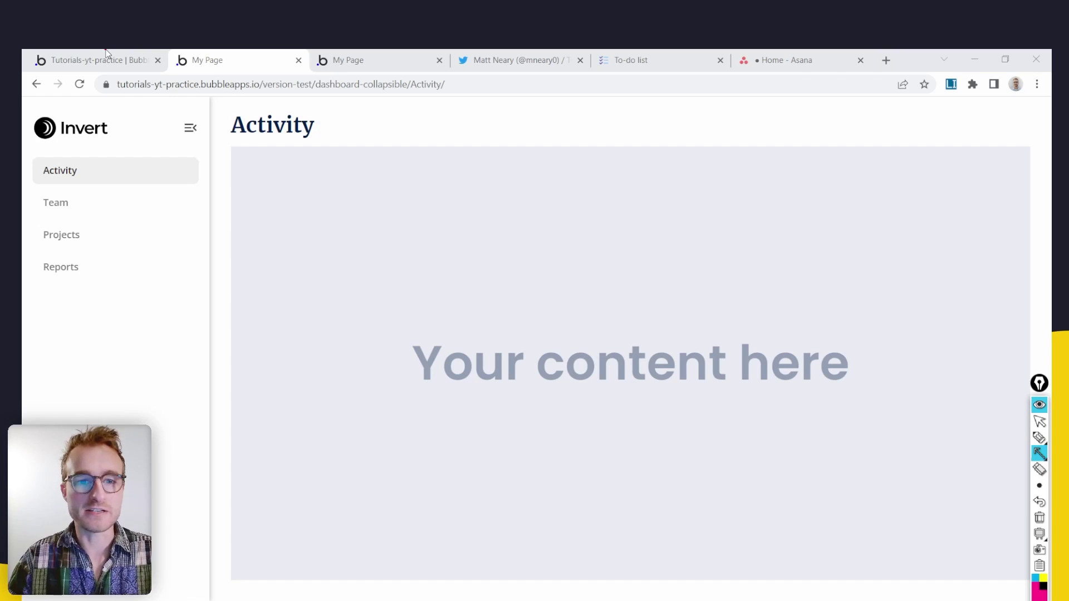
Draw arrows across the preview's sidebar and from the content area towards the sidebar, and clear them
{"action": "left_click", "coordinate": [1039, 405]}
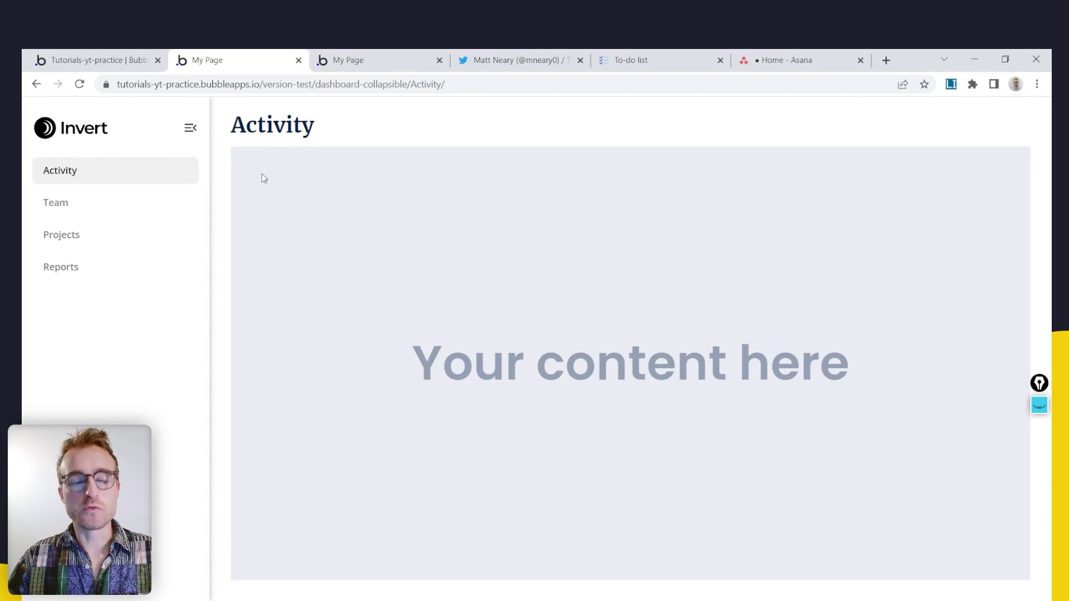
{"action": "left_click", "coordinate": [1039, 405]}
{"action": "left_click", "coordinate": [1039, 453]}
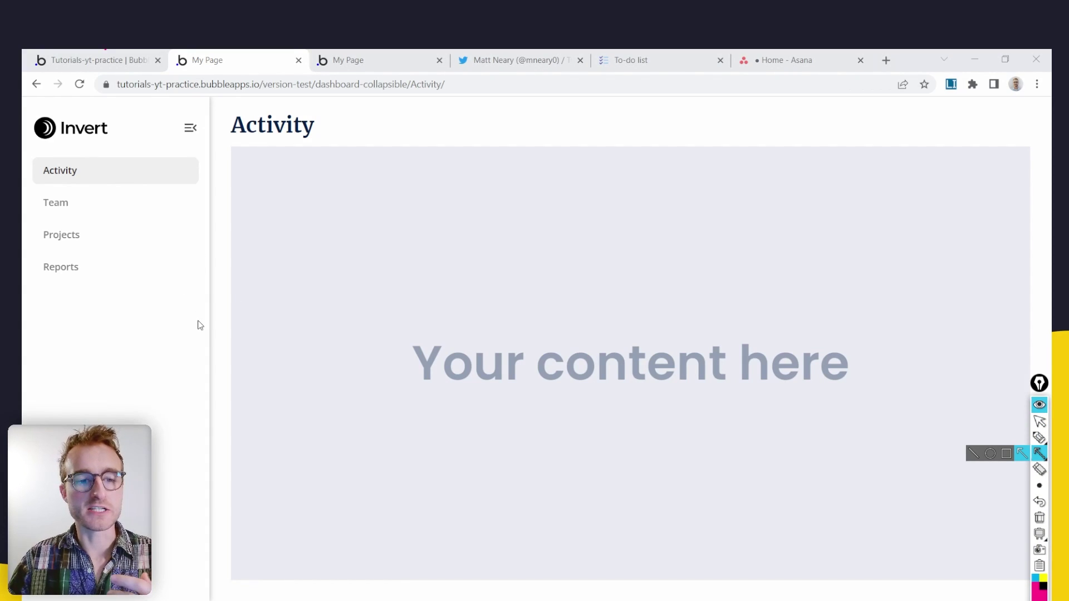
{"action": "left_click_drag", "start_coordinate": [205, 323], "coordinate": [22, 324]}
{"action": "mouse_move", "coordinate": [355, 329]}
{"action": "left_mouse_down"}
{"action": "mouse_move", "coordinate": [299, 319]}
{"action": "mouse_move", "coordinate": [127, 348]}
{"action": "left_mouse_up"}
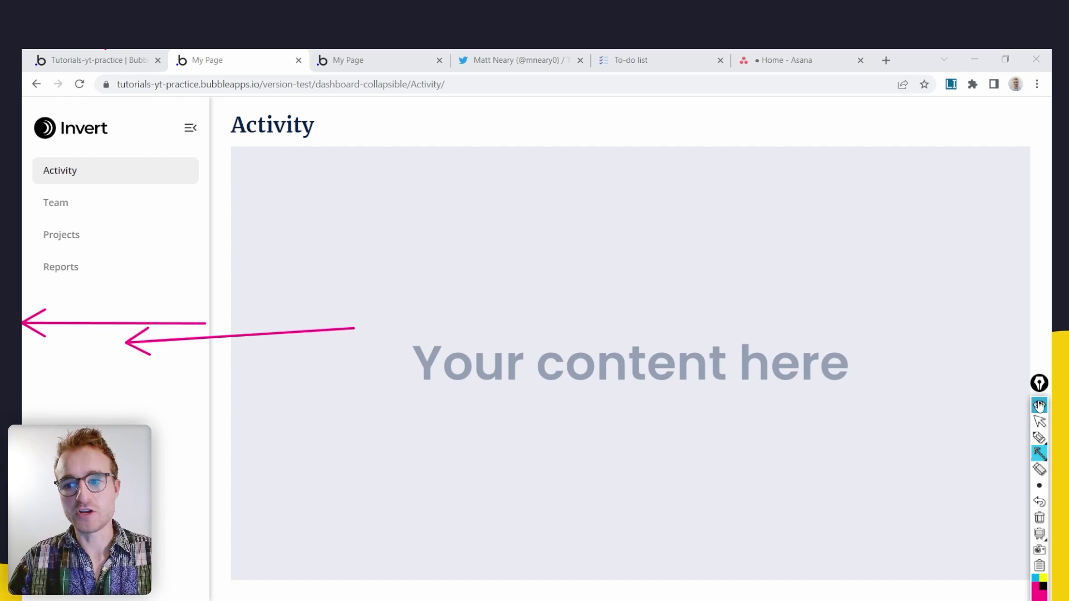
{"action": "left_click", "coordinate": [1039, 405]}
Return to the Bubble editor and open the element inspector for the dashboard-collapsible page
{"action": "left_click", "coordinate": [145, 58]}
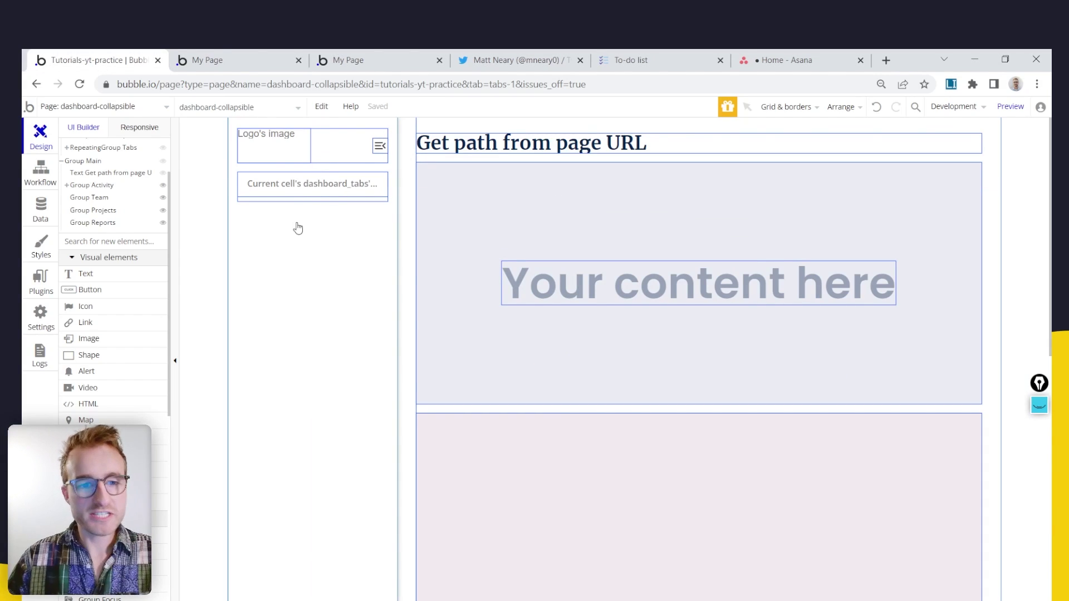
{"action": "double_click", "coordinate": [198, 260]}
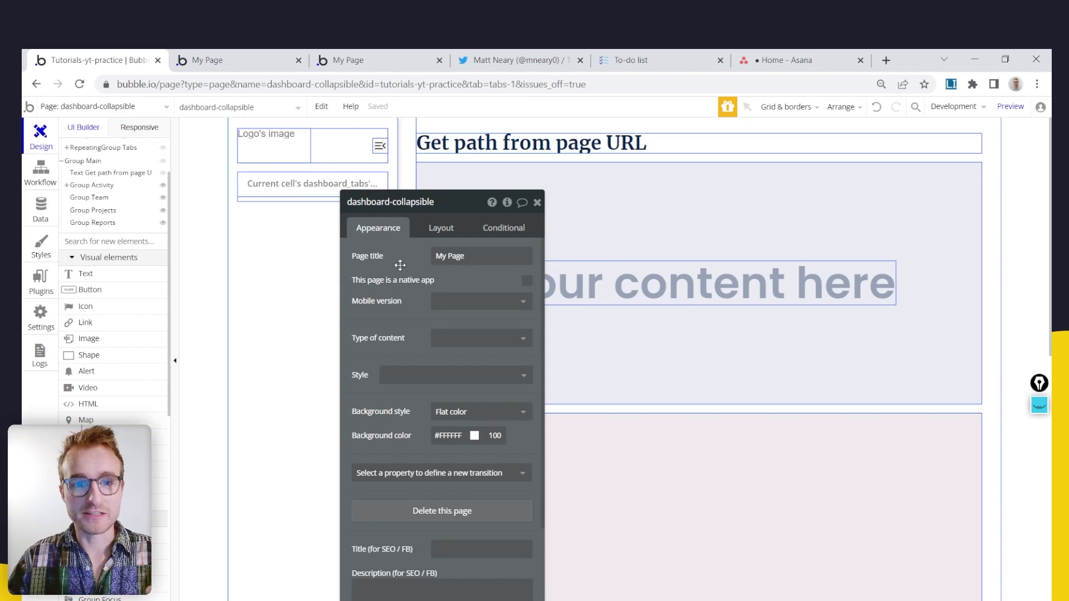
{"action": "left_click_drag", "start_coordinate": [400, 261], "coordinate": [389, 217]}
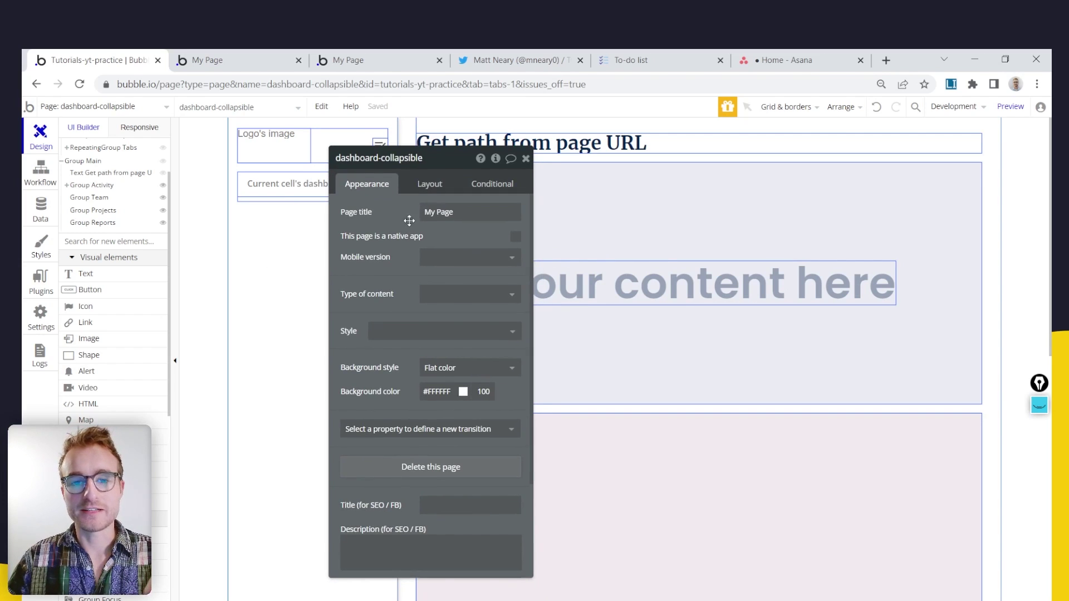
{"action": "left_click", "coordinate": [497, 160]}
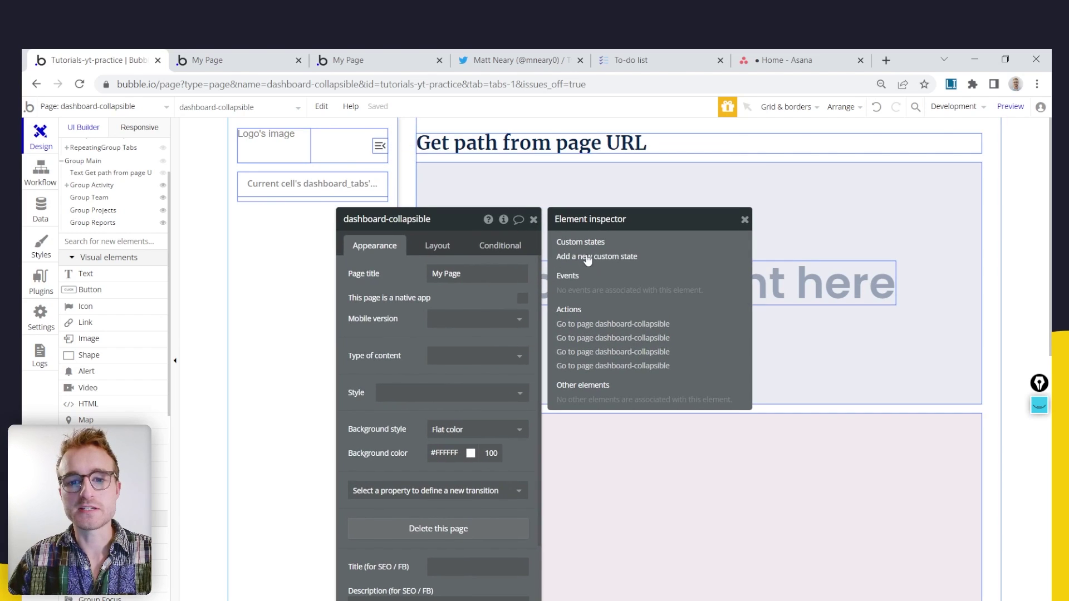
Create a yes / no custom state named "sidebar visible?" on the page, with yes as its default value
{"action": "left_click", "coordinate": [589, 257]}
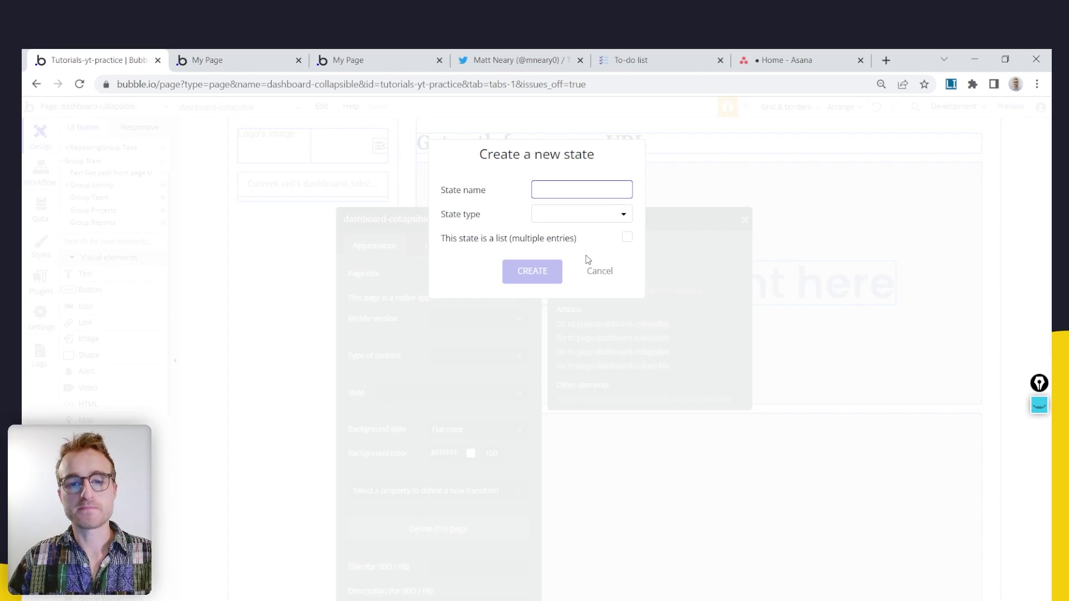
{"action": "type", "text": "sid"}
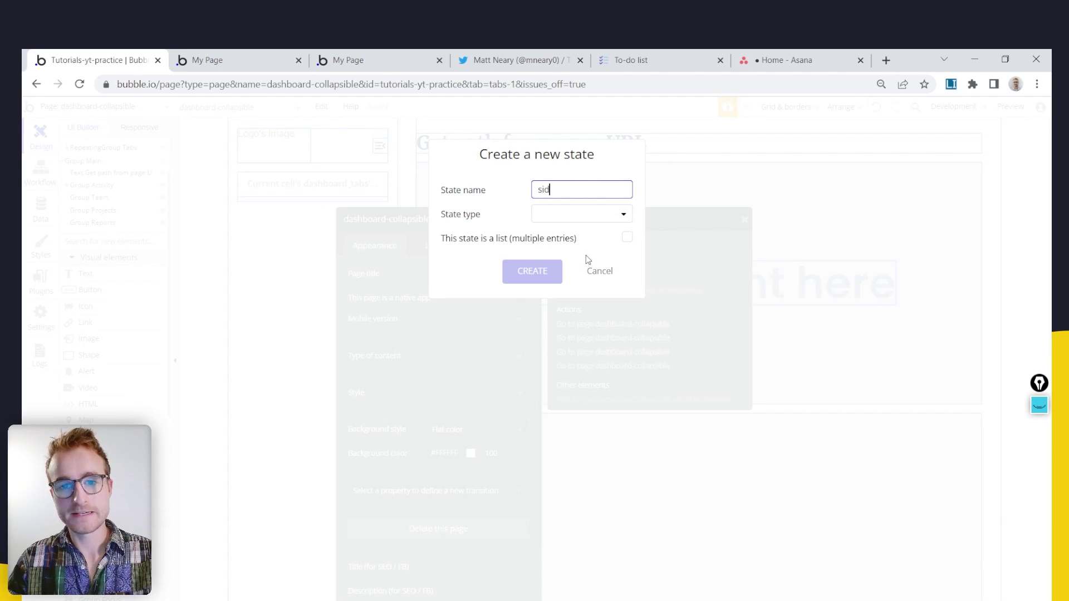
{"action": "type", "text": "ebar visible?"}
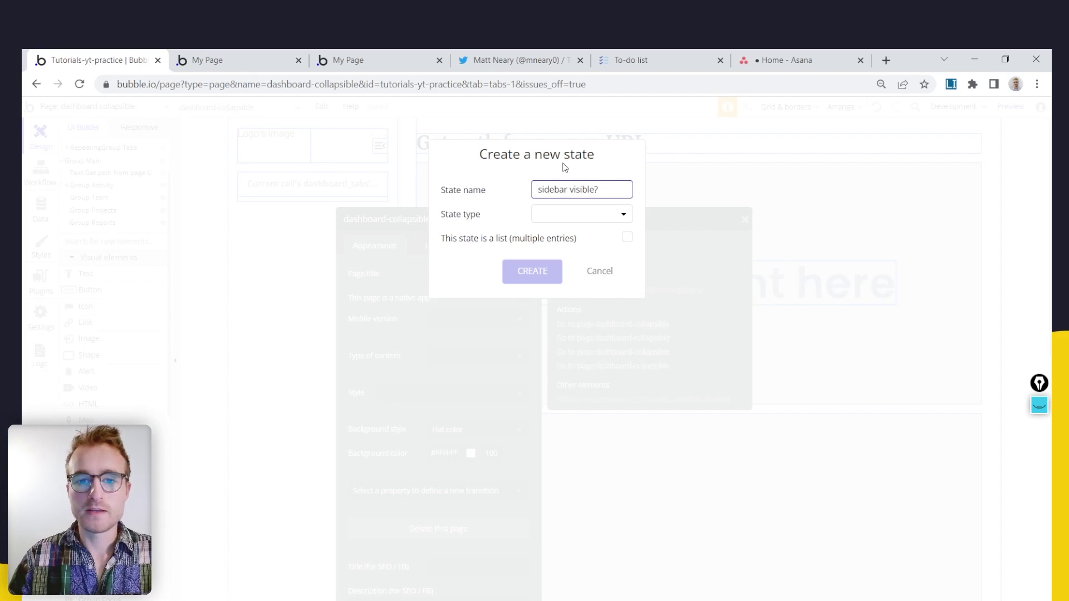
{"action": "left_click", "coordinate": [569, 220]}
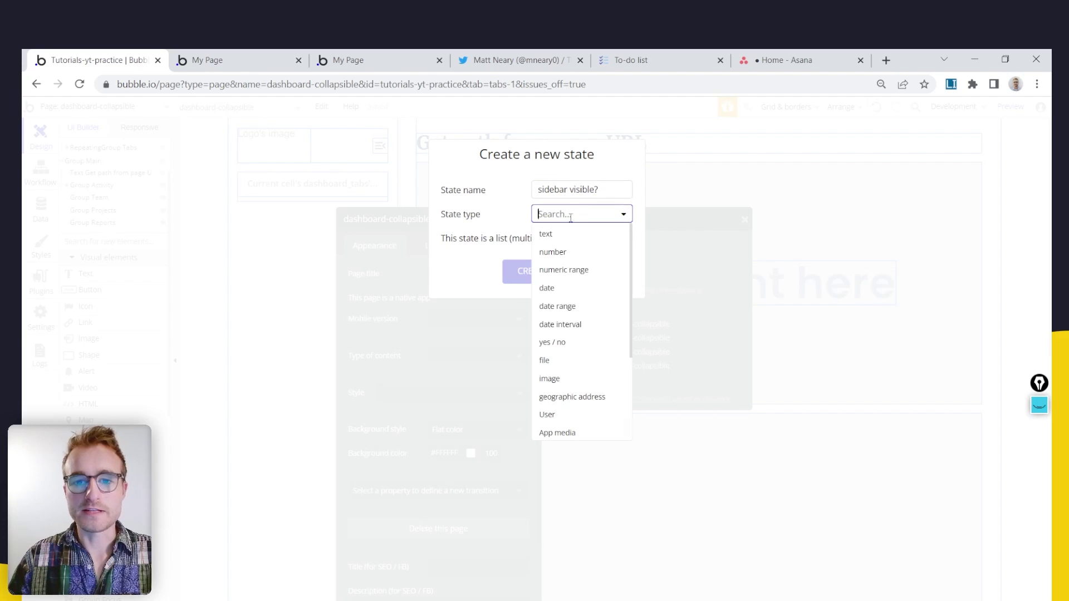
{"action": "left_click", "coordinate": [560, 350]}
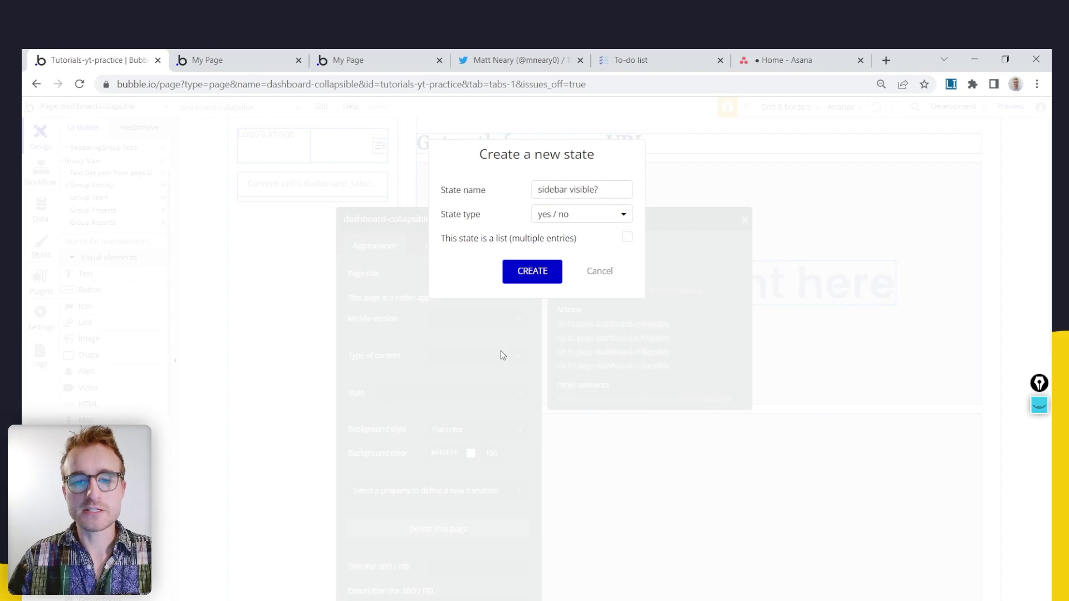
{"action": "left_click", "coordinate": [528, 271]}
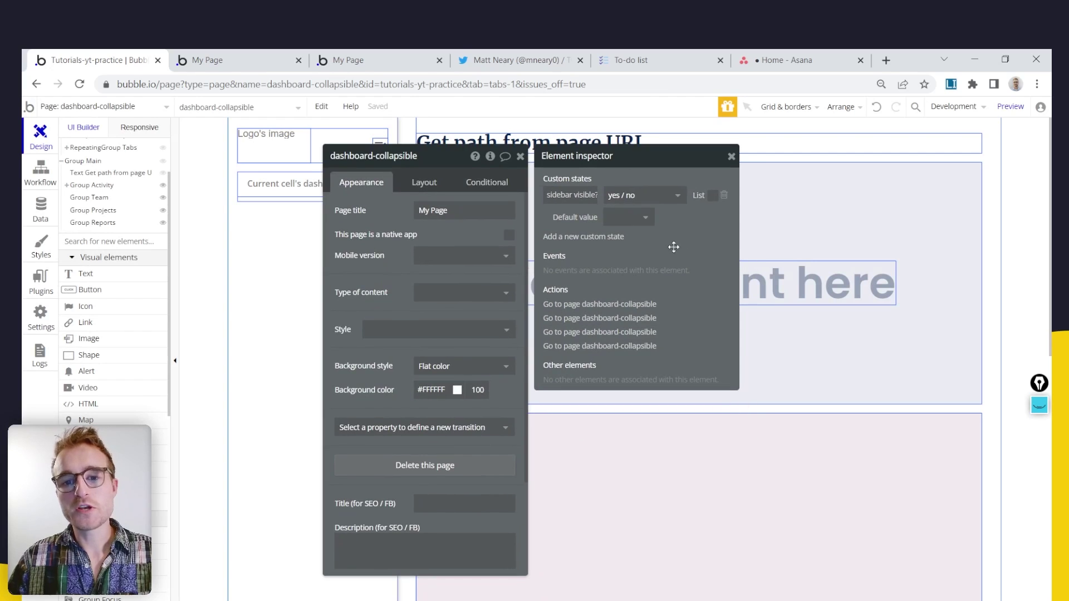
{"action": "left_click", "coordinate": [631, 280]}
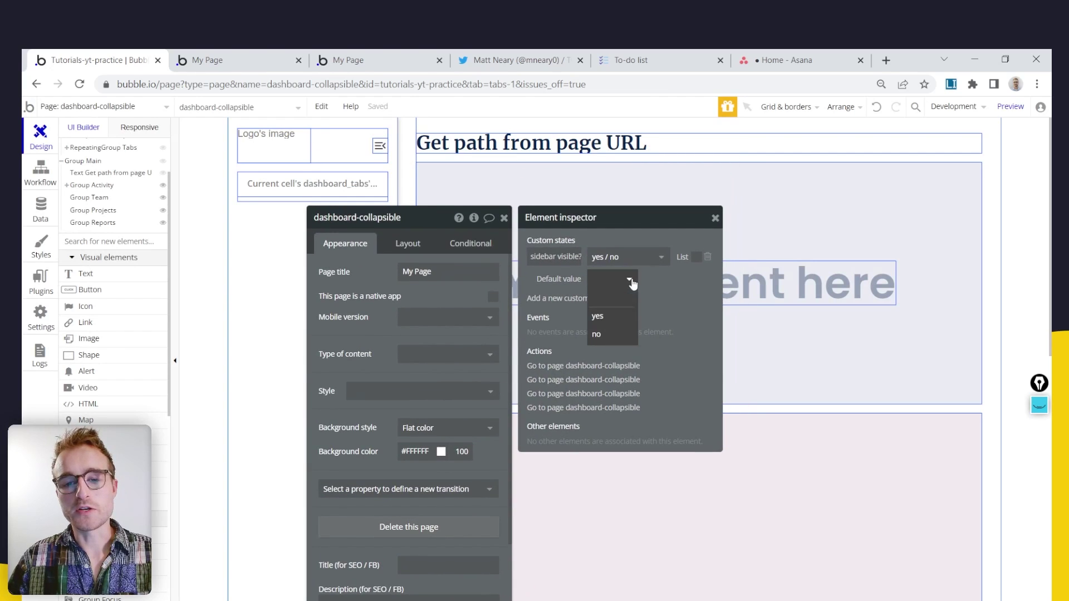
{"action": "left_click", "coordinate": [612, 320]}
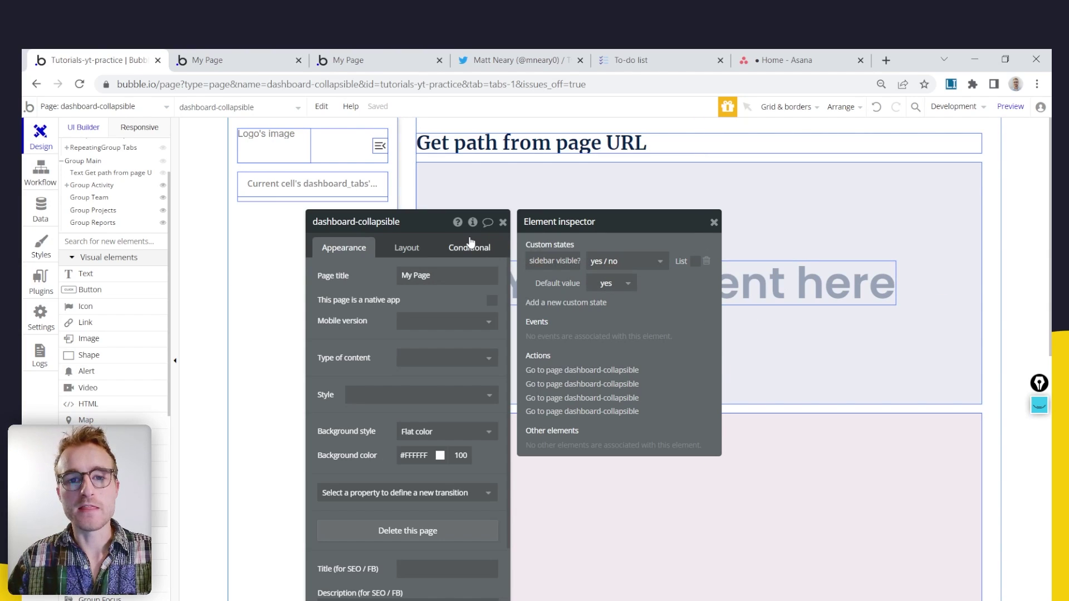
Create a workflow triggered when the menu_open icon is clicked
{"action": "left_click", "coordinate": [381, 149]}
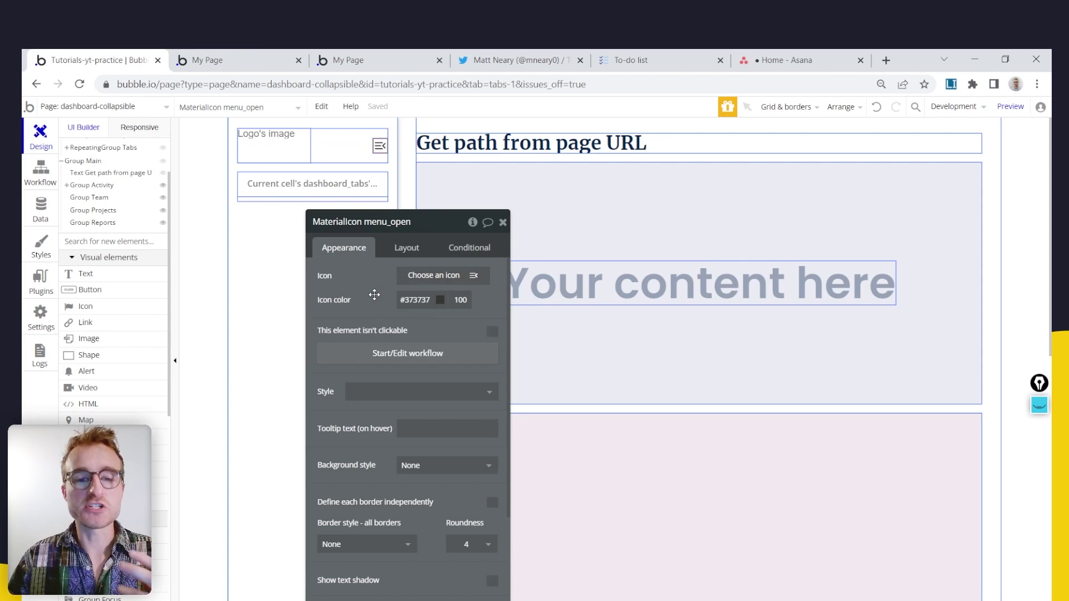
{"action": "left_click", "coordinate": [490, 258]}
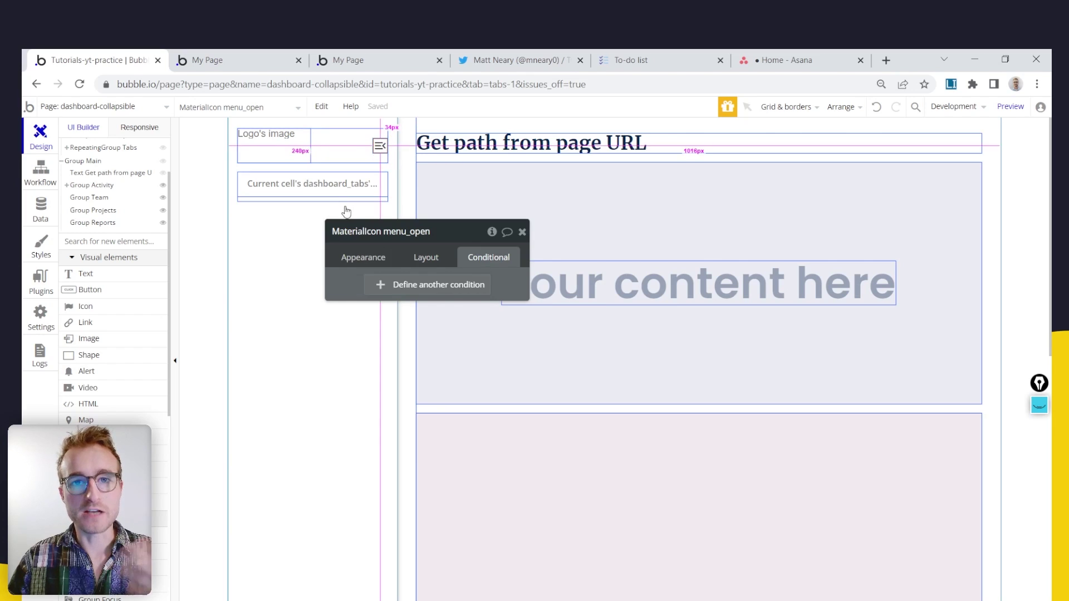
{"action": "left_click", "coordinate": [352, 255]}
{"action": "left_click", "coordinate": [470, 370]}
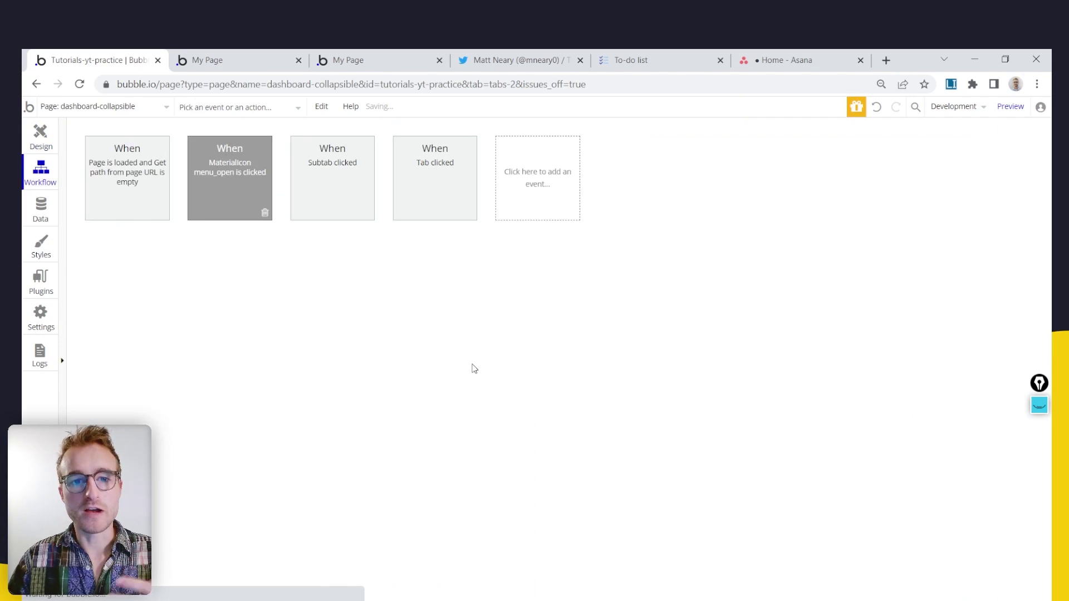
Add a Set state action to the menu_open workflow that sets dashboard-collapsible's "sidebar visible?" state to "no"
{"action": "left_click", "coordinate": [148, 258]}
{"action": "mouse_move", "coordinate": [173, 423]}
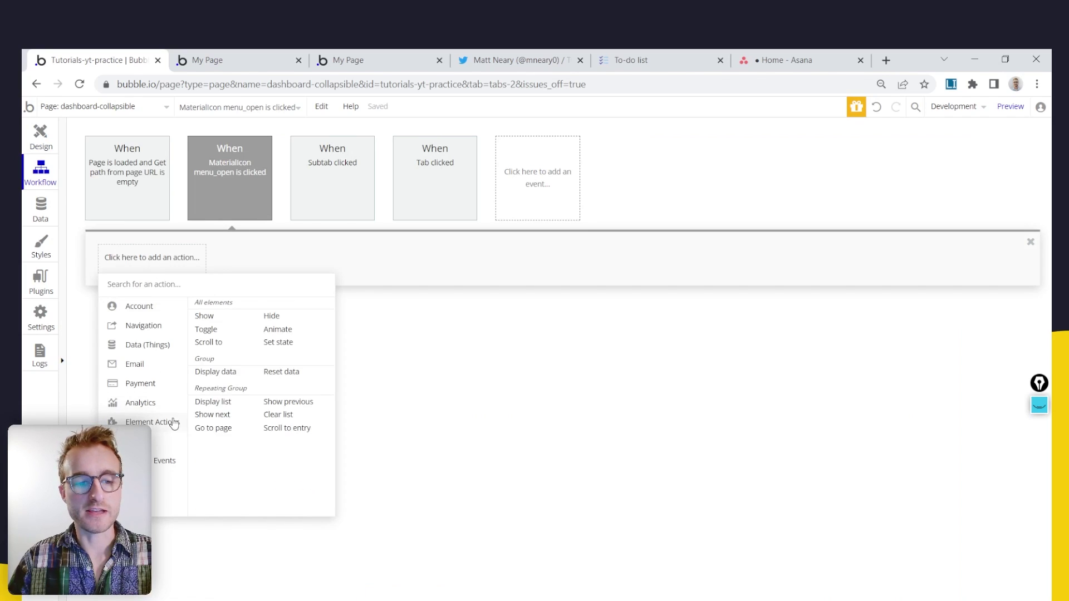
{"action": "left_click", "coordinate": [295, 343]}
{"action": "left_click", "coordinate": [496, 259]}
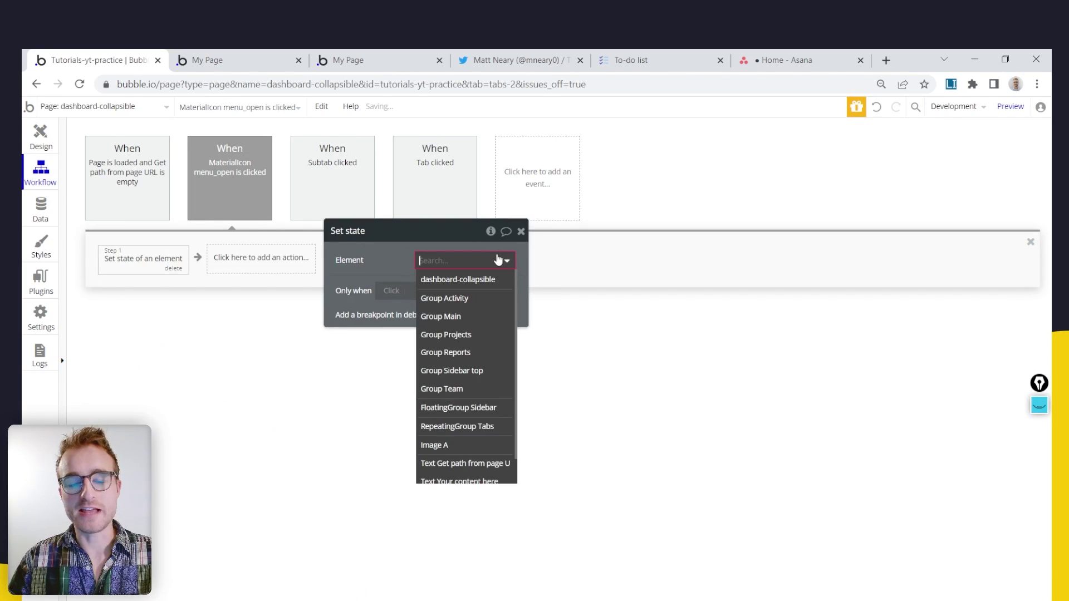
{"action": "left_click", "coordinate": [470, 280]}
{"action": "left_click", "coordinate": [467, 285]}
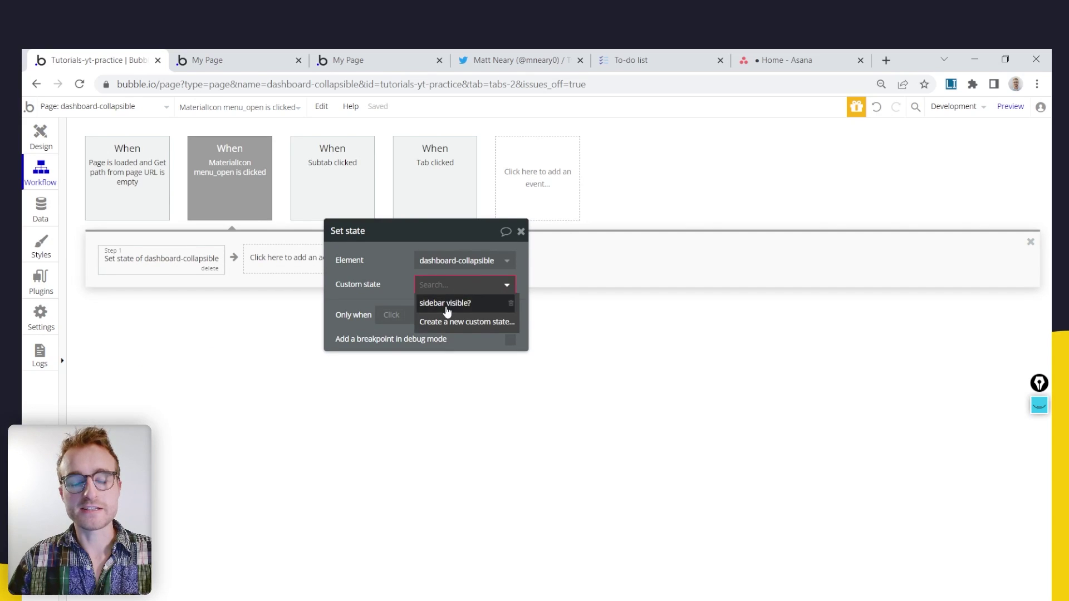
{"action": "left_click", "coordinate": [447, 304]}
{"action": "left_click", "coordinate": [432, 312]}
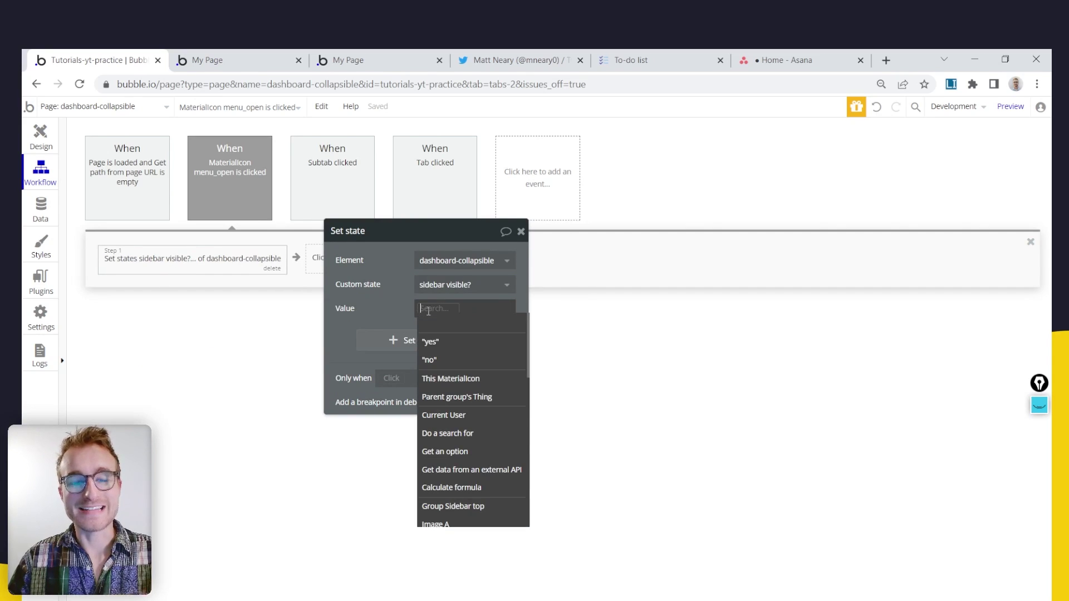
{"action": "left_click", "coordinate": [436, 361]}
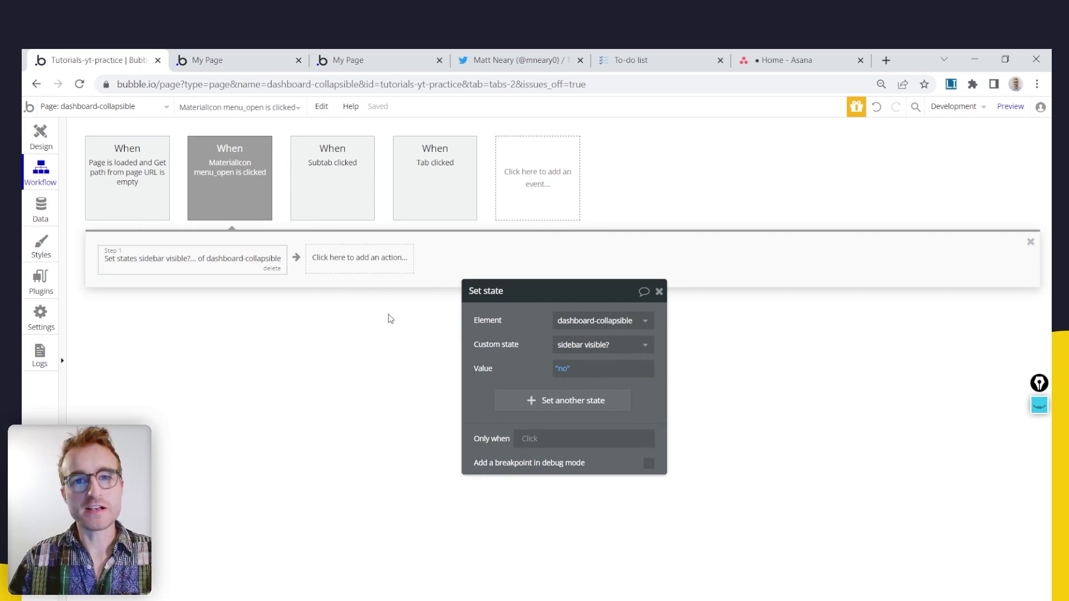
Return to the page design and review the properties of FloatingGroup Sidebar, the menu_open icon and the page's custom state
{"action": "left_click", "coordinate": [29, 146]}
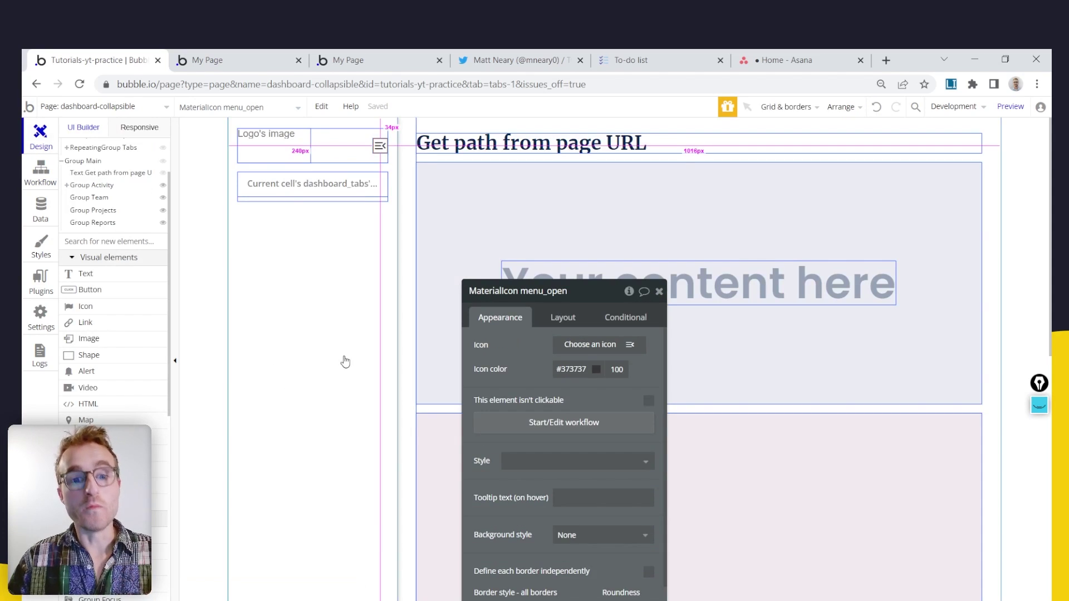
{"action": "left_click", "coordinate": [309, 349]}
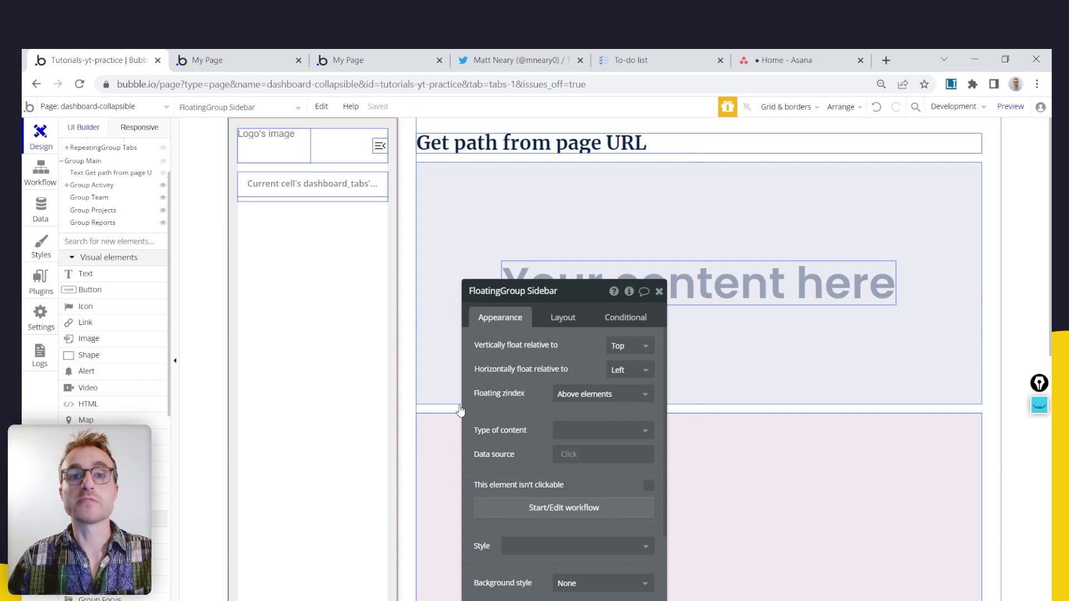
{"action": "scroll", "coordinate": [479, 369], "scroll_direction": "down", "scroll_amount": 1}
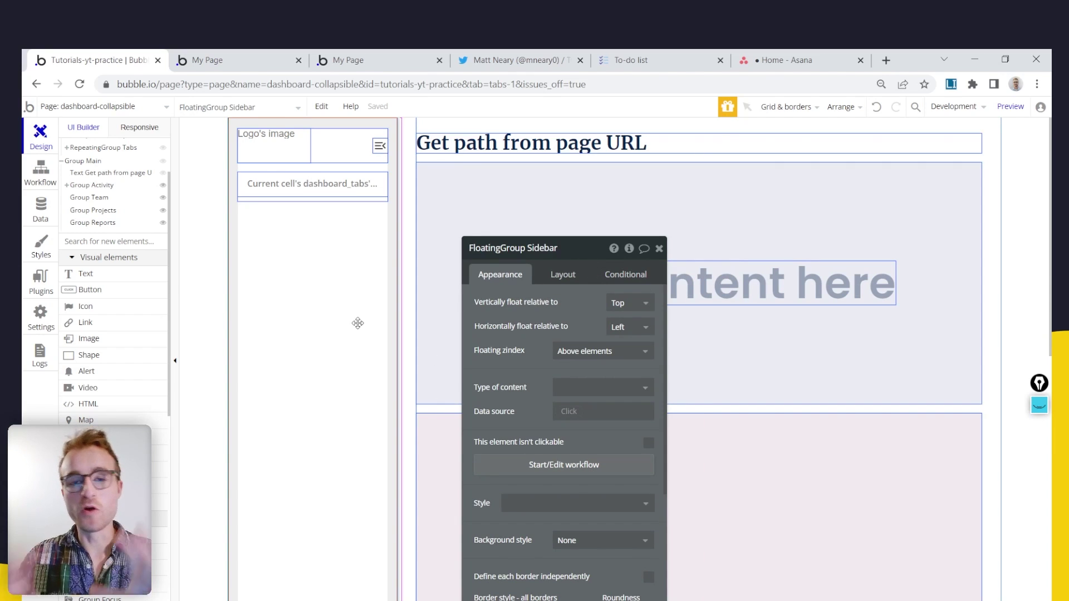
{"action": "left_click_drag", "start_coordinate": [497, 372], "coordinate": [530, 323]}
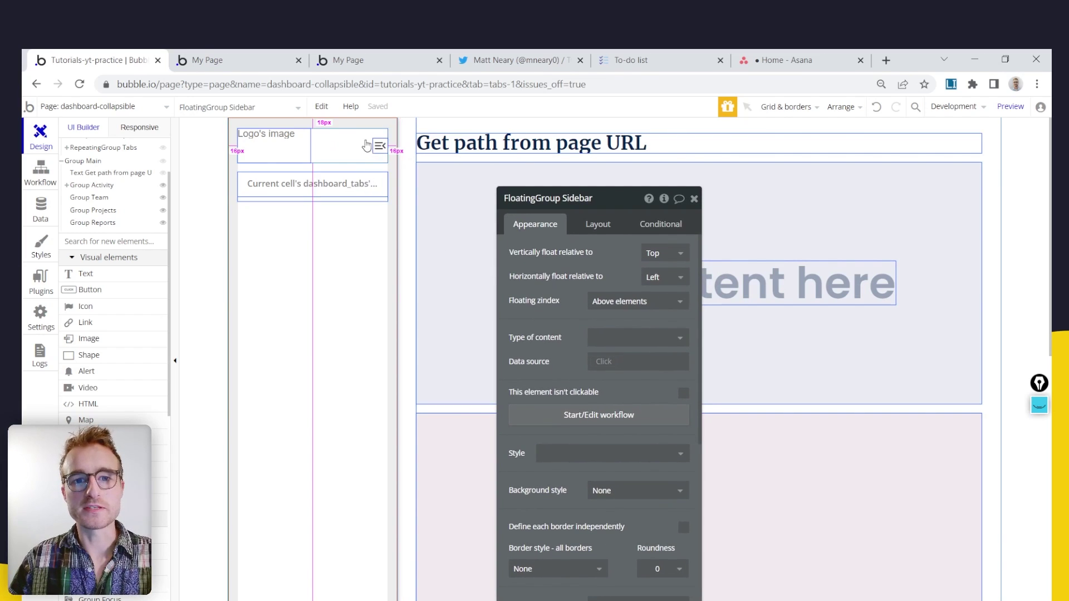
{"action": "left_click", "coordinate": [380, 147]}
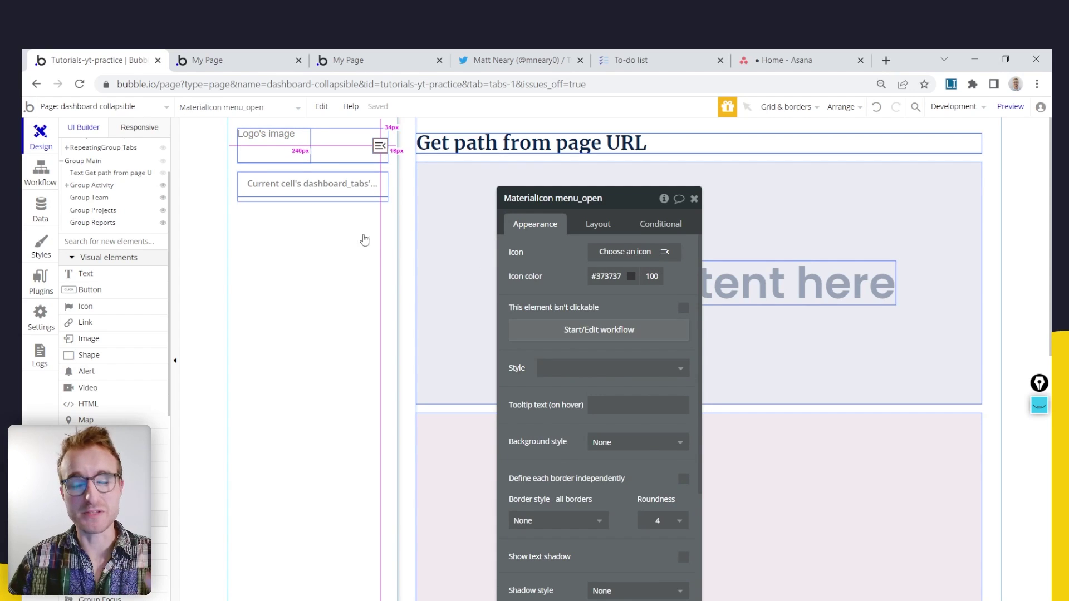
{"action": "left_click", "coordinate": [205, 269]}
{"action": "left_click", "coordinate": [663, 198]}
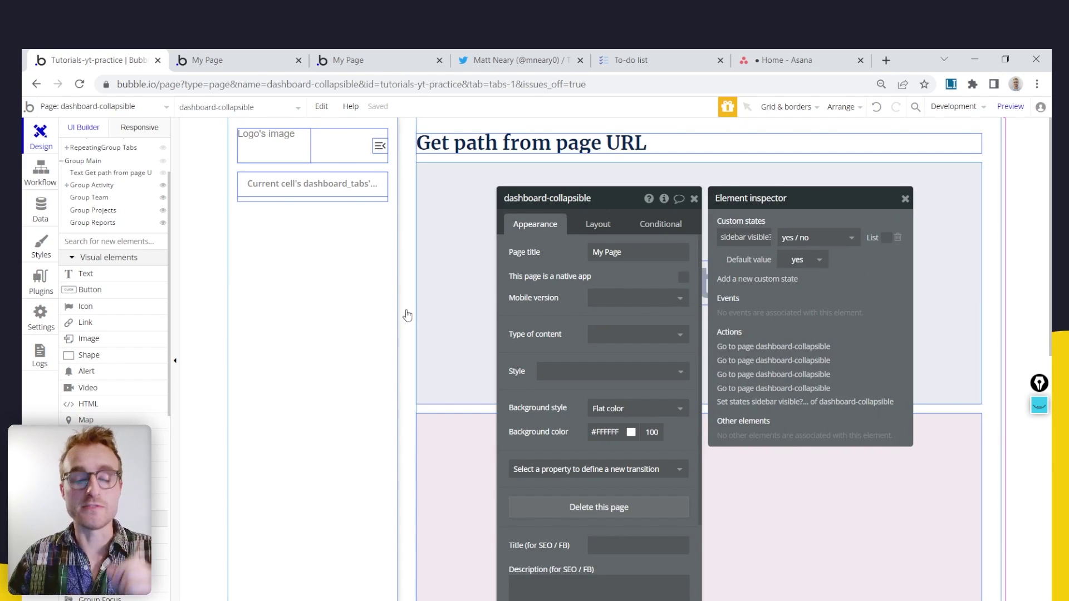
Add a new condition to FloatingGroup Sidebar
{"action": "left_click", "coordinate": [350, 319]}
{"action": "left_click_drag", "start_coordinate": [614, 243], "coordinate": [535, 230]}
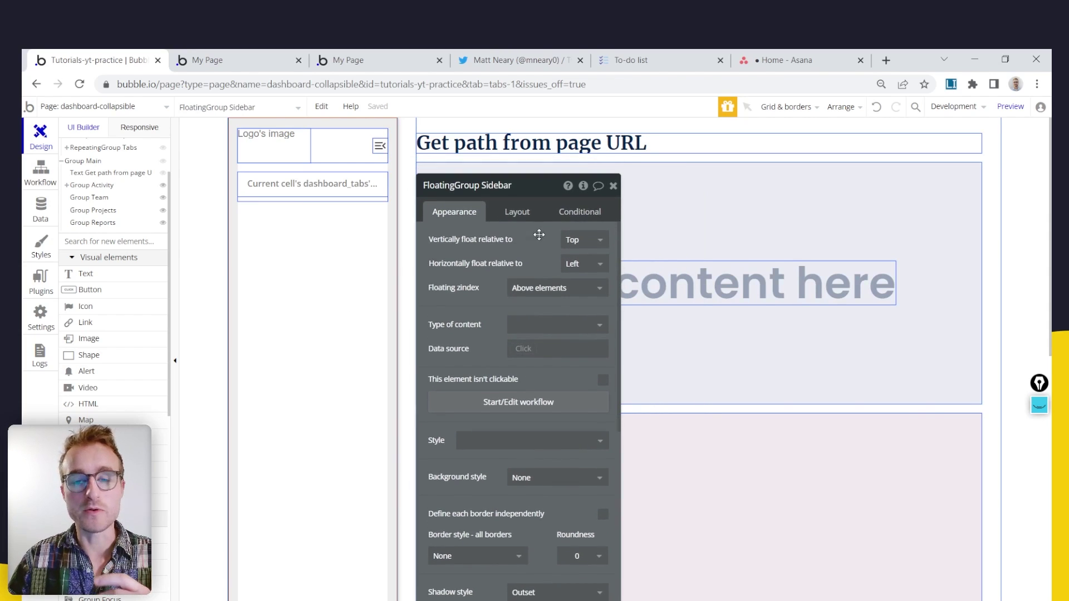
{"action": "left_click", "coordinate": [569, 216]}
{"action": "left_click_drag", "start_coordinate": [462, 236], "coordinate": [591, 309]}
{"action": "left_click", "coordinate": [655, 306]}
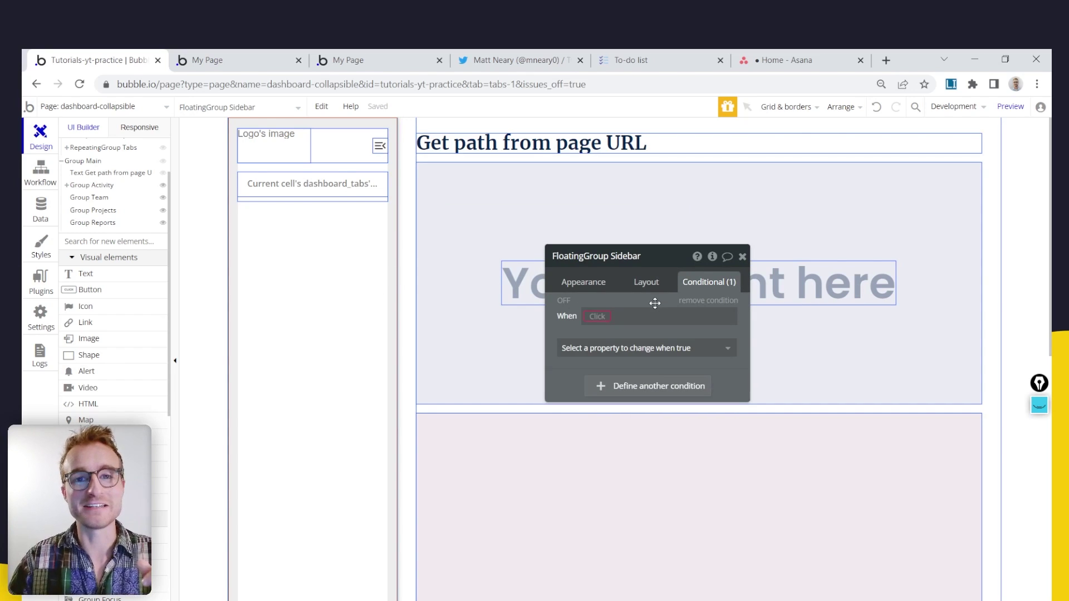
{"action": "left_click_drag", "start_coordinate": [610, 316], "coordinate": [619, 262]}
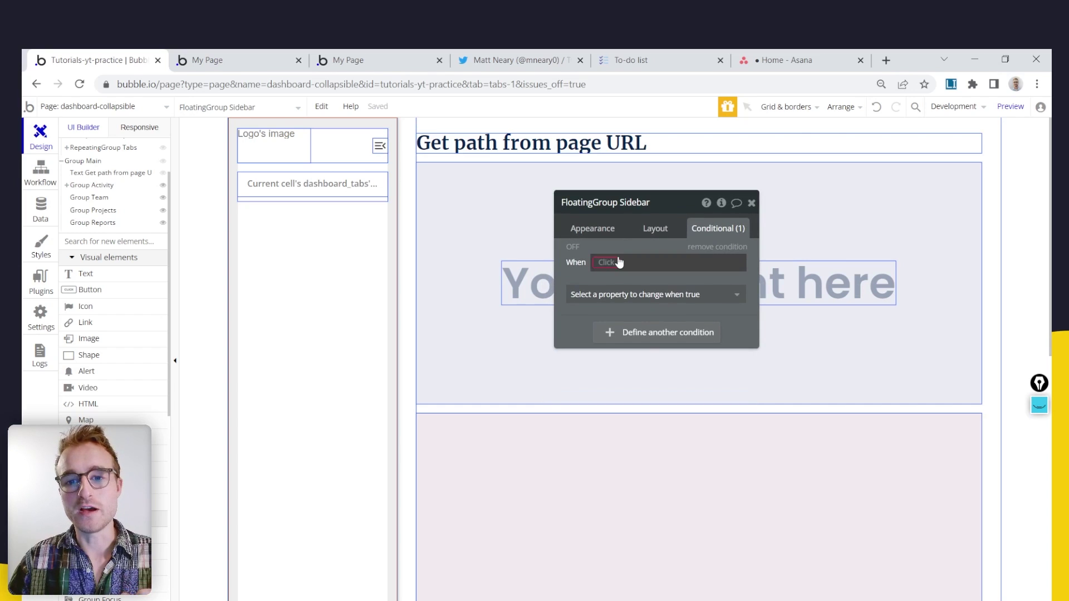
Define the sidebar's condition as dashboard-collapsible's sidebar visible? is "no"
{"action": "left_click", "coordinate": [613, 262]}
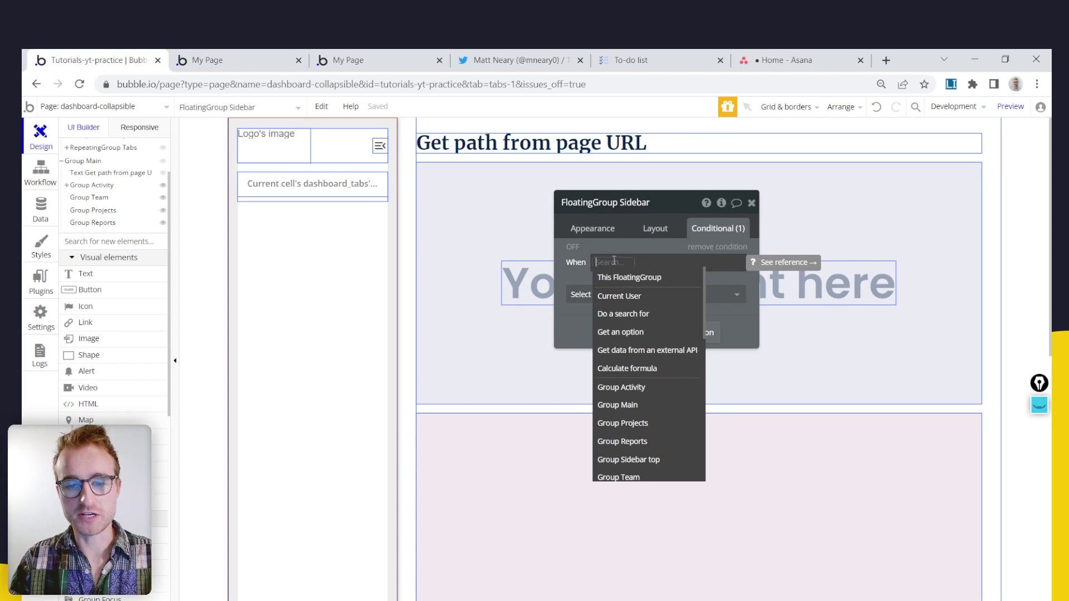
{"action": "type", "text": "dash"}
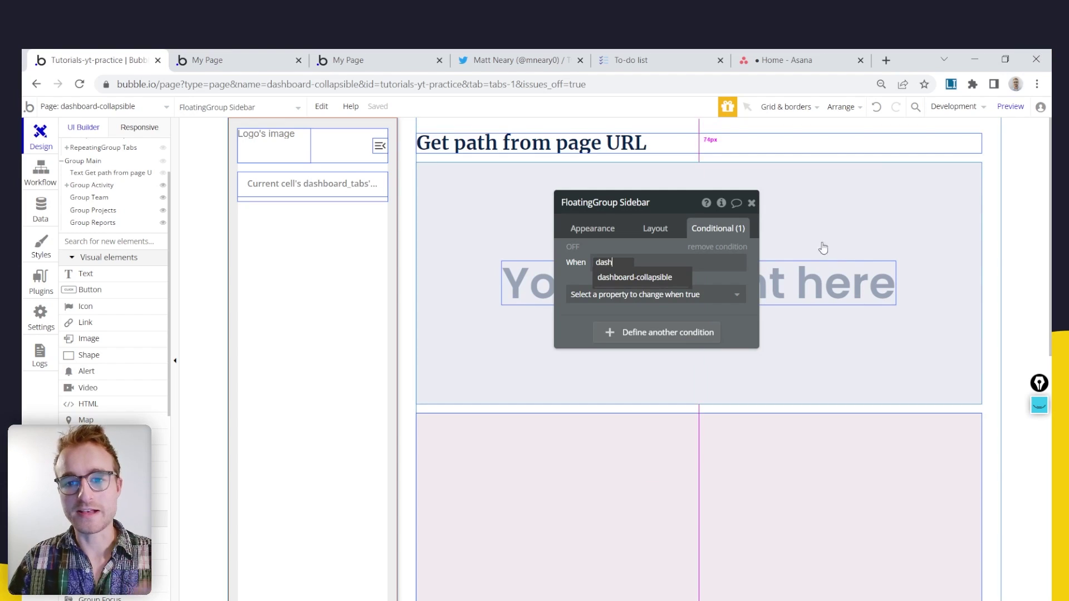
{"action": "left_click", "coordinate": [634, 277]}
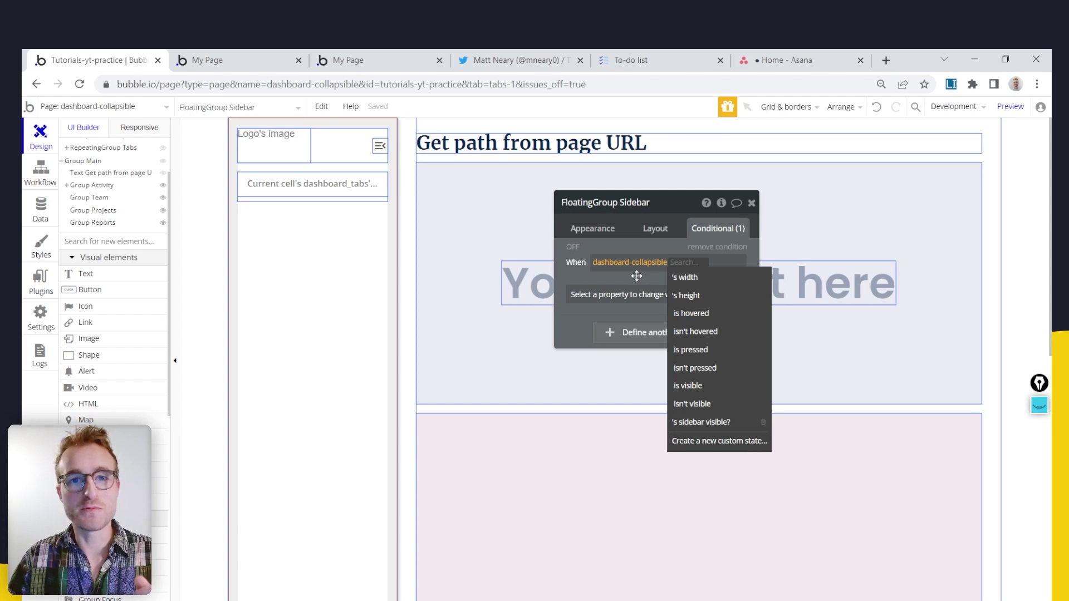
{"action": "left_click_drag", "start_coordinate": [636, 276], "coordinate": [606, 237]}
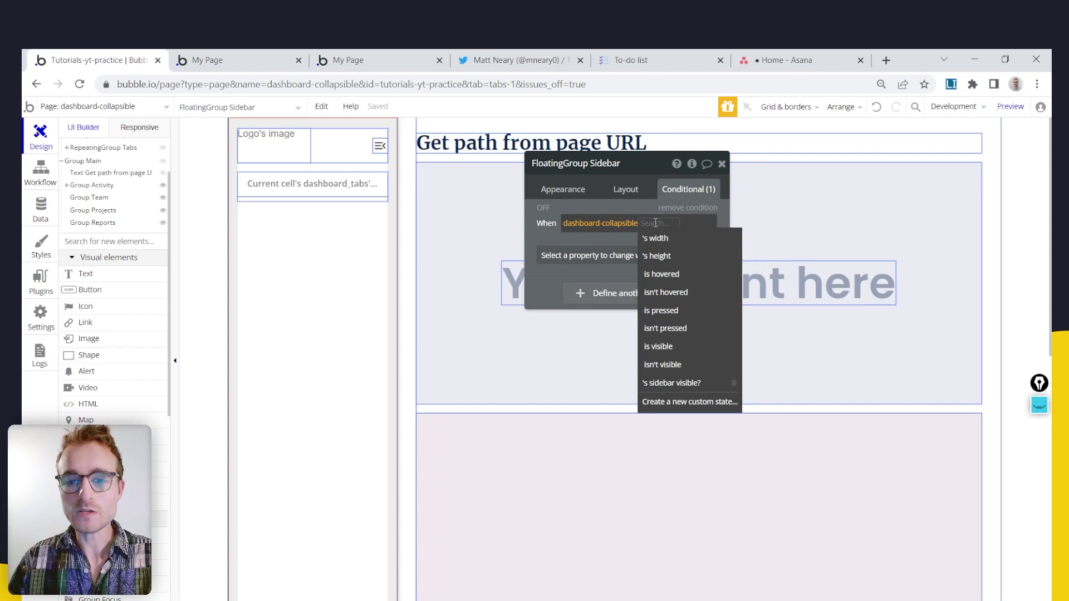
{"action": "left_click", "coordinate": [688, 384]}
{"action": "left_click", "coordinate": [582, 238]}
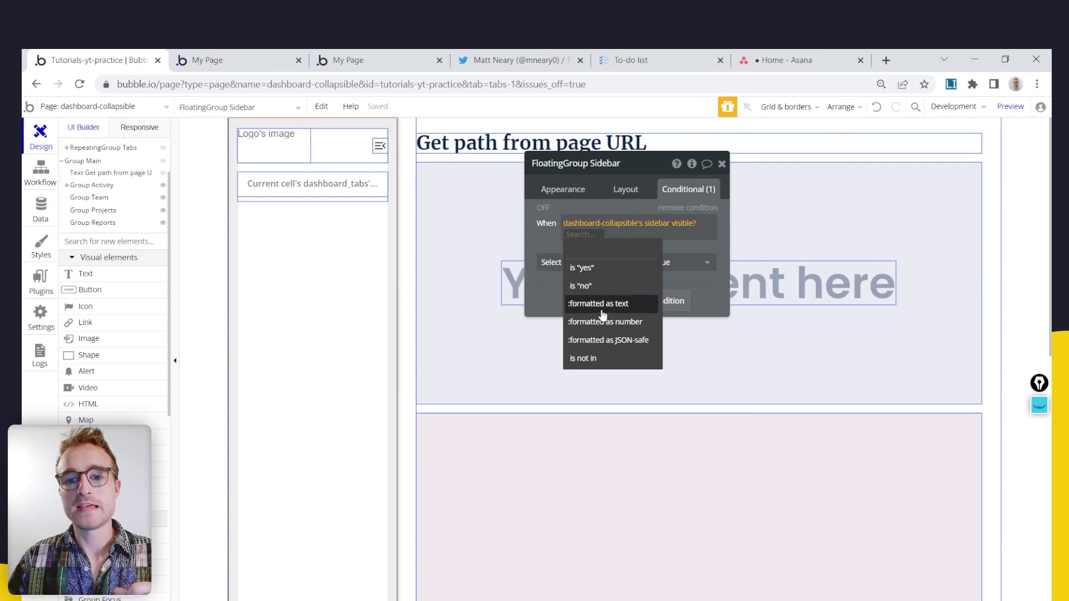
{"action": "left_click", "coordinate": [607, 286]}
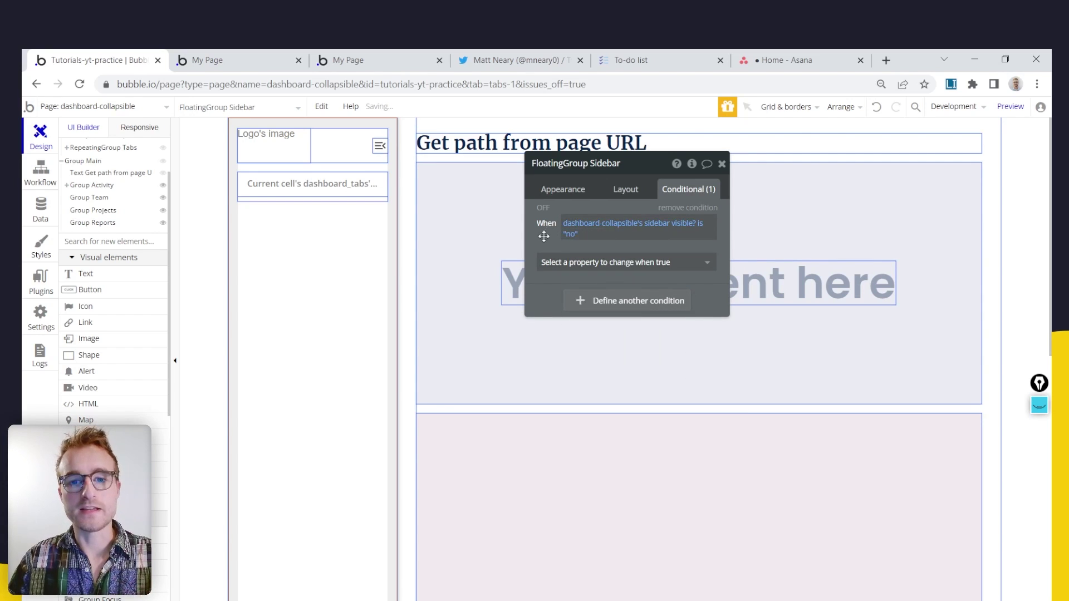
Add Left margin as a property that the sidebar's condition changes
{"action": "left_click", "coordinate": [581, 267]}
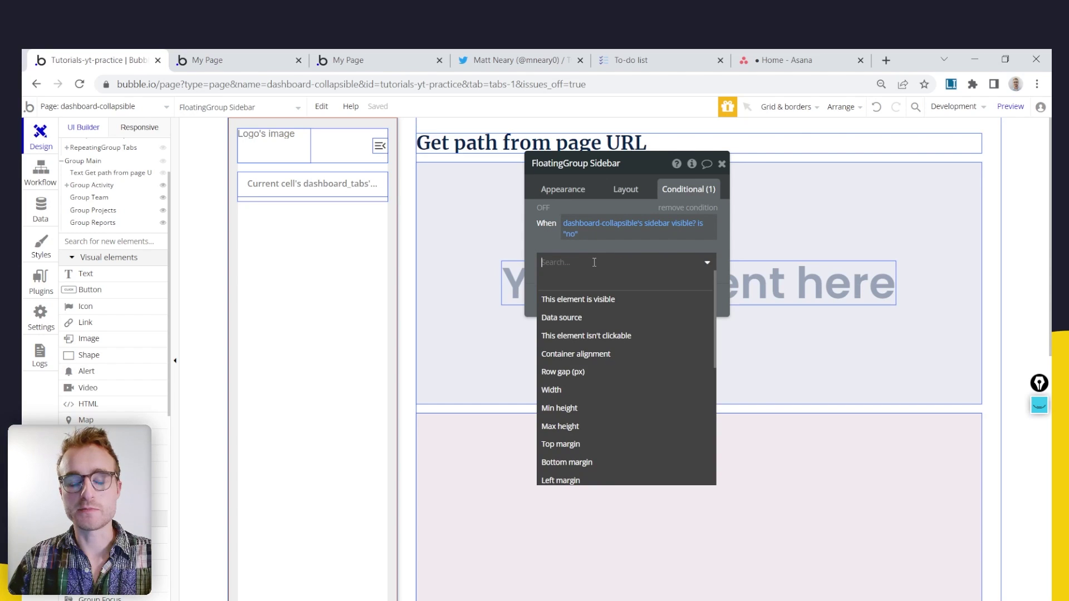
{"action": "scroll", "coordinate": [599, 367], "scroll_direction": "down", "scroll_amount": 2}
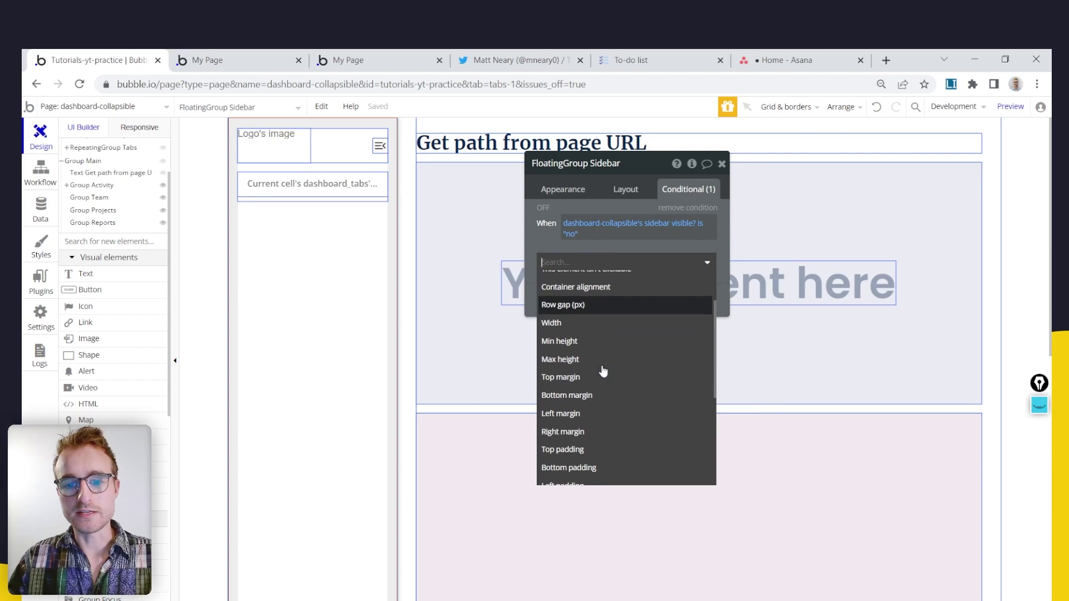
{"action": "left_click", "coordinate": [570, 425]}
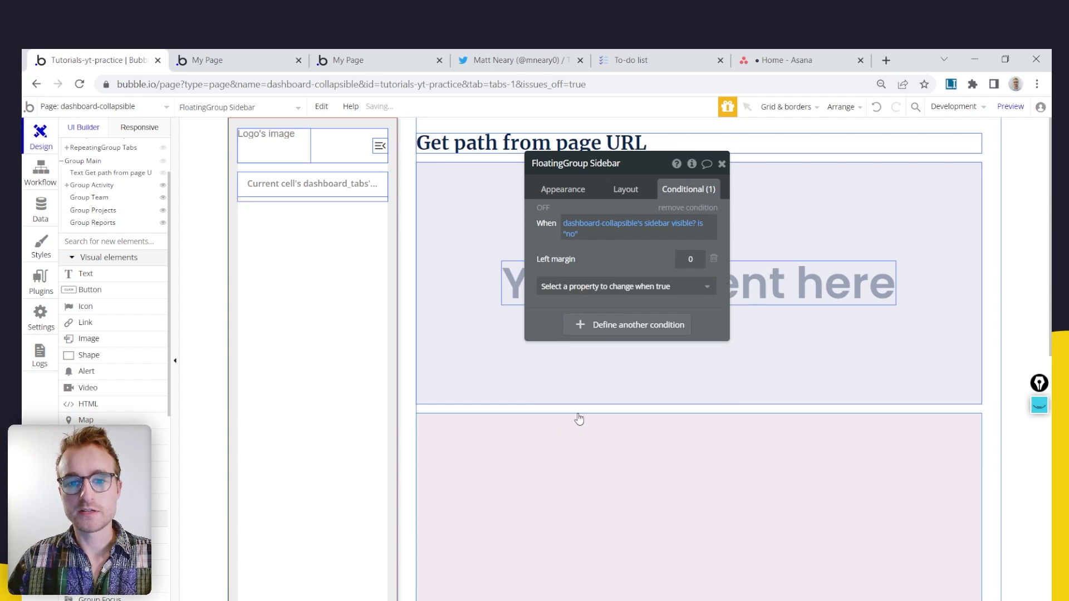
{"action": "left_click_drag", "start_coordinate": [635, 271], "coordinate": [601, 250]}
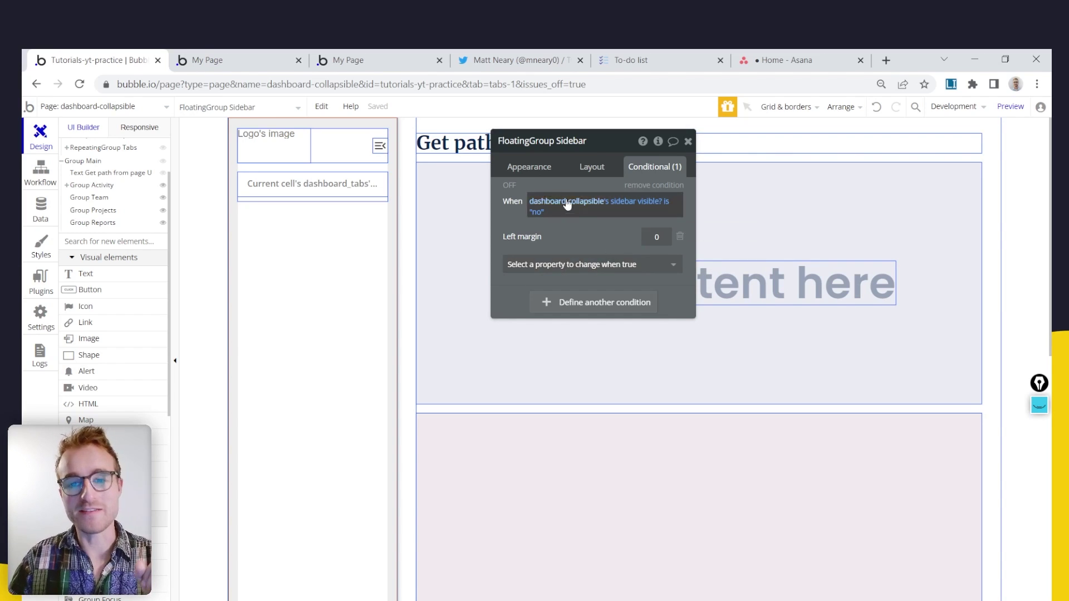
Check FloatingGroup Sidebar's fixed width in its layout settings, and set the condition's left margin to -280
{"action": "left_click", "coordinate": [524, 169]}
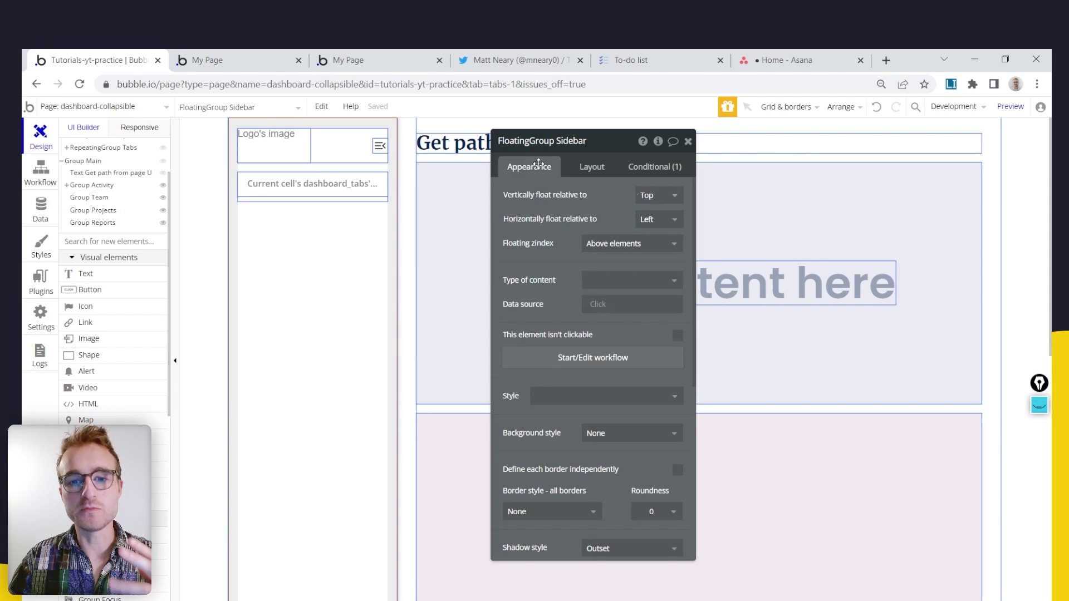
{"action": "left_click", "coordinate": [592, 167]}
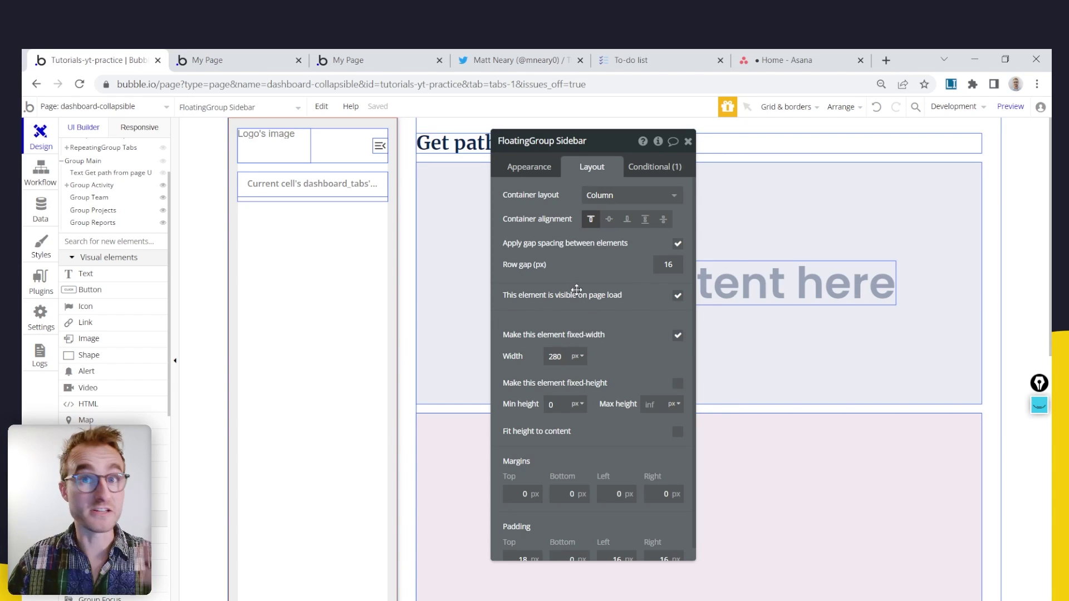
{"action": "left_click", "coordinate": [641, 168]}
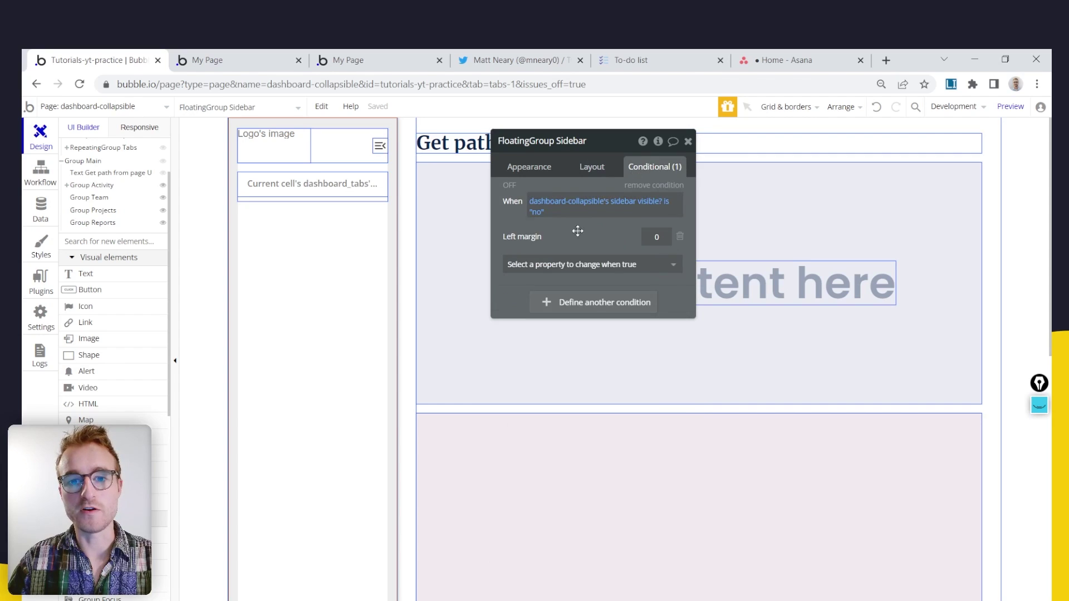
{"action": "left_click", "coordinate": [569, 264]}
{"action": "left_click", "coordinate": [592, 241]}
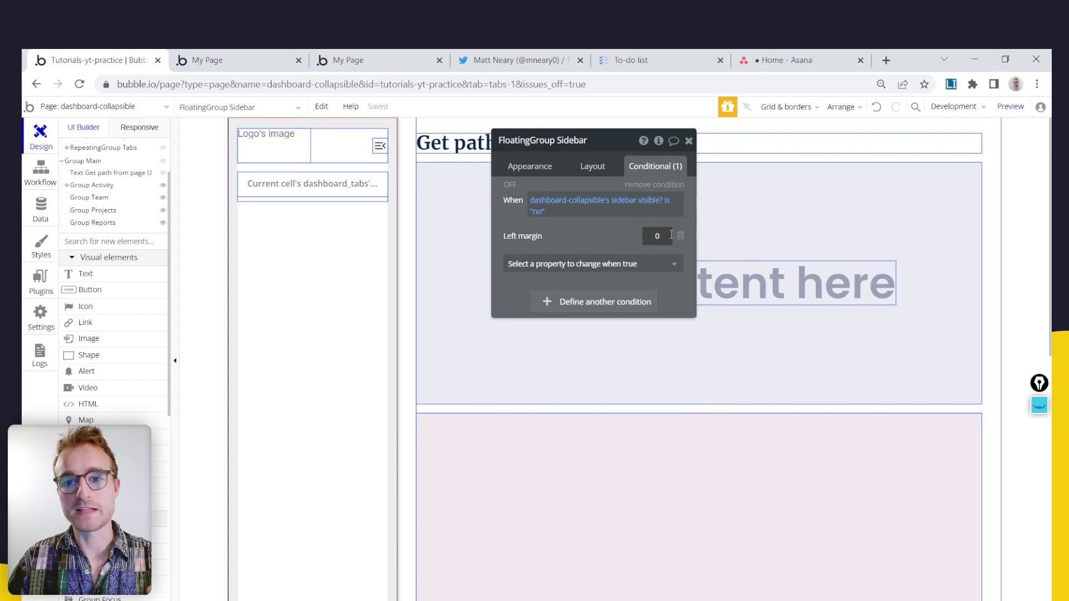
{"action": "left_click", "coordinate": [596, 234]}
Test the menu icon in the page preview by collapsing the sidebar, and return to the editor
{"action": "left_click", "coordinate": [284, 60]}
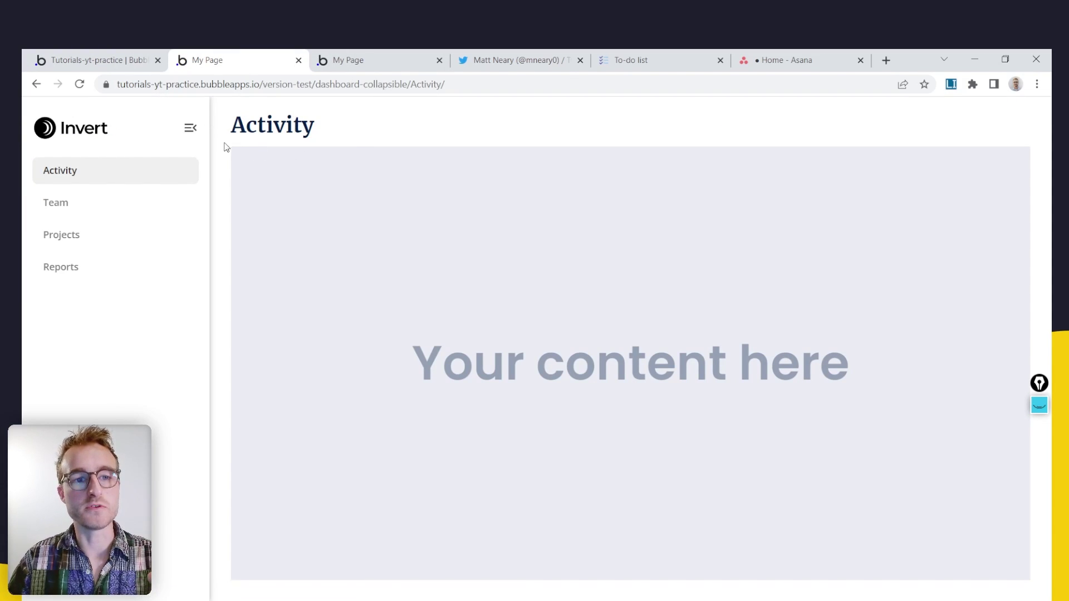
{"action": "left_click", "coordinate": [191, 130]}
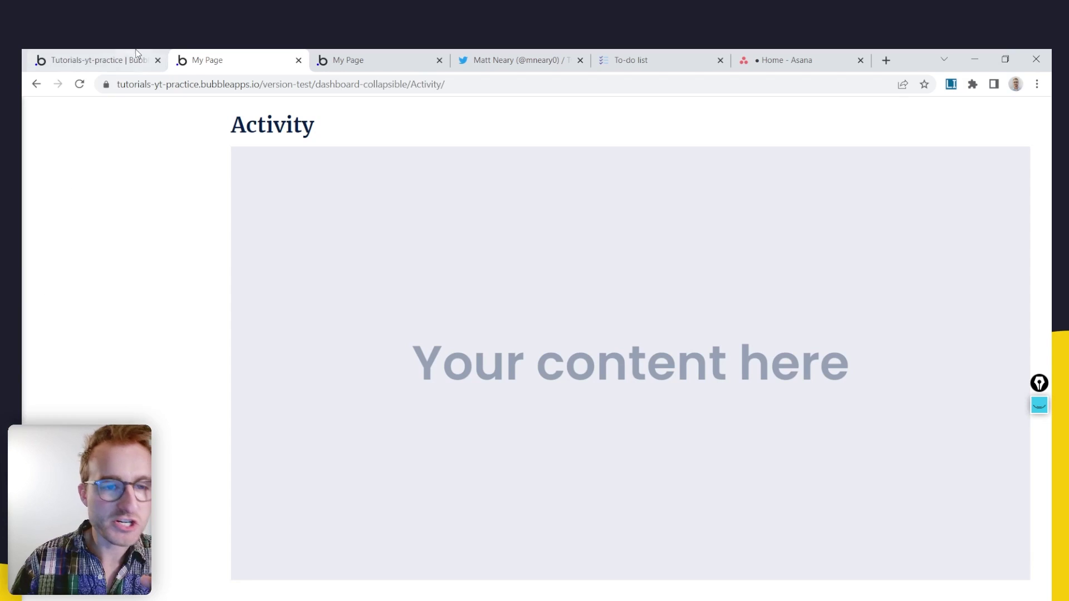
{"action": "left_click", "coordinate": [100, 60]}
Review FloatingGroup Sidebar's shadow settings and condition, and check the page preview's edge where the sidebar collapsed
{"action": "left_click", "coordinate": [517, 167]}
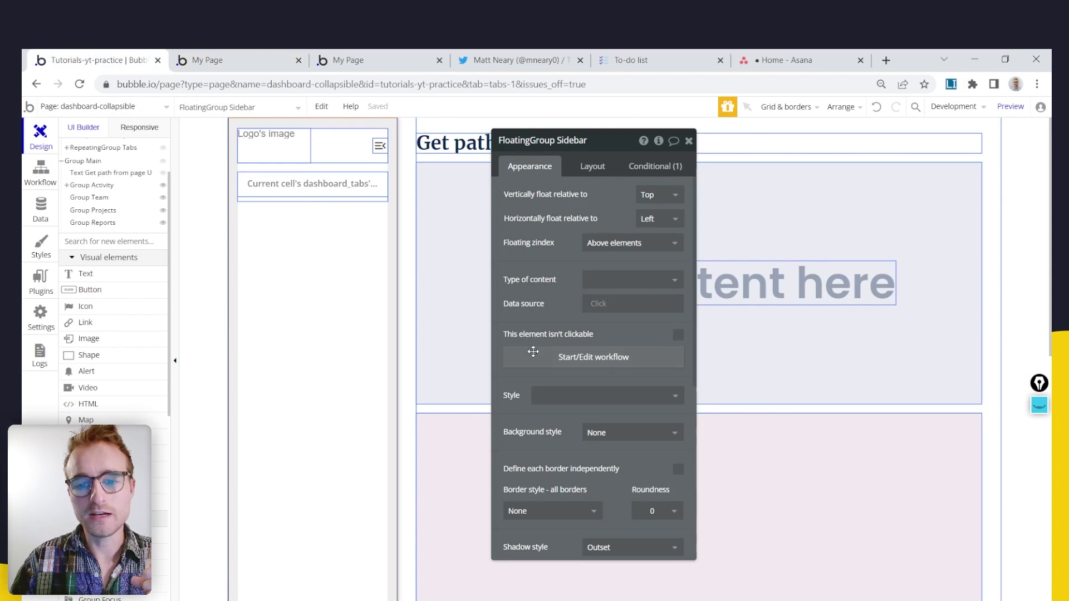
{"action": "scroll", "coordinate": [530, 346], "scroll_direction": "down", "scroll_amount": 5}
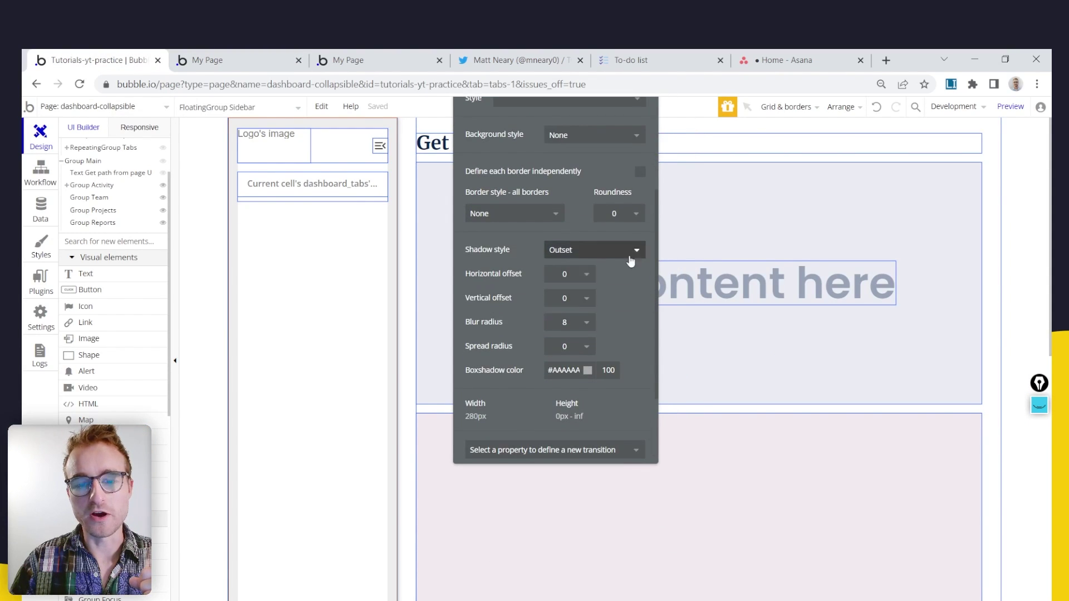
{"action": "scroll", "coordinate": [573, 245], "scroll_direction": "up", "scroll_amount": 5}
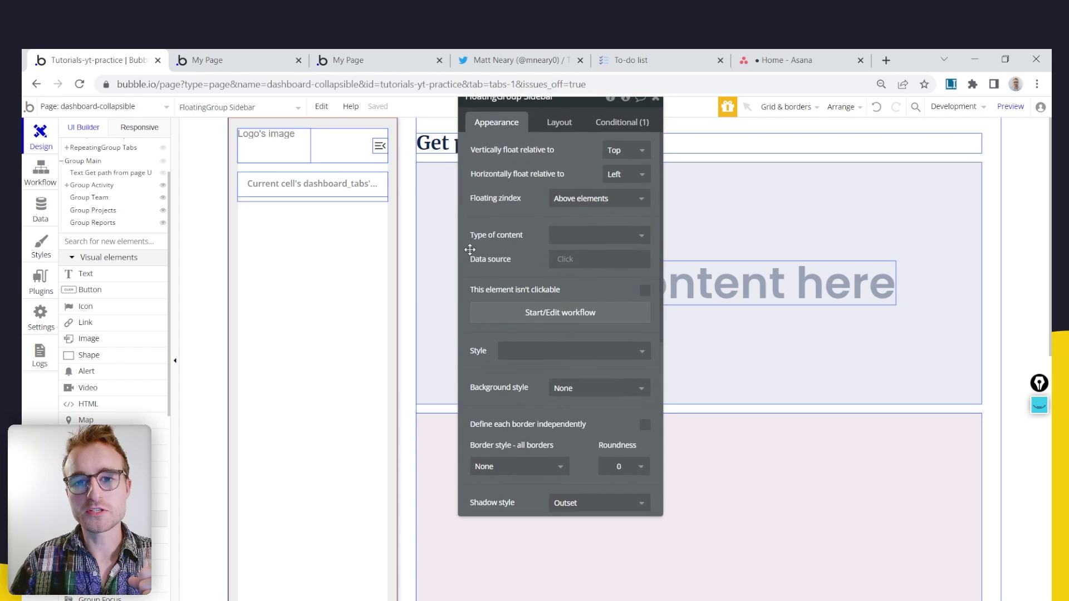
{"action": "left_click", "coordinate": [616, 142]}
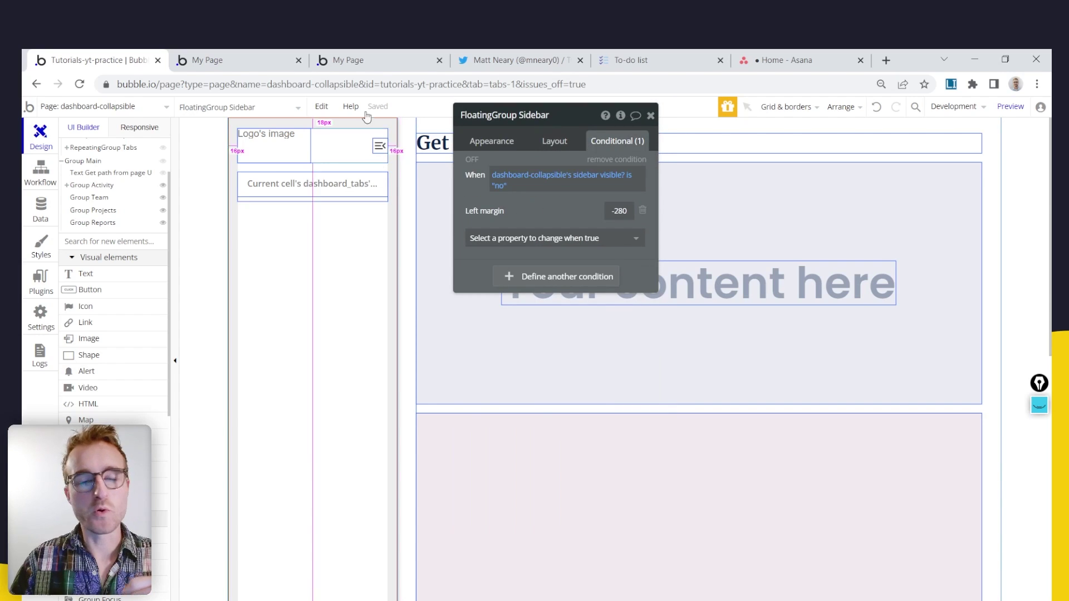
{"action": "left_click", "coordinate": [240, 59]}
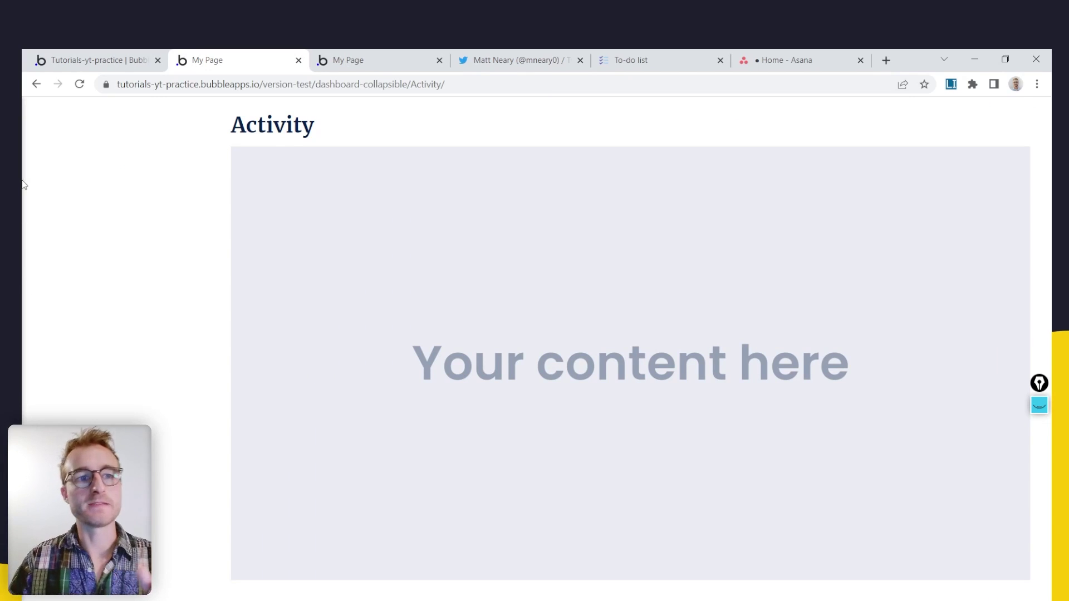
{"action": "left_click", "coordinate": [89, 60]}
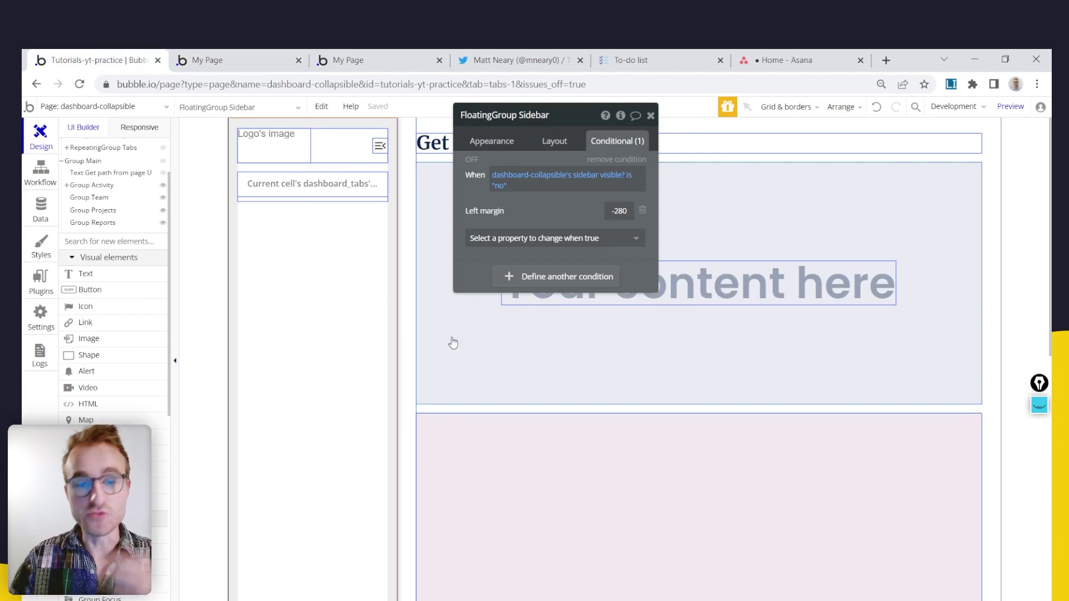
Add Boxshadow style with the value None to the sidebar's "sidebar visible? is no" condition
{"action": "left_click", "coordinate": [564, 238]}
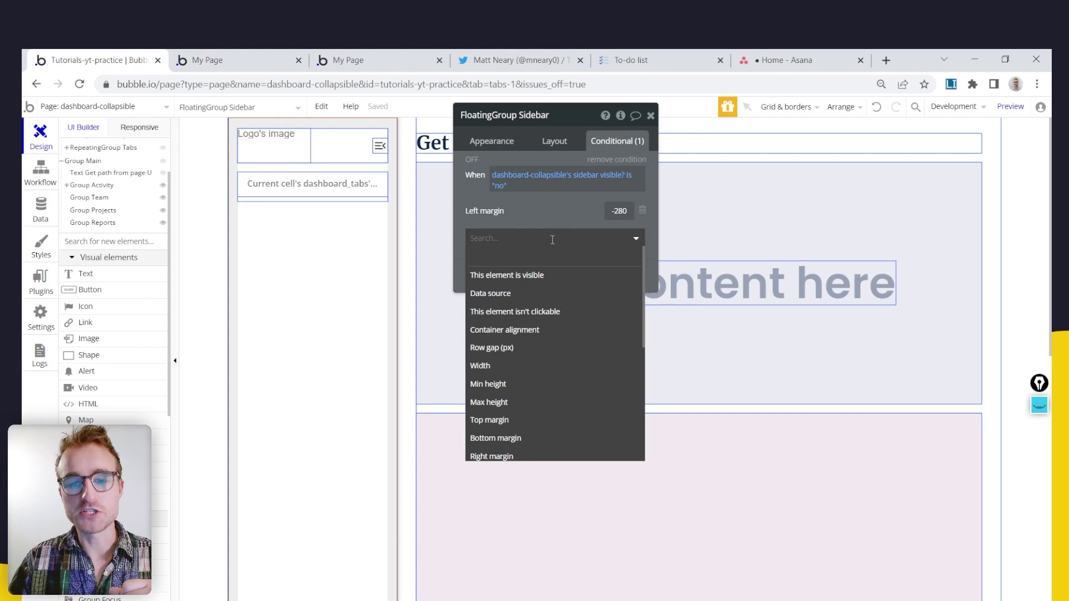
{"action": "scroll", "coordinate": [538, 334], "scroll_direction": "down", "scroll_amount": 3}
{"action": "type", "text": "sh"}
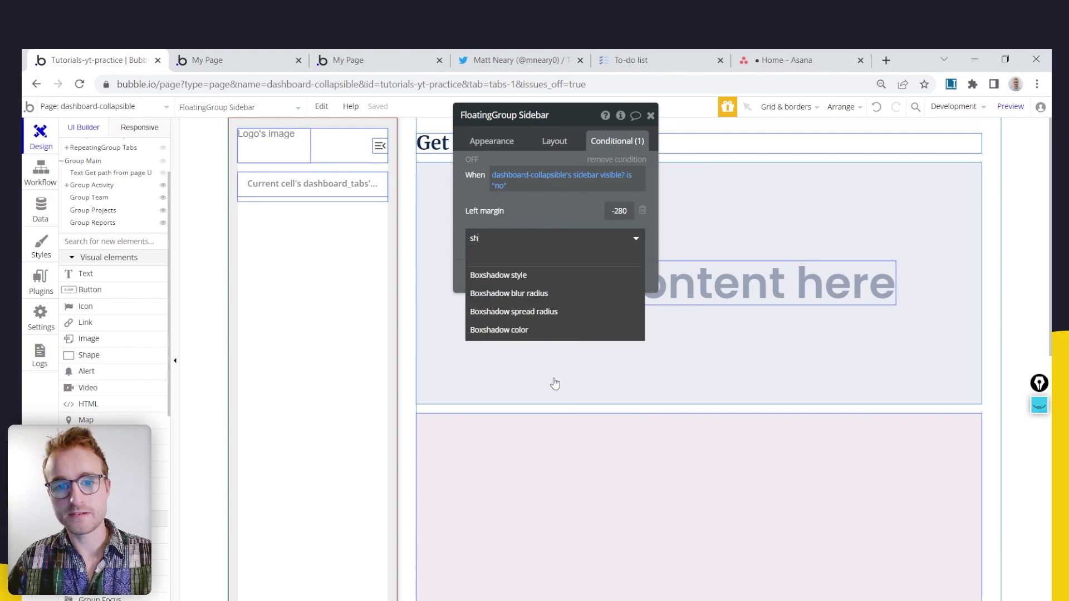
{"action": "left_click", "coordinate": [573, 277]}
{"action": "left_click", "coordinate": [579, 212]}
{"action": "left_click", "coordinate": [573, 228]}
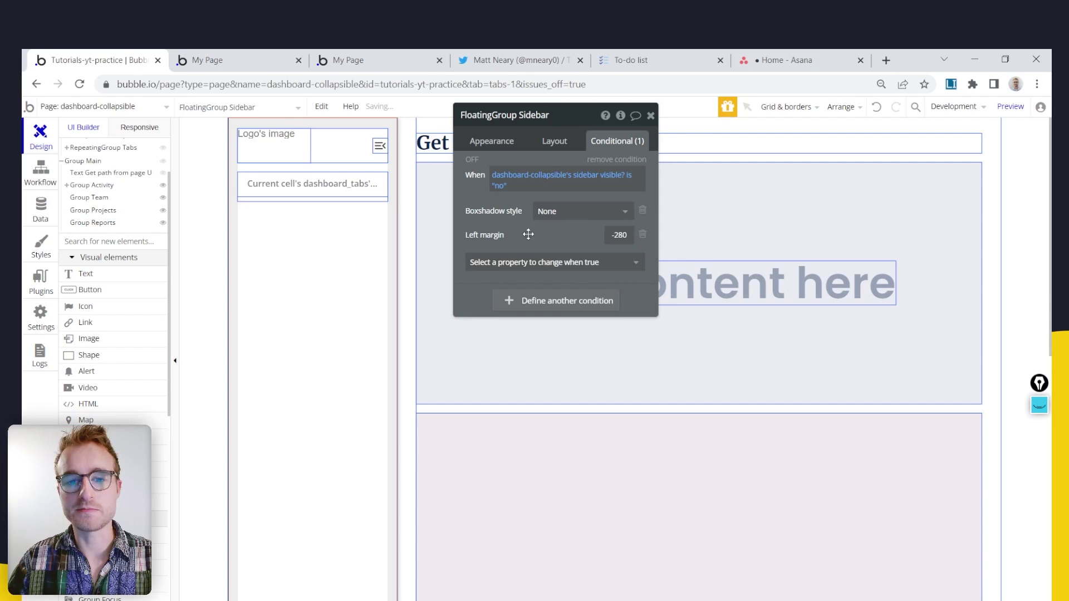
{"action": "left_click_drag", "start_coordinate": [501, 244], "coordinate": [548, 309]}
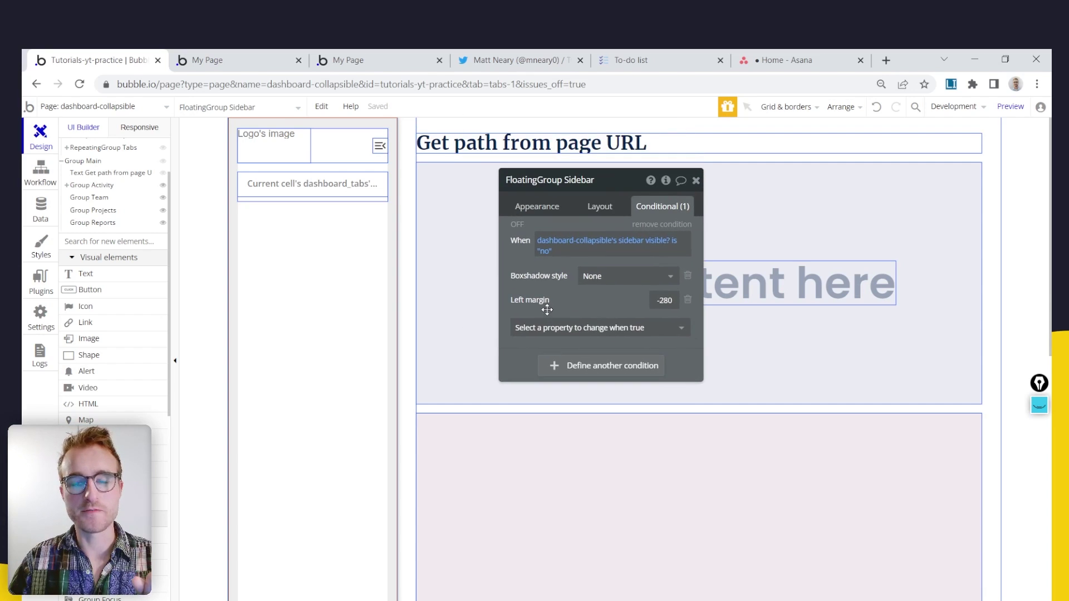
Examine the space left beside the content in the page preview, marking it with a temporary arrow
{"action": "left_click", "coordinate": [230, 65]}
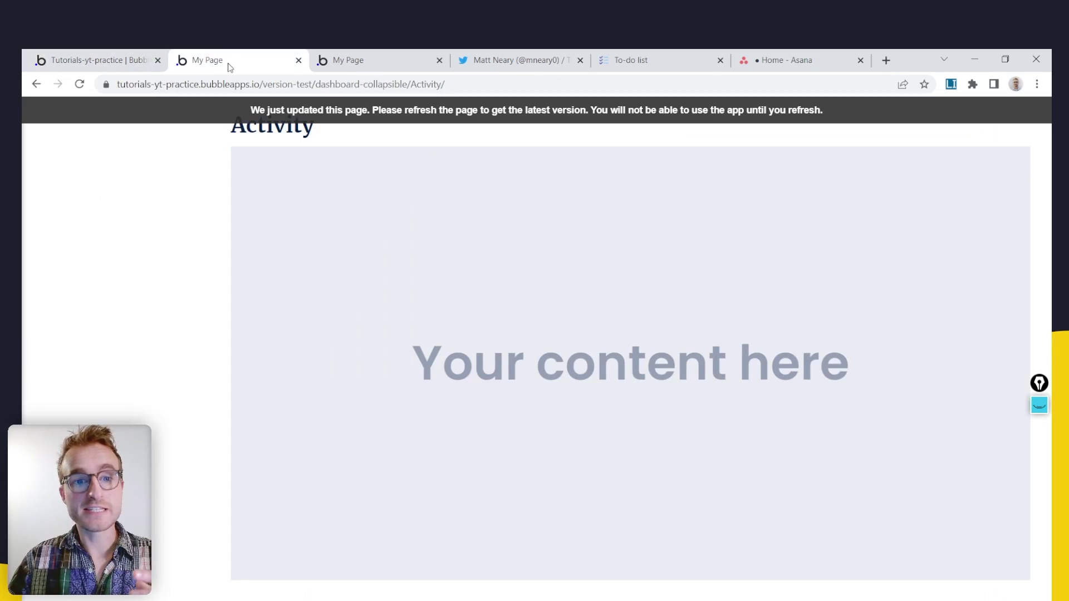
{"action": "key", "text": "ctrl+shift+2"}
{"action": "mouse_move", "coordinate": [380, 368]}
{"action": "left_mouse_down"}
{"action": "mouse_move", "coordinate": [95, 327]}
{"action": "mouse_move", "coordinate": [62, 373]}
{"action": "left_mouse_up"}
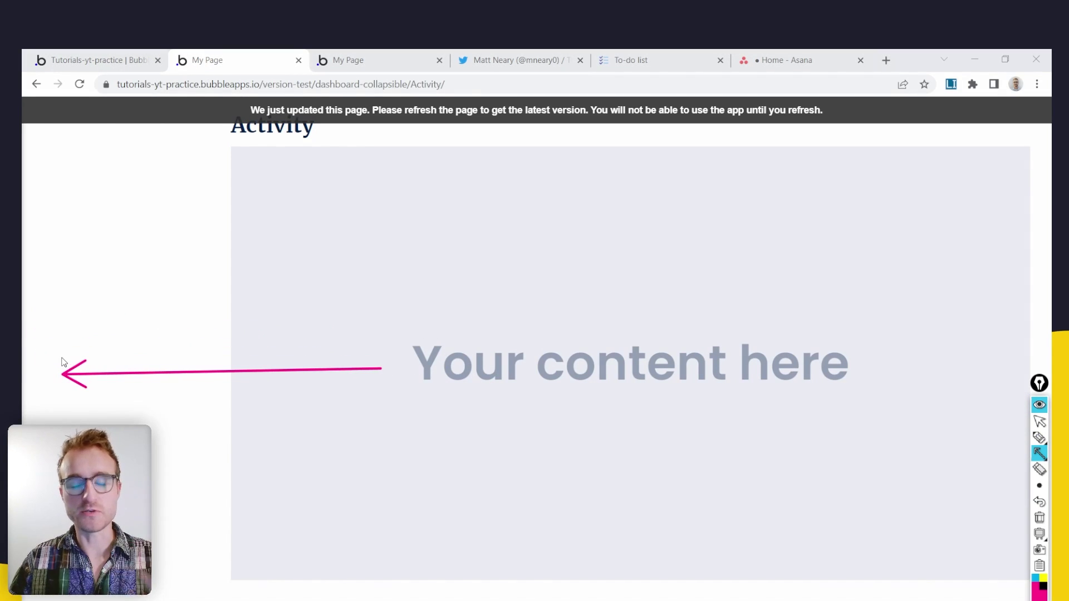
{"action": "left_click", "coordinate": [1039, 405]}
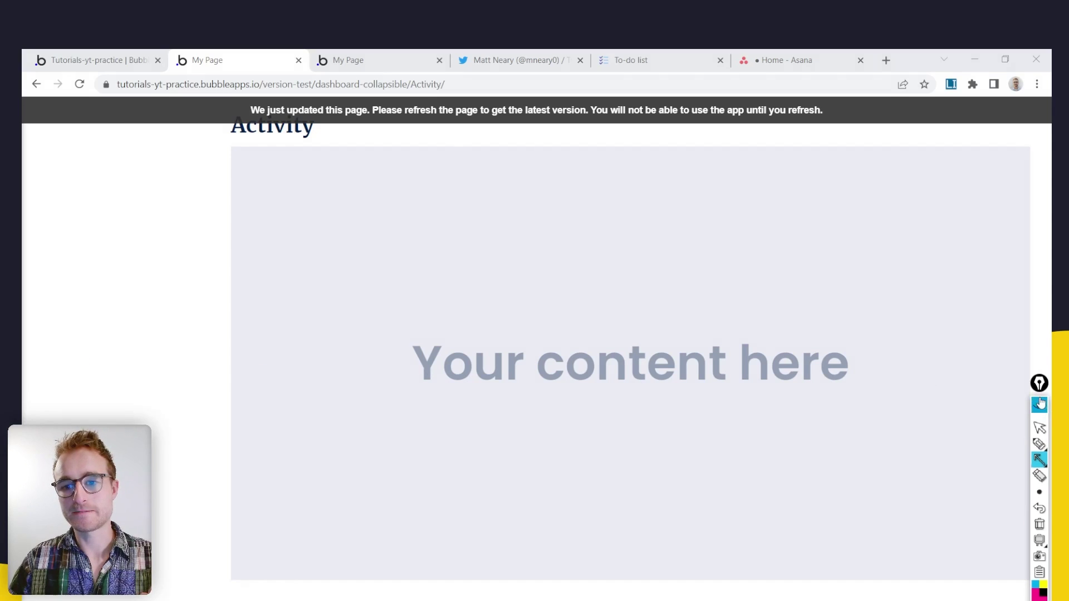
Return to the editor and copy FloatingGroup Sidebar's condition
{"action": "key", "text": "ctrl+1"}
{"action": "left_click_drag", "start_coordinate": [622, 277], "coordinate": [511, 273]}
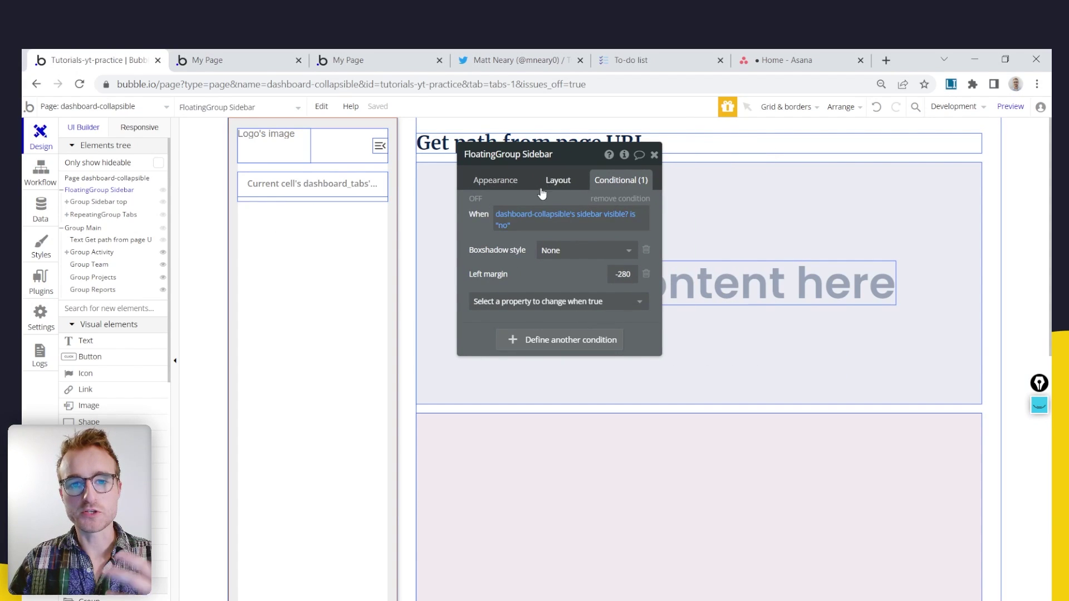
{"action": "right_click", "coordinate": [558, 240]}
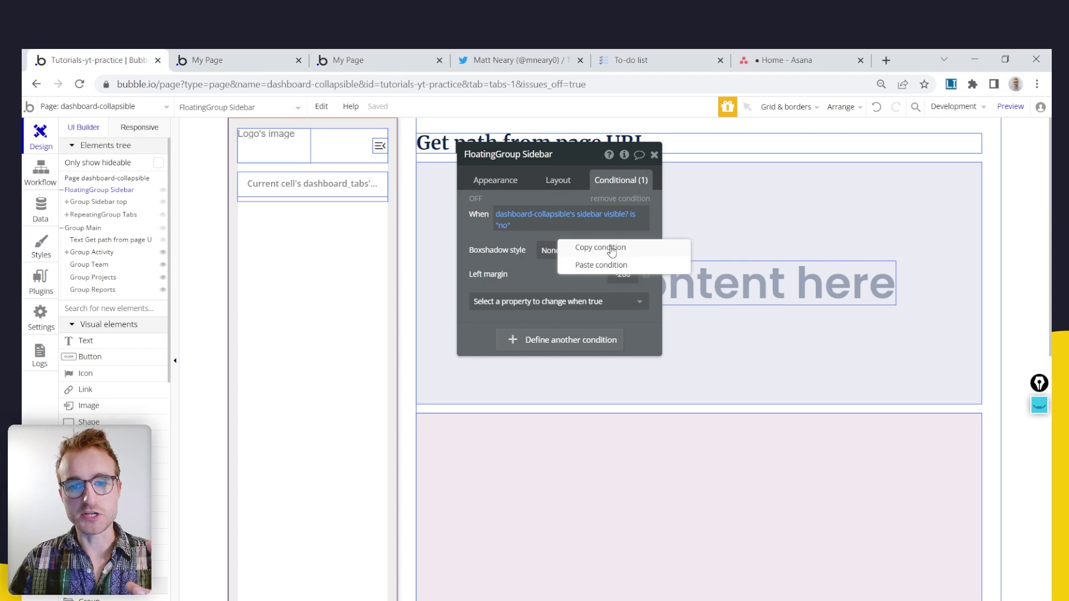
{"action": "left_click", "coordinate": [611, 249]}
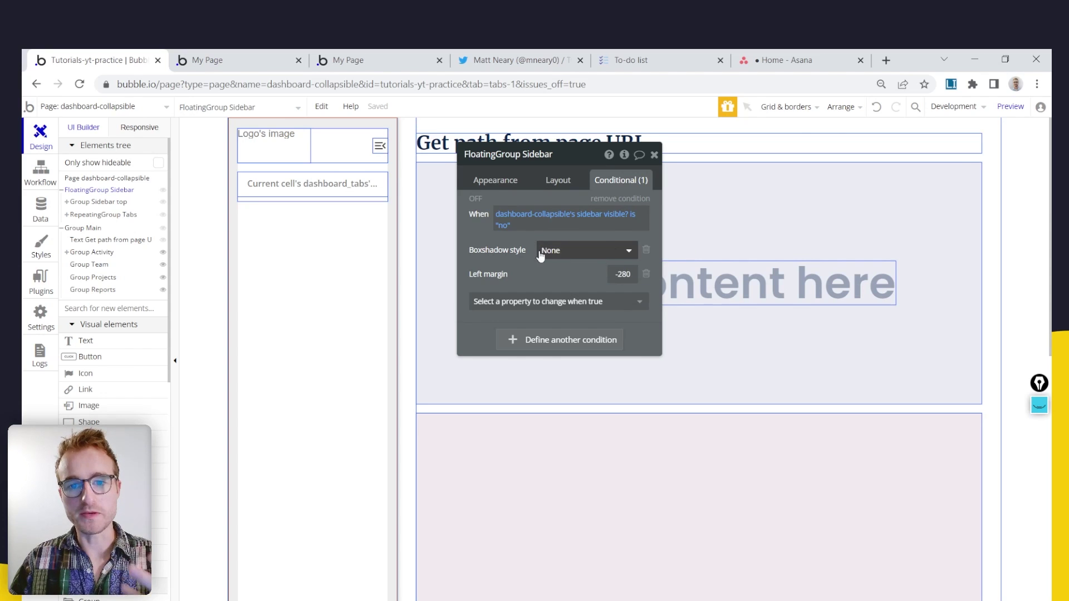
Copy FloatingGroup Sidebar's condition onto Group Main and remove the Boxshadow style property from the pasted condition
{"action": "right_click", "coordinate": [508, 251]}
{"action": "left_click", "coordinate": [493, 243]}
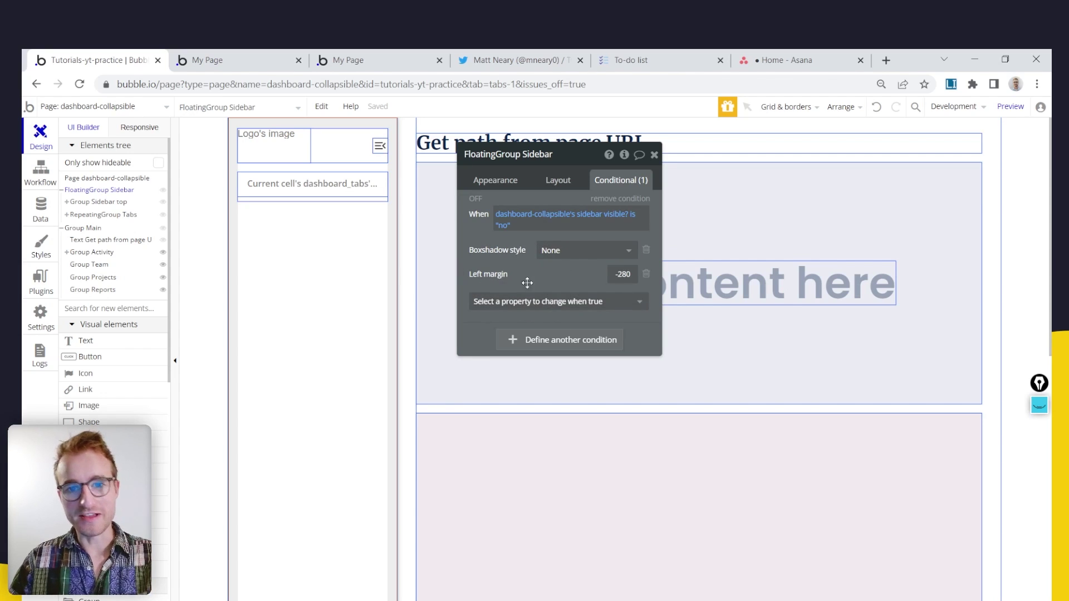
{"action": "right_click", "coordinate": [545, 216]}
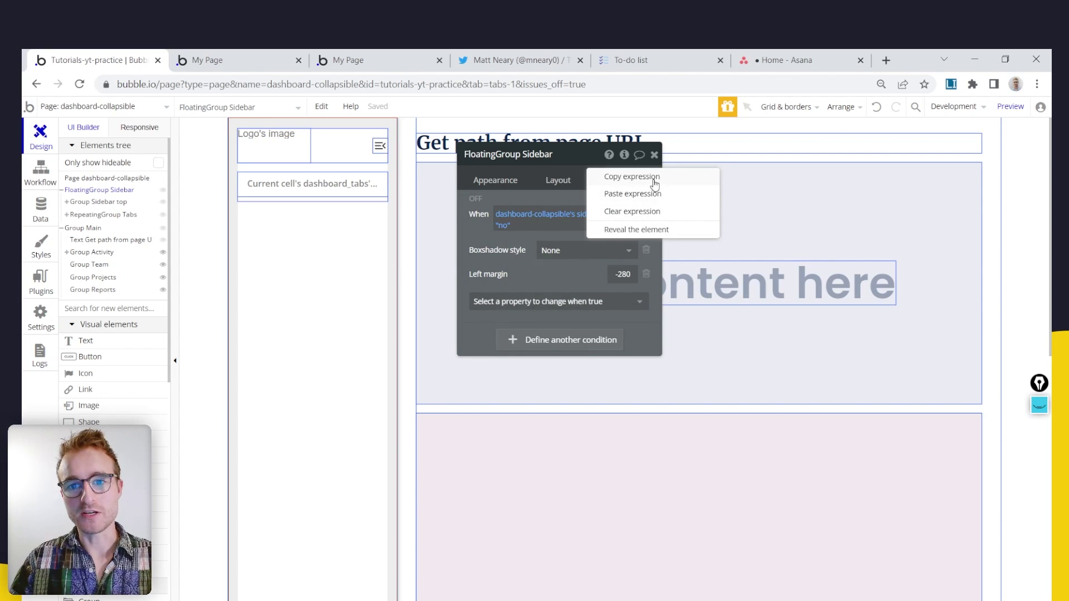
{"action": "right_click", "coordinate": [502, 265]}
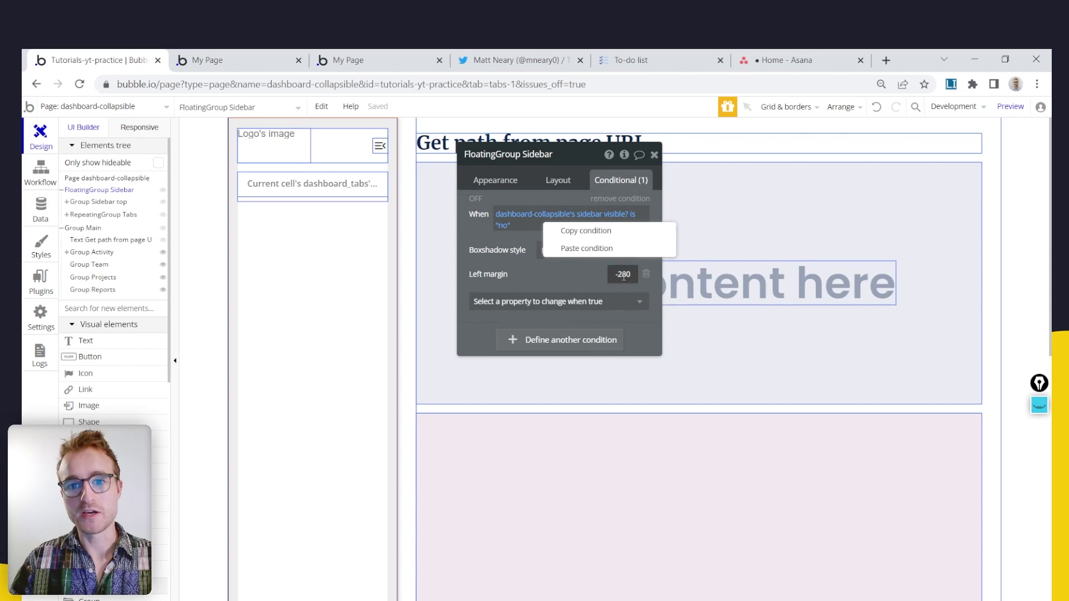
{"action": "left_click", "coordinate": [615, 232]}
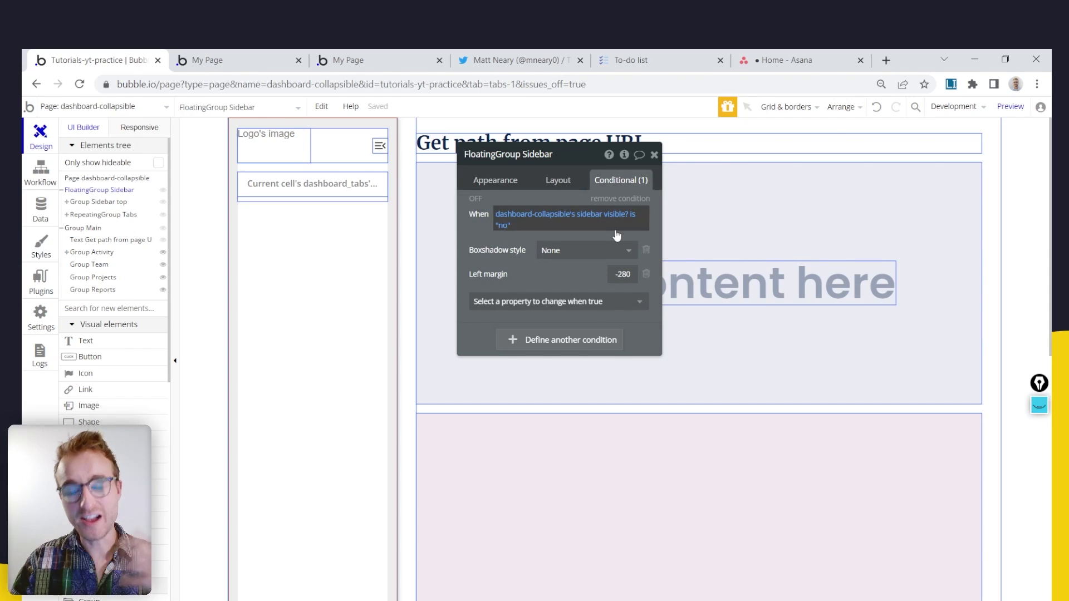
{"action": "left_click", "coordinate": [89, 229]}
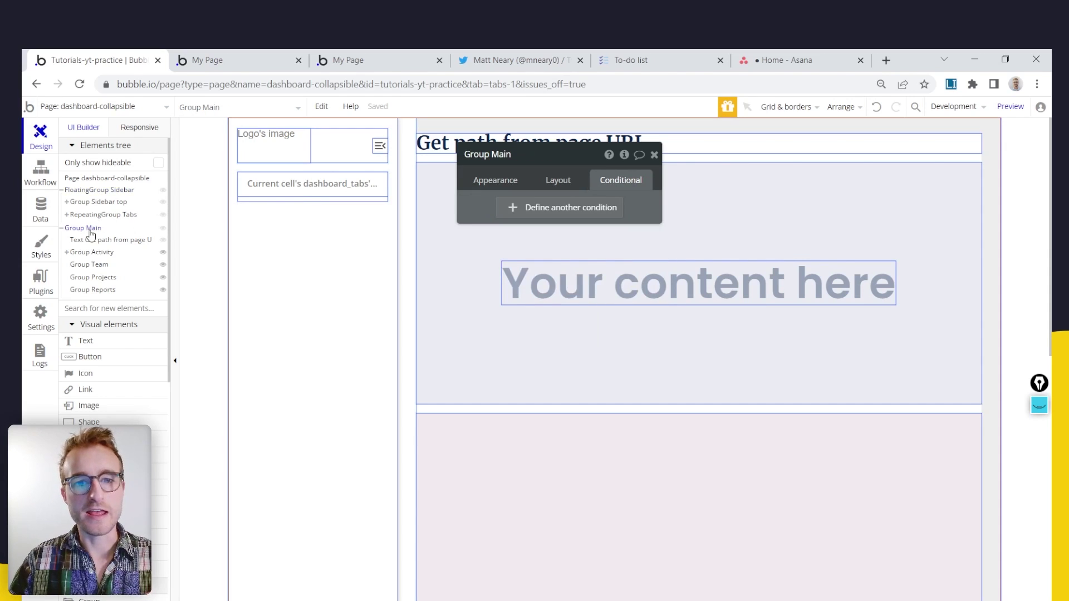
{"action": "right_click", "coordinate": [478, 205]}
{"action": "left_click", "coordinate": [555, 176]}
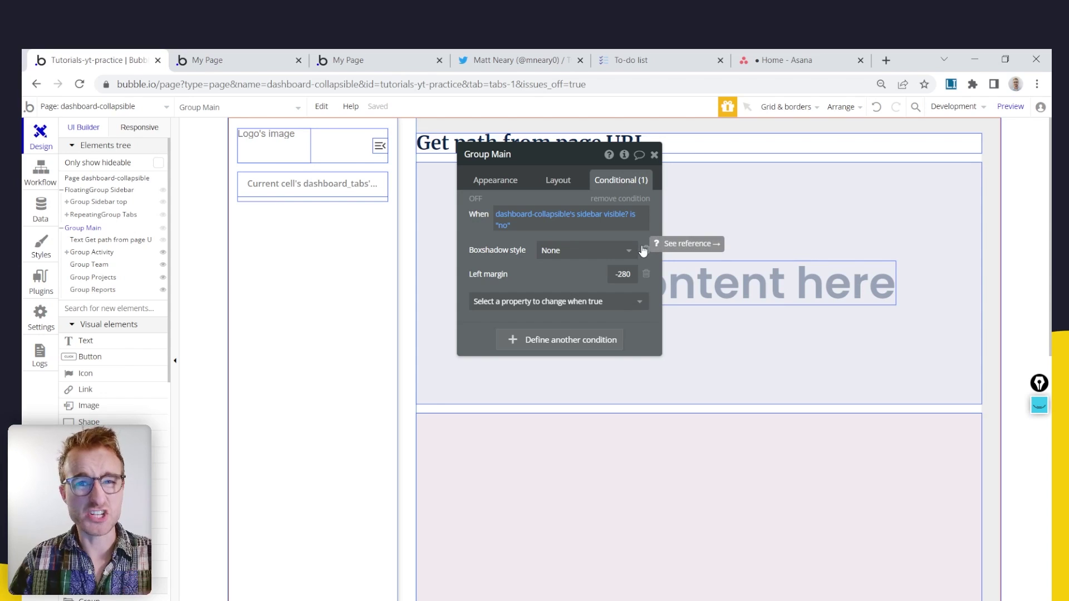
{"action": "left_click", "coordinate": [594, 270]}
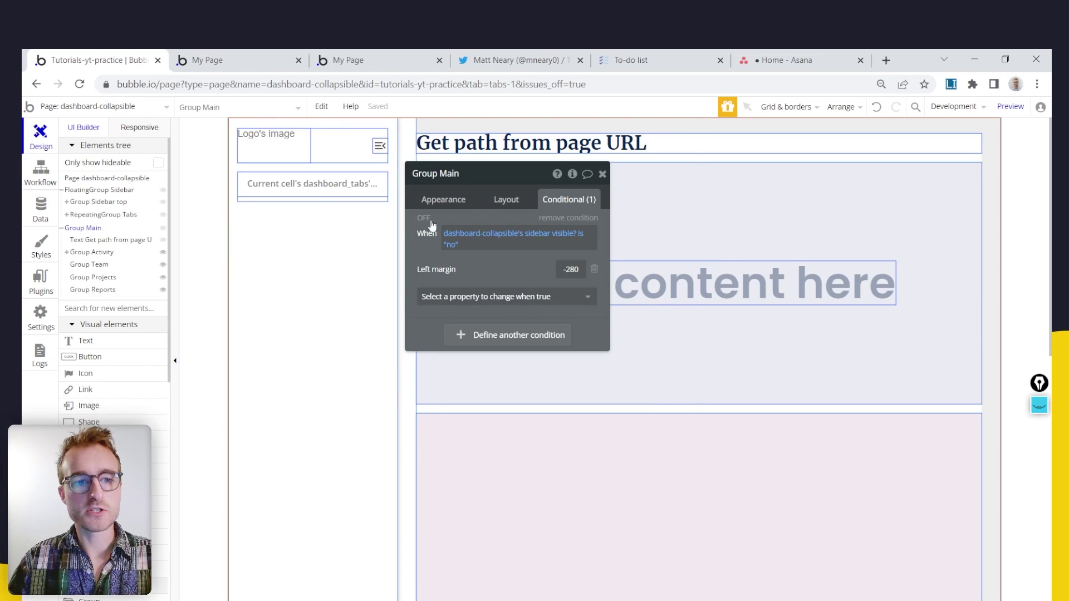
Set Group Main's right padding to 0 px and its right margin to 32 px
{"action": "left_click", "coordinate": [506, 199]}
{"action": "scroll", "coordinate": [506, 388], "scroll_direction": "down", "scroll_amount": 5}
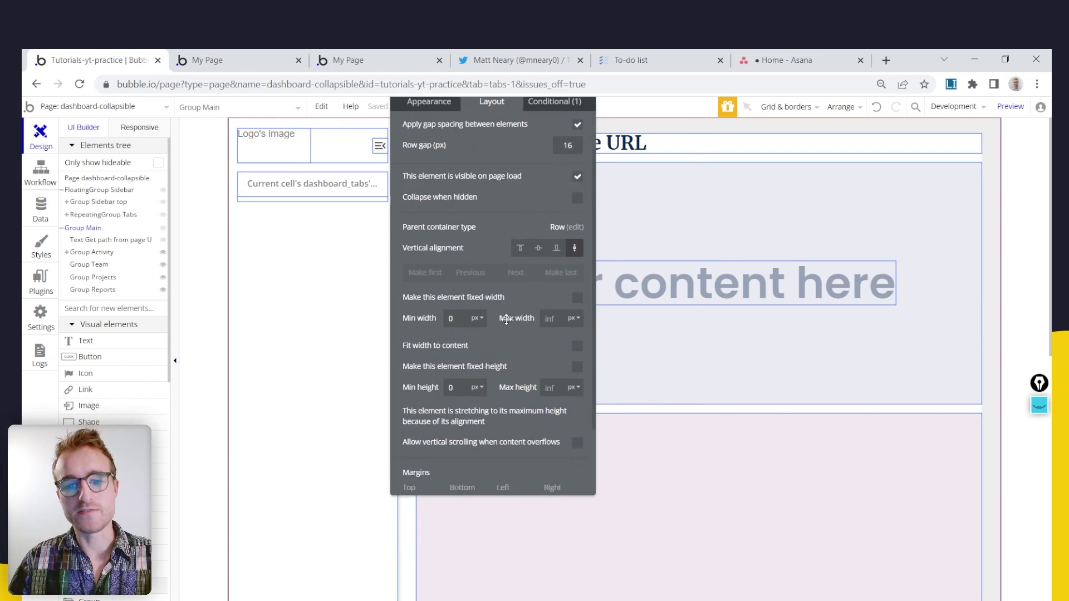
{"action": "left_click_drag", "start_coordinate": [494, 453], "coordinate": [488, 431]}
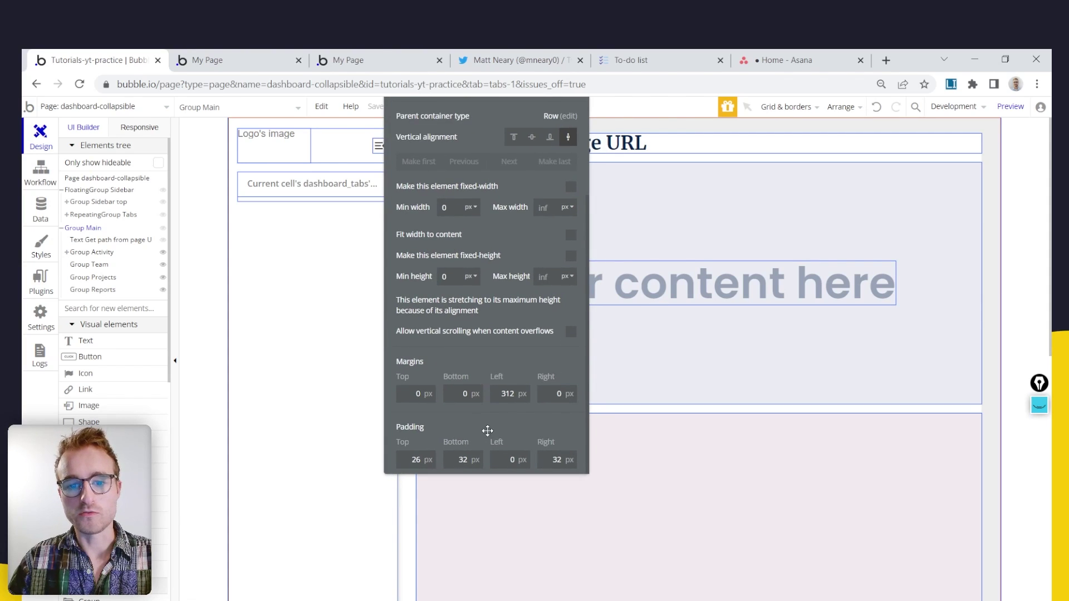
{"action": "double_click", "coordinate": [551, 460]}
{"action": "type", "text": "0"}
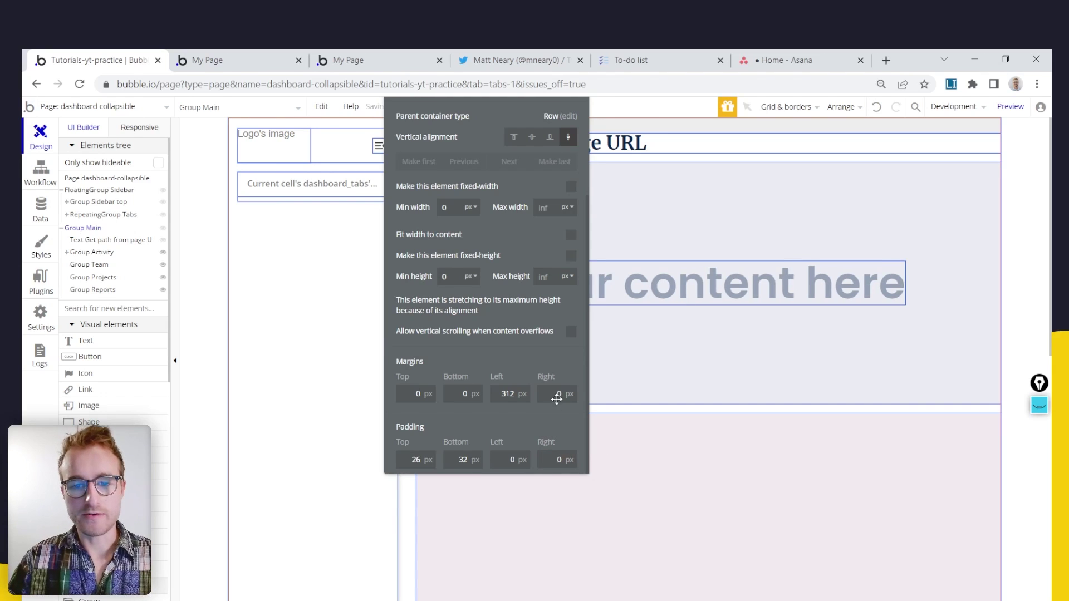
{"action": "left_click", "coordinate": [557, 394]}
{"action": "type", "text": "32"}
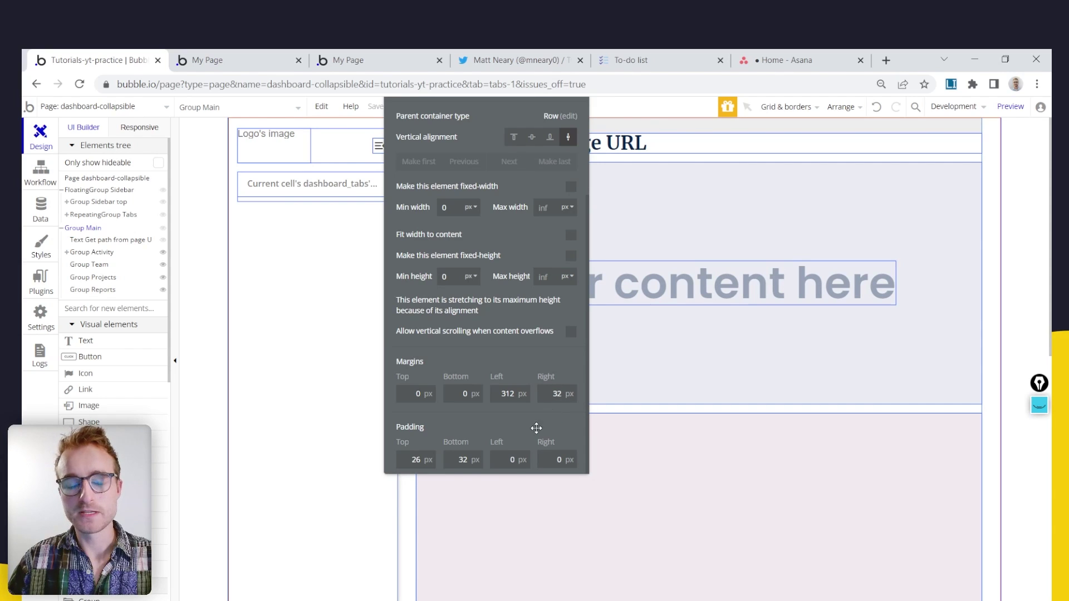
{"action": "left_click_drag", "start_coordinate": [537, 424], "coordinate": [475, 426]}
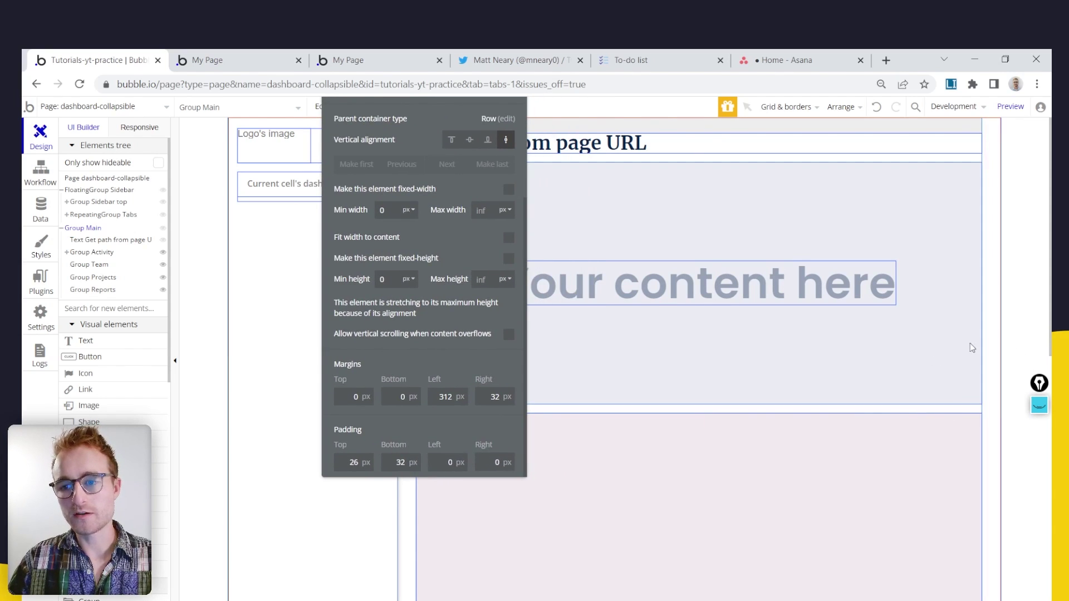
Check the page preview and set the Left margin in Group Main's "sidebar visible? is no" condition to 32
{"action": "key", "text": "ctrl+p"}
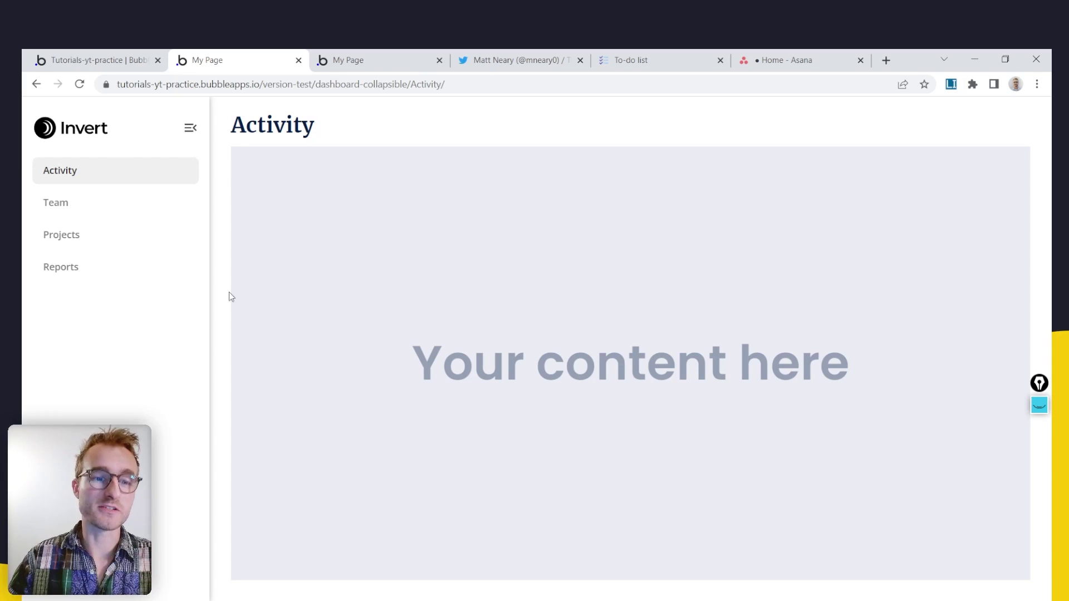
{"action": "left_click", "coordinate": [97, 54]}
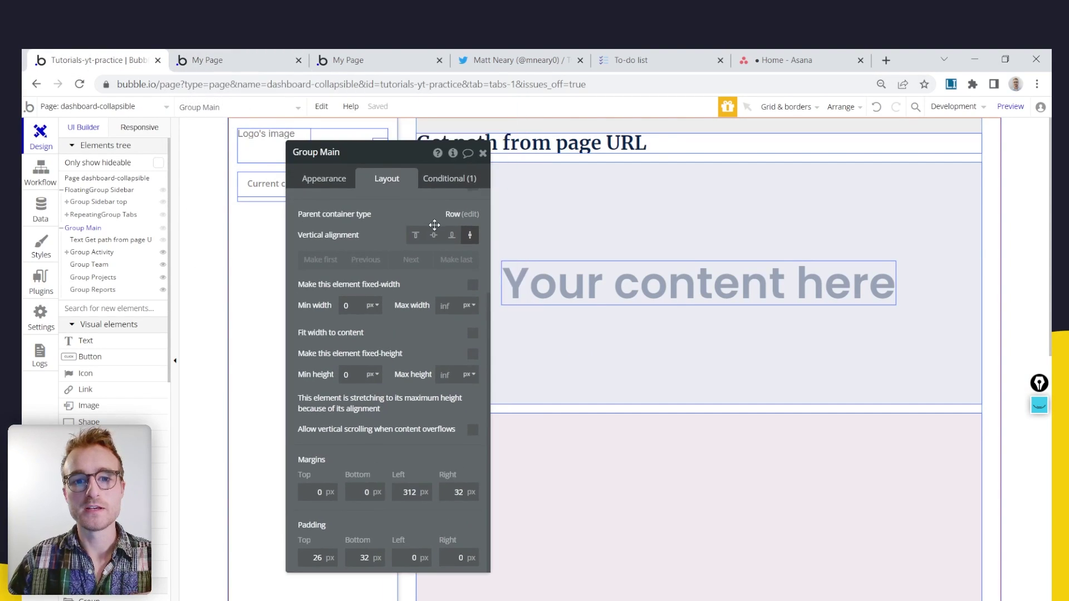
{"action": "left_click", "coordinate": [467, 178]}
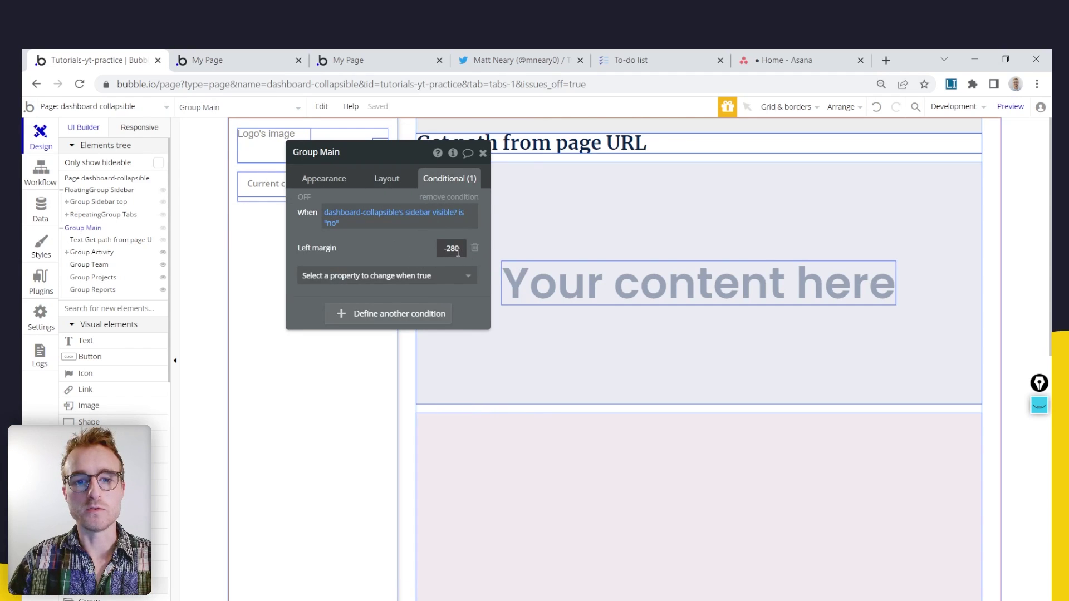
{"action": "left_click_drag", "start_coordinate": [460, 252], "coordinate": [420, 241]}
{"action": "type", "text": "32"}
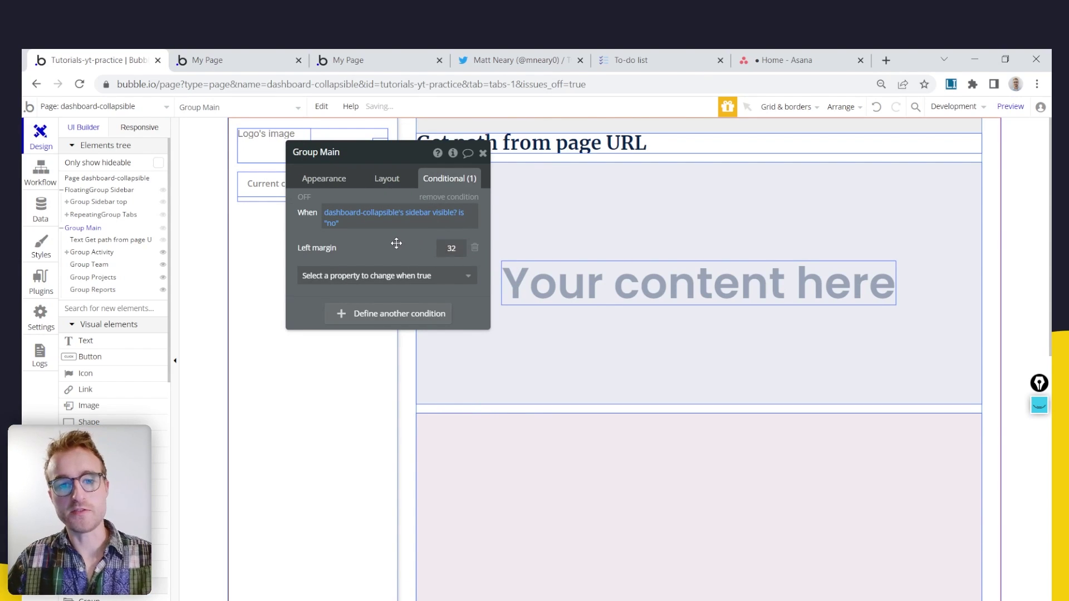
Review Group Main's left and right layout margins and test collapsing the sidebar in the page preview
{"action": "left_click", "coordinate": [392, 180]}
{"action": "scroll", "coordinate": [364, 306], "scroll_direction": "down", "scroll_amount": 3}
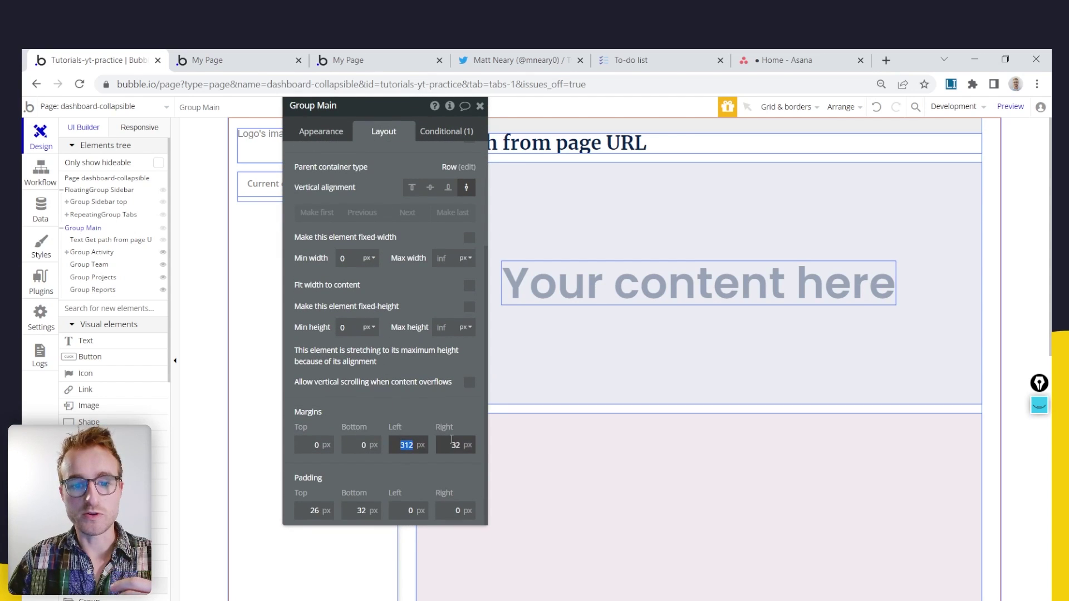
{"action": "left_click_drag", "start_coordinate": [374, 352], "coordinate": [380, 397]}
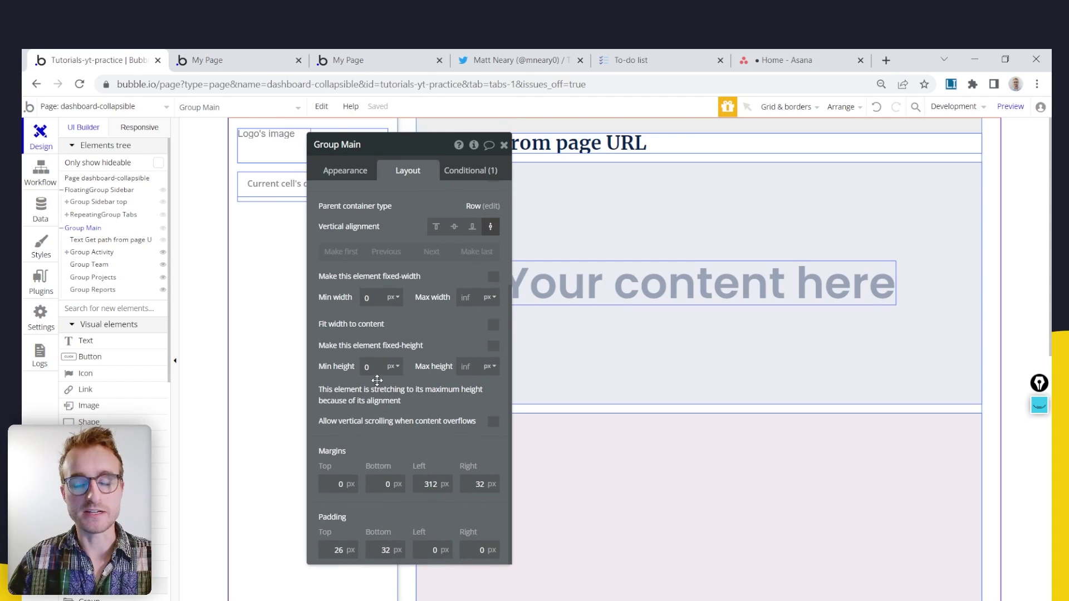
{"action": "left_click", "coordinate": [223, 61]}
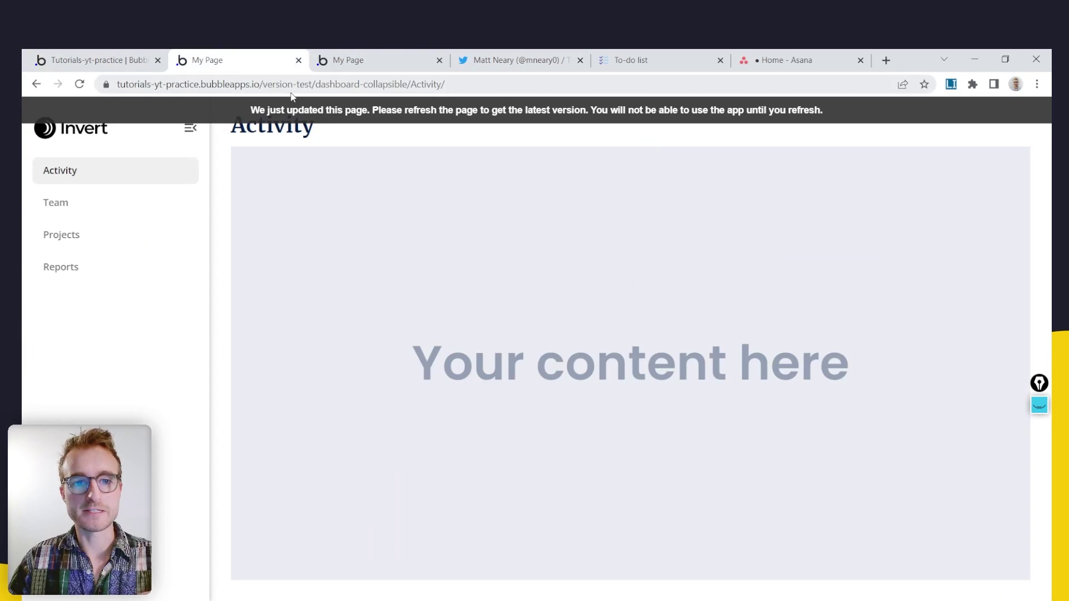
{"action": "left_click", "coordinate": [190, 132]}
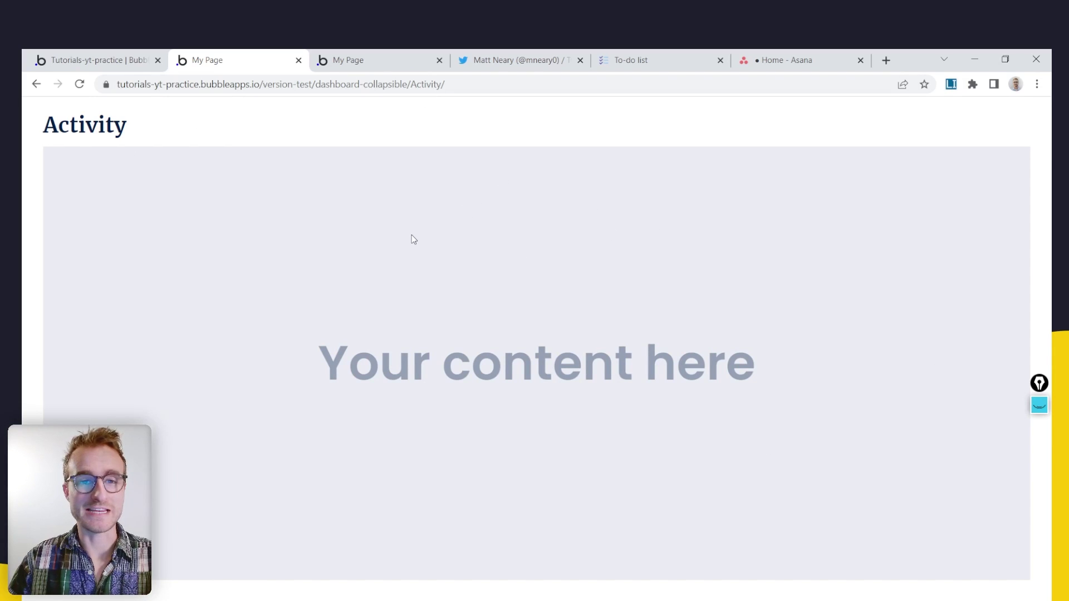
Test expanding the sidebar on the dashboard-collapsible-reh reference page and compare it with the current preview
{"action": "left_click", "coordinate": [379, 61]}
{"action": "left_click", "coordinate": [320, 174]}
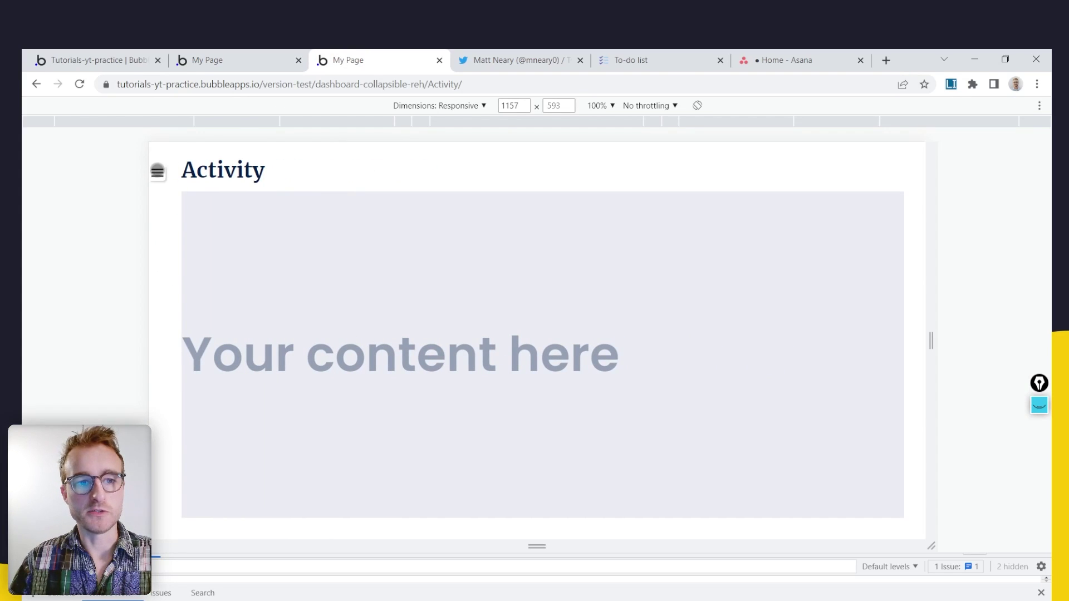
{"action": "left_click", "coordinate": [157, 172]}
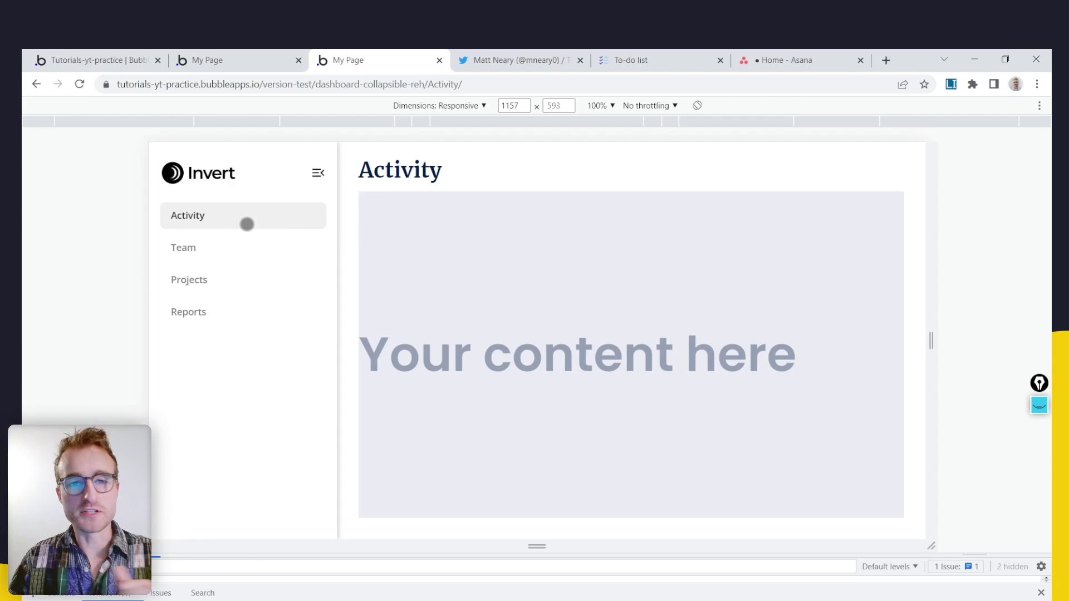
{"action": "left_click", "coordinate": [239, 56]}
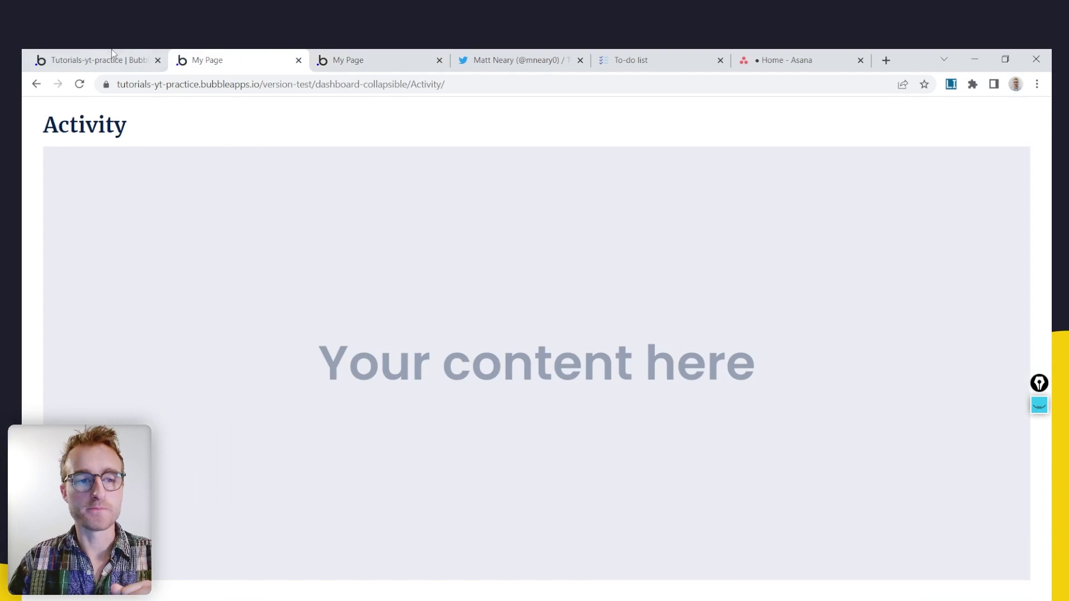
On the reference page, open Projects, collapse the sidebar, and examine the floating menu icon while scrolling and resizing the viewport's height
{"action": "key", "text": "ctrl+Tab"}
{"action": "scroll", "coordinate": [551, 303], "scroll_direction": "down", "scroll_amount": 1}
{"action": "left_click", "coordinate": [263, 279]}
{"action": "left_click", "coordinate": [318, 173]}
{"action": "scroll", "coordinate": [479, 254], "scroll_direction": "down", "scroll_amount": 1}
{"action": "scroll", "coordinate": [485, 255], "scroll_direction": "up", "scroll_amount": 1}
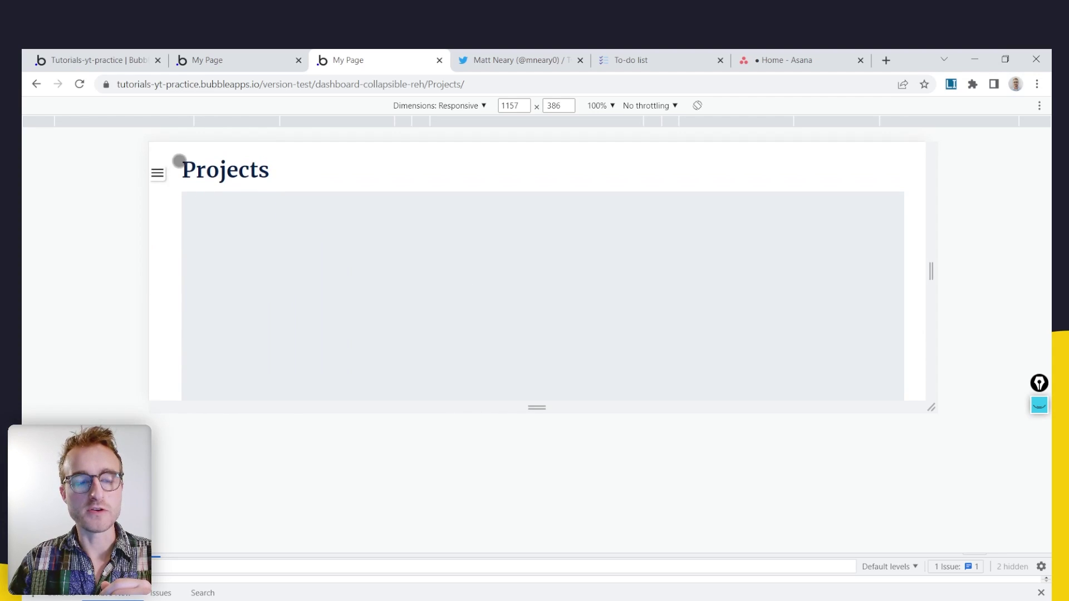
{"action": "scroll", "coordinate": [219, 212], "scroll_direction": "down", "scroll_amount": 1}
{"action": "scroll", "coordinate": [219, 212], "scroll_direction": "up", "scroll_amount": 1}
{"action": "scroll", "coordinate": [221, 213], "scroll_direction": "down", "scroll_amount": 1}
{"action": "scroll", "coordinate": [220, 212], "scroll_direction": "up", "scroll_amount": 1}
{"action": "scroll", "coordinate": [229, 216], "scroll_direction": "down", "scroll_amount": 1}
{"action": "scroll", "coordinate": [238, 220], "scroll_direction": "up", "scroll_amount": 1}
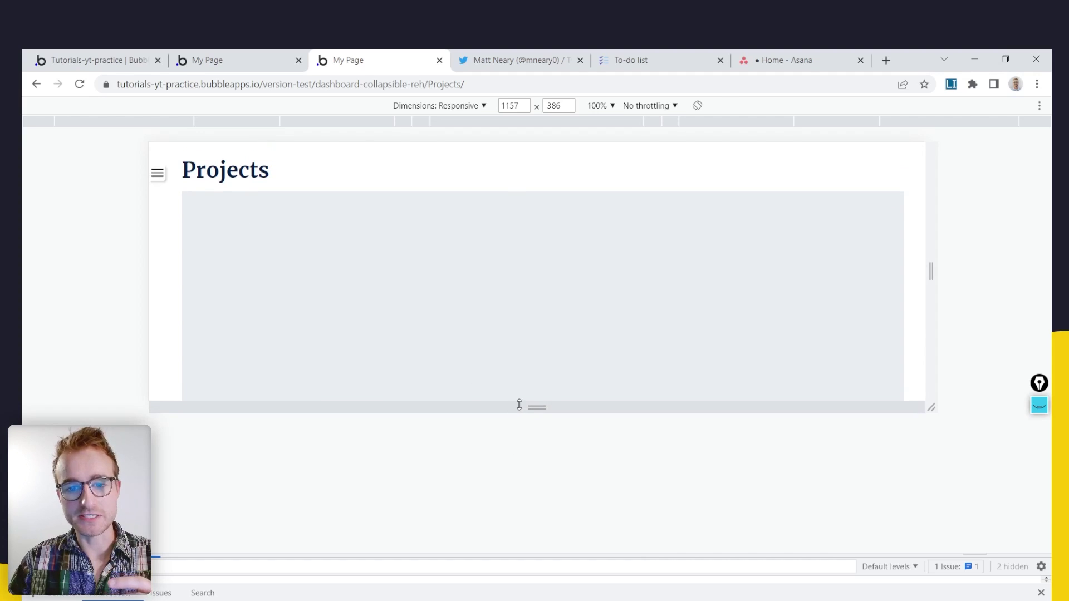
{"action": "left_click_drag", "start_coordinate": [519, 404], "coordinate": [519, 513]}
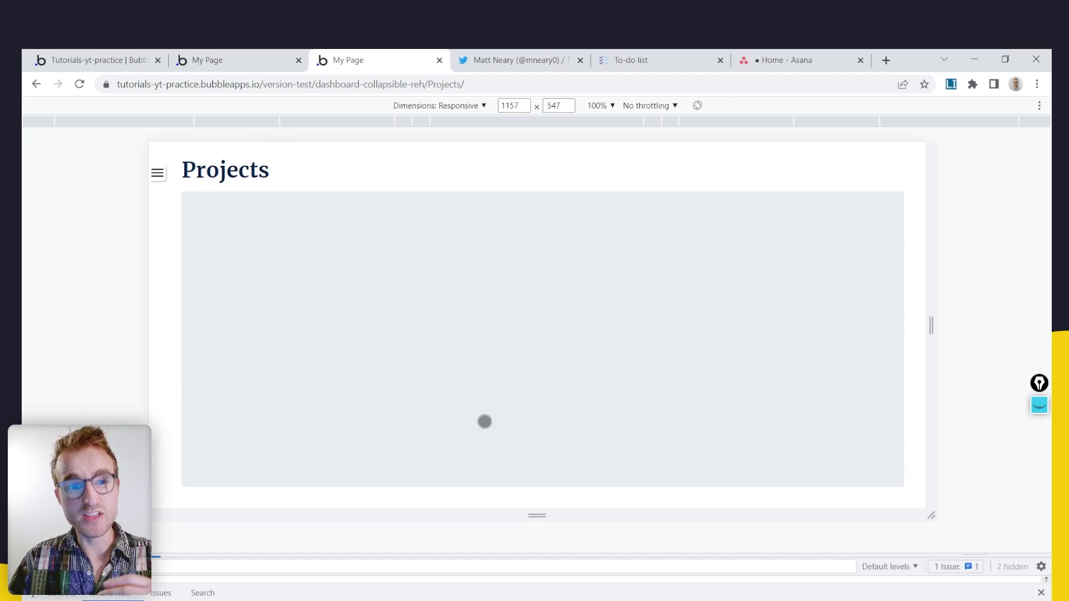
Return to the editor, hide FloatingGroup Sidebar on the canvas, and draw a floating group about 76 × 49 px at the page's upper-left corner
{"action": "left_click", "coordinate": [143, 51]}
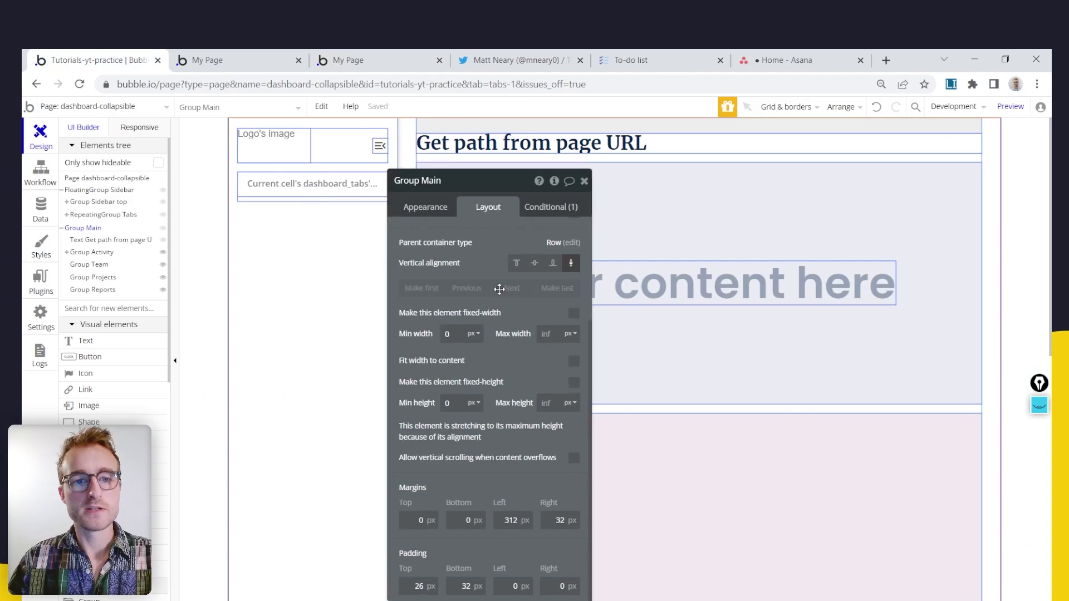
{"action": "left_click", "coordinate": [163, 191]}
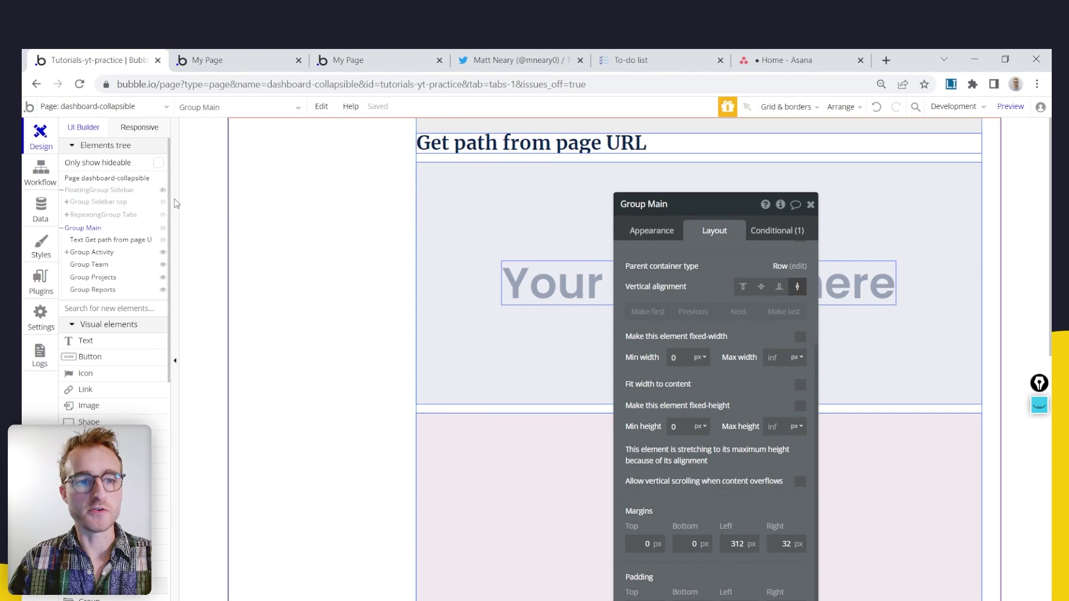
{"action": "scroll", "coordinate": [124, 378], "scroll_direction": "down", "scroll_amount": 6}
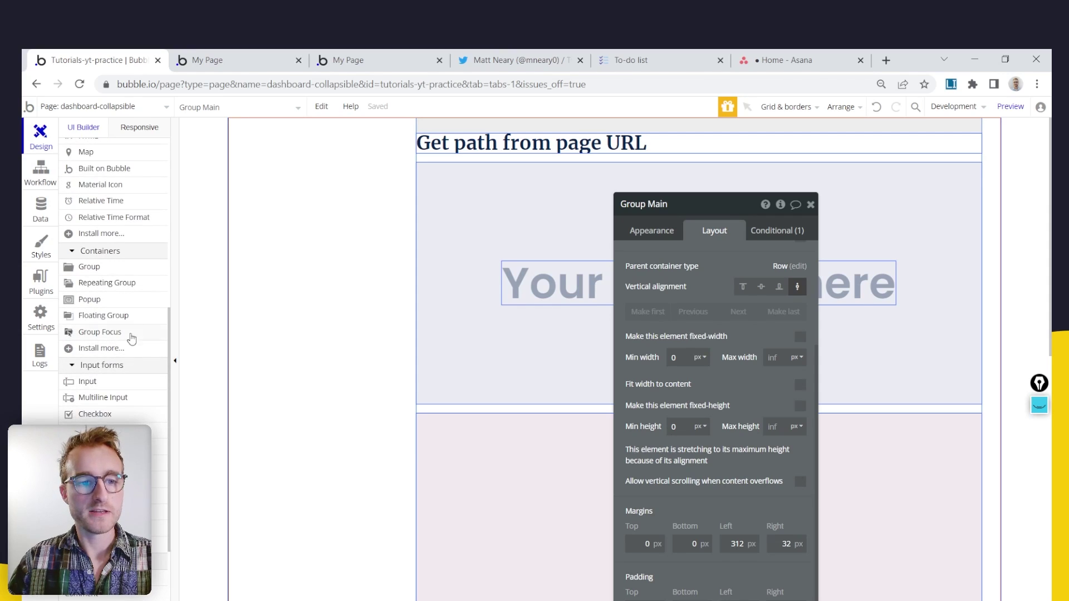
{"action": "left_click", "coordinate": [104, 315]}
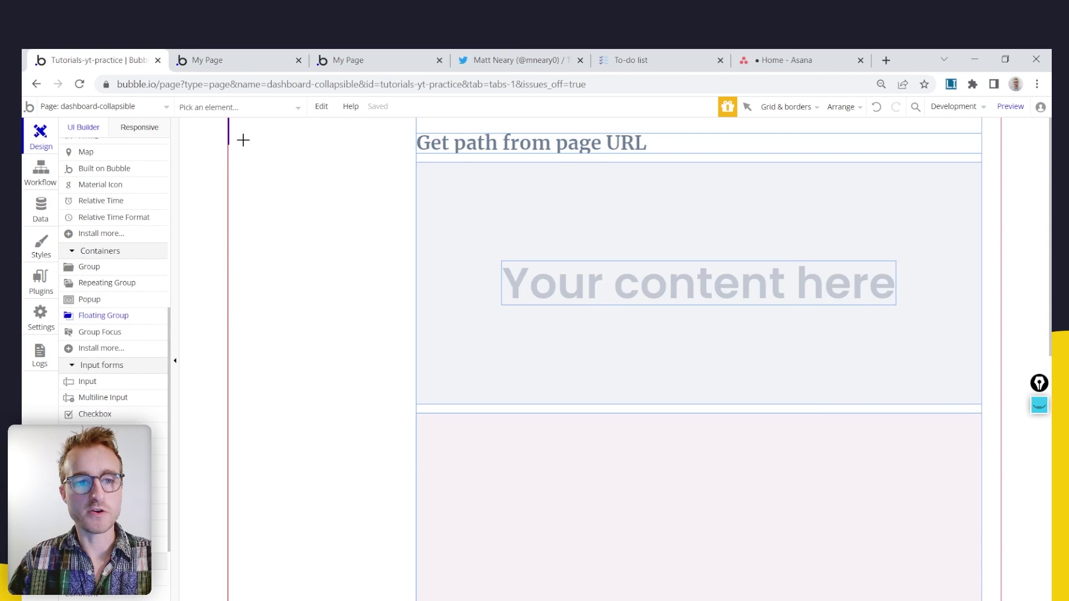
{"action": "left_click_drag", "start_coordinate": [236, 140], "coordinate": [283, 169]}
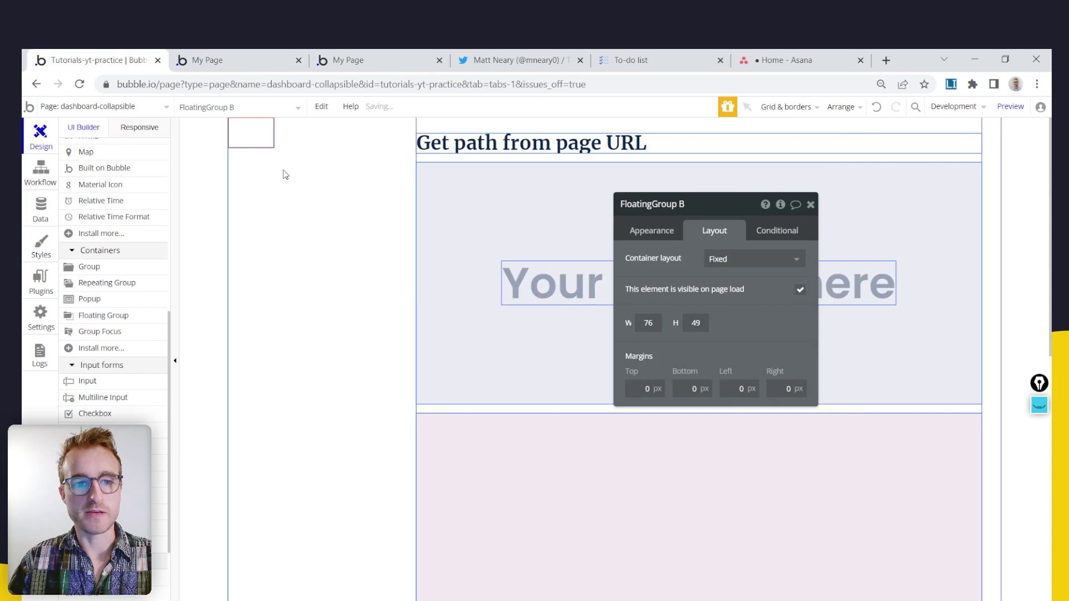
Rename the new floating group as "FloatingGroup Expand sidebar" and change its container layout
{"action": "left_click_drag", "start_coordinate": [460, 299], "coordinate": [448, 294]}
{"action": "left_click", "coordinate": [524, 229]}
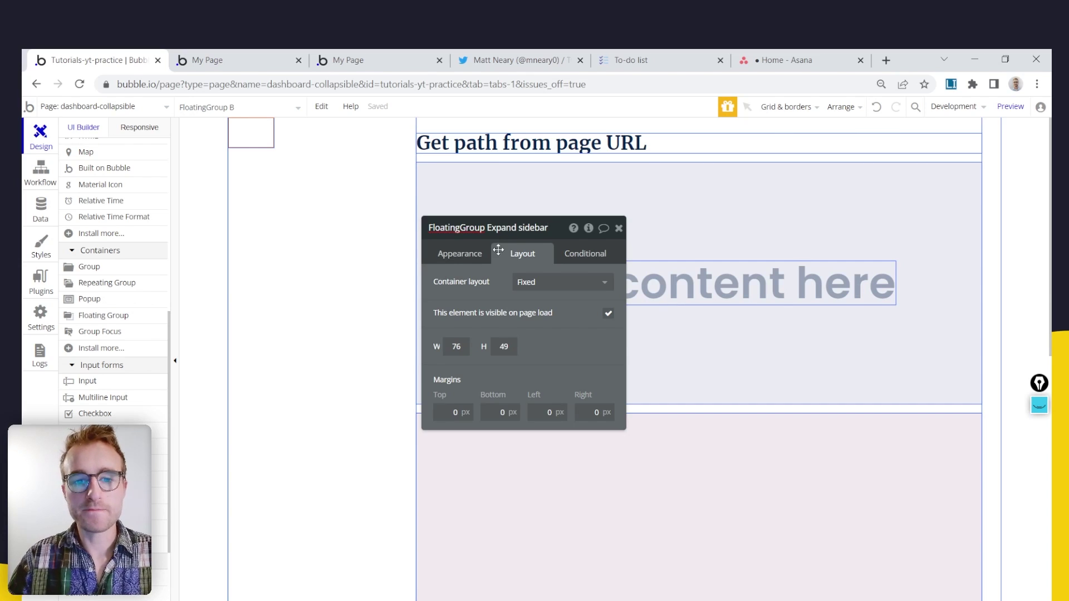
{"action": "key", "text": "Return"}
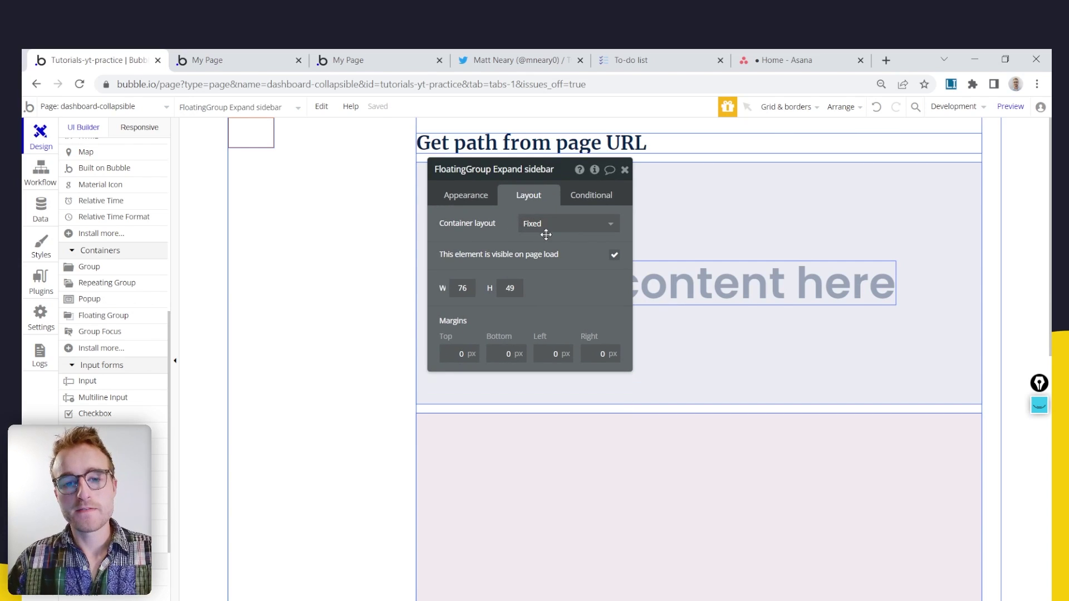
{"action": "left_click", "coordinate": [545, 223]}
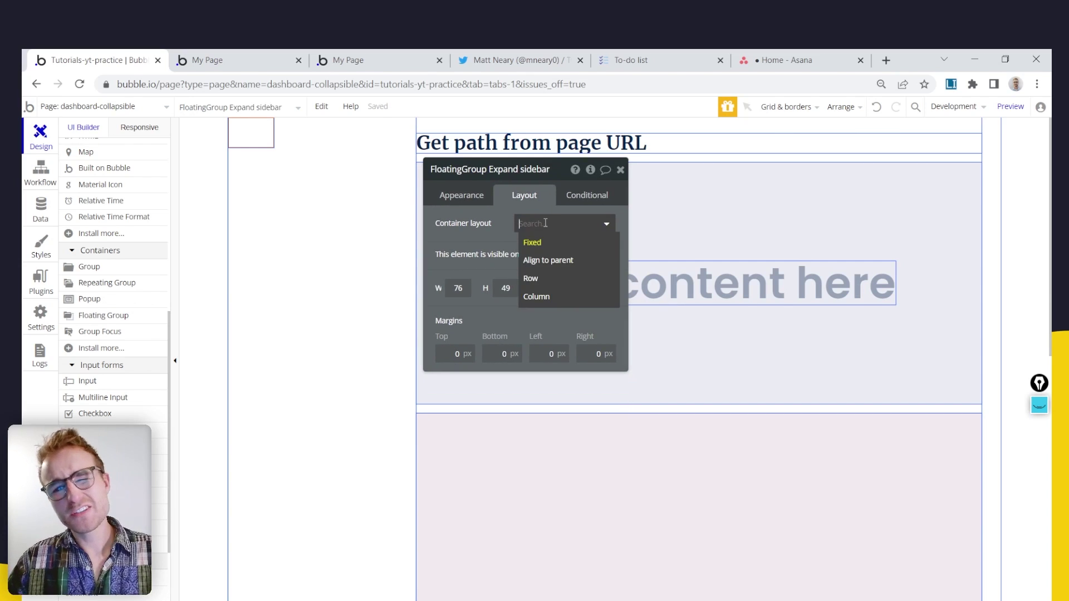
{"action": "left_click", "coordinate": [563, 269]}
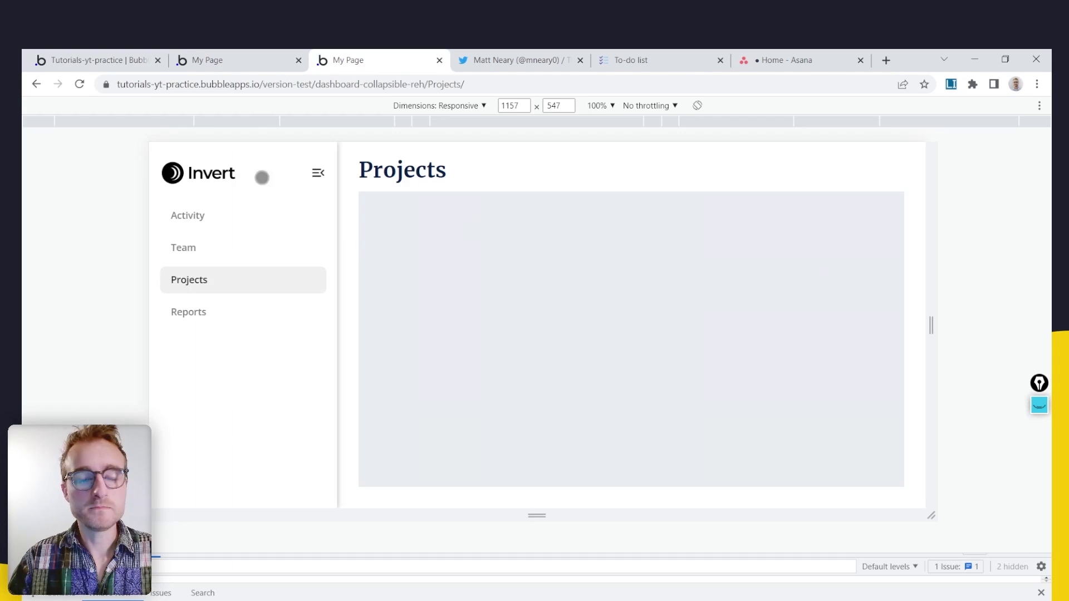
After collapsing the reference page's sidebar, return to the editor and place a Material Icon about 39 × 39 px inside FloatingGroup Expand sidebar
{"action": "left_click", "coordinate": [317, 168]}
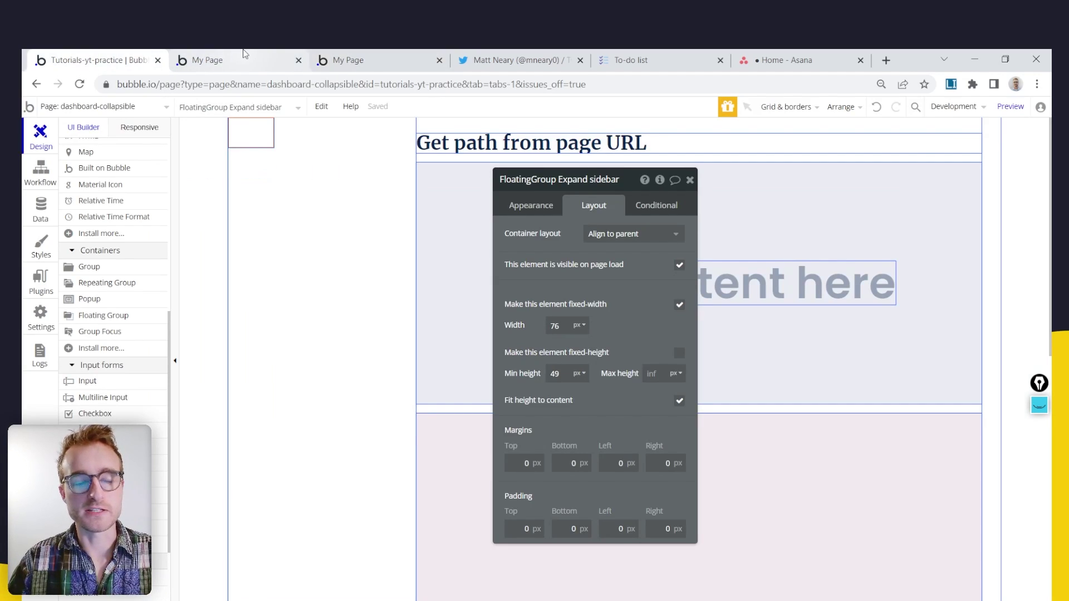
{"action": "left_click_drag", "start_coordinate": [555, 265], "coordinate": [603, 251]}
{"action": "left_click_drag", "start_coordinate": [614, 328], "coordinate": [689, 379]}
{"action": "scroll", "coordinate": [111, 289], "scroll_direction": "down", "scroll_amount": 3}
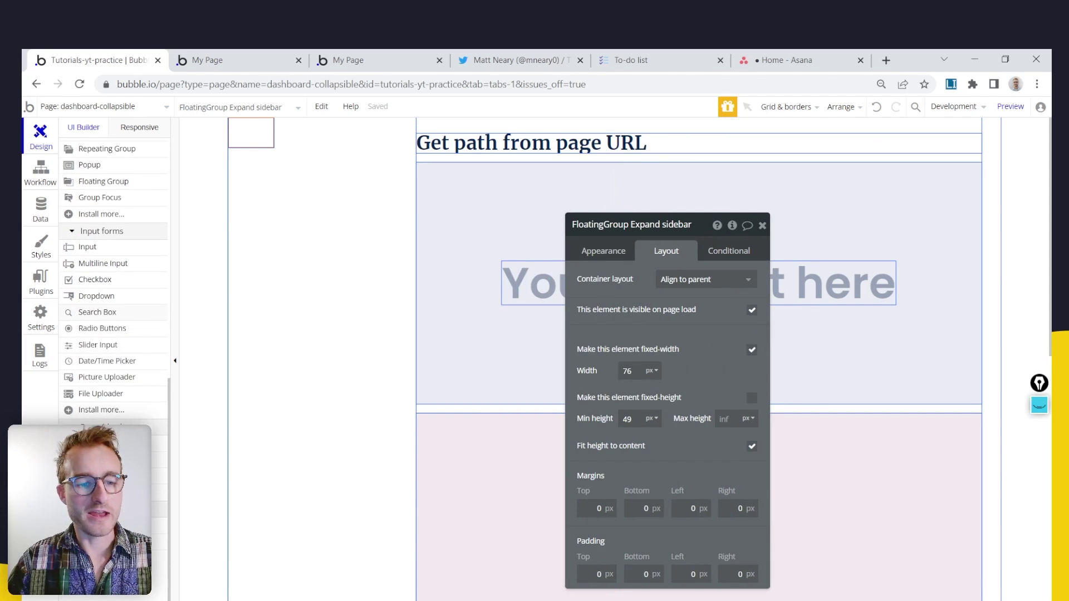
{"action": "scroll", "coordinate": [132, 378], "scroll_direction": "up", "scroll_amount": 6}
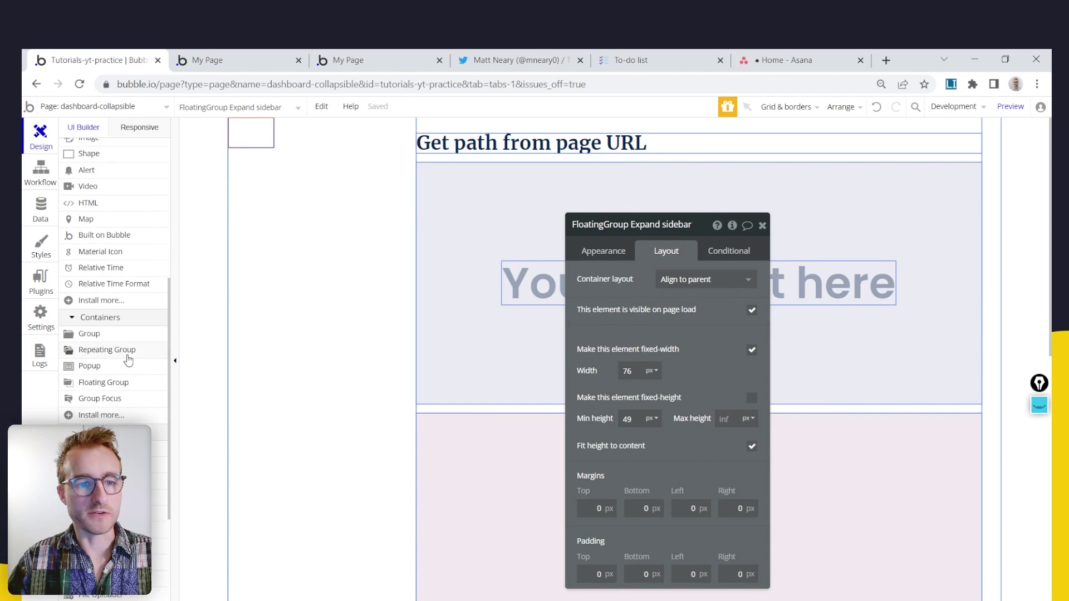
{"action": "left_click", "coordinate": [123, 326]}
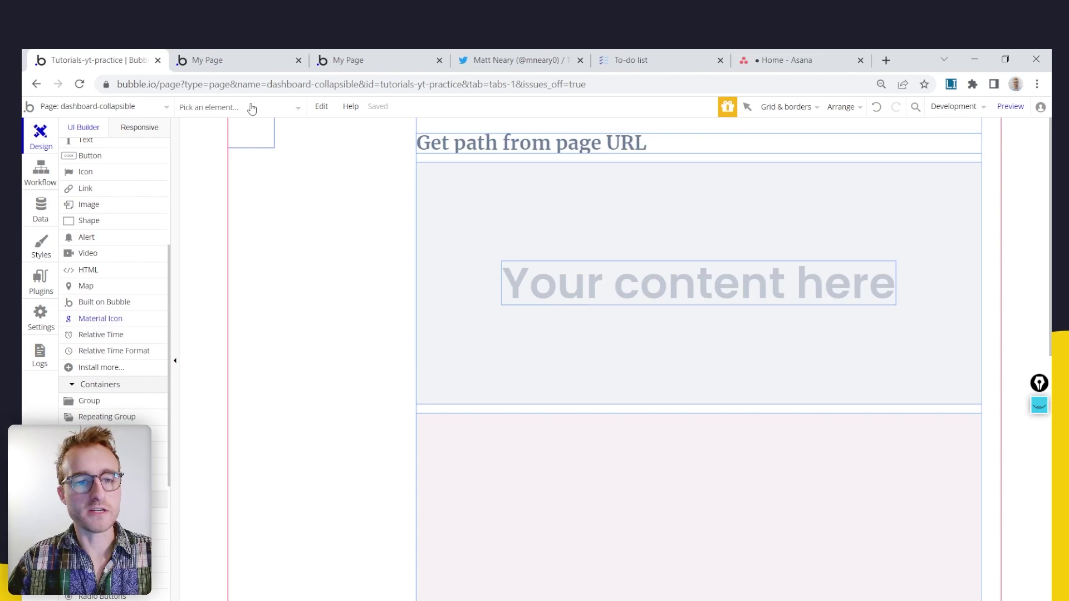
{"action": "left_click_drag", "start_coordinate": [232, 119], "coordinate": [263, 149]}
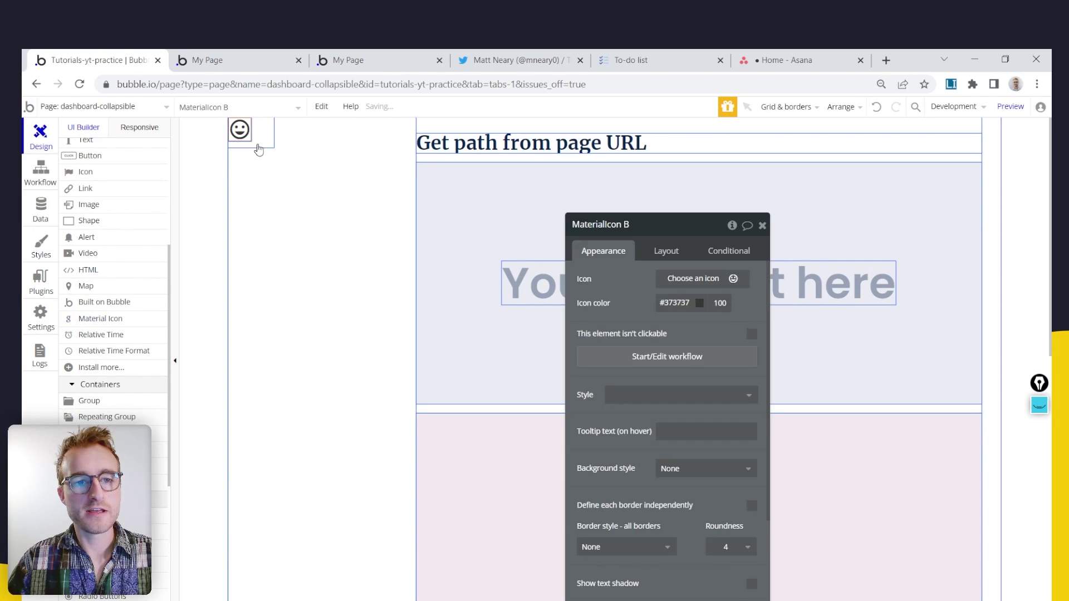
Change the new Material Icon's symbol to the three-line menu icon
{"action": "left_click", "coordinate": [702, 277]}
{"action": "type", "text": "menu"}
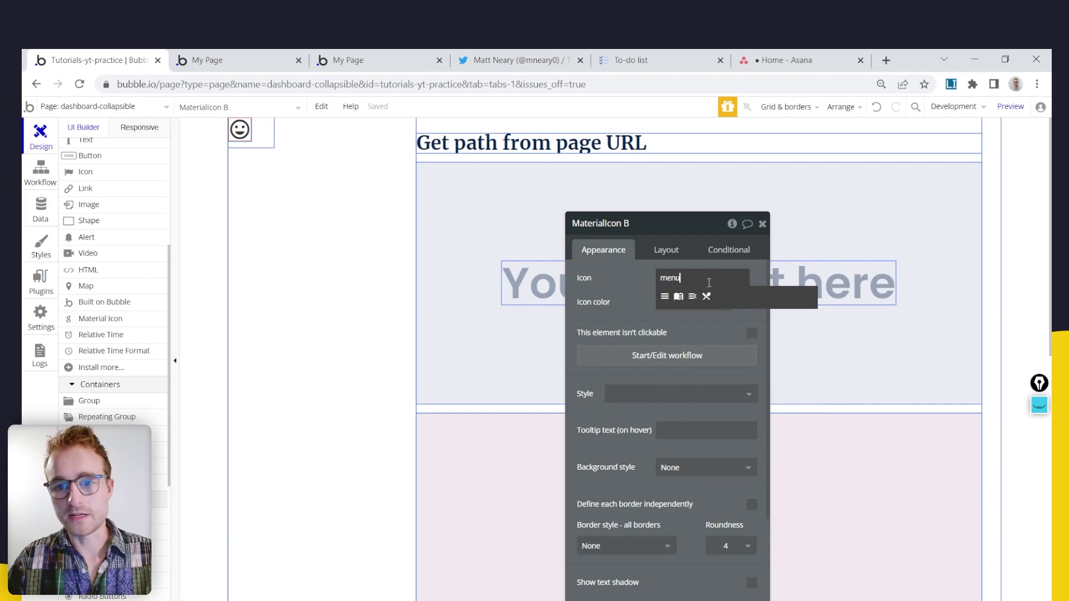
{"action": "left_click", "coordinate": [664, 297]}
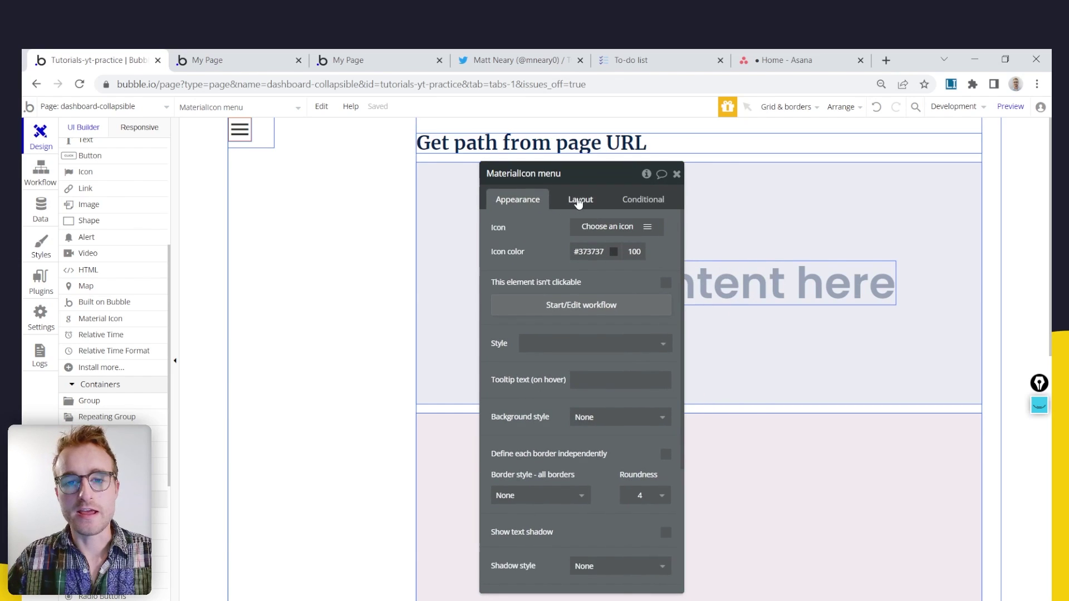
Set the menu icon's fixed width and height to 24 px and centre it within its parent floating group
{"action": "left_click", "coordinate": [580, 200]}
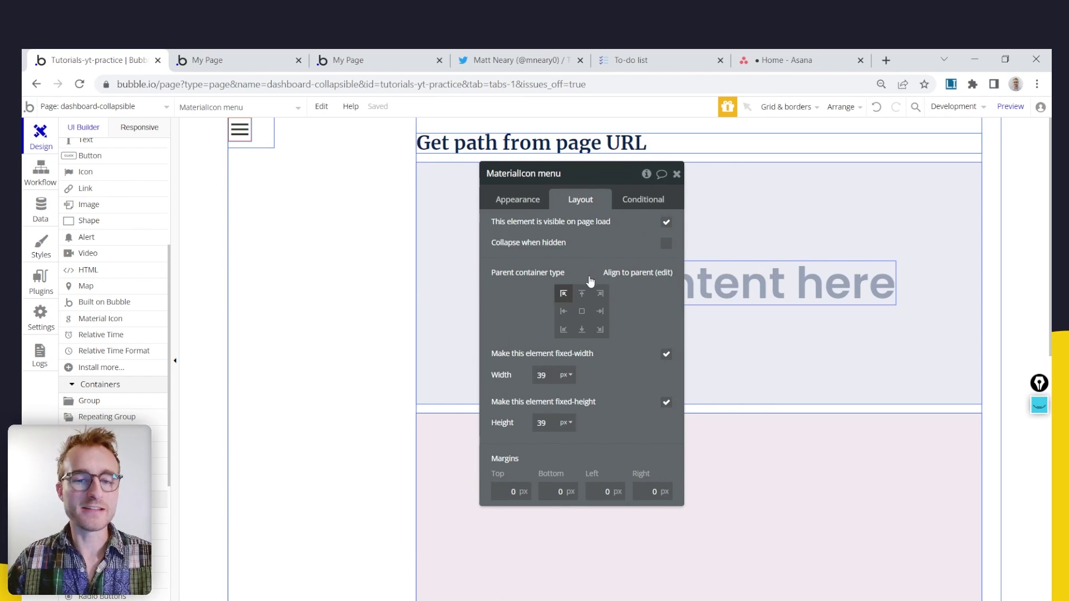
{"action": "double_click", "coordinate": [644, 352]}
{"action": "type", "text": "24"}
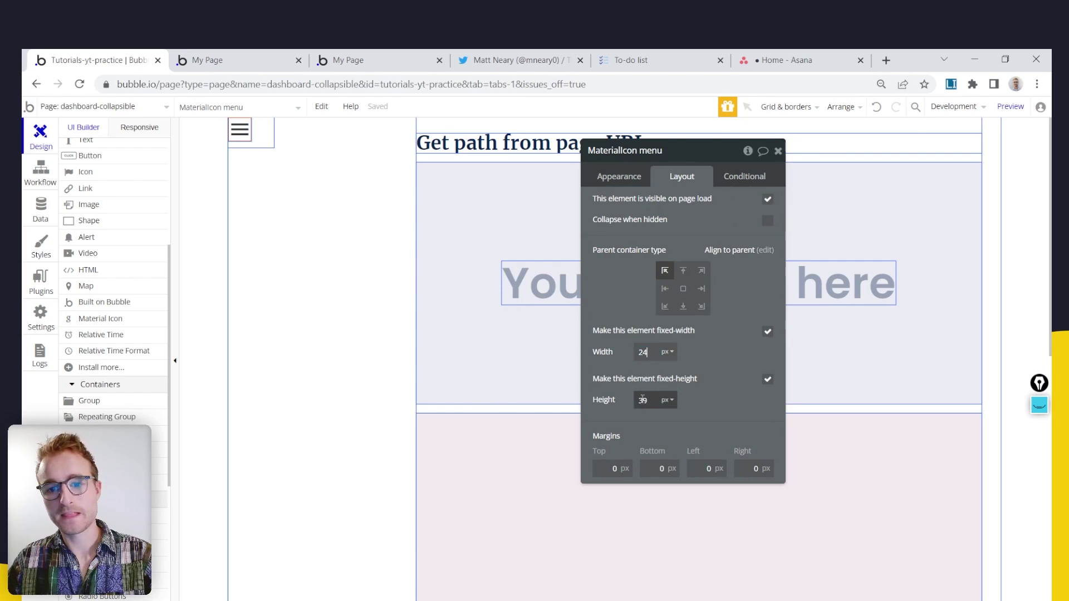
{"action": "double_click", "coordinate": [649, 400]}
{"action": "type", "text": "24"}
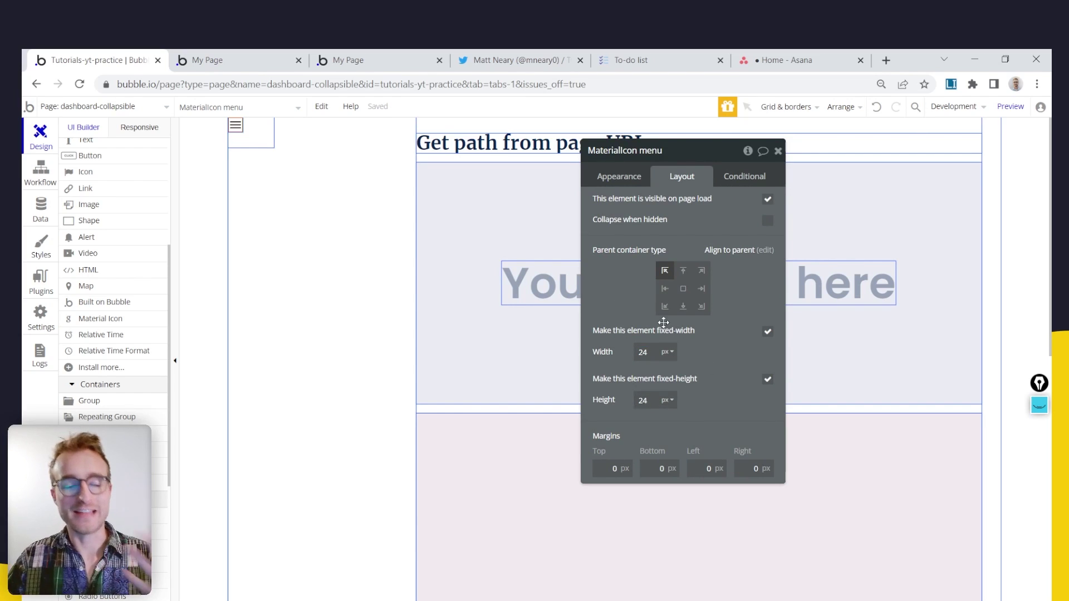
{"action": "left_click", "coordinate": [641, 177]}
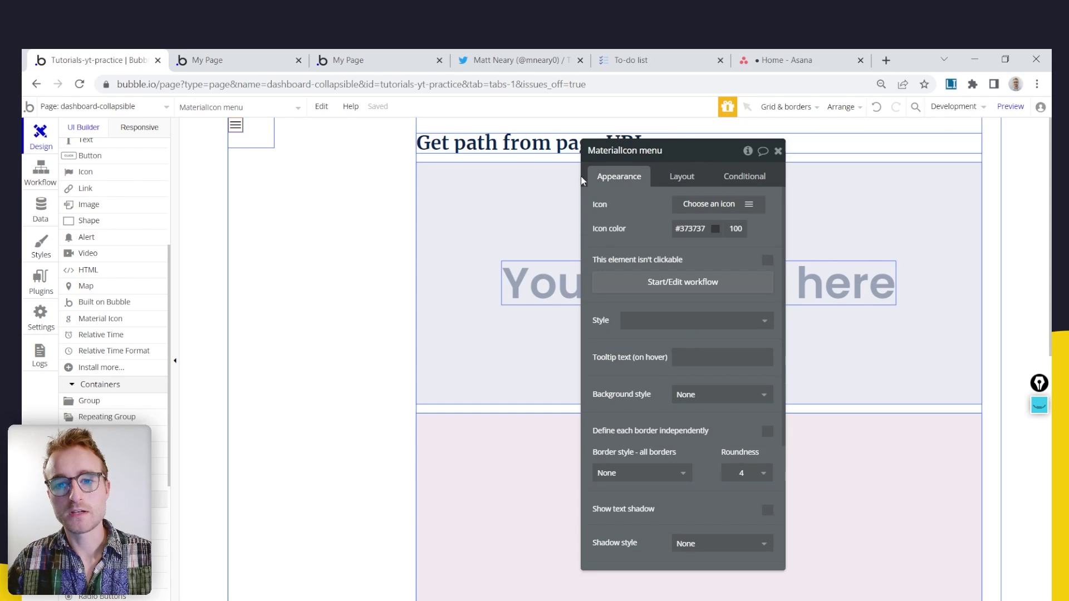
{"action": "left_click", "coordinate": [684, 174]}
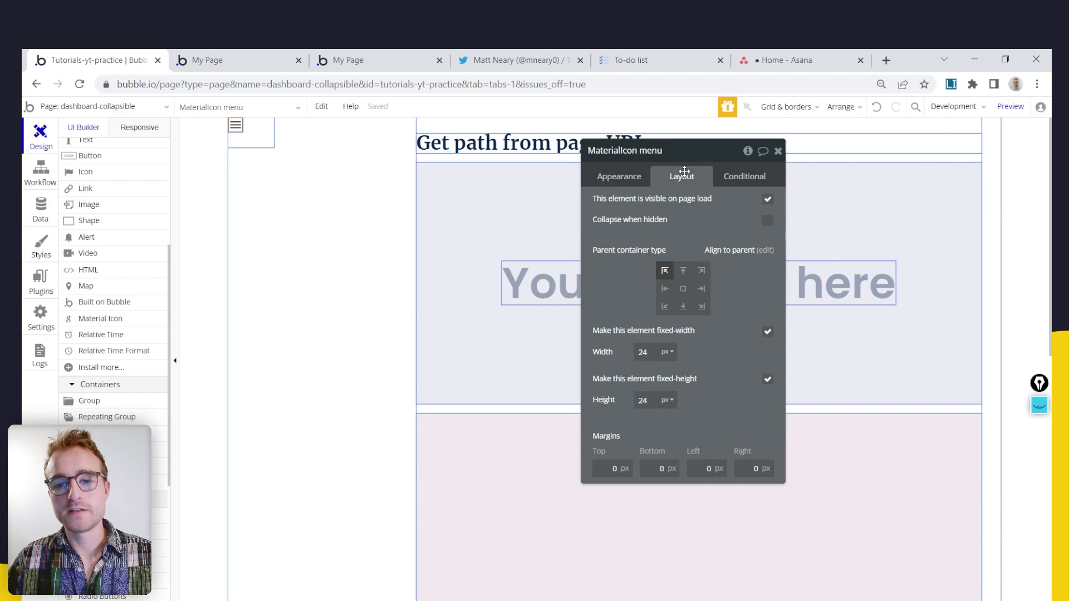
{"action": "left_click", "coordinate": [683, 290]}
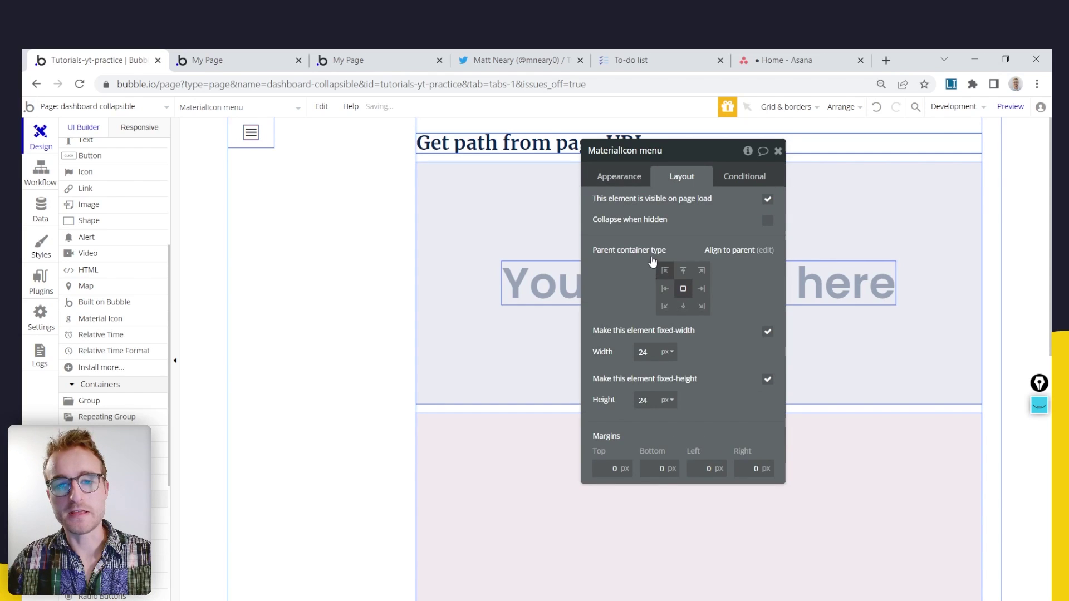
Give FloatingGroup Expand sidebar a flat color background of #999999
{"action": "left_click", "coordinate": [270, 146]}
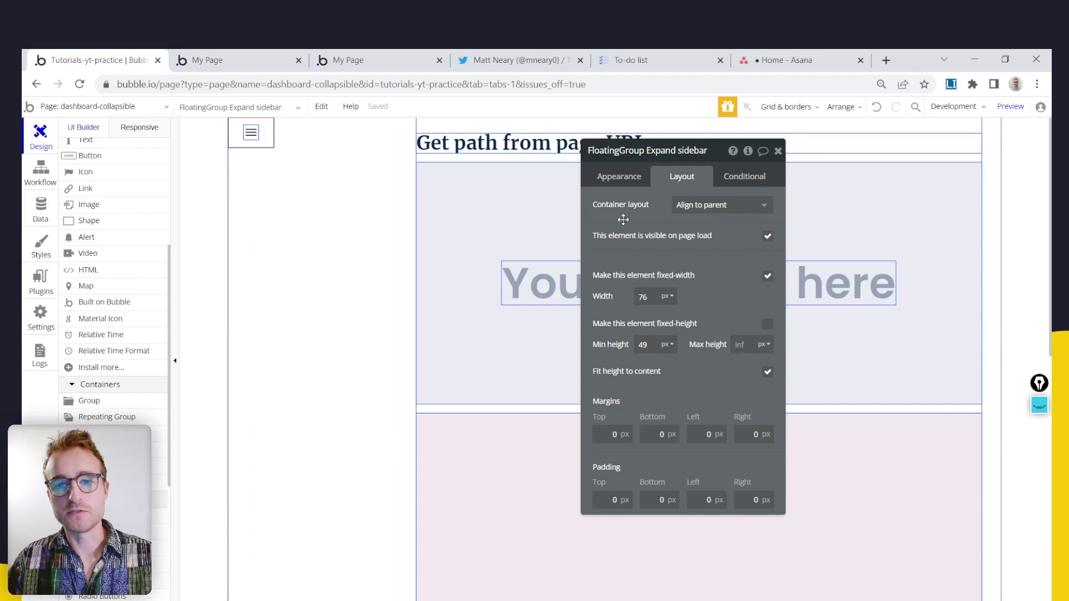
{"action": "left_click_drag", "start_coordinate": [621, 217], "coordinate": [524, 217]}
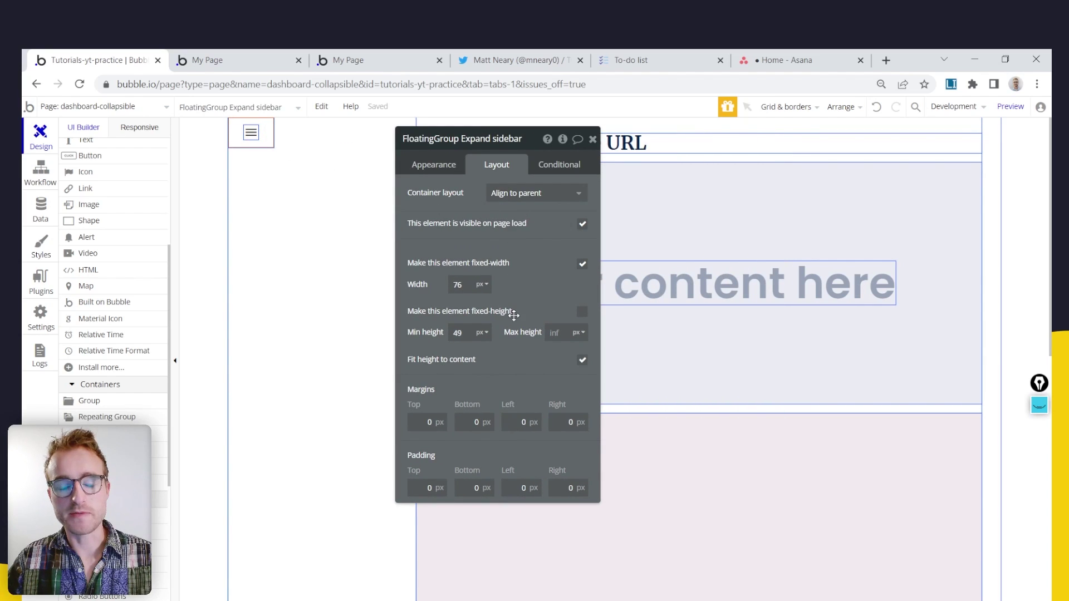
{"action": "left_click", "coordinate": [437, 164]}
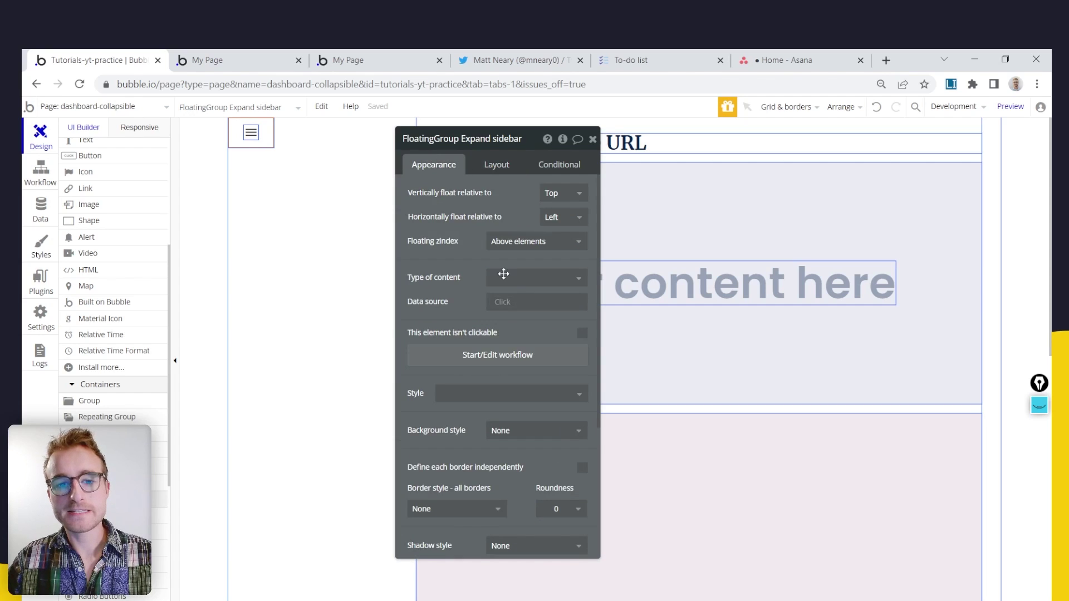
{"action": "left_click", "coordinate": [527, 400]}
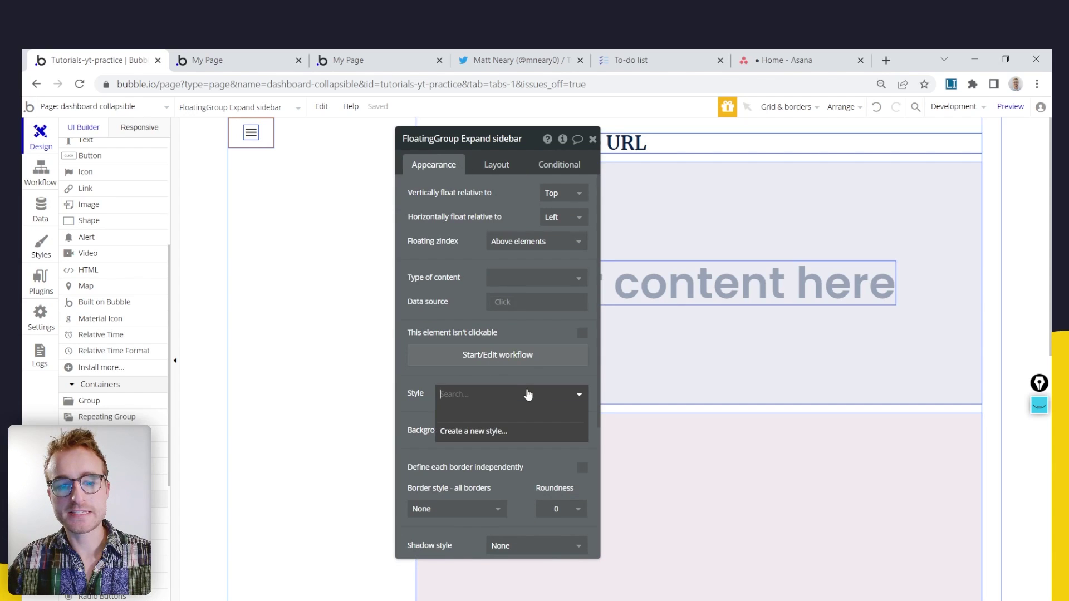
{"action": "left_click", "coordinate": [436, 379]}
{"action": "scroll", "coordinate": [542, 440], "scroll_direction": "down", "scroll_amount": 5}
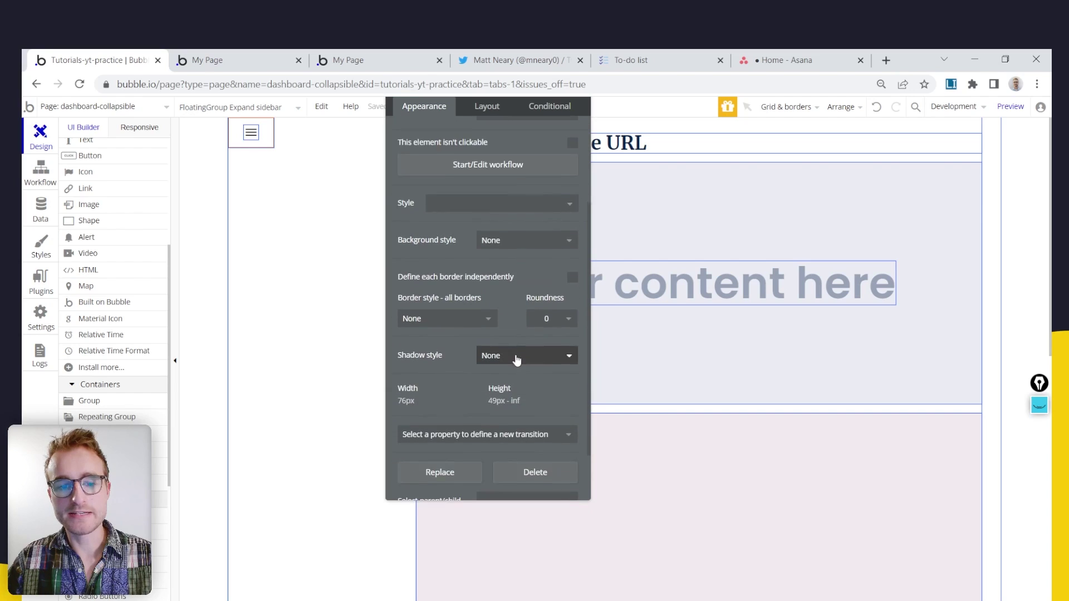
{"action": "left_click", "coordinate": [539, 238]}
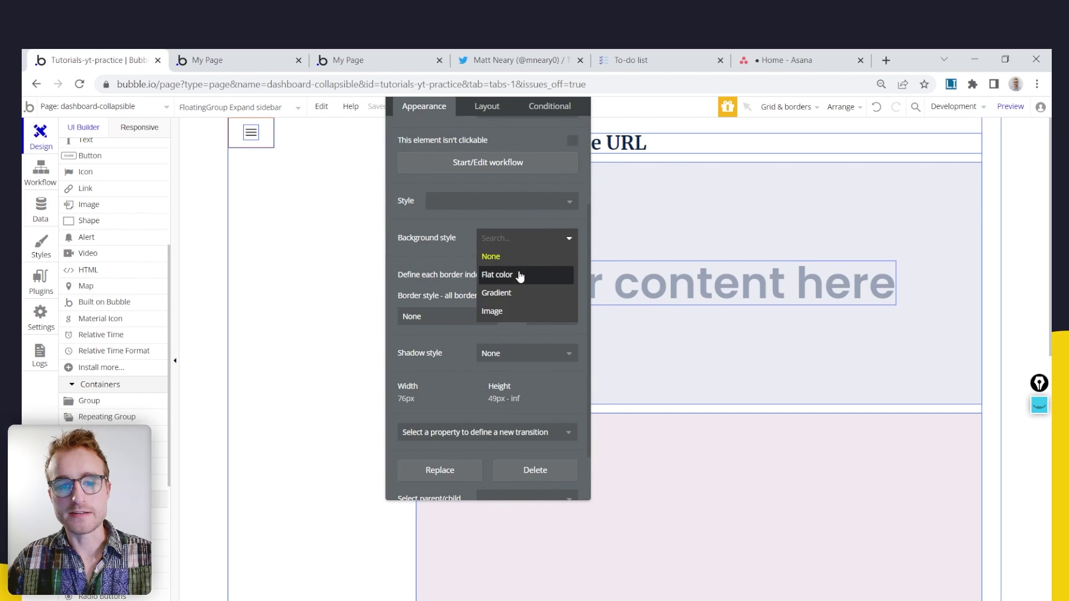
{"action": "left_click", "coordinate": [509, 272]}
{"action": "left_click", "coordinate": [498, 262]}
{"action": "double_click", "coordinate": [499, 262]}
{"action": "type", "text": "999999"}
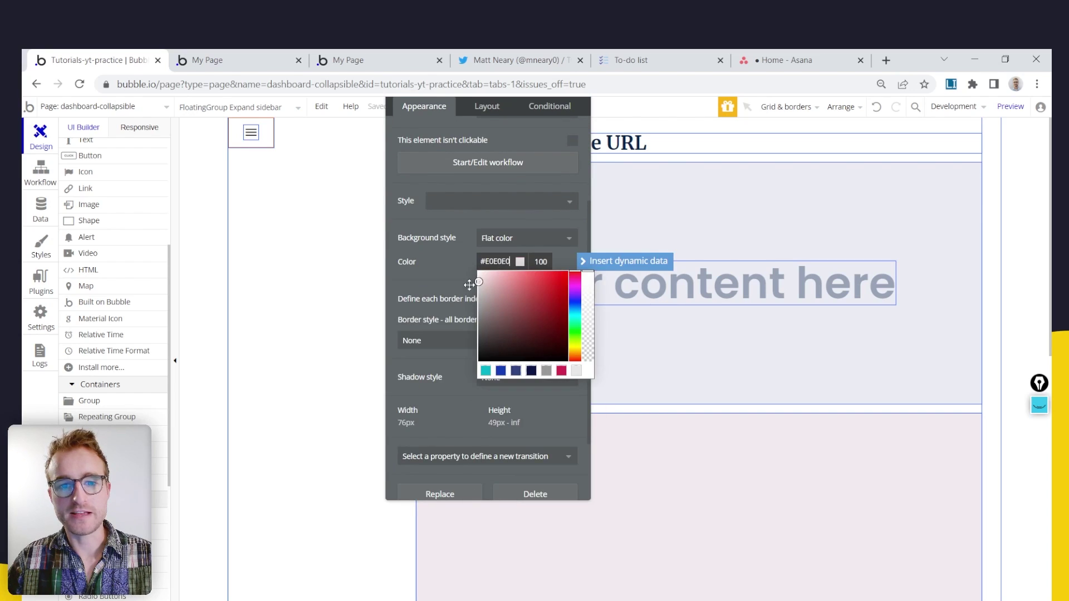
{"action": "left_click", "coordinate": [437, 279]}
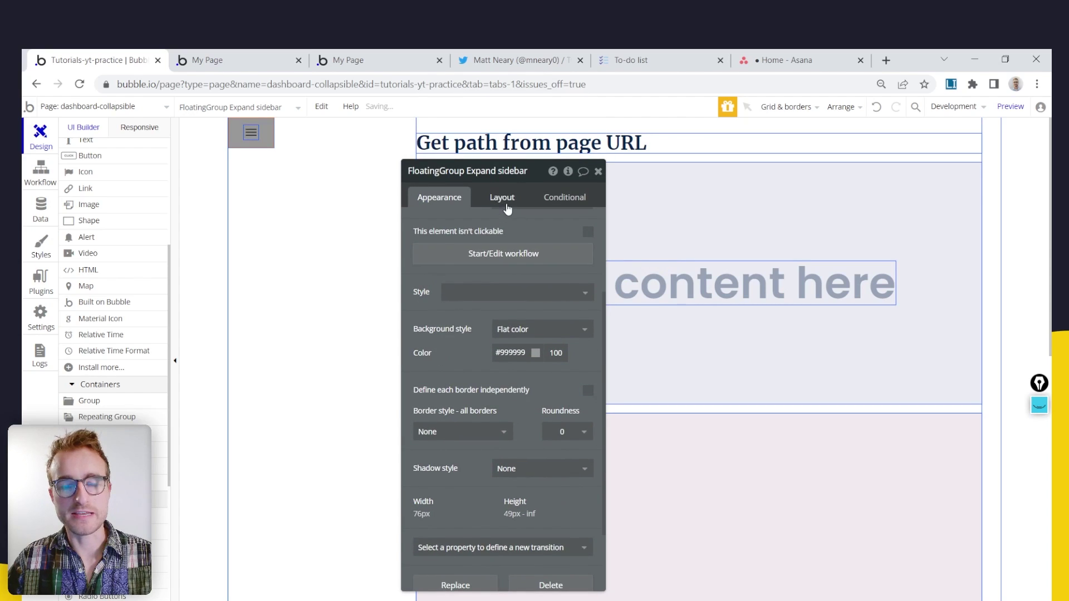
Make FloatingGroup Expand sidebar non-fixed in width, fit its width to content, and set its minimum width and height to 0 px
{"action": "left_click", "coordinate": [507, 196]}
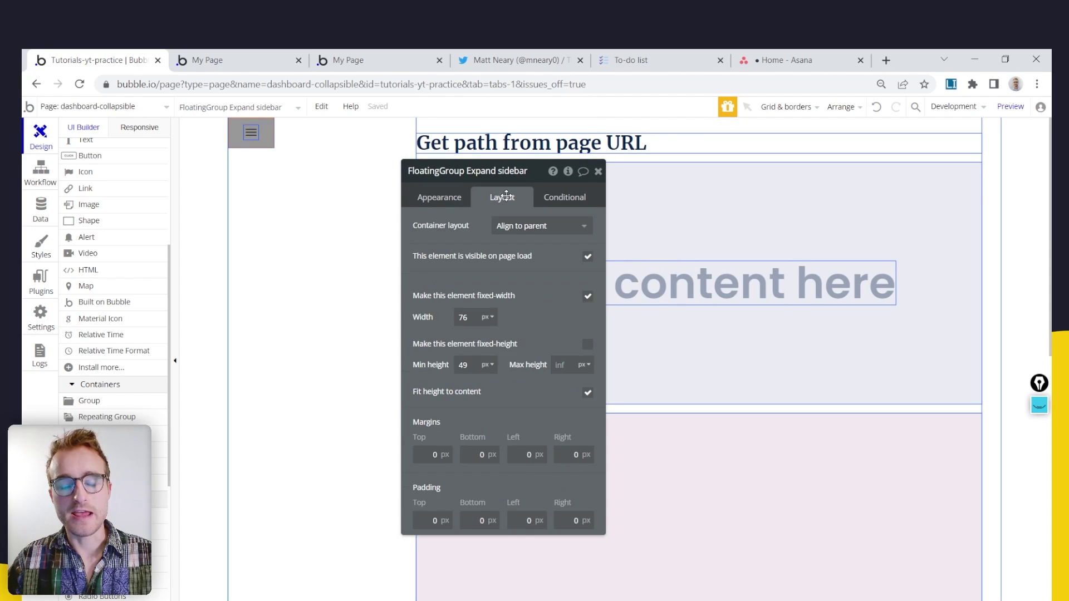
{"action": "left_click", "coordinate": [587, 296]}
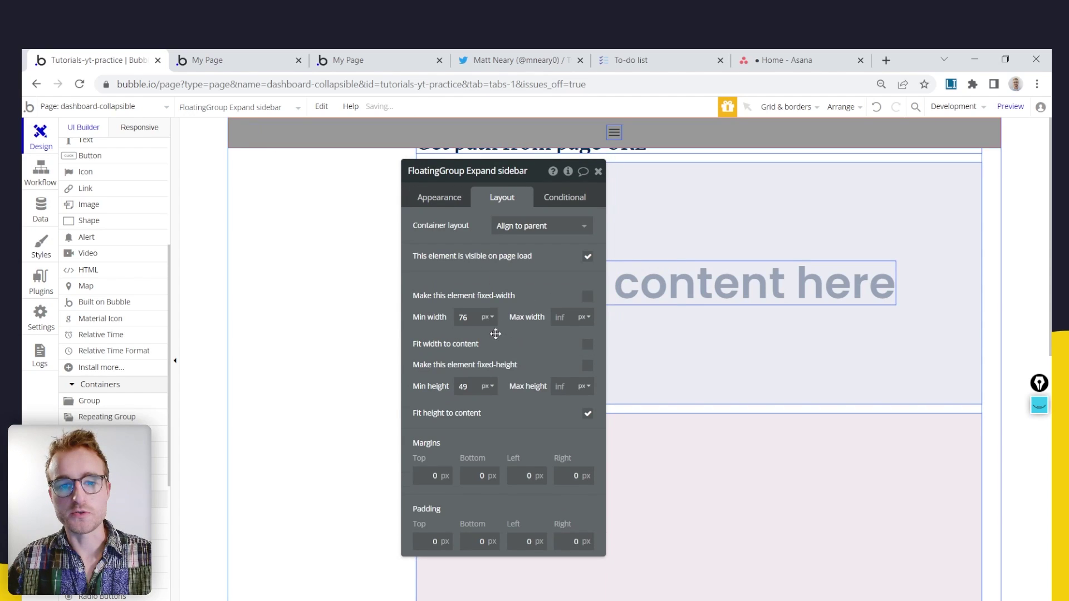
{"action": "left_click", "coordinate": [587, 345]}
{"action": "left_click", "coordinate": [463, 317]}
{"action": "type", "text": "0"}
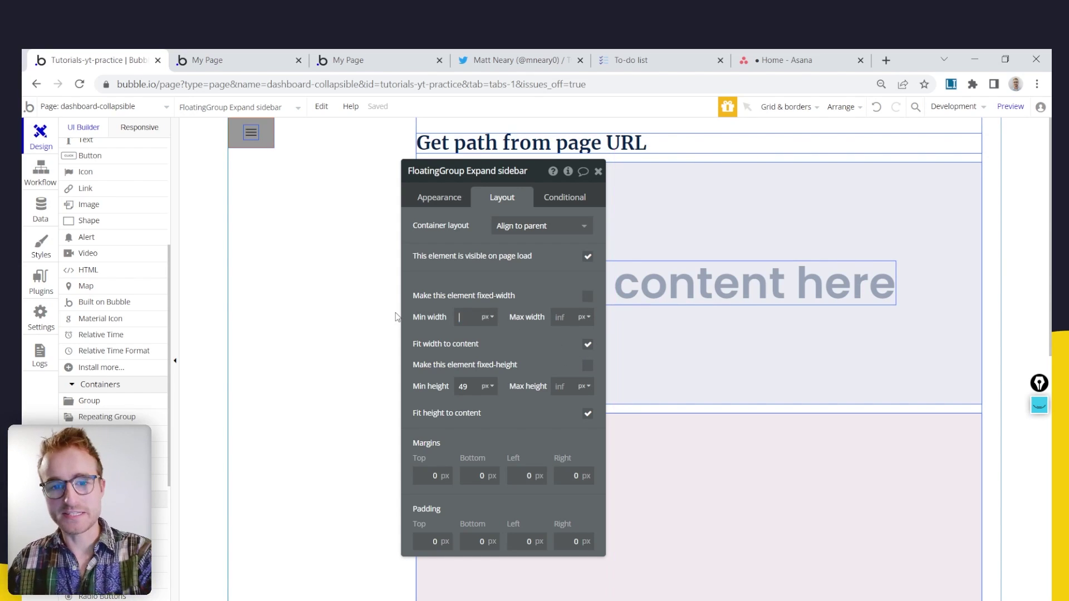
{"action": "left_click", "coordinate": [478, 385]}
{"action": "type", "text": "0"}
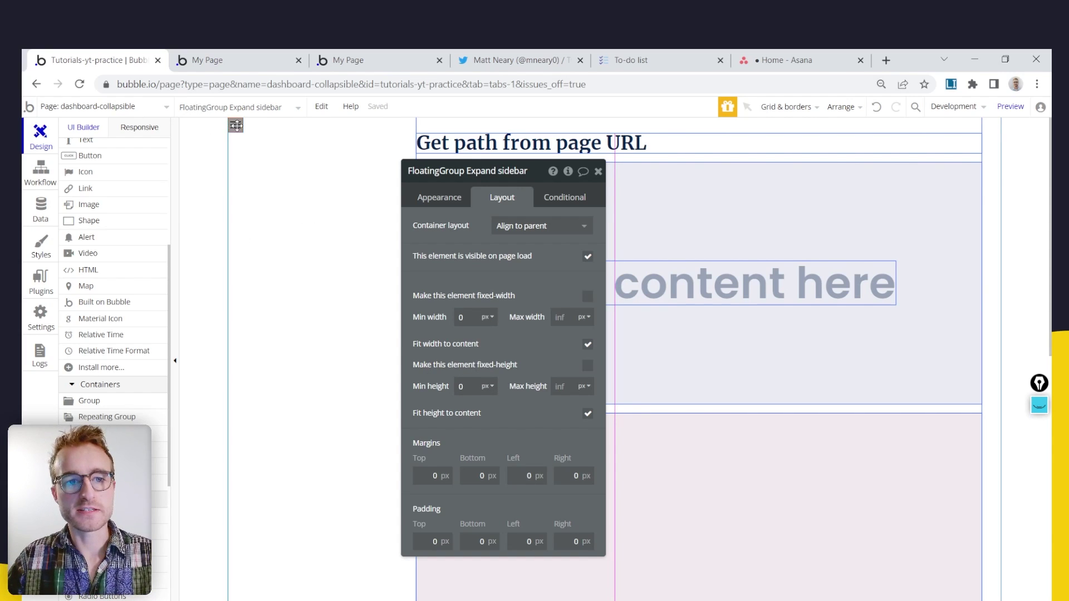
Set the top, bottom, left and right padding of FloatingGroup Expand sidebar to 4 px each
{"action": "left_click_drag", "start_coordinate": [504, 414], "coordinate": [491, 352]}
{"action": "left_click", "coordinate": [515, 481]}
{"action": "type", "text": "4"}
{"action": "left_click", "coordinate": [545, 484]}
{"action": "type", "text": "4"}
{"action": "left_click", "coordinate": [468, 480]}
{"action": "type", "text": "4"}
{"action": "key", "text": "shift+Tab"}
{"action": "type", "text": "4"}
{"action": "left_click_drag", "start_coordinate": [465, 454], "coordinate": [496, 458]}
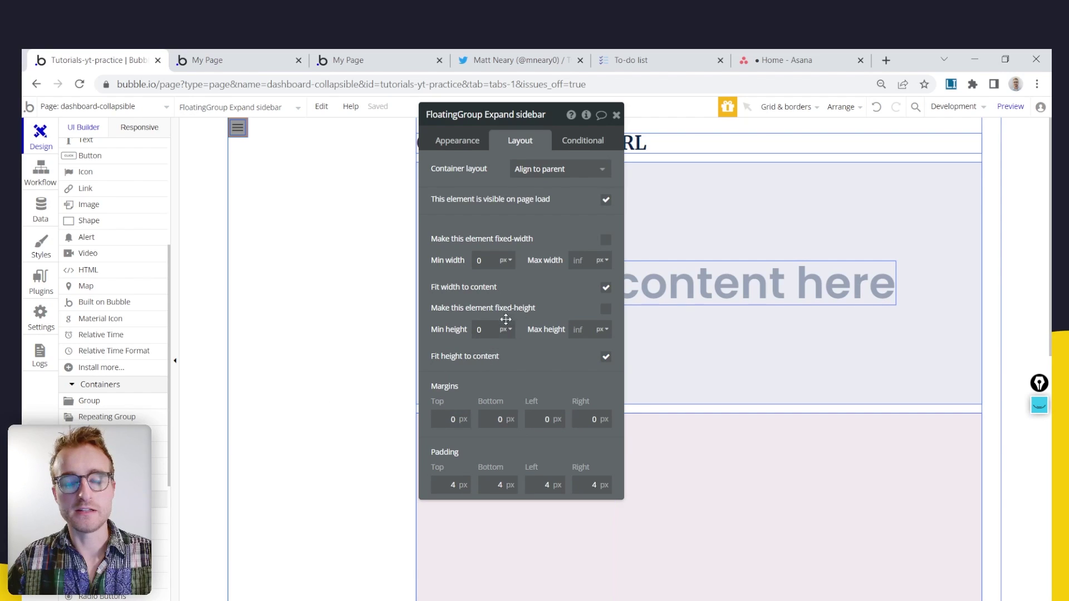
Select FloatingGroup Sidebar and bring it back into view on the canvas
{"action": "left_click_drag", "start_coordinate": [430, 236], "coordinate": [648, 246]}
{"action": "scroll", "coordinate": [135, 290], "scroll_direction": "up", "scroll_amount": 4}
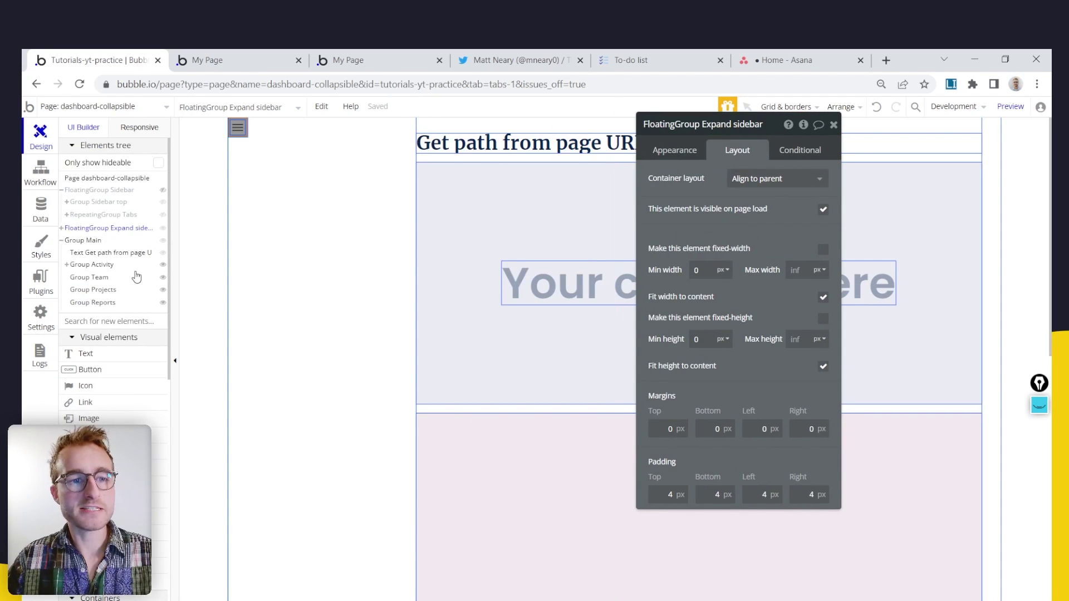
{"action": "left_click", "coordinate": [118, 192]}
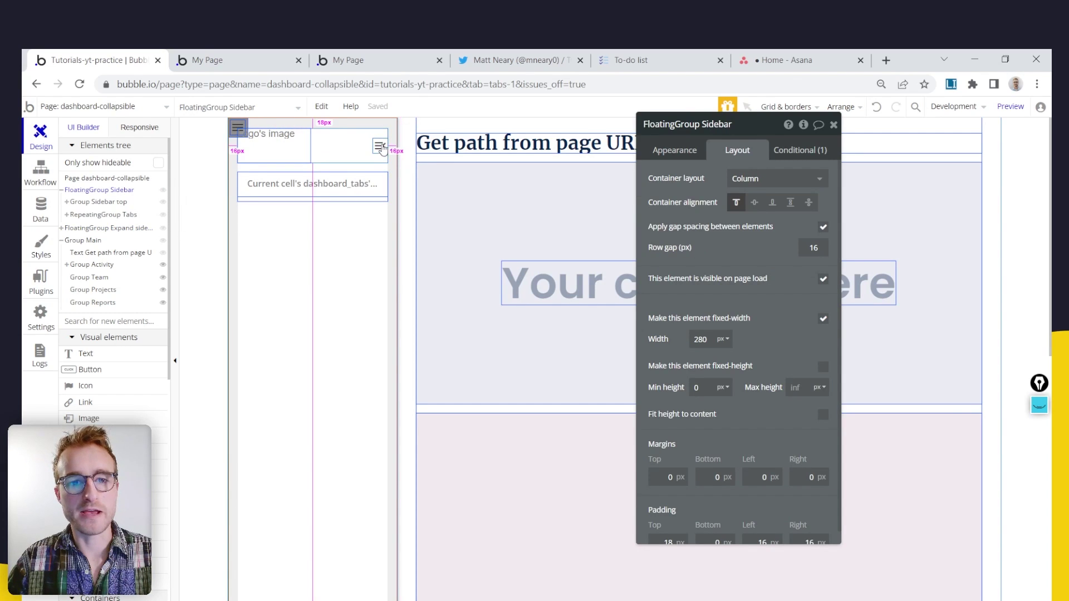
On the reference page, repeatedly collapse and expand the sidebar and compare the position of the floating menu icon with the collapse icon
{"action": "left_click", "coordinate": [382, 60]}
{"action": "left_click", "coordinate": [205, 161]}
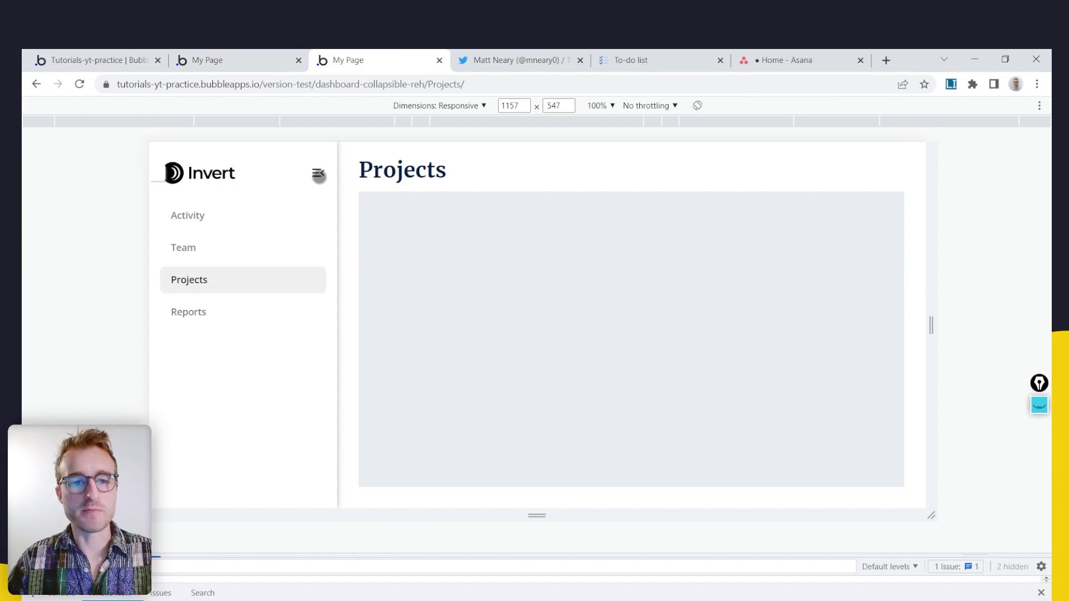
{"action": "left_click", "coordinate": [319, 176]}
{"action": "left_click", "coordinate": [158, 173]}
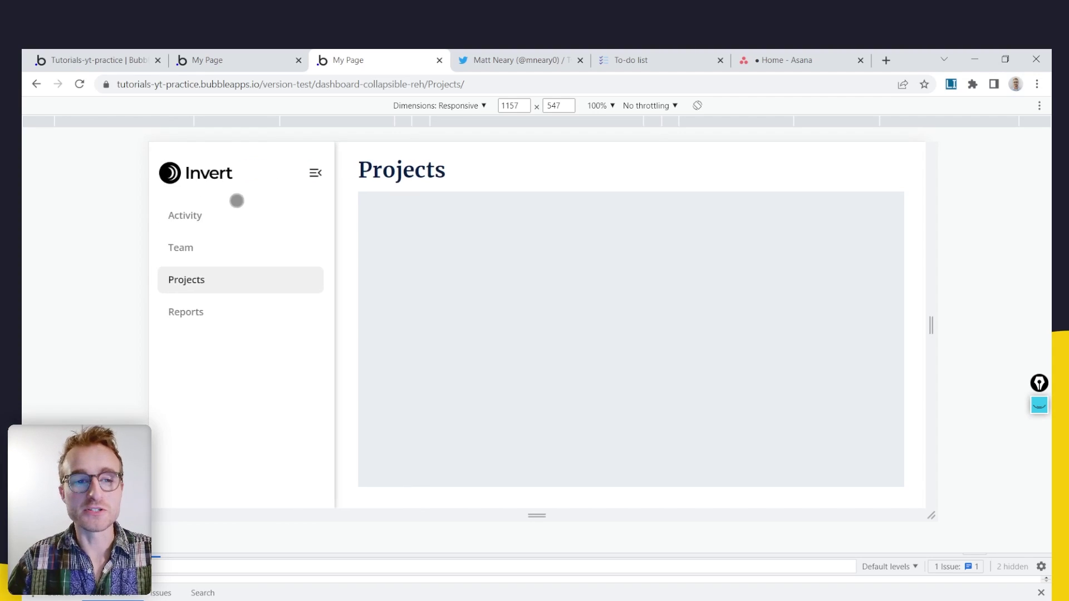
{"action": "left_click", "coordinate": [321, 172]}
{"action": "left_click", "coordinate": [157, 175]}
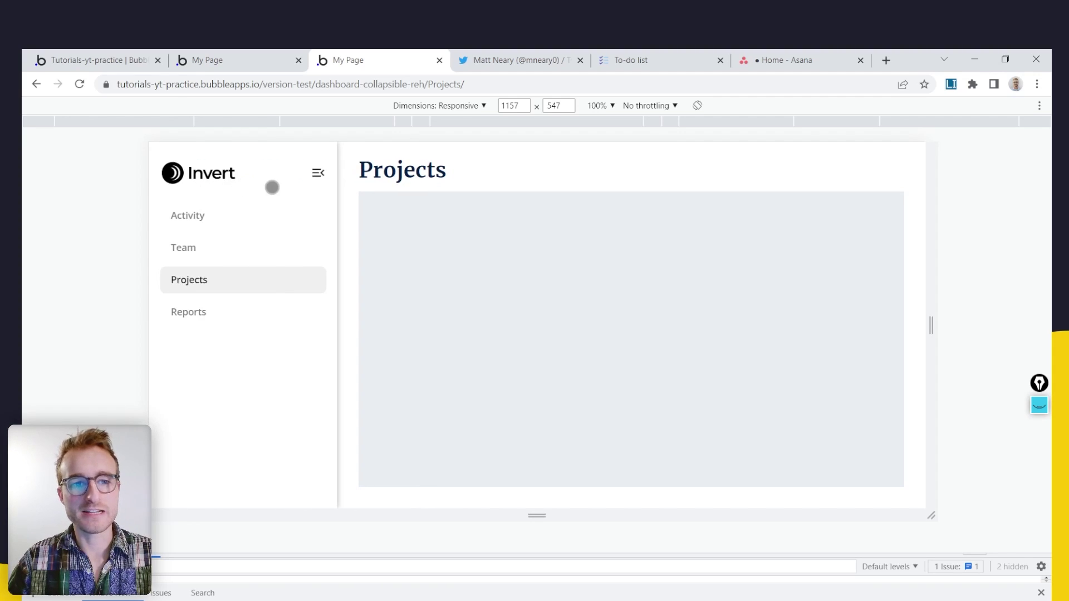
{"action": "left_click", "coordinate": [317, 179]}
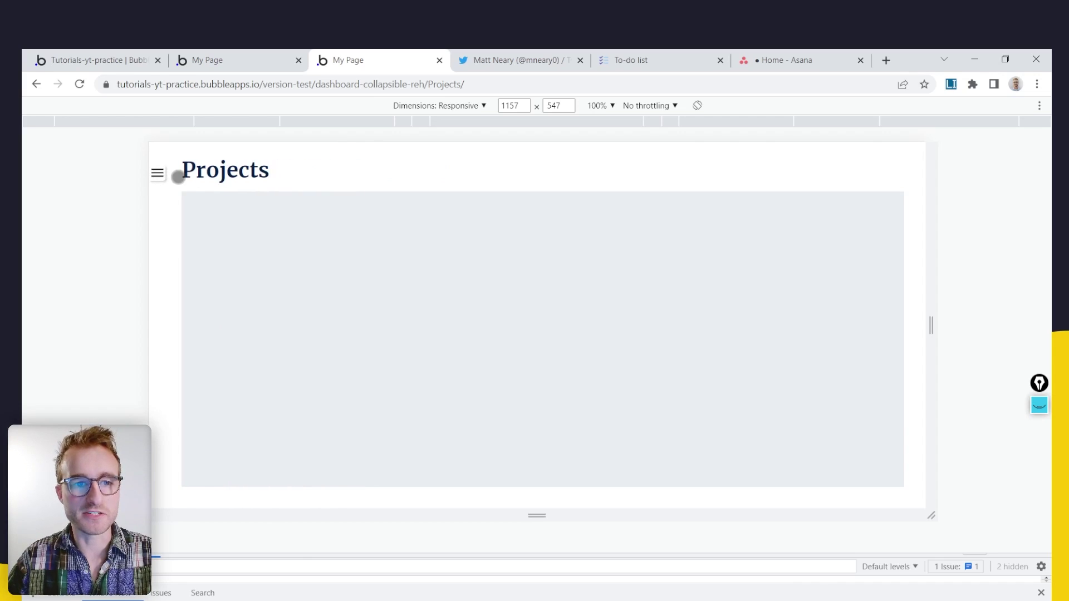
{"action": "left_click", "coordinate": [160, 170]}
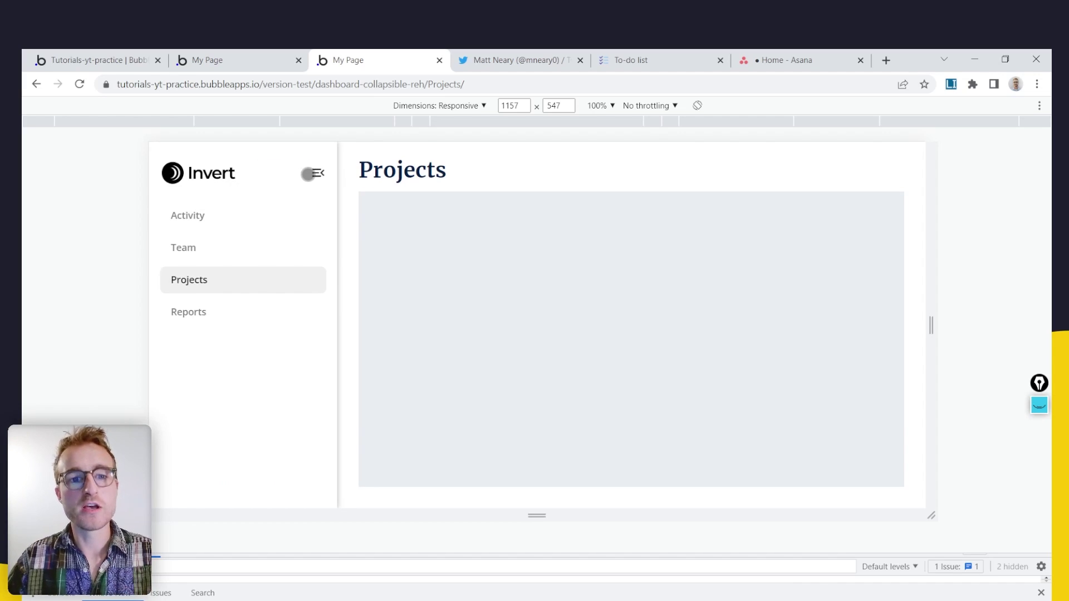
{"action": "left_click", "coordinate": [315, 174]}
{"action": "left_click", "coordinate": [179, 175]}
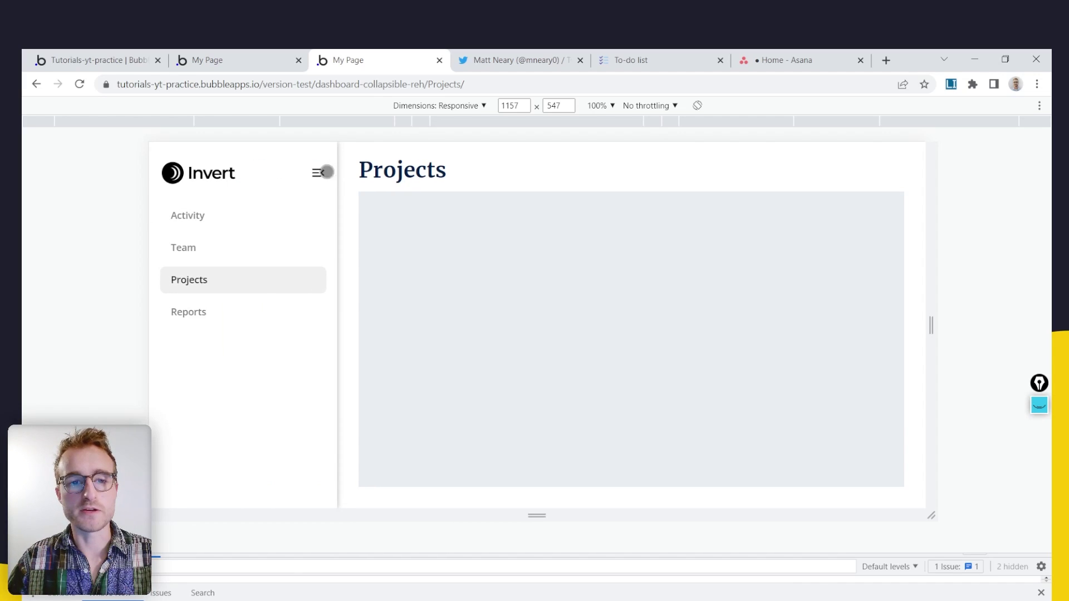
{"action": "left_click", "coordinate": [320, 174]}
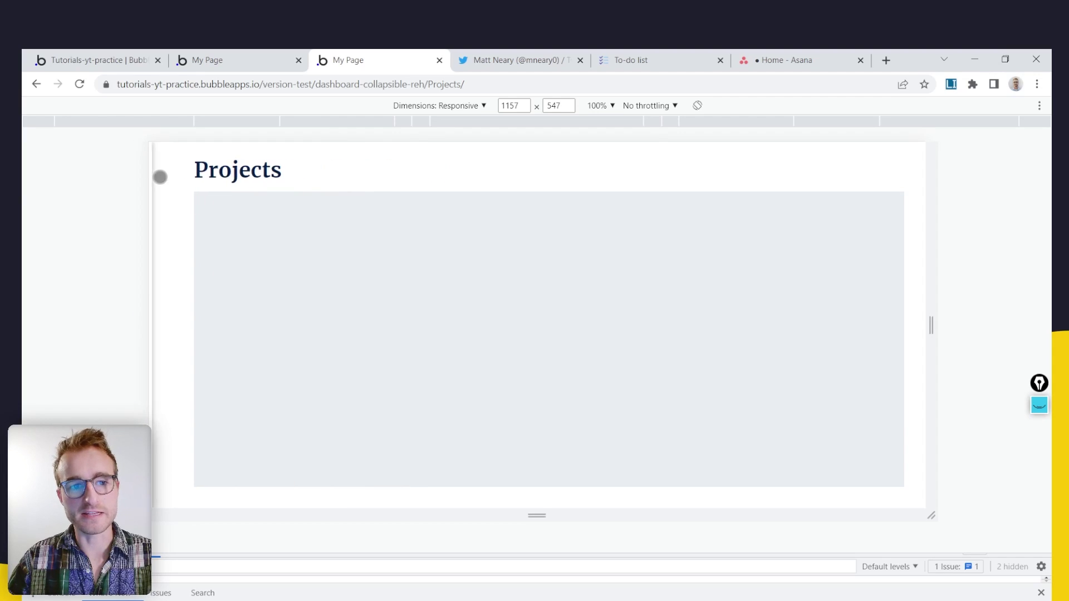
Expand the sidebar on the reference page, and compare the layout of the collapse icon and FloatingGroup Sidebar in the editor
{"action": "left_click", "coordinate": [159, 174]}
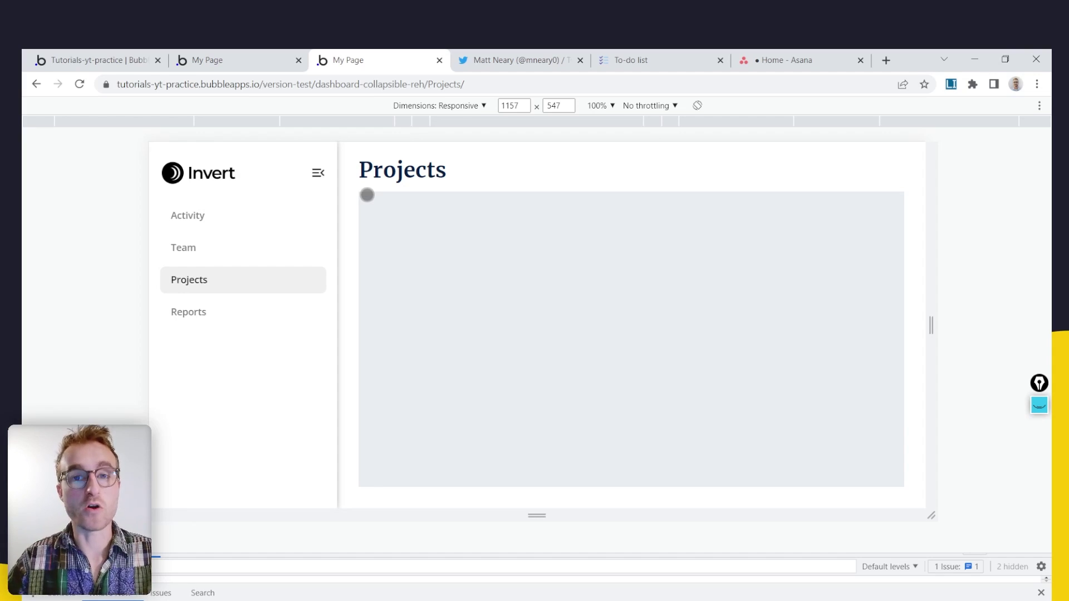
{"action": "left_click", "coordinate": [233, 60]}
{"action": "left_click", "coordinate": [94, 59]}
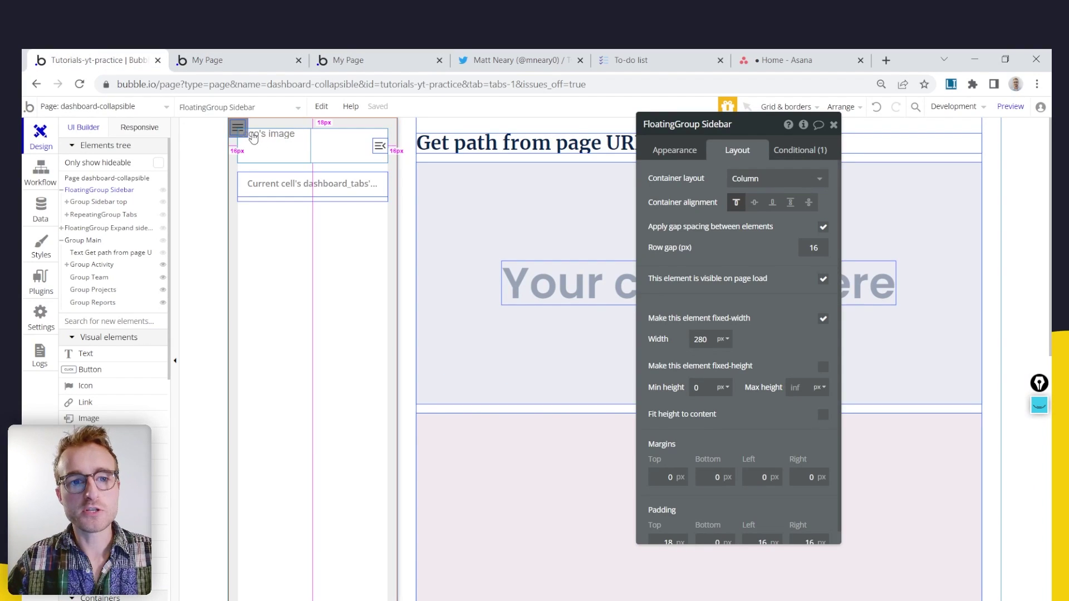
{"action": "left_click", "coordinate": [383, 147]}
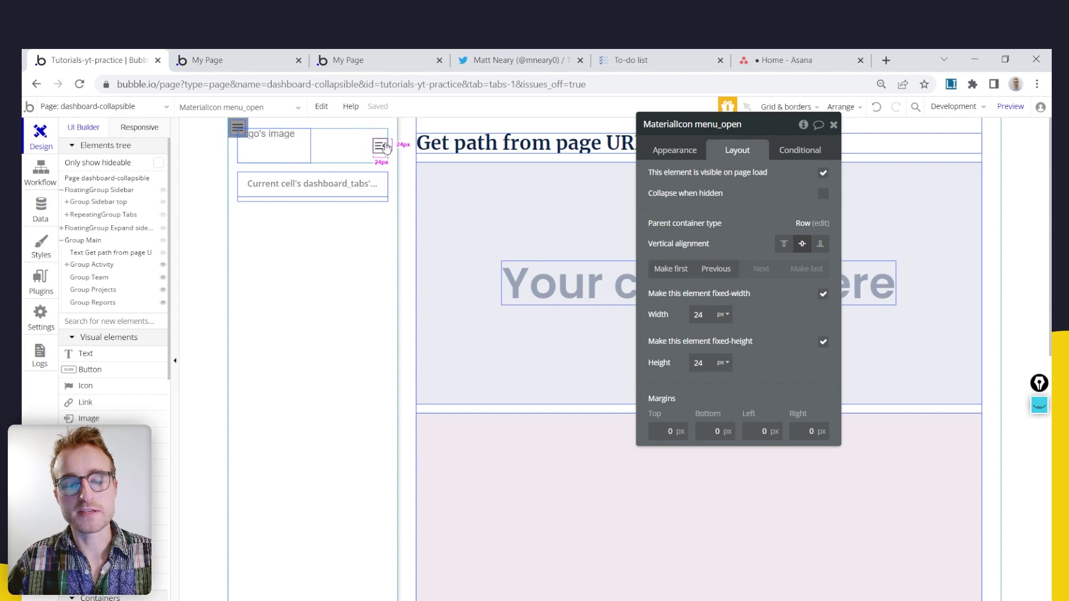
{"action": "left_click", "coordinate": [245, 128]}
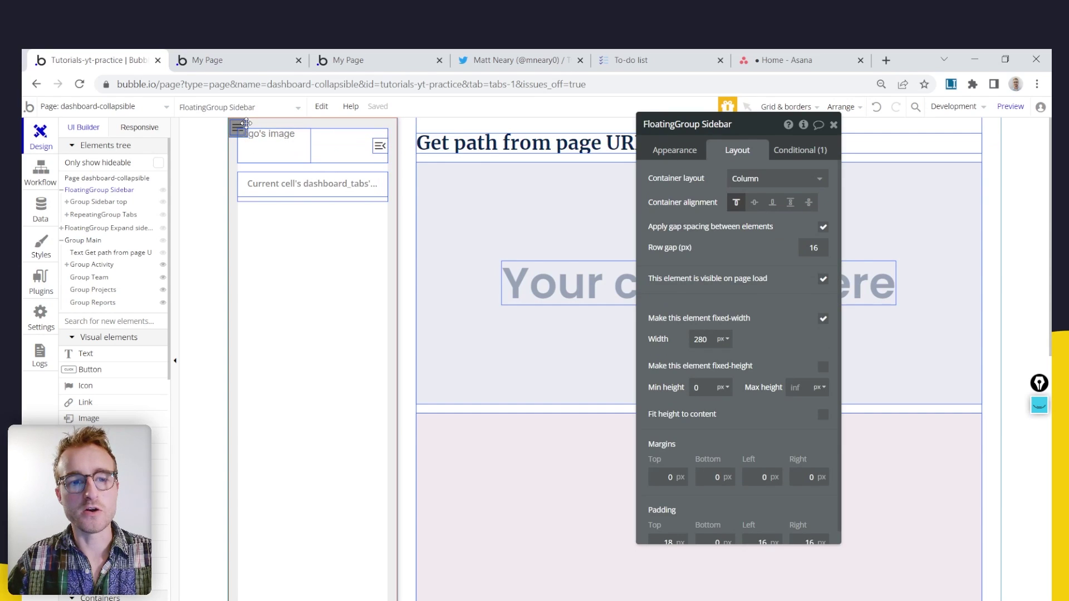
{"action": "left_click_drag", "start_coordinate": [731, 213], "coordinate": [572, 193]}
{"action": "left_click_drag", "start_coordinate": [567, 139], "coordinate": [566, 173]}
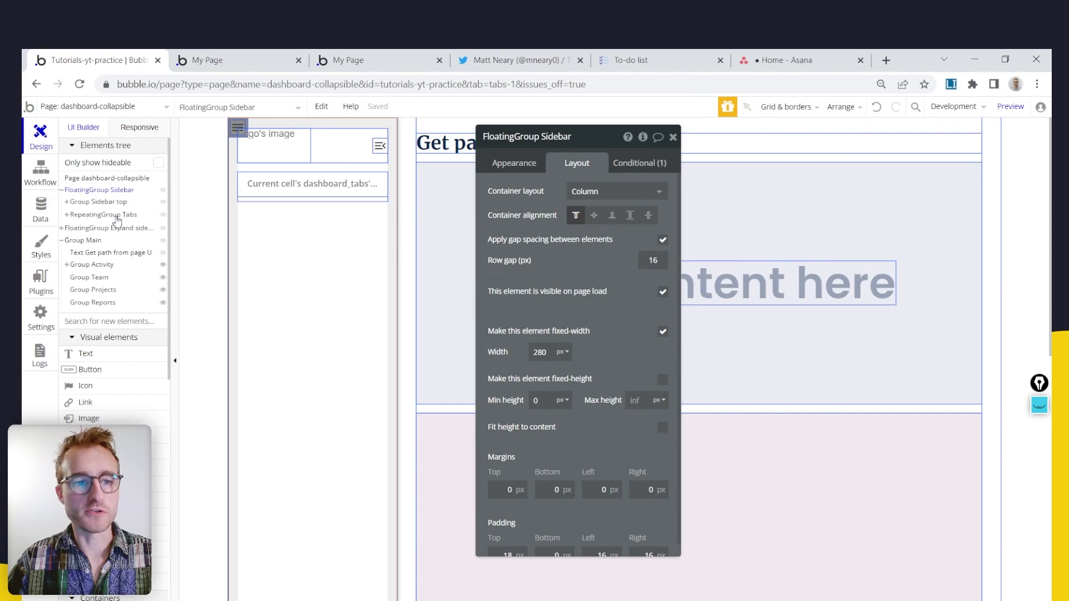
Try a top margin of 34 px on FloatingGroup Expand sidebar and settle on 30 px
{"action": "left_click", "coordinate": [110, 228]}
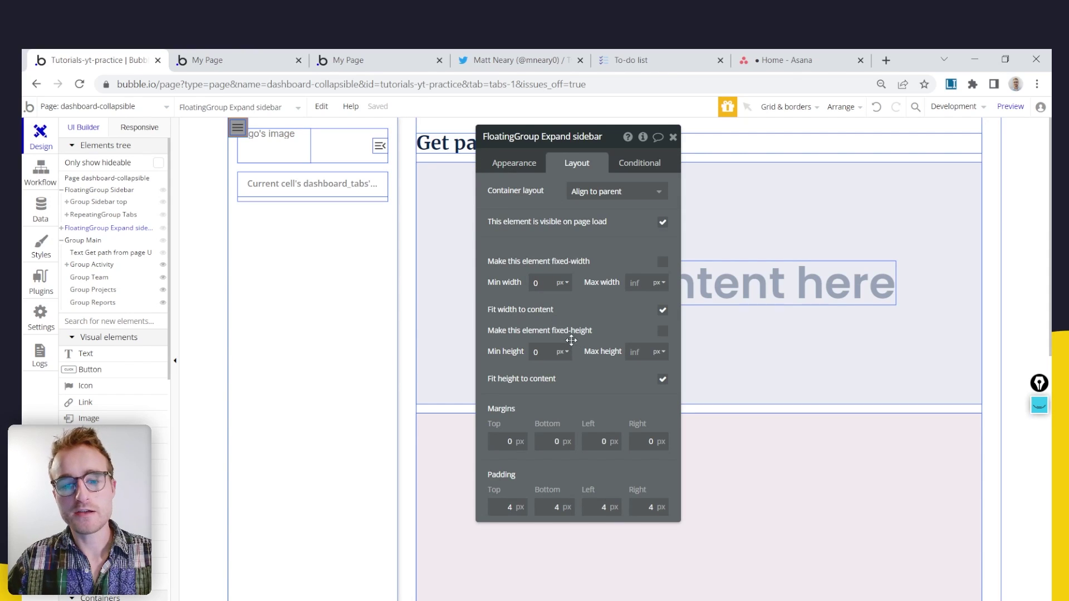
{"action": "left_click_drag", "start_coordinate": [568, 402], "coordinate": [560, 360]}
{"action": "left_click", "coordinate": [500, 399]}
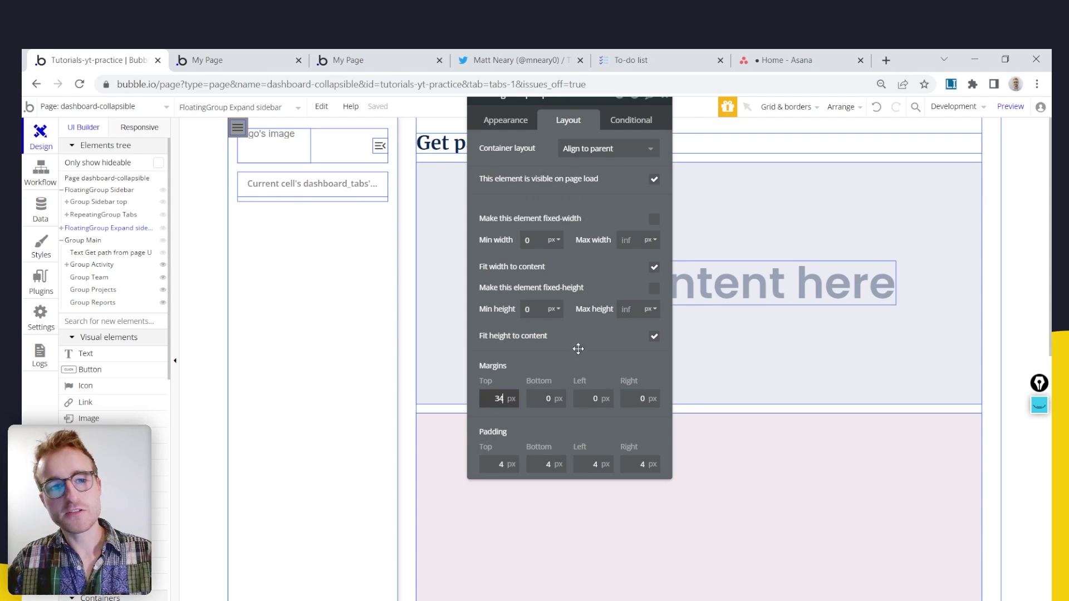
{"action": "type", "text": "34"}
{"action": "left_click_drag", "start_coordinate": [565, 350], "coordinate": [627, 349]}
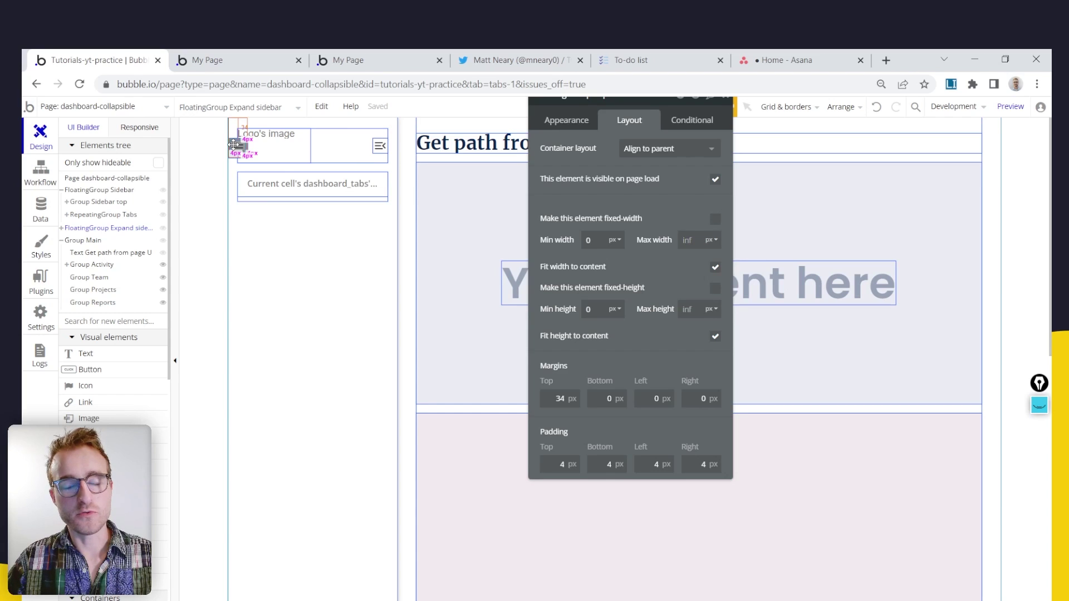
{"action": "double_click", "coordinate": [560, 399]}
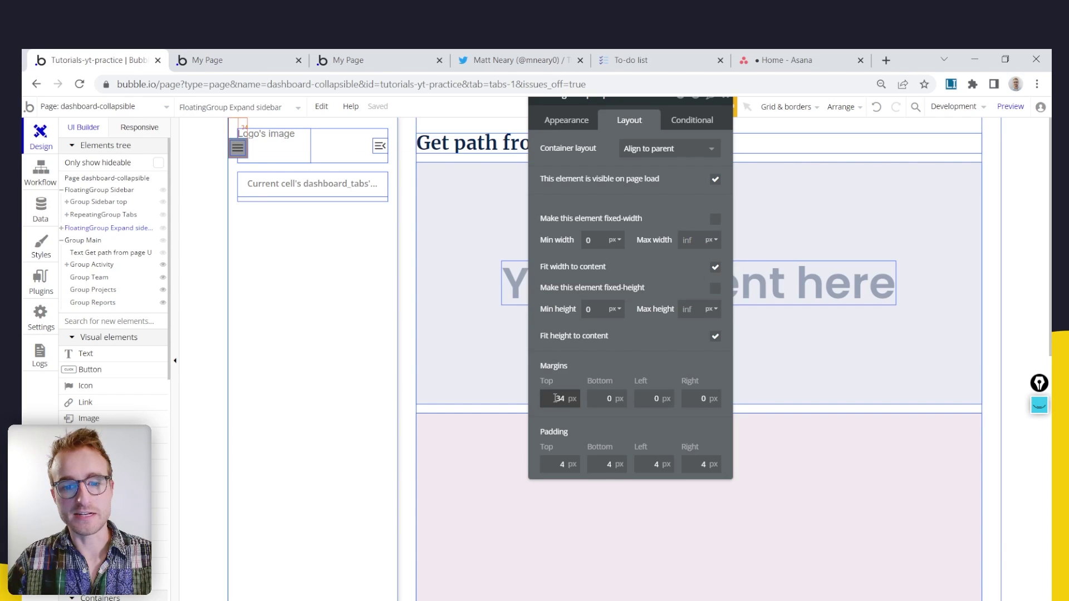
{"action": "type", "text": "30"}
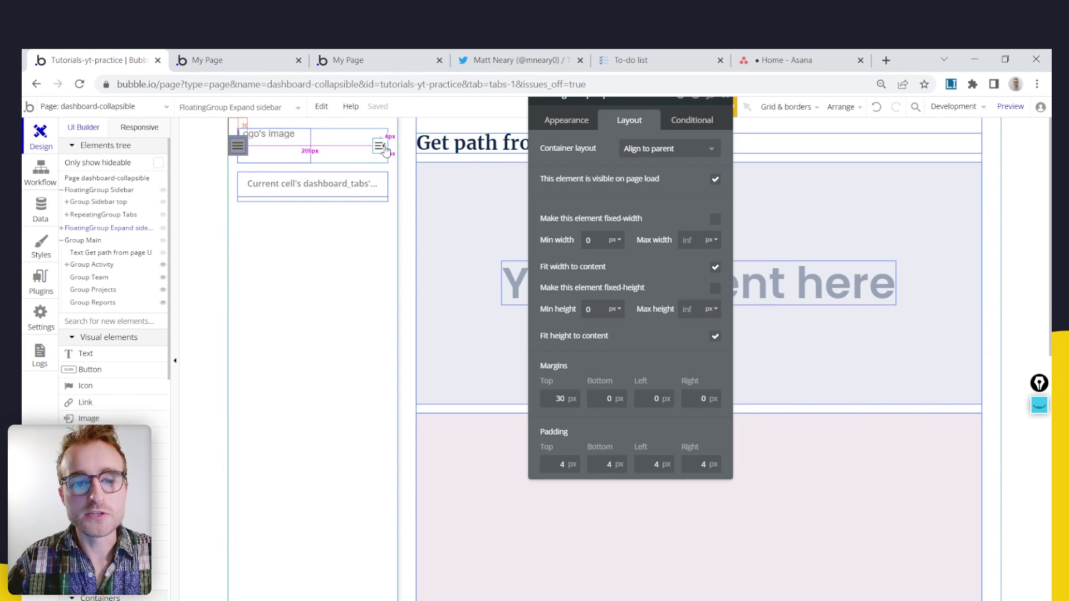
Inspect the menu icon's layout and check its placement on the Activity and Projects tabs of the dashboard preview
{"action": "left_click", "coordinate": [239, 146]}
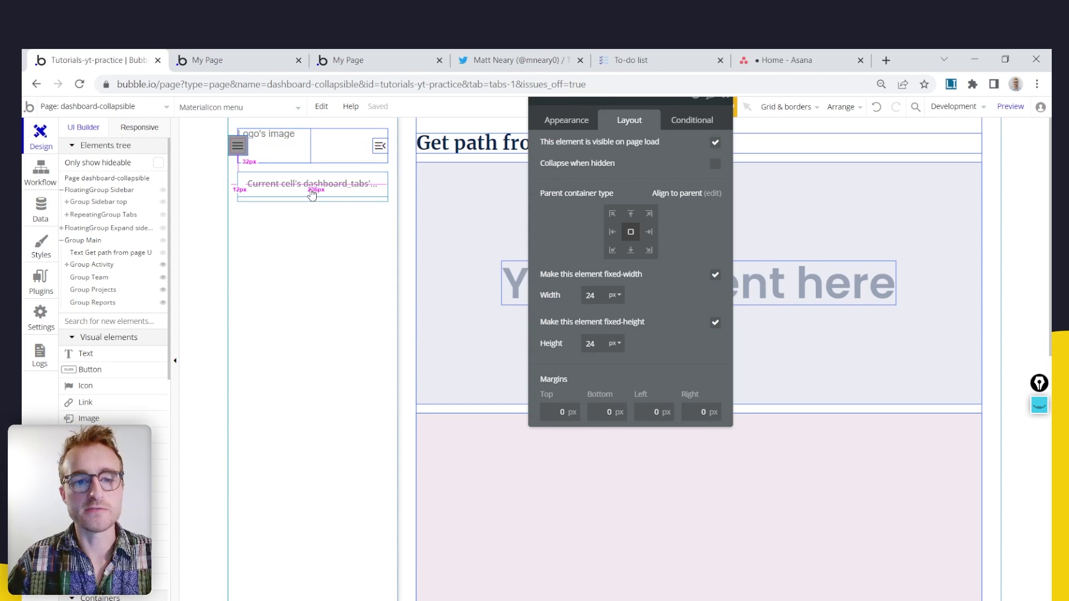
{"action": "left_click", "coordinate": [198, 58]}
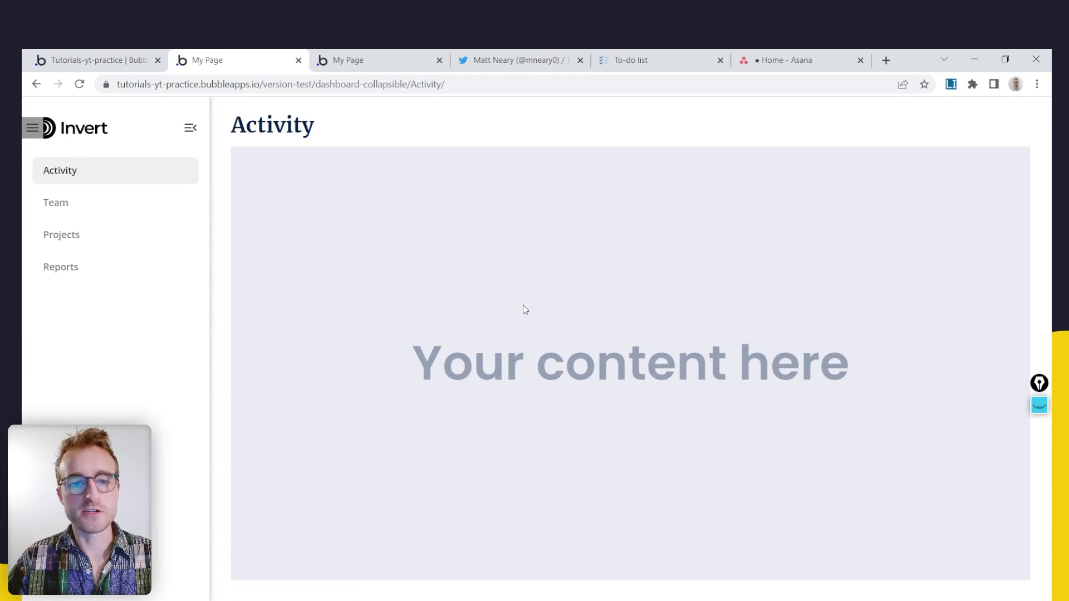
{"action": "left_click", "coordinate": [84, 241]}
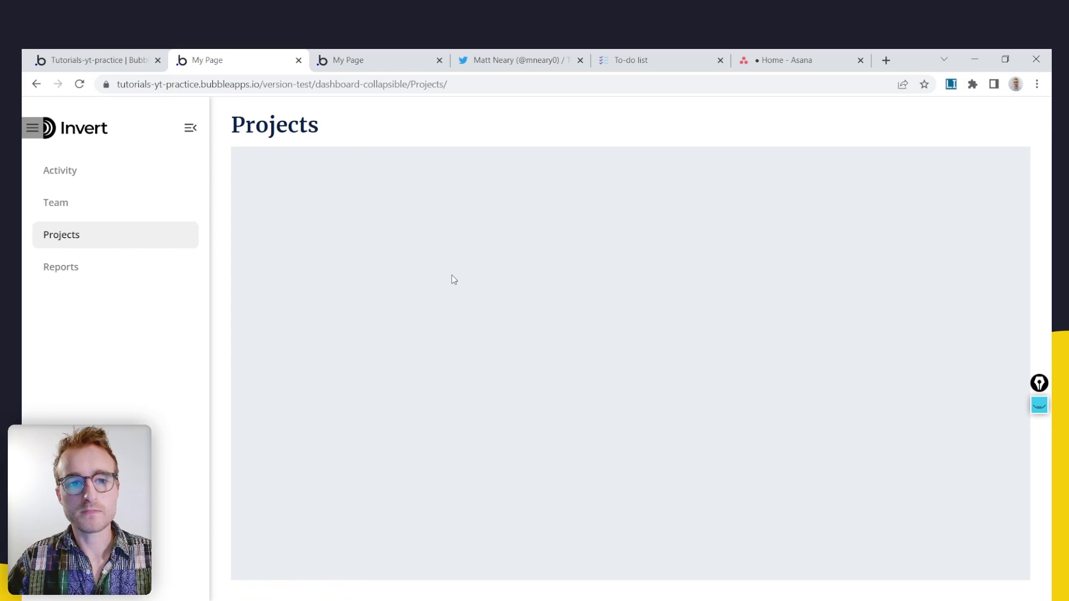
{"action": "left_click", "coordinate": [65, 53]}
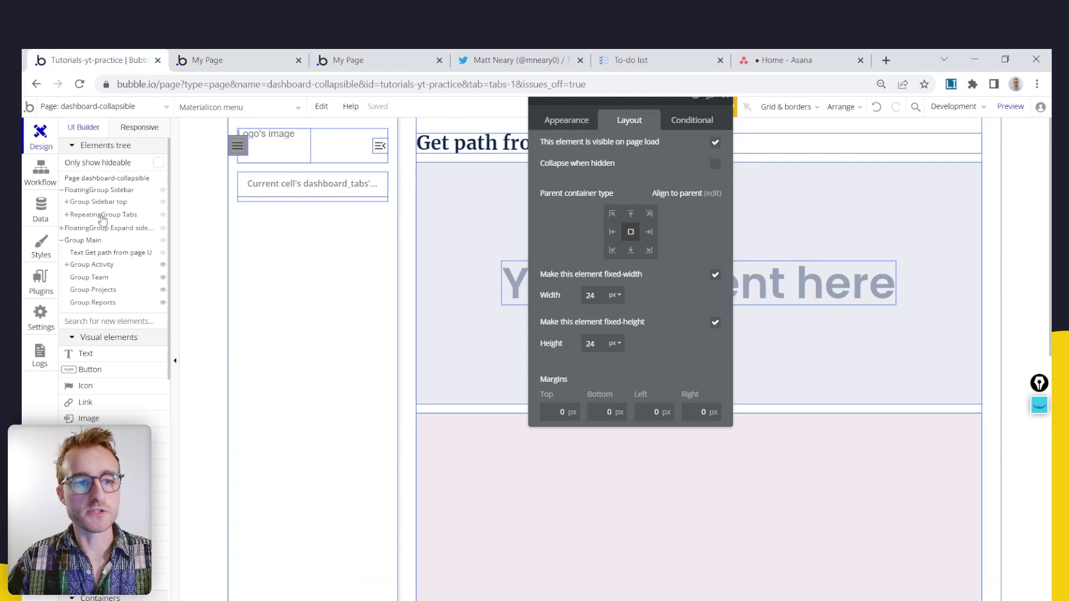
Try a minimum height of 600 px on Group Main and undo it
{"action": "left_click", "coordinate": [82, 240]}
{"action": "left_click_drag", "start_coordinate": [627, 261], "coordinate": [569, 212]}
{"action": "scroll", "coordinate": [570, 212], "scroll_direction": "down", "scroll_amount": 3}
{"action": "left_click", "coordinate": [535, 284]}
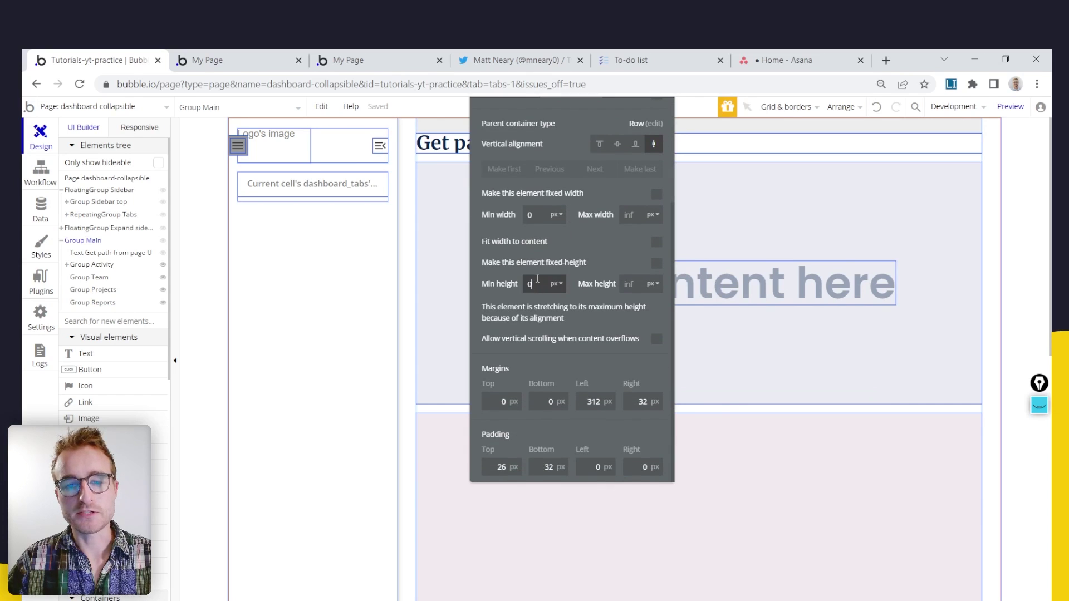
{"action": "type", "text": "600"}
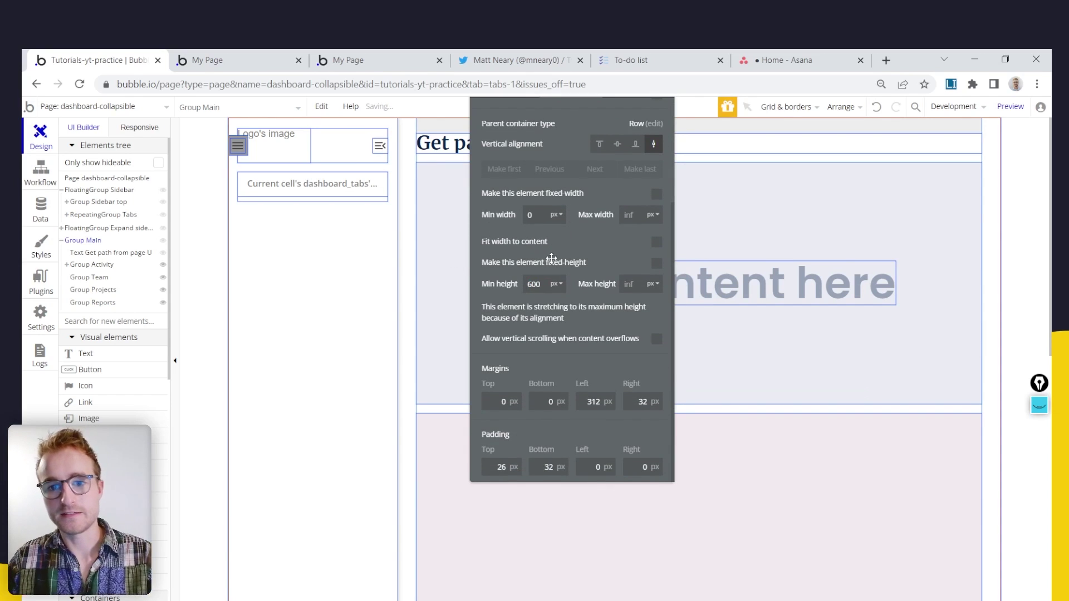
{"action": "left_click", "coordinate": [877, 106]}
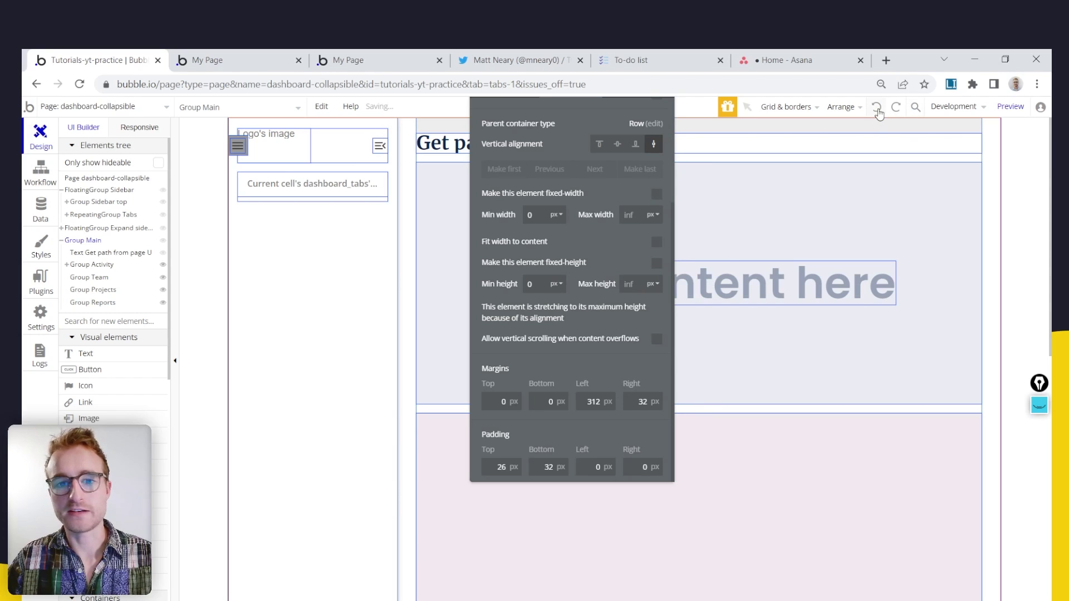
Set the minimum height of Group Activity to 800 px
{"action": "left_click", "coordinate": [67, 266]}
{"action": "left_click", "coordinate": [89, 267]}
{"action": "left_click", "coordinate": [535, 292]}
{"action": "key", "text": "BackSpace"}
{"action": "key", "text": "BackSpace"}
{"action": "key", "text": "BackSpace"}
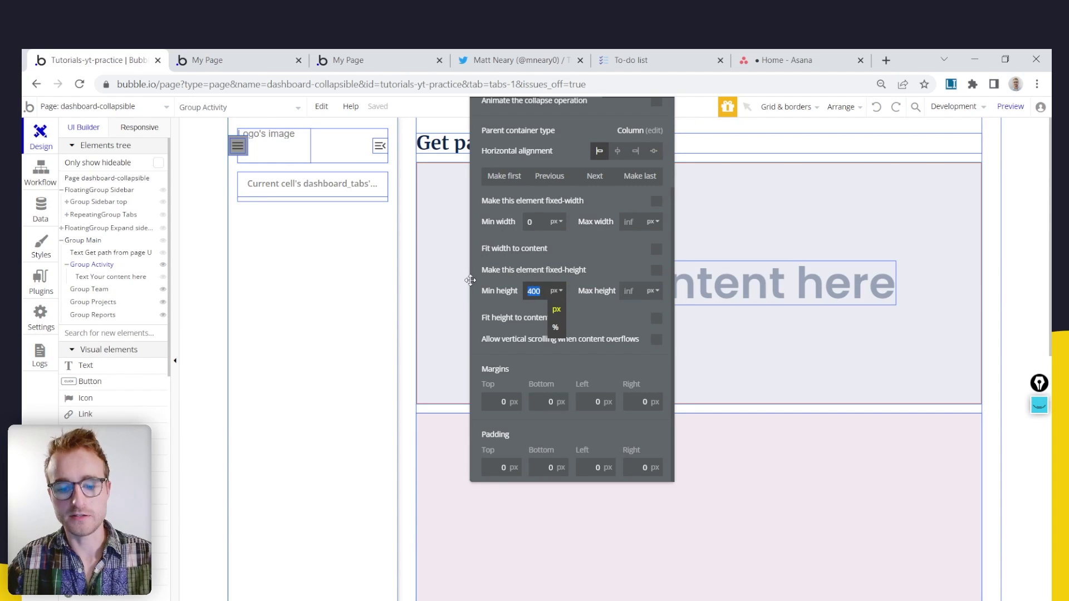
{"action": "type", "text": "800"}
Refresh the dashboard preview, collapse the sidebar, and check how the floating menu icon behaves while the Activity page scrolls
{"action": "left_click", "coordinate": [260, 56]}
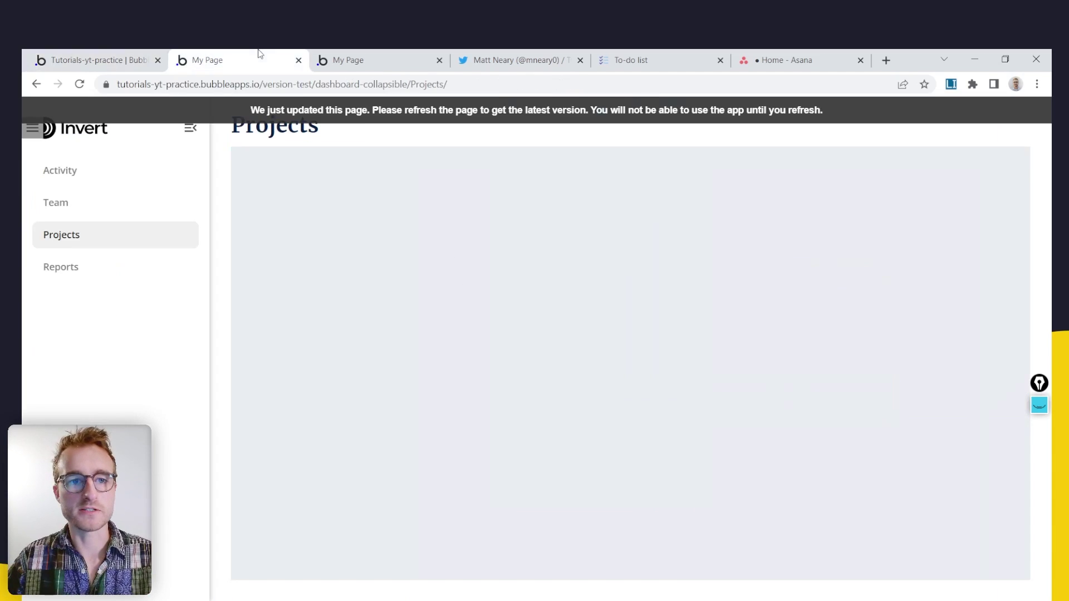
{"action": "left_click", "coordinate": [364, 124]}
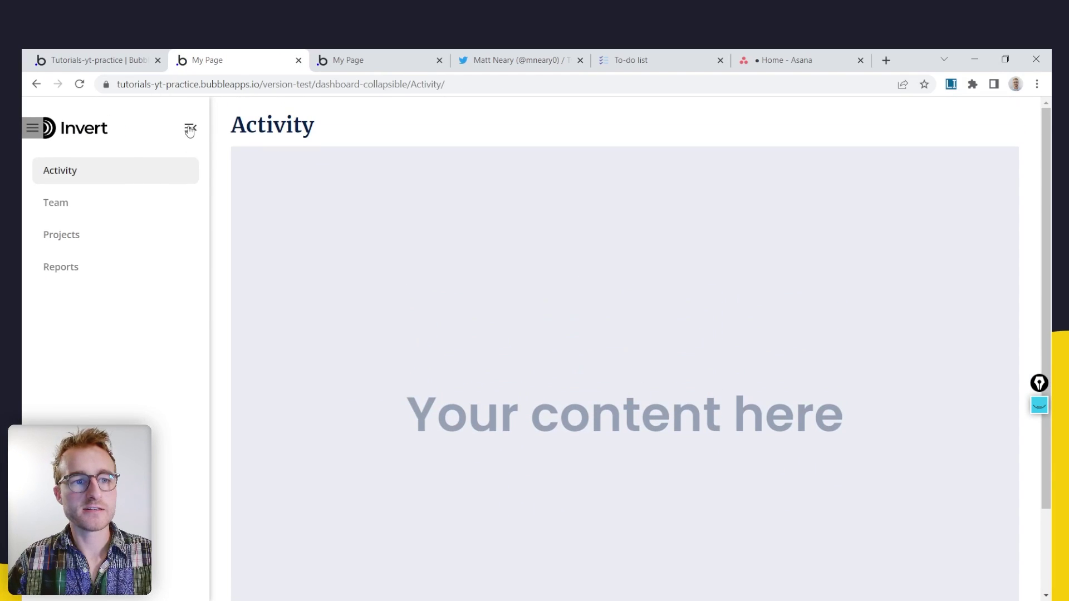
{"action": "left_click", "coordinate": [190, 129]}
{"action": "scroll", "coordinate": [357, 267], "scroll_direction": "down", "scroll_amount": 2}
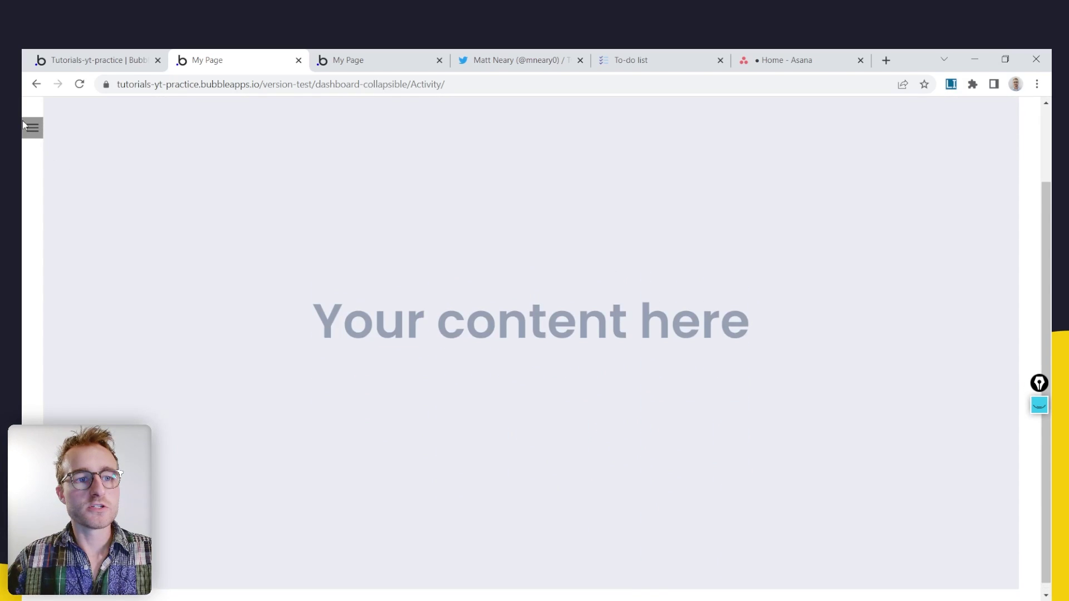
Give FloatingGroup Expand sidebar a flat color background of #FFFFFF
{"action": "left_click", "coordinate": [89, 56]}
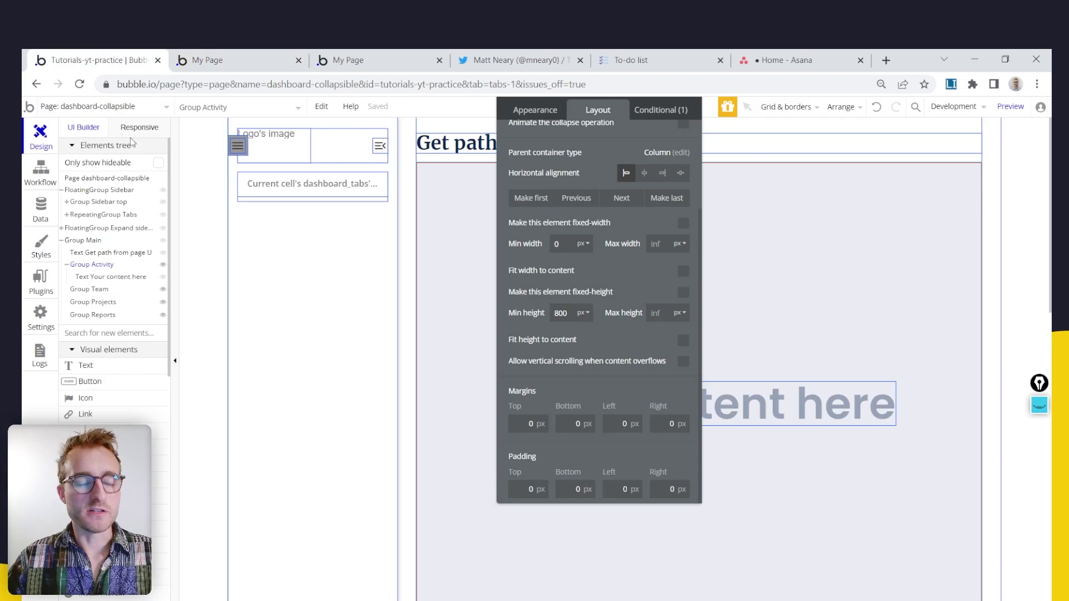
{"action": "left_click", "coordinate": [245, 144]}
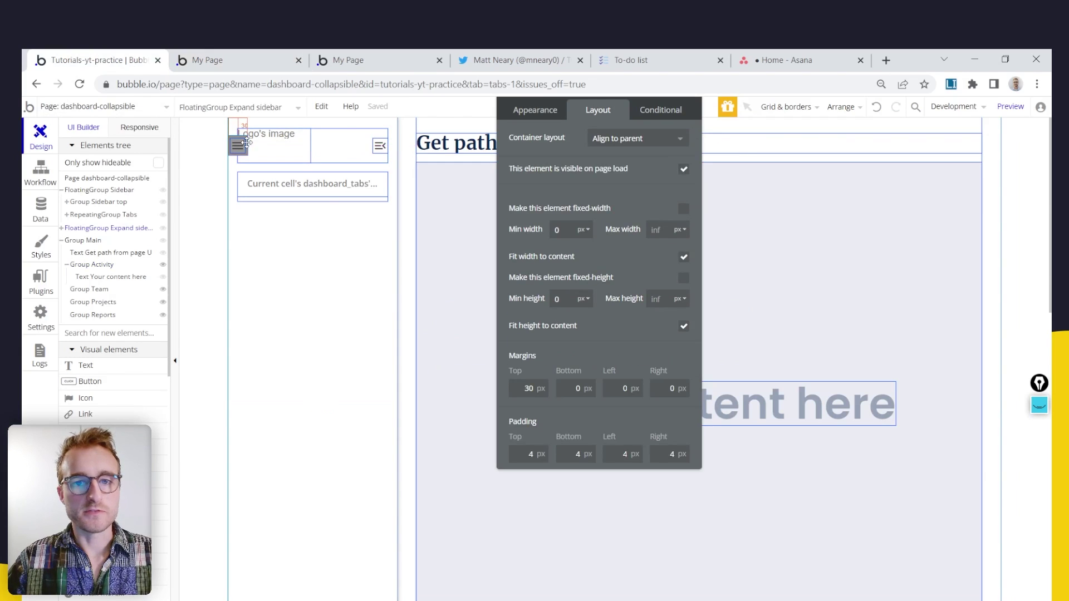
{"action": "left_click", "coordinate": [462, 177]}
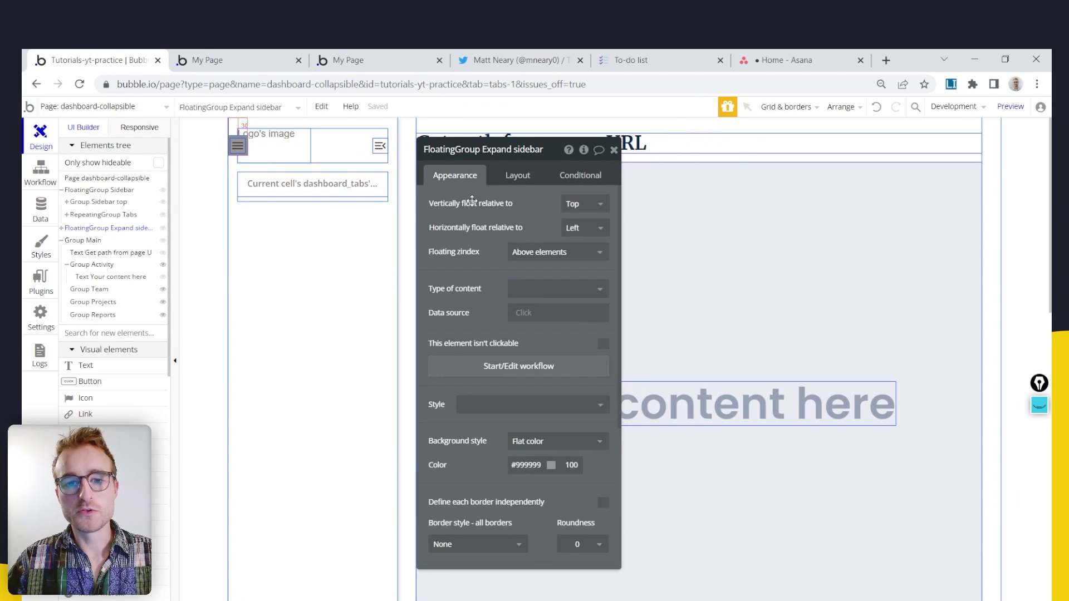
{"action": "left_click", "coordinate": [469, 361]}
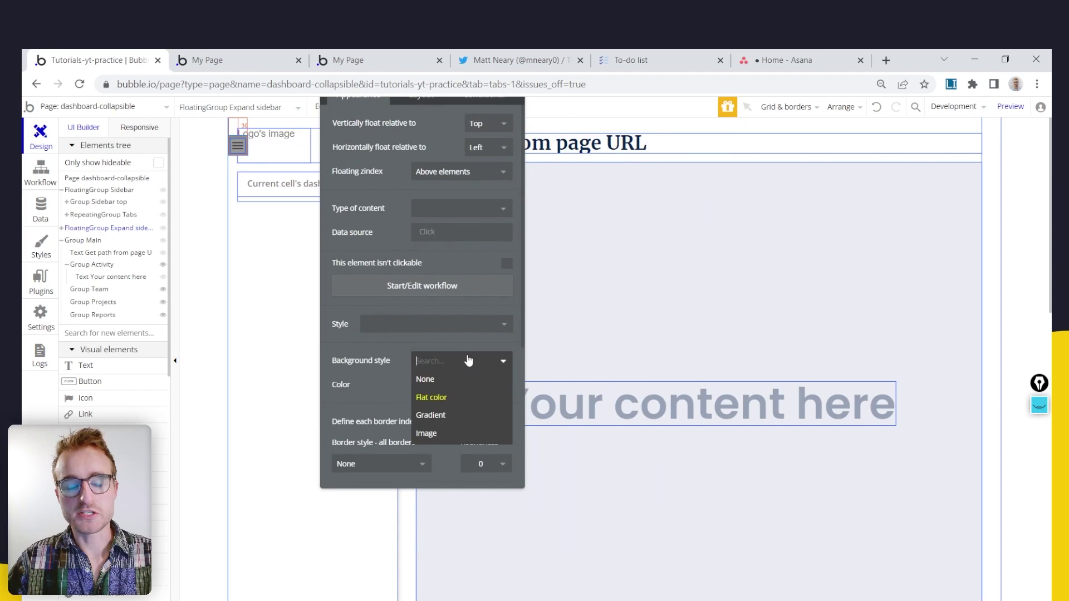
{"action": "left_click", "coordinate": [461, 397]}
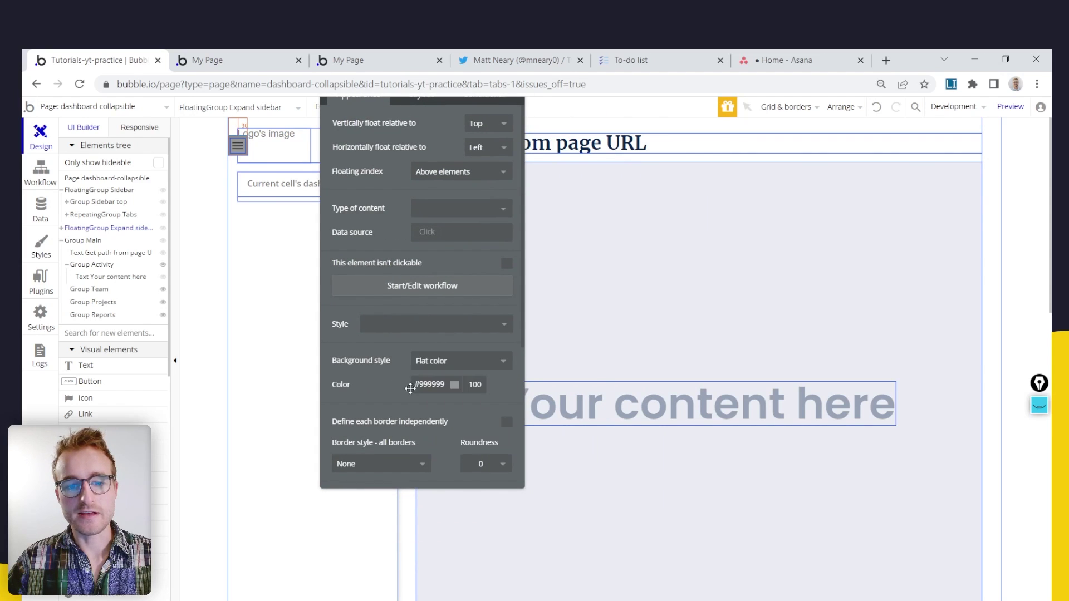
Review the shadow settings of FloatingGroup Sidebar and create a new floating group style named "Floating group" from its appearance
{"action": "left_click", "coordinate": [369, 363]}
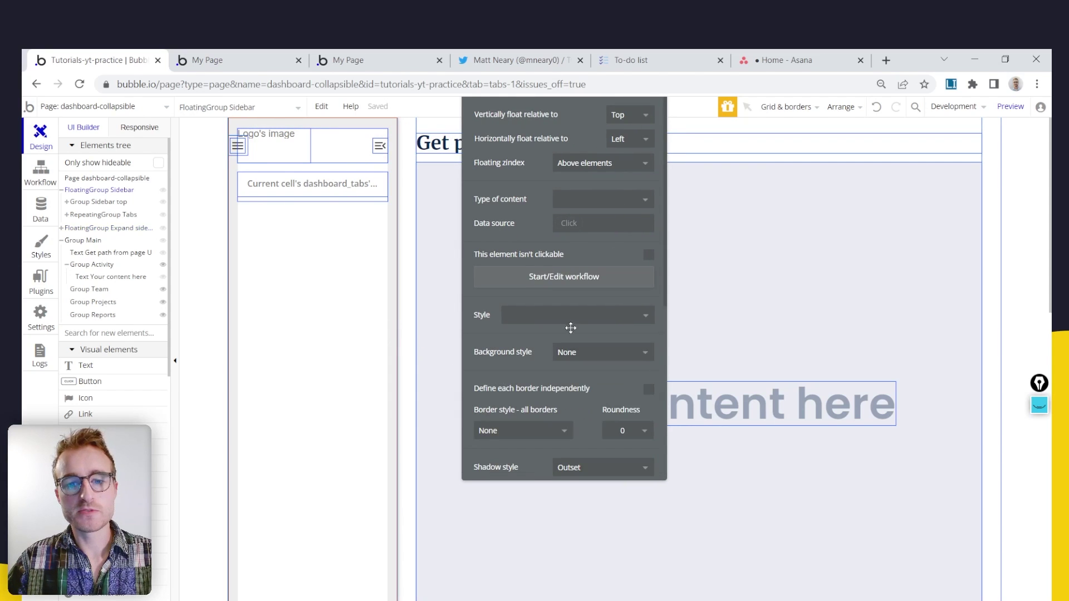
{"action": "scroll", "coordinate": [541, 329], "scroll_direction": "down", "scroll_amount": 5}
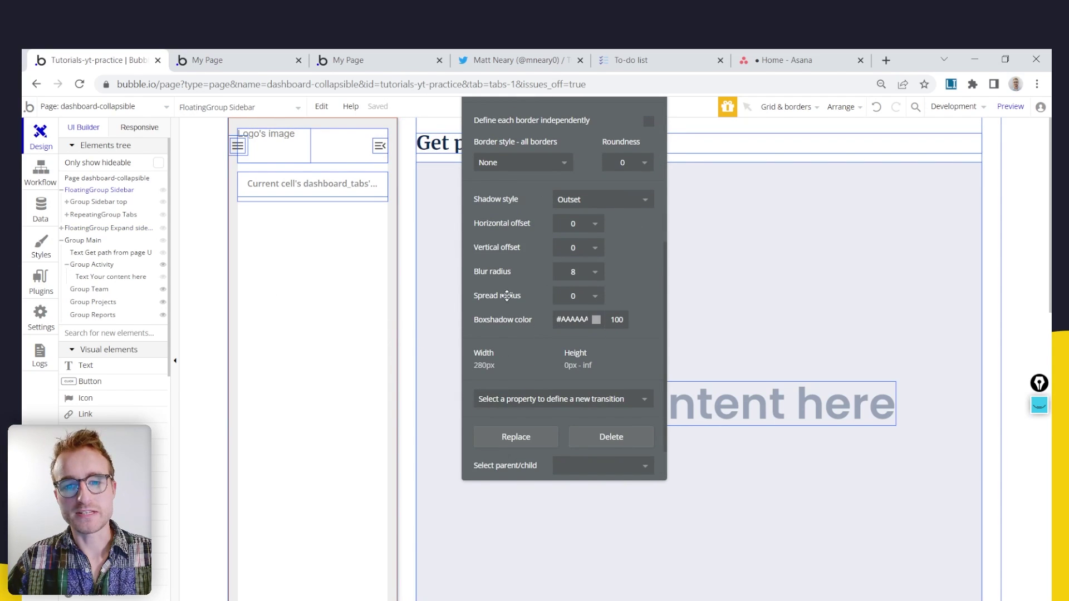
{"action": "scroll", "coordinate": [609, 277], "scroll_direction": "up", "scroll_amount": 1}
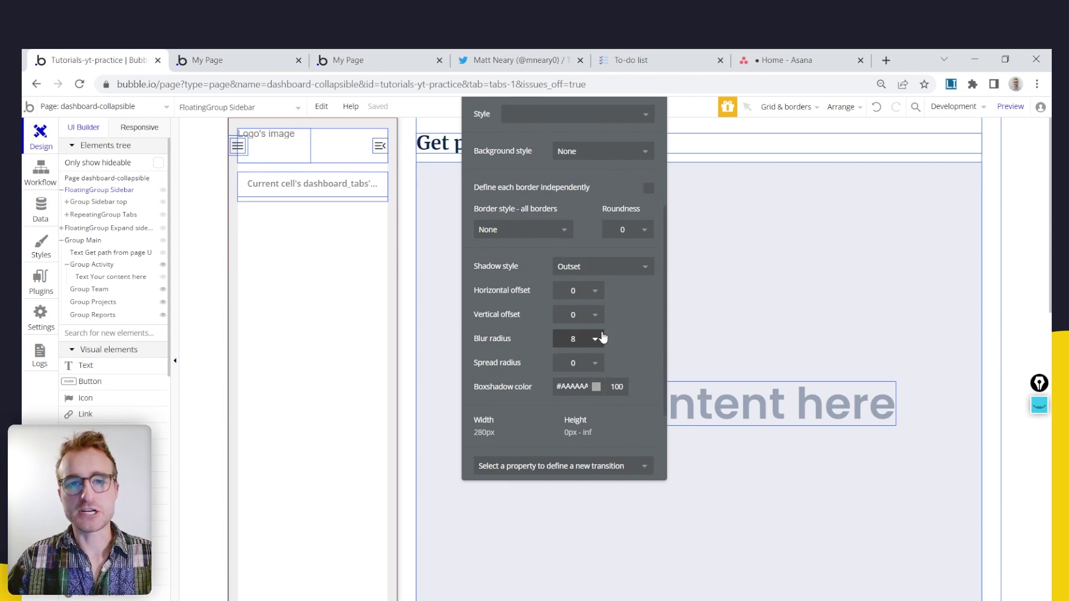
{"action": "scroll", "coordinate": [602, 337], "scroll_direction": "up", "scroll_amount": 4}
{"action": "scroll", "coordinate": [525, 364], "scroll_direction": "down", "scroll_amount": 4}
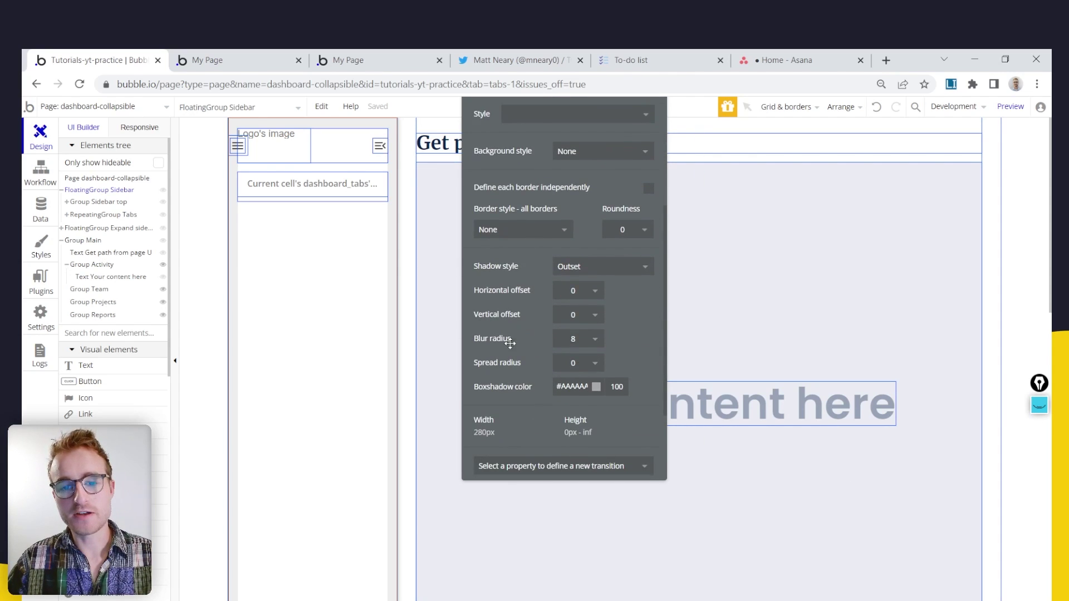
{"action": "scroll", "coordinate": [510, 344], "scroll_direction": "up", "scroll_amount": 4}
{"action": "left_click", "coordinate": [536, 315]}
{"action": "left_click", "coordinate": [554, 352]}
{"action": "type", "text": "Floating group"}
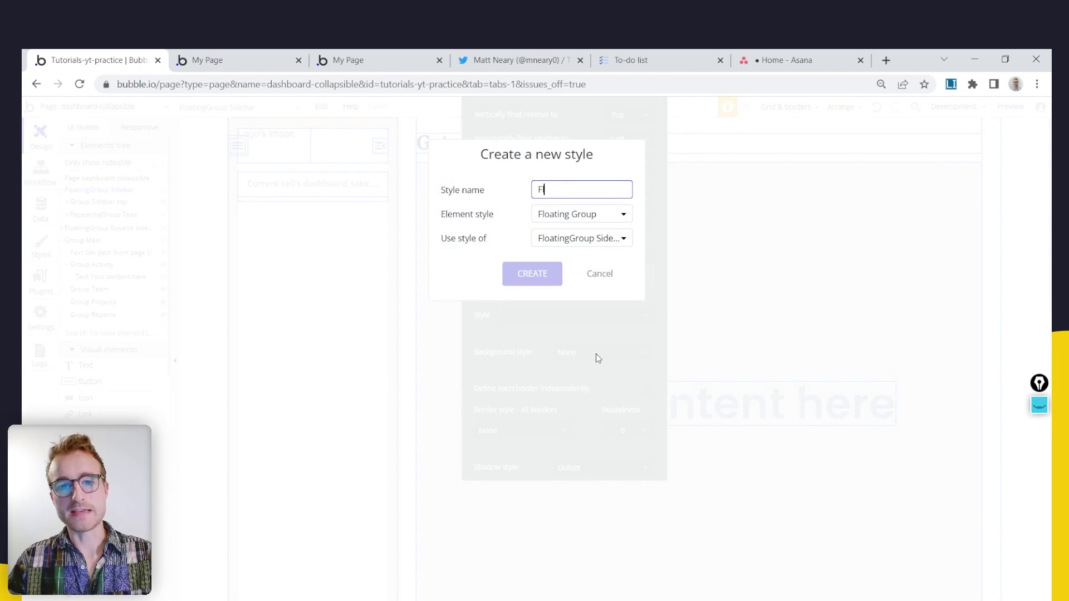
{"action": "key", "text": "Tab"}
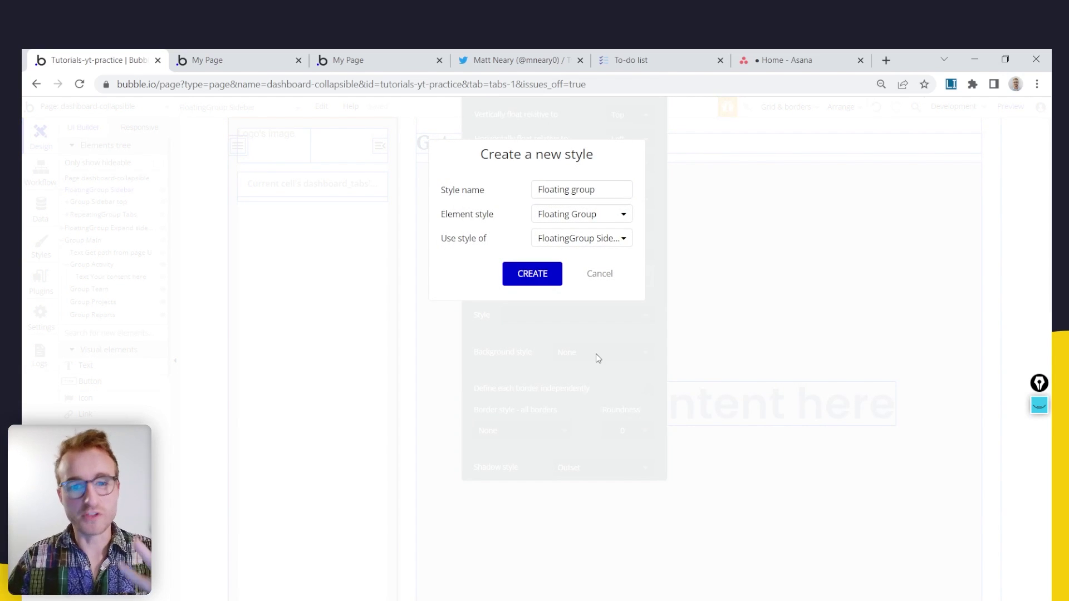
{"action": "left_click", "coordinate": [541, 278]}
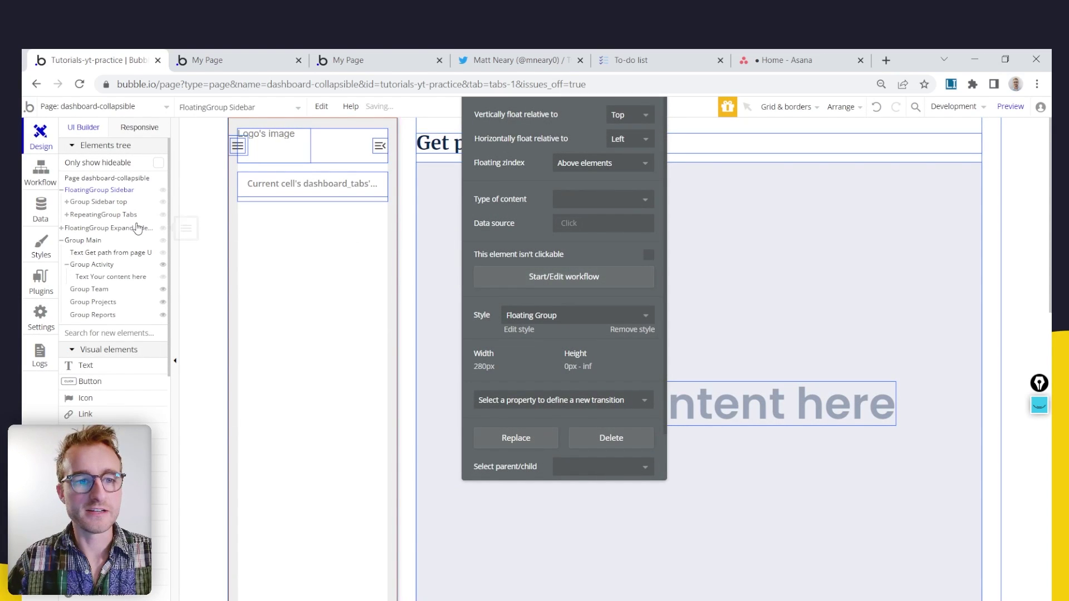
Apply the Floating Group style to FloatingGroup Expand sidebar
{"action": "left_click", "coordinate": [106, 229]}
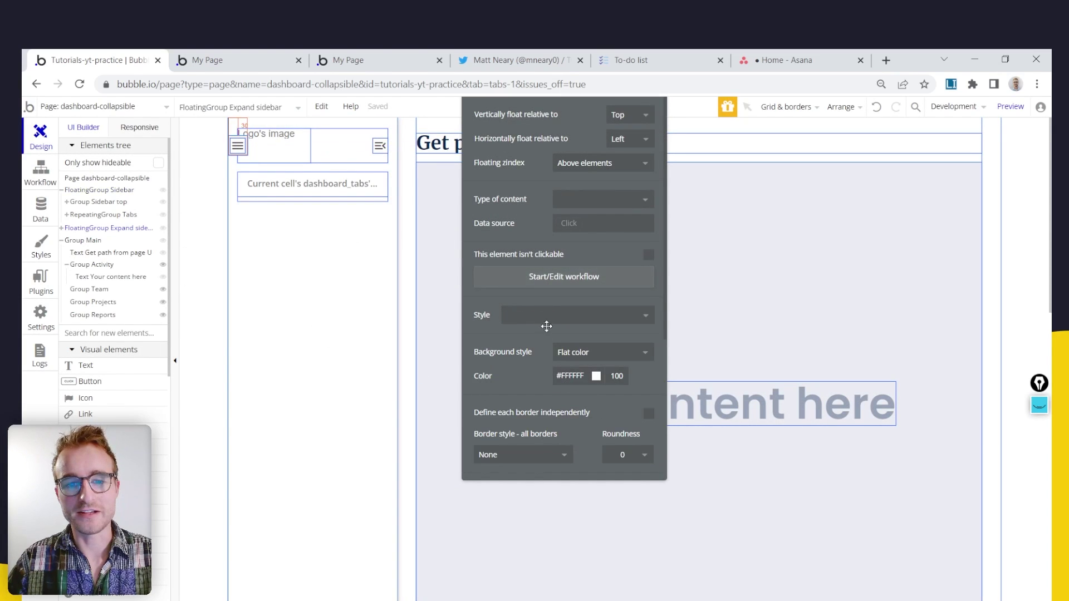
{"action": "left_click", "coordinate": [559, 315]}
{"action": "left_click", "coordinate": [556, 353]}
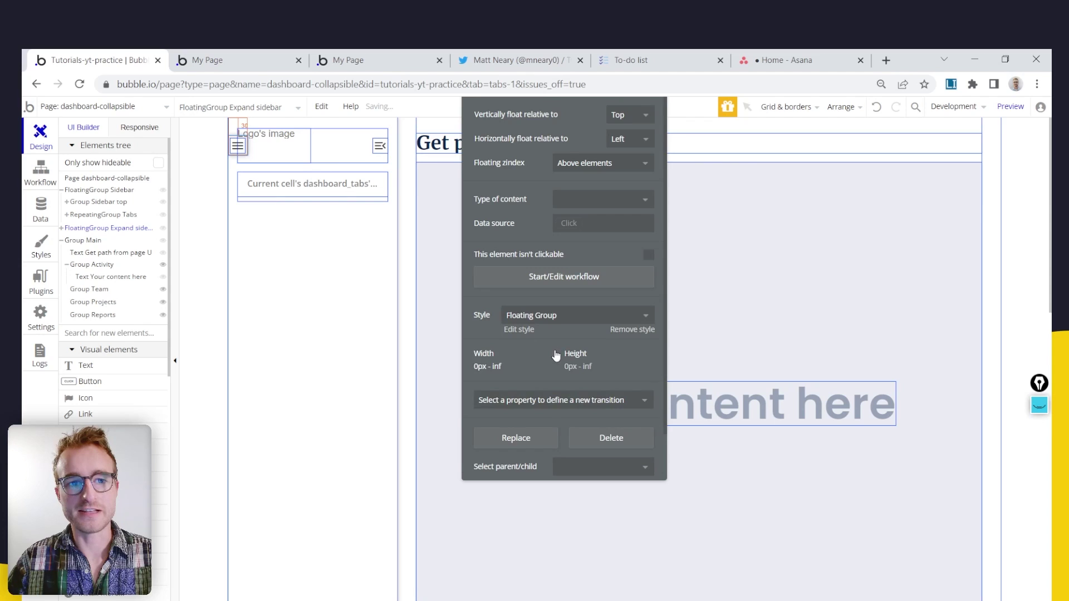
Check the styled floating menu icon in the dashboard preview with the sidebar expanded and collapsed
{"action": "left_click", "coordinate": [216, 59]}
{"action": "left_click", "coordinate": [341, 106]}
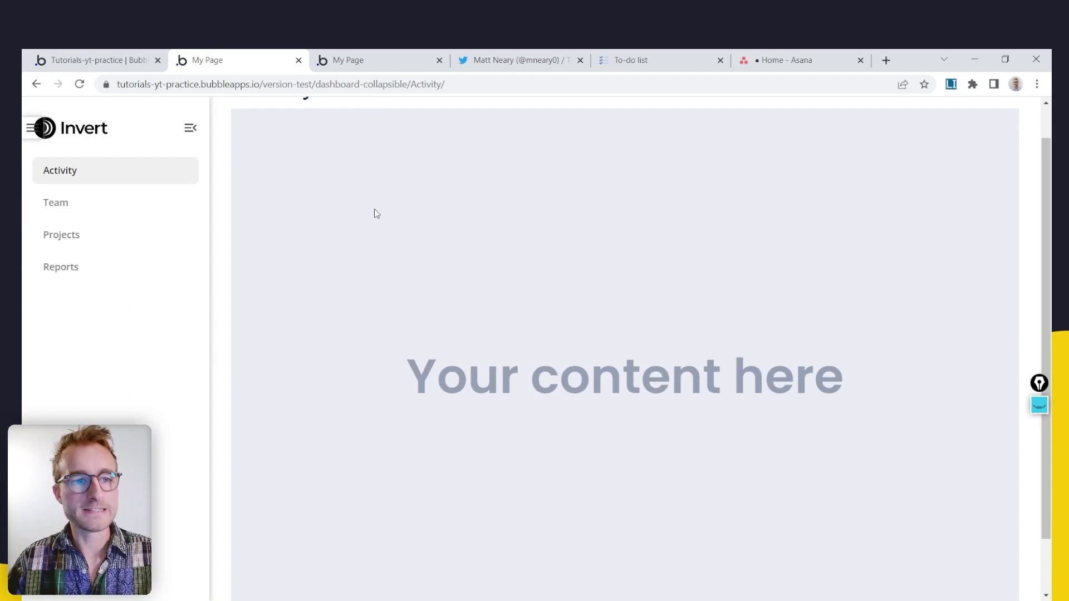
{"action": "left_click", "coordinate": [191, 130]}
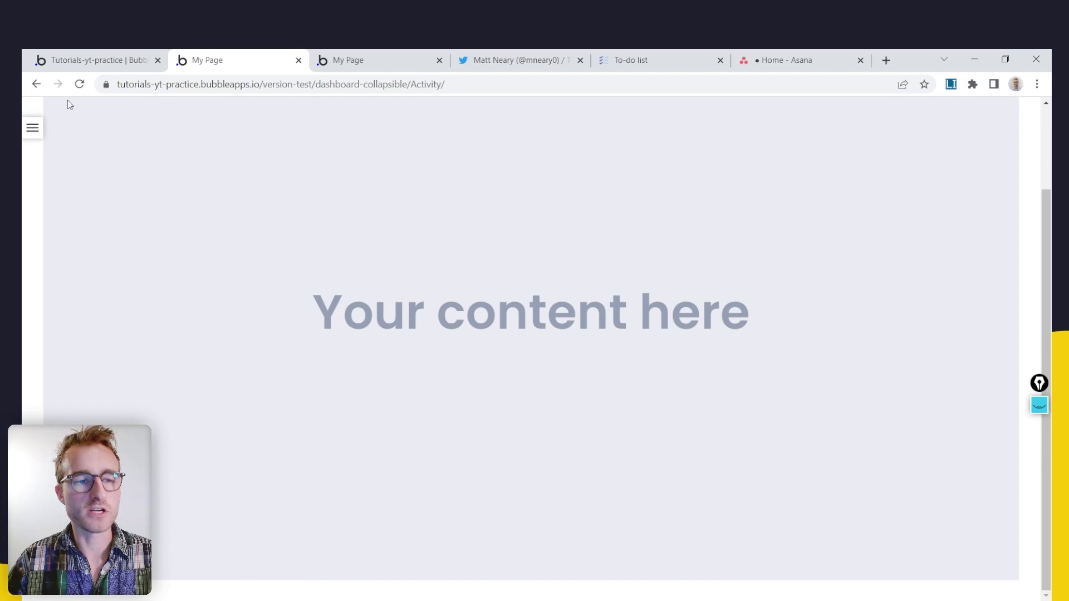
Edit the Floating Group style so that its background is a flat color of #FFFFFF
{"action": "left_click", "coordinate": [95, 60]}
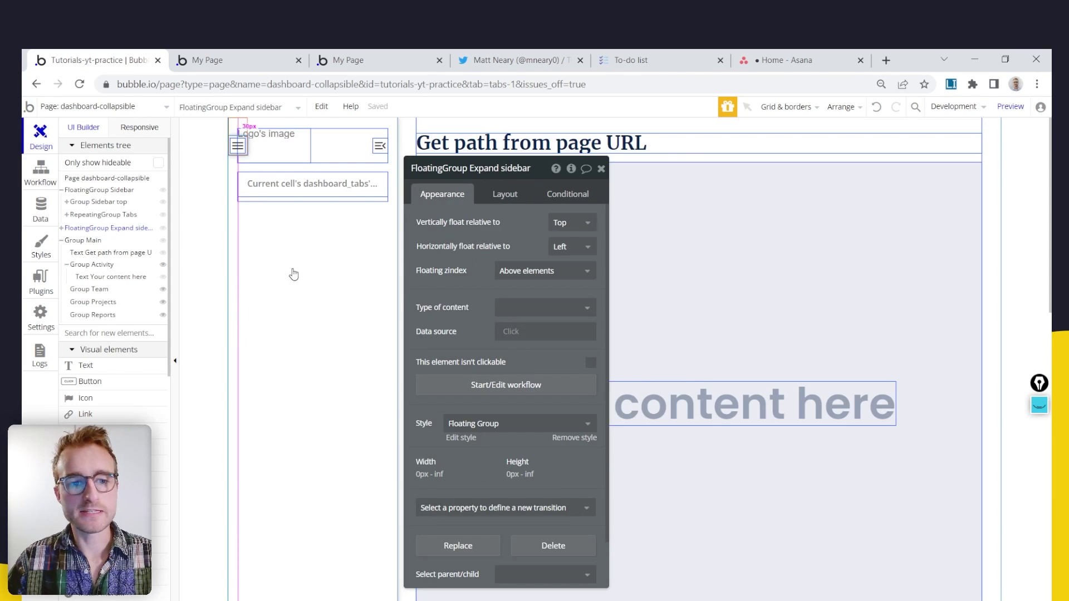
{"action": "left_click", "coordinate": [461, 438]}
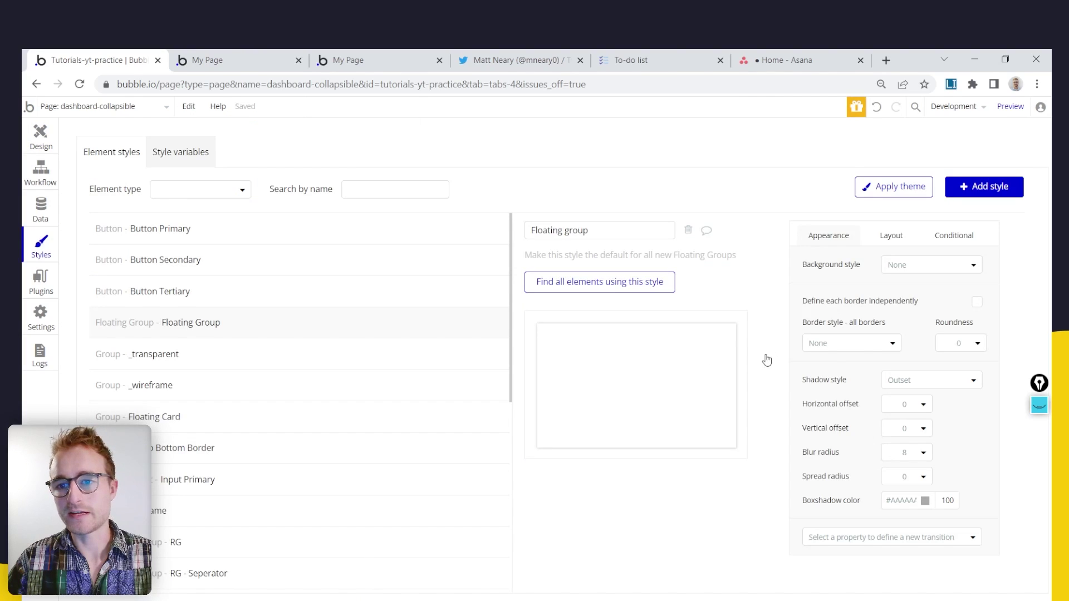
{"action": "left_click", "coordinate": [939, 273]}
{"action": "left_click", "coordinate": [917, 306]}
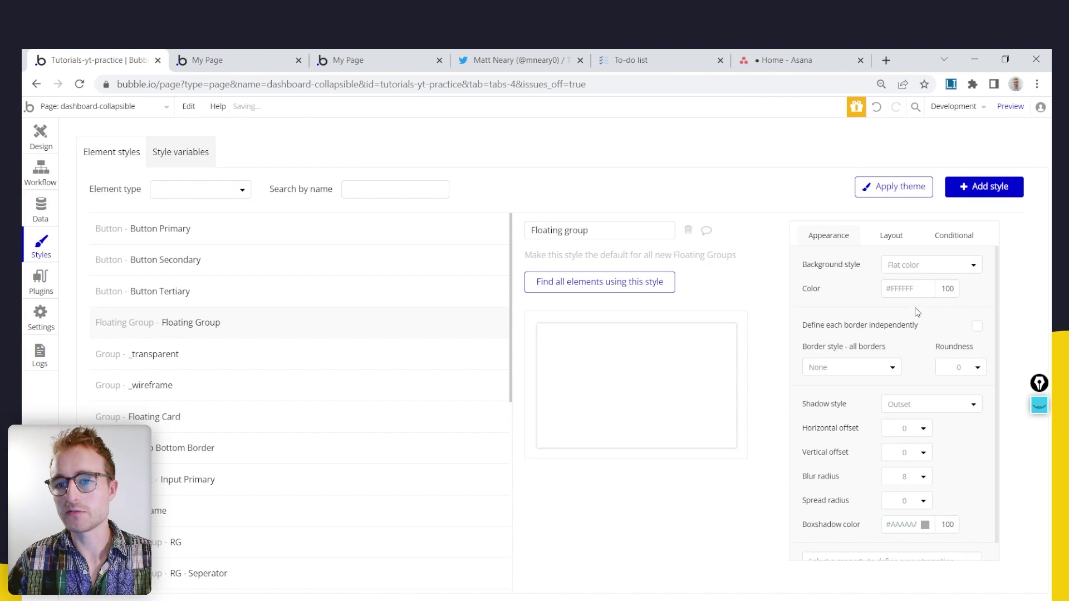
Return to the page design and make FloatingGroup Expand sidebar not visible on page load
{"action": "left_click", "coordinate": [40, 136]}
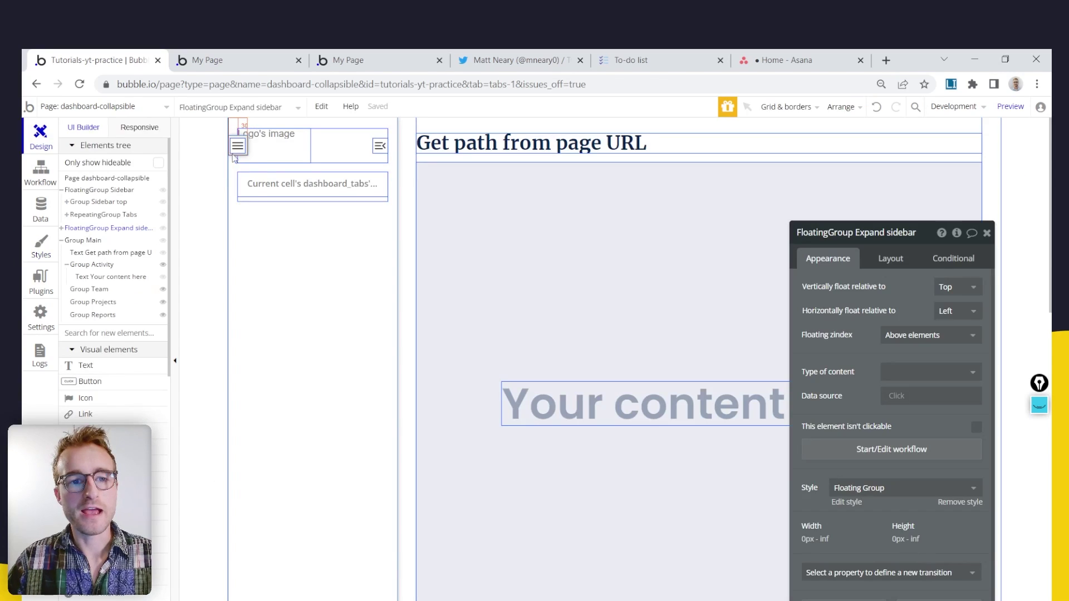
{"action": "left_click_drag", "start_coordinate": [651, 295], "coordinate": [523, 288]}
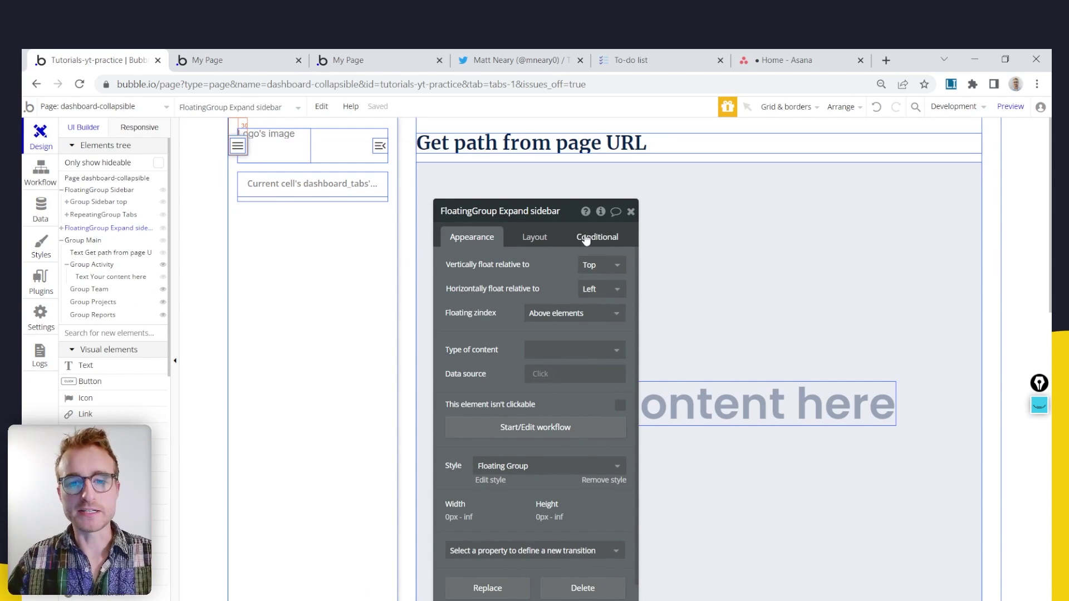
{"action": "left_click", "coordinate": [533, 238]}
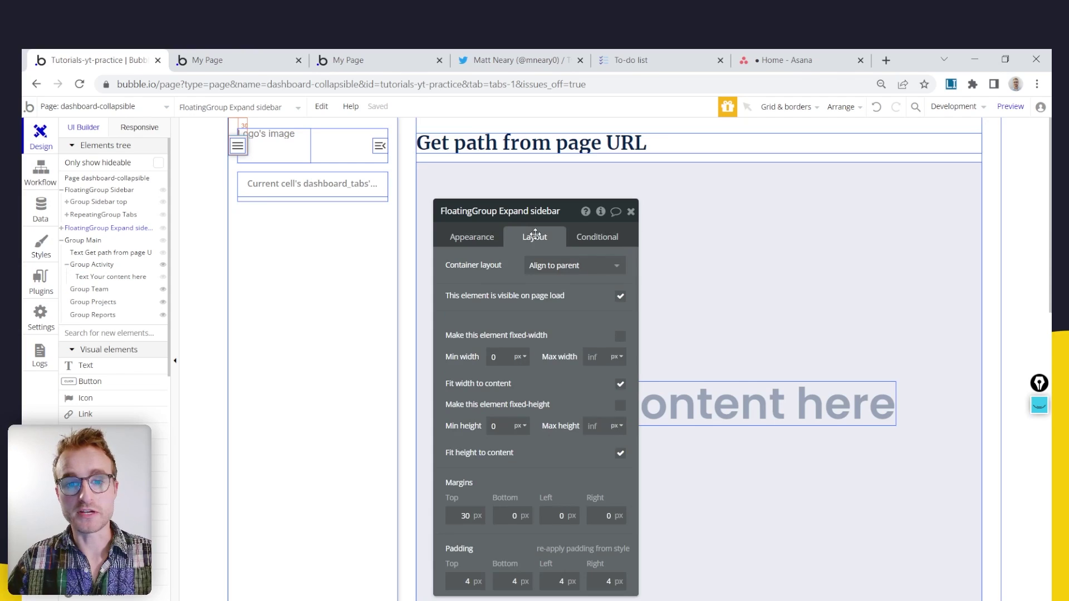
{"action": "left_click", "coordinate": [621, 297]}
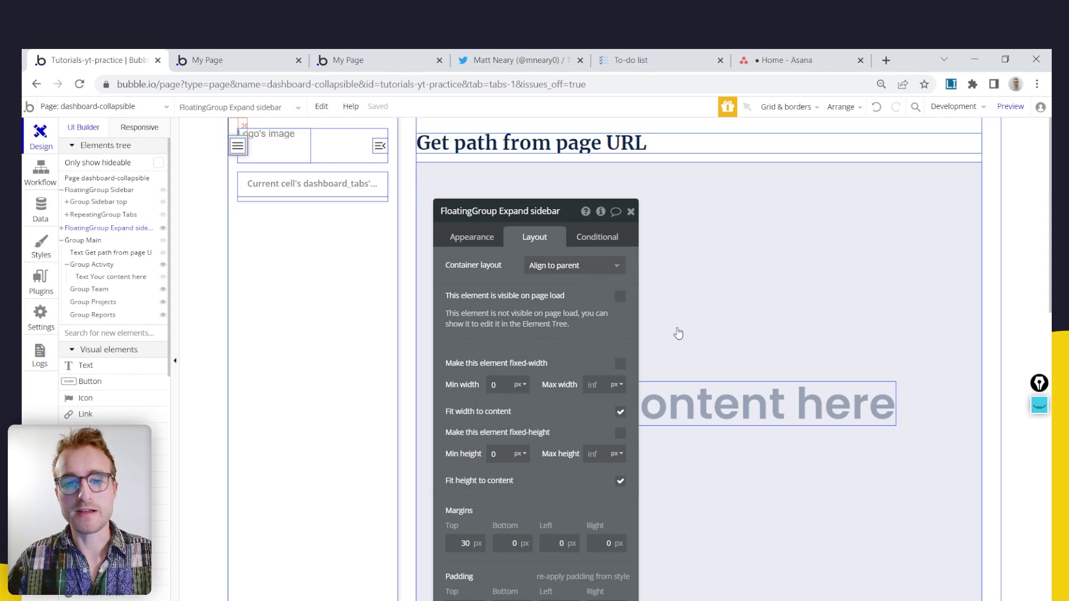
Add a condition to FloatingGroup Expand sidebar based on dashboard-collapsible's "sidebar visible?" state
{"action": "left_click", "coordinate": [601, 238]}
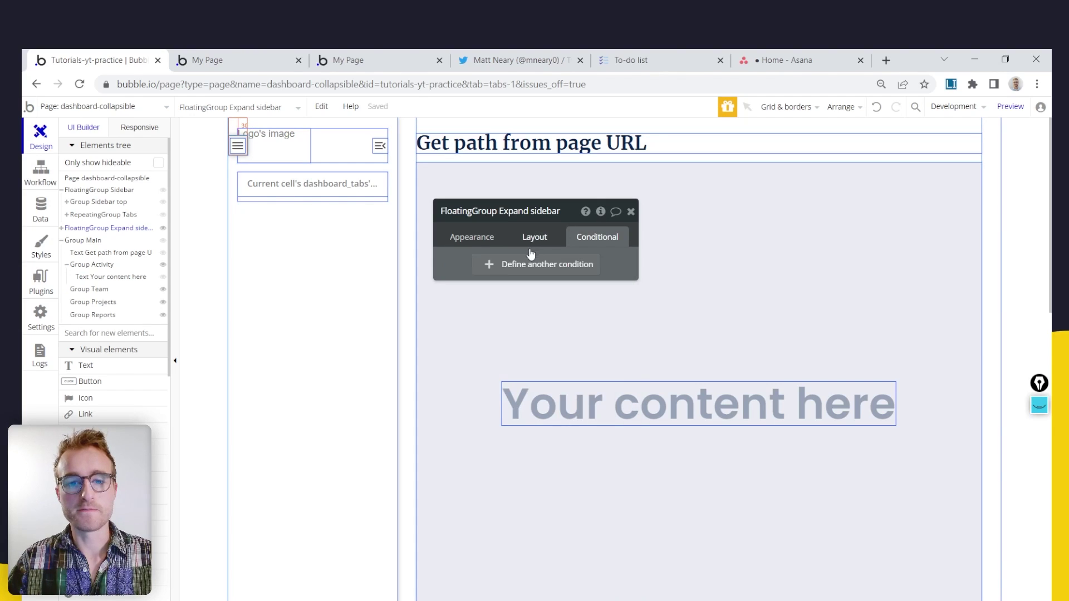
{"action": "left_click", "coordinate": [535, 264]}
{"action": "left_click", "coordinate": [488, 272]}
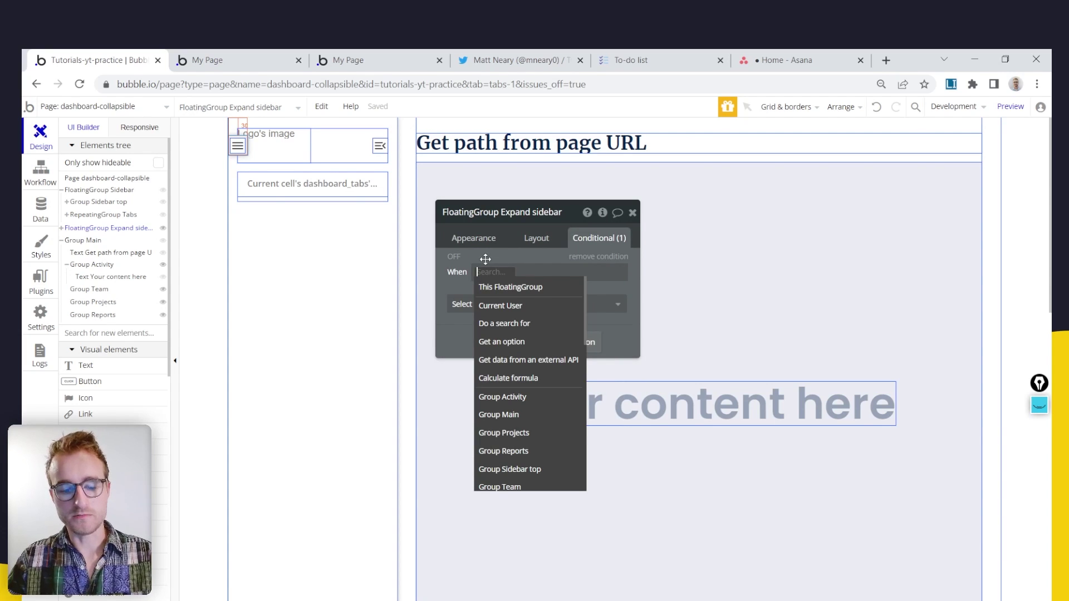
{"action": "type", "text": "dashboard-collapsible"}
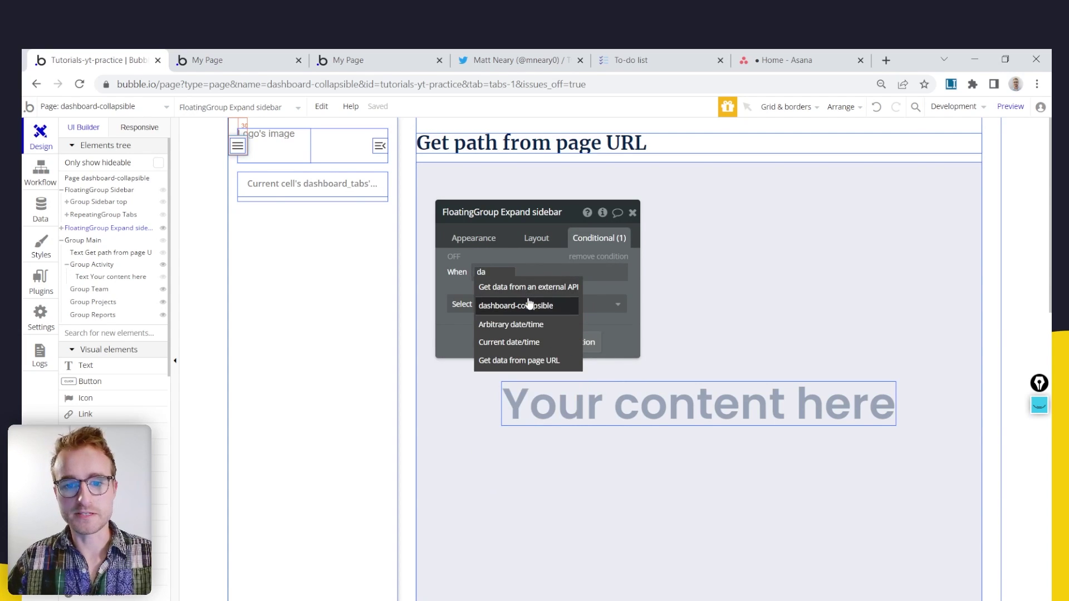
{"action": "left_click", "coordinate": [521, 306]}
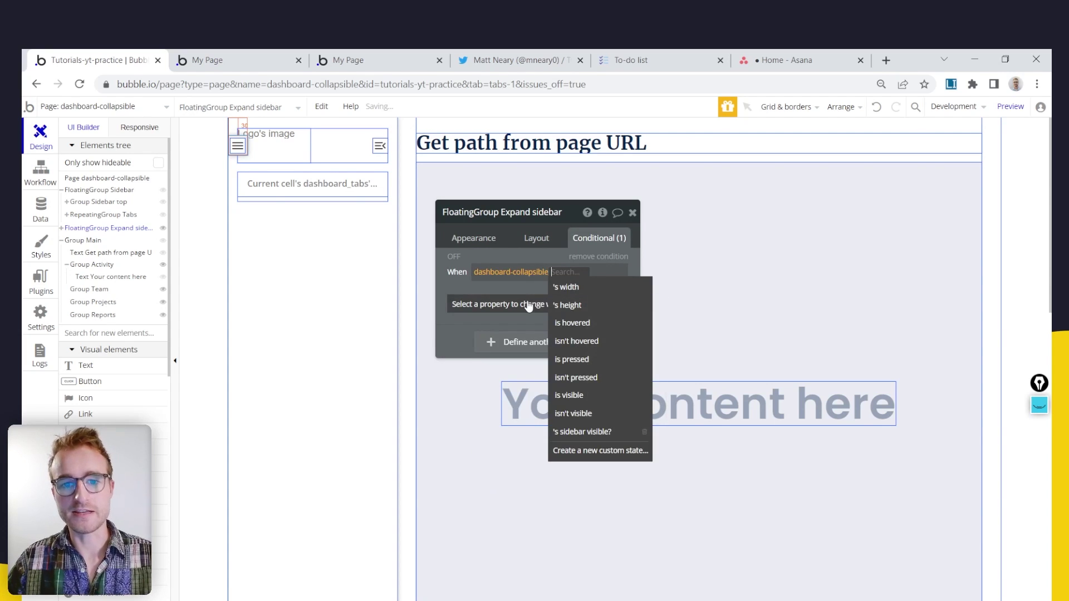
{"action": "left_click", "coordinate": [613, 432]}
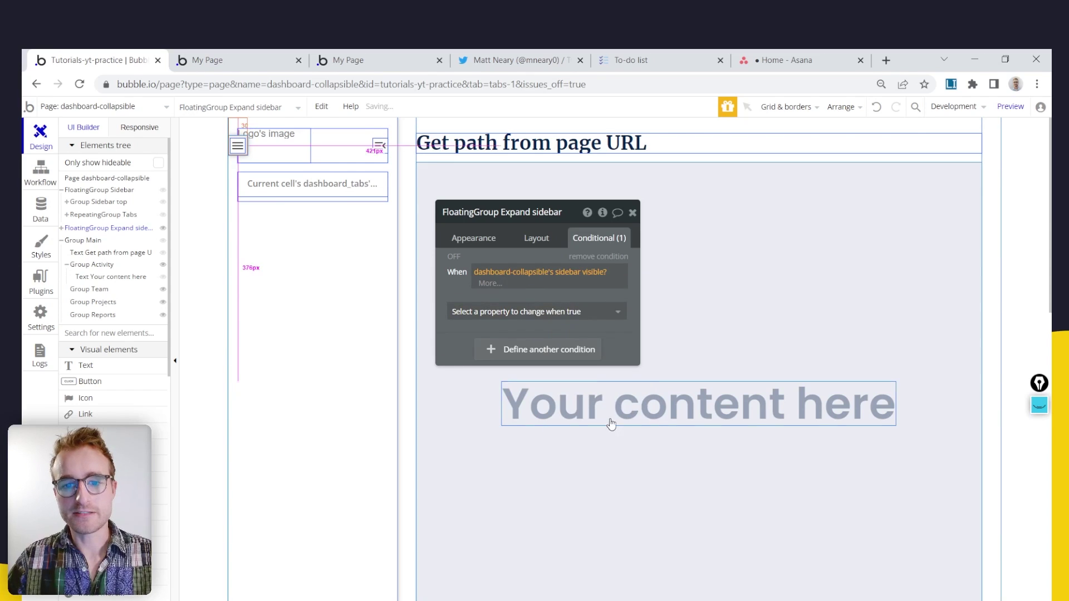
{"action": "left_click", "coordinate": [489, 285]}
{"action": "left_click", "coordinate": [544, 312]}
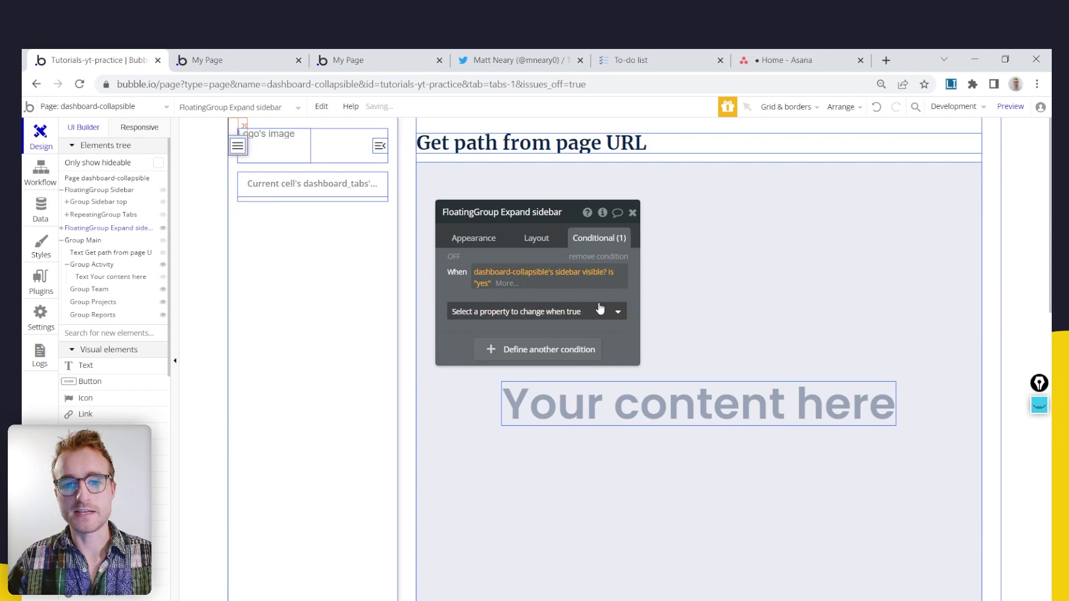
{"action": "key", "text": "ctrl+z"}
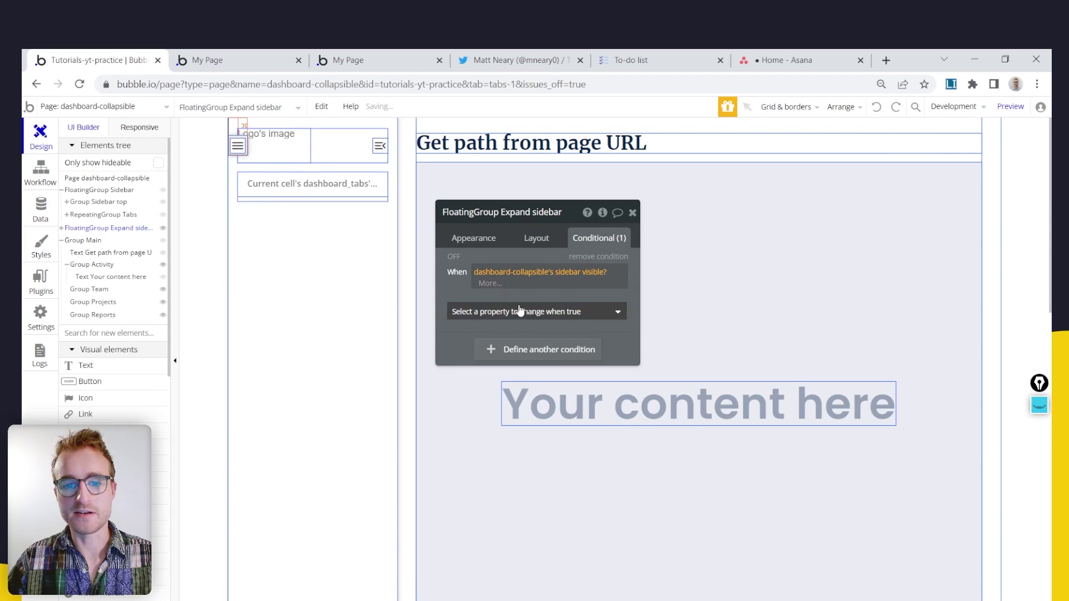
Choose the property that FloatingGroup Expand sidebar's condition changes when true, and switch to the dashboard preview
{"action": "left_click", "coordinate": [520, 312]}
{"action": "left_click", "coordinate": [519, 337]}
{"action": "left_click", "coordinate": [611, 301]}
{"action": "left_click", "coordinate": [234, 59]}
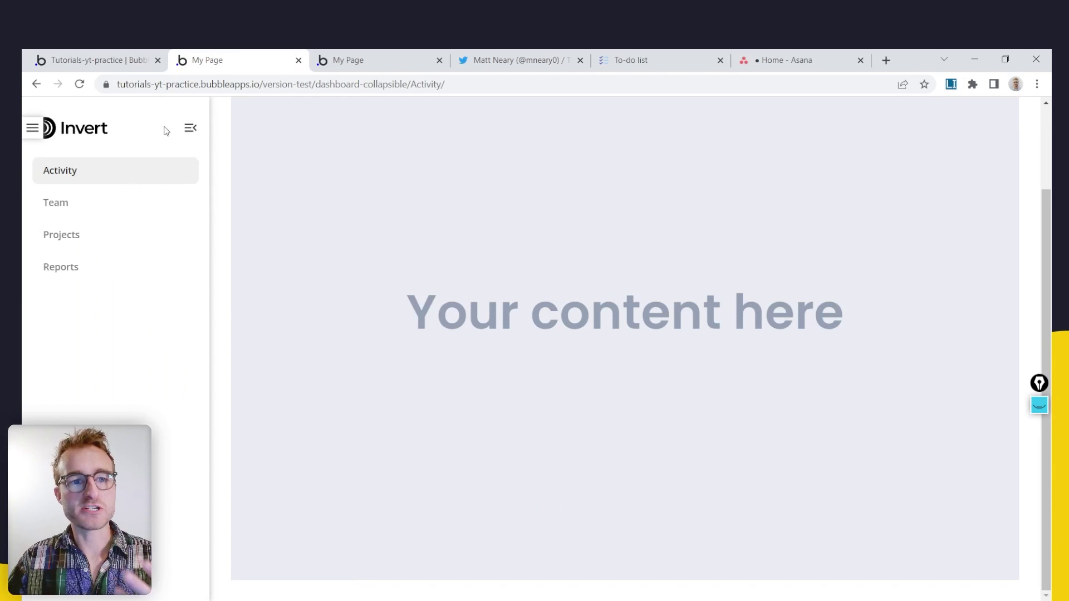
Set the Expand sidebar group's visibility condition to dashboard-collapsible's sidebar visible? is "no" and check it in the page preview
{"action": "left_click", "coordinate": [94, 60]}
{"action": "left_click", "coordinate": [513, 273]}
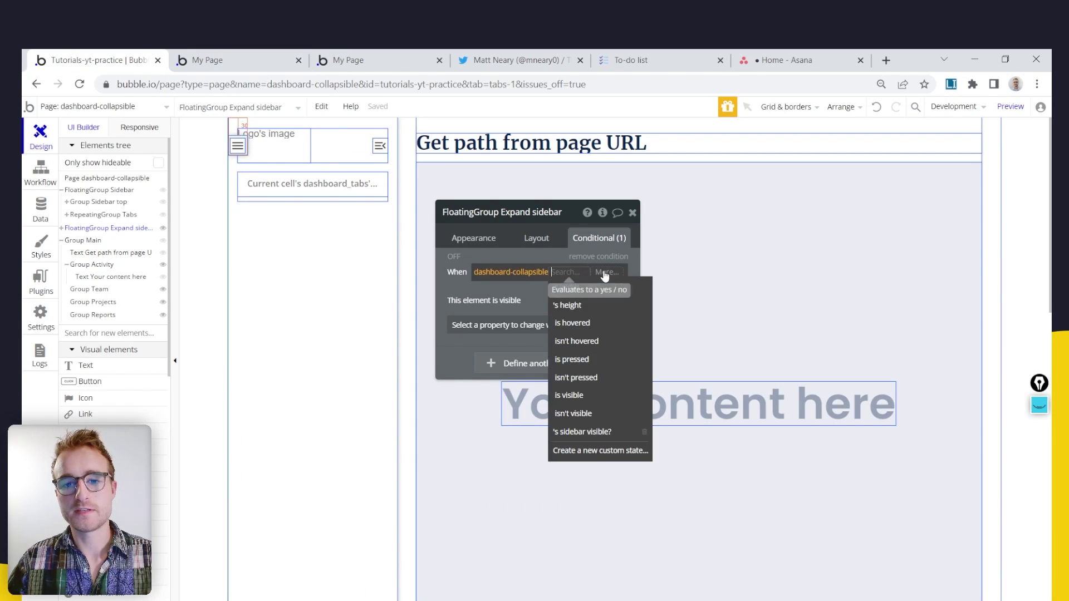
{"action": "left_click", "coordinate": [581, 432]}
{"action": "left_click", "coordinate": [501, 334]}
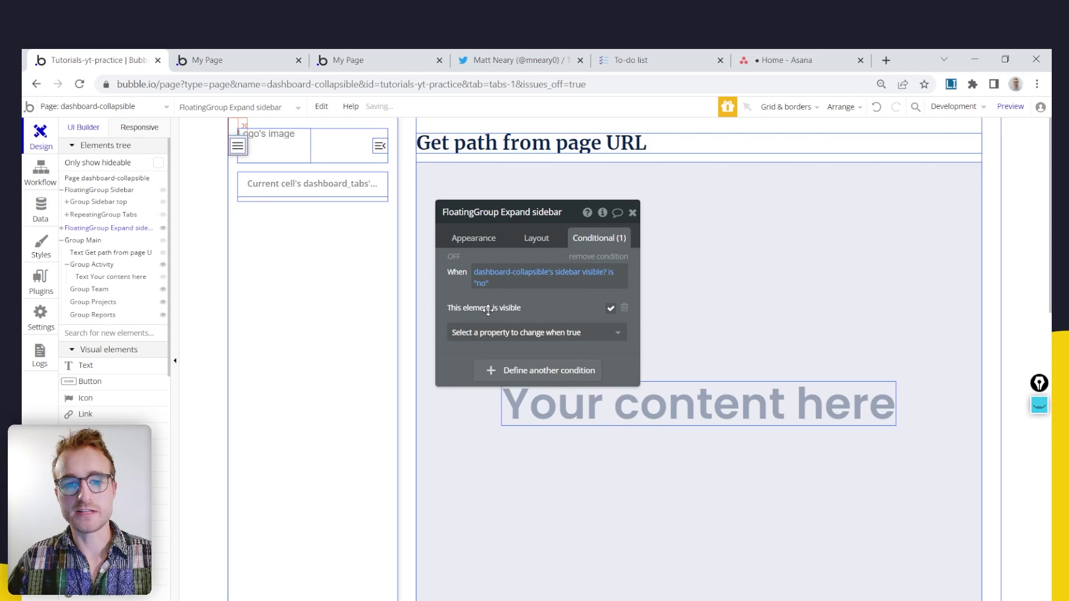
{"action": "left_click", "coordinate": [234, 60]}
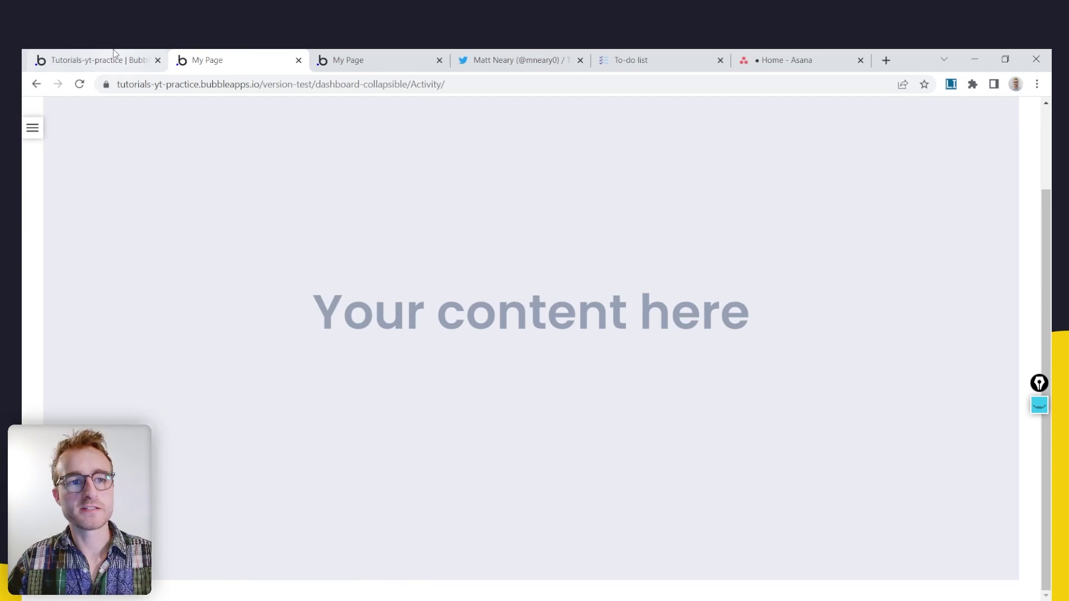
{"action": "left_click", "coordinate": [100, 60]}
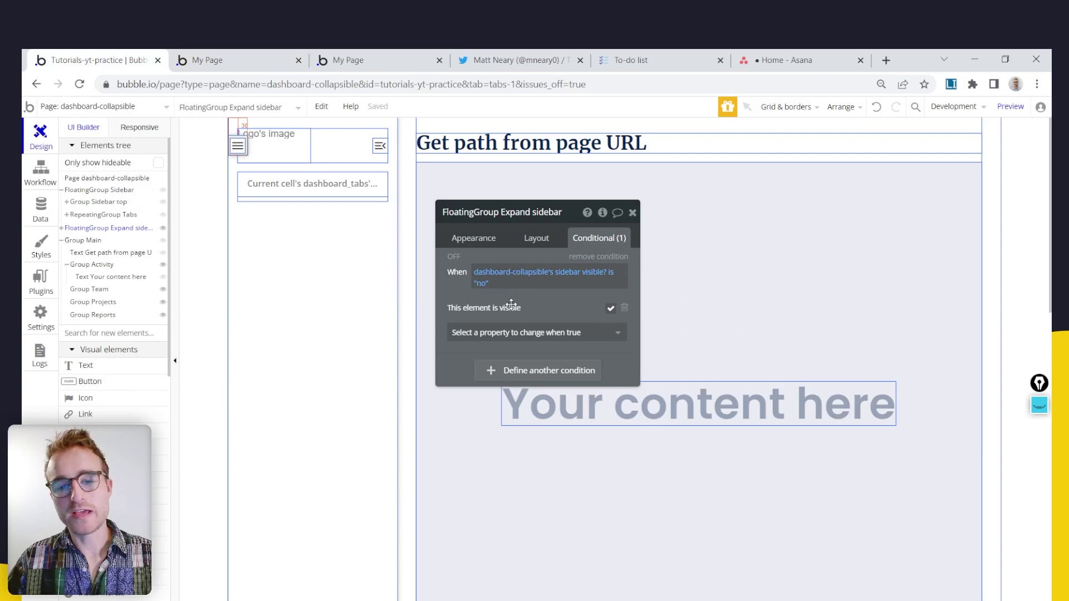
Try a second condition on the Expand sidebar group for when FloatingGroup Sidebar isn't visible, and remove it
{"action": "left_click_drag", "start_coordinate": [510, 303], "coordinate": [537, 287]}
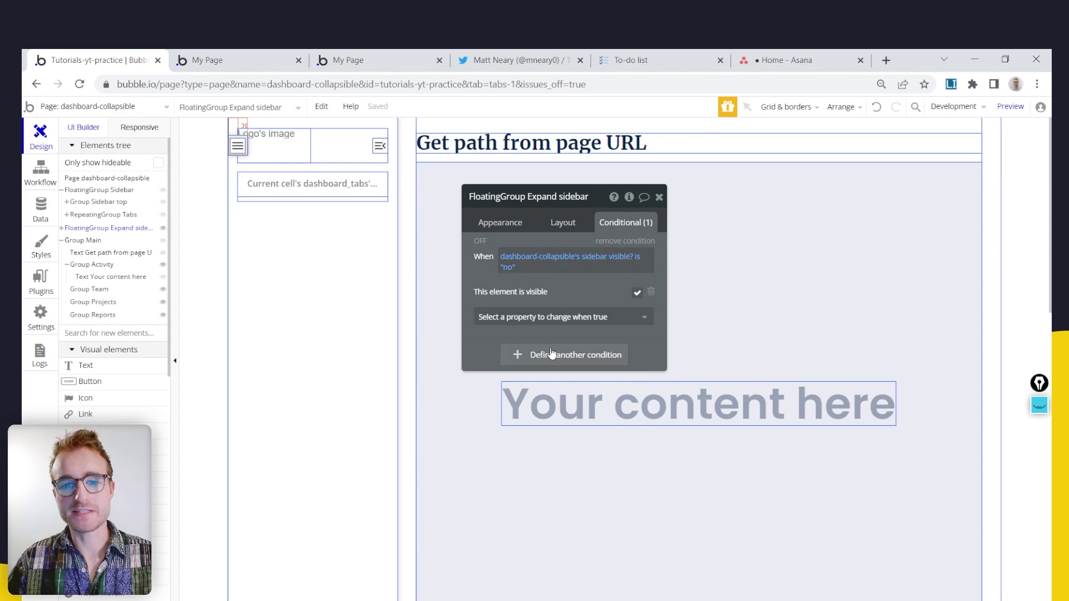
{"action": "left_click", "coordinate": [534, 352]}
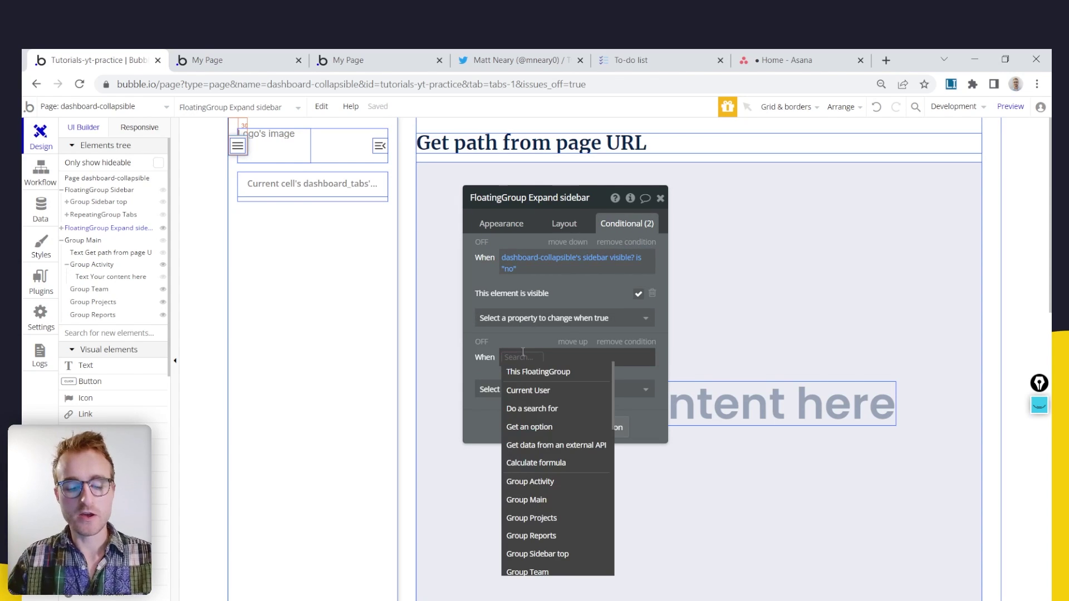
{"action": "type", "text": "floa"}
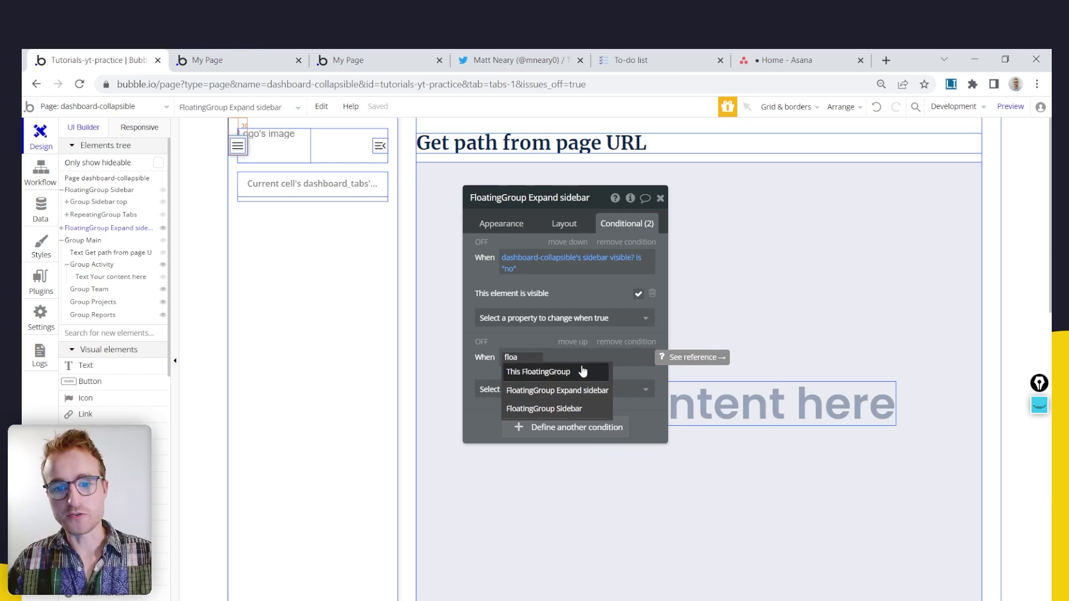
{"action": "left_click", "coordinate": [582, 409]}
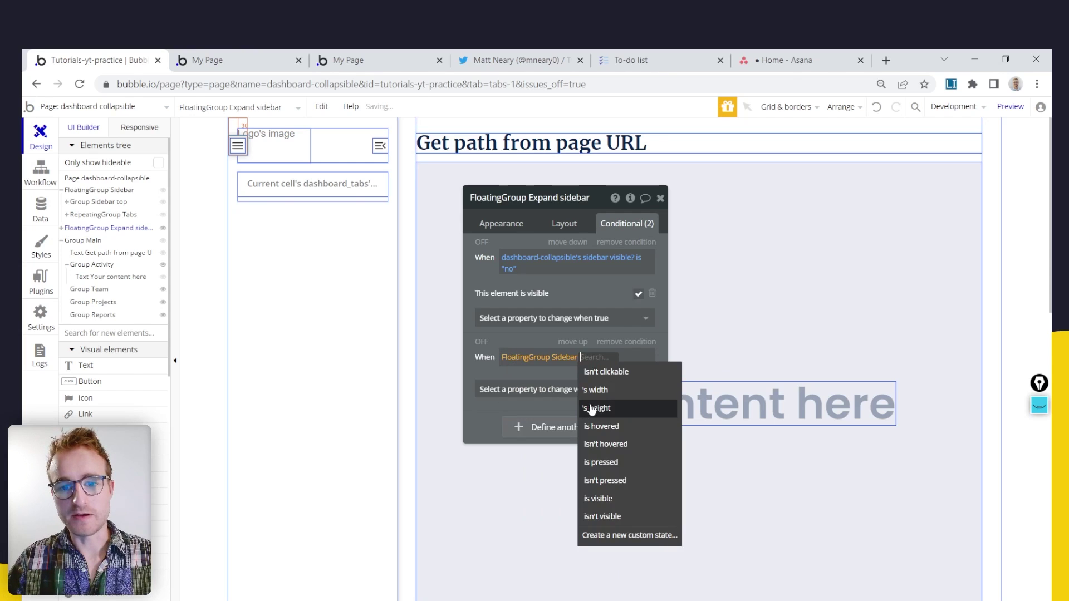
{"action": "left_click", "coordinate": [623, 517]}
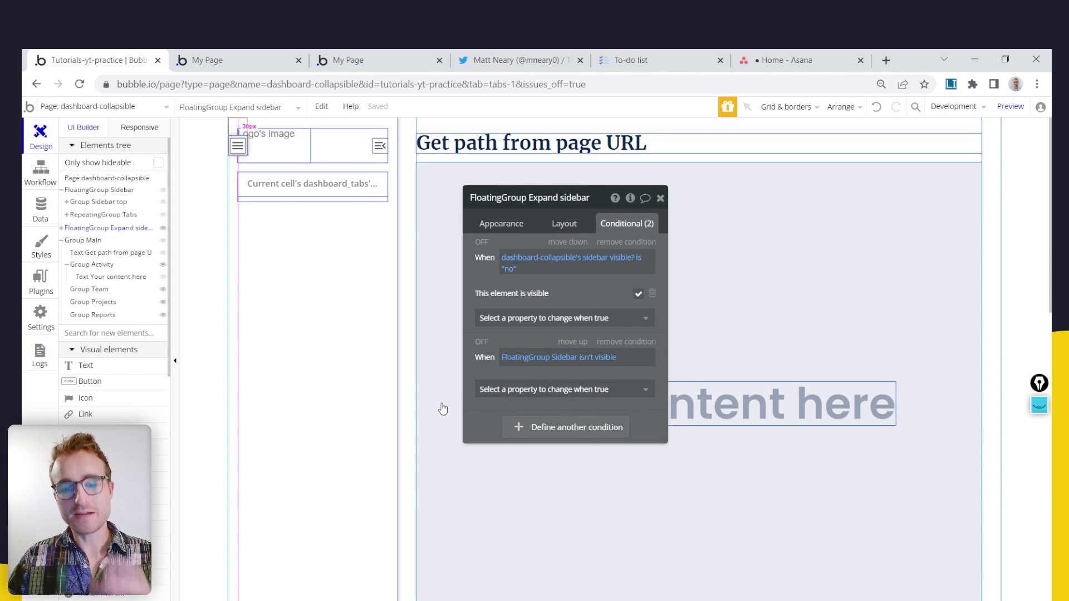
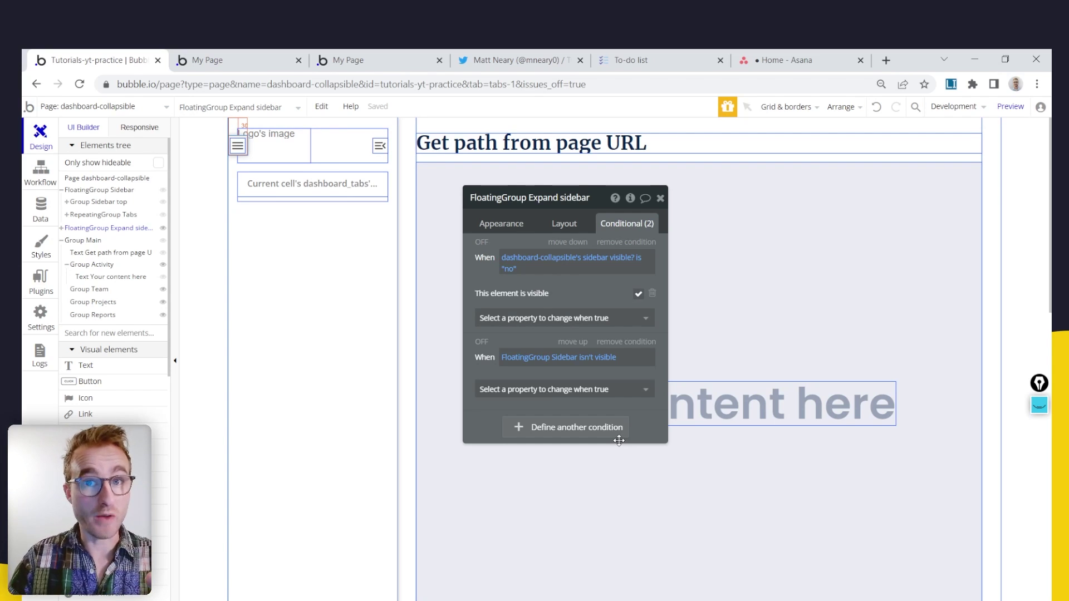
{"action": "left_click", "coordinate": [624, 342]}
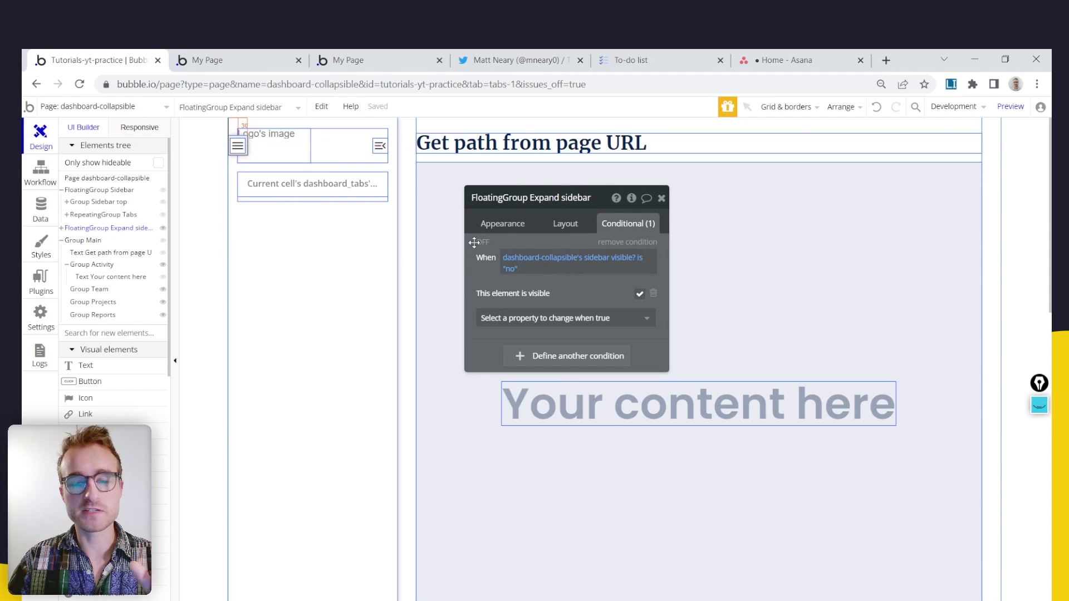
Create a workflow for when the Expand sidebar floating group is clicked and add a Set state action to it
{"action": "left_click", "coordinate": [504, 224]}
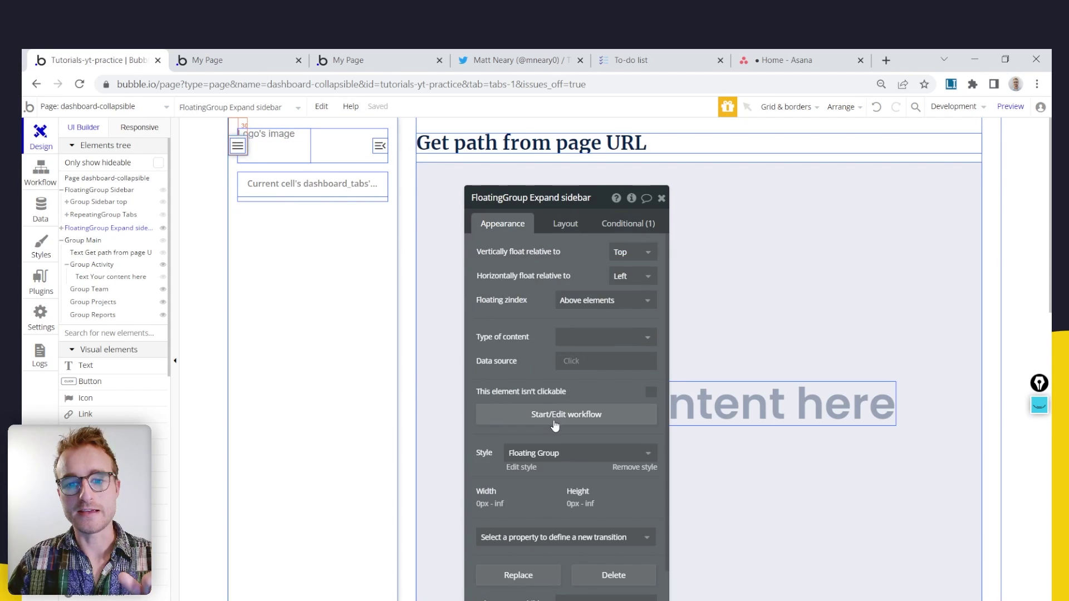
{"action": "left_click", "coordinate": [565, 414]}
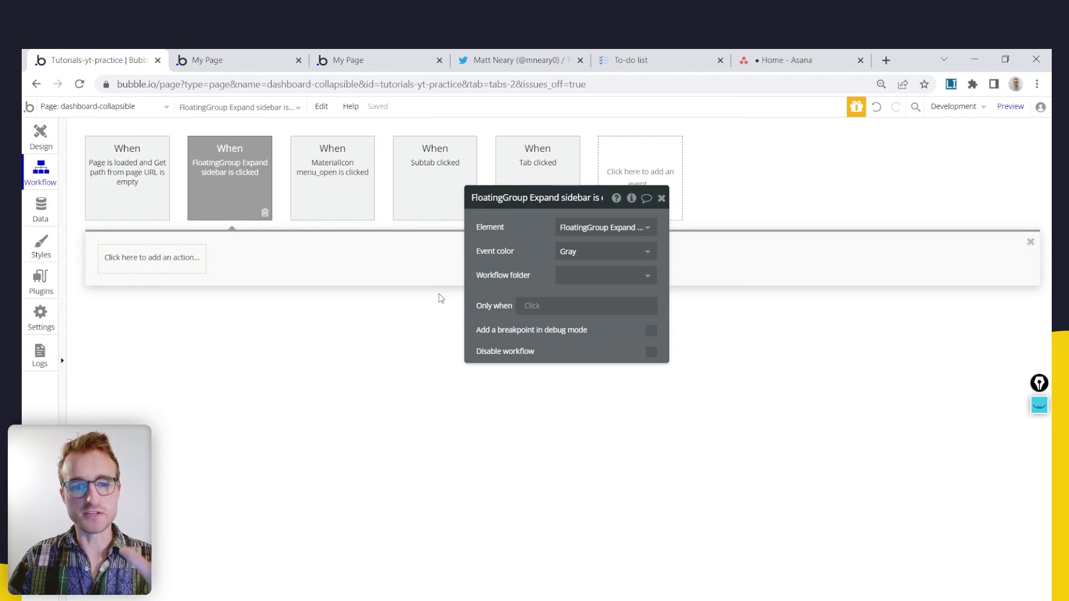
{"action": "left_click", "coordinate": [170, 269]}
{"action": "mouse_move", "coordinate": [142, 422]}
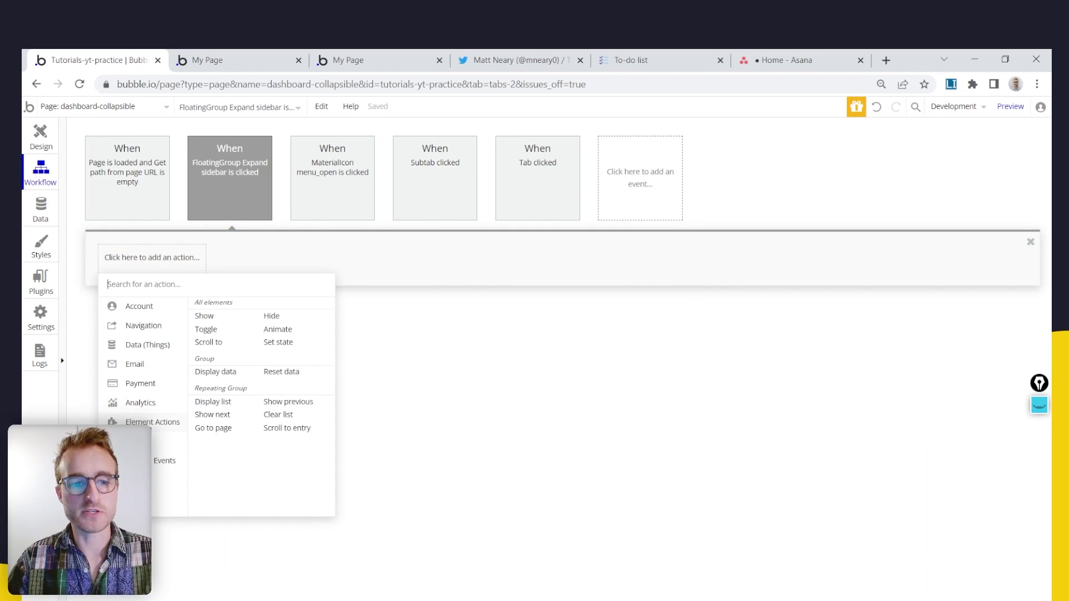
{"action": "left_click", "coordinate": [278, 342]}
Configure the Set state action to set dashboard-collapsible's sidebar visible? custom state to "yes"
{"action": "left_click", "coordinate": [568, 228]}
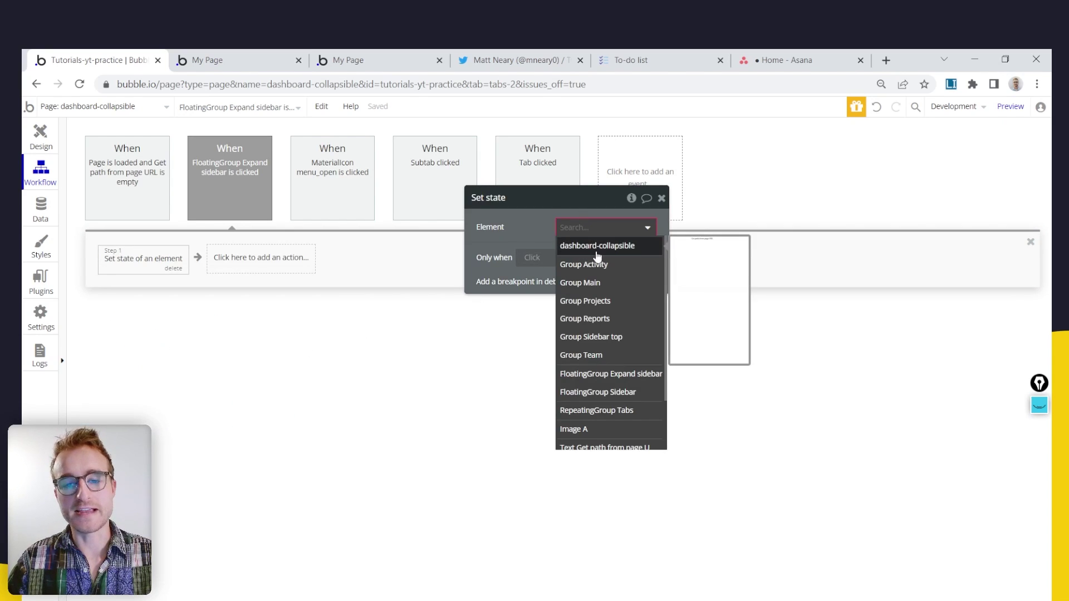
{"action": "left_click", "coordinate": [585, 246]}
{"action": "left_click", "coordinate": [607, 250]}
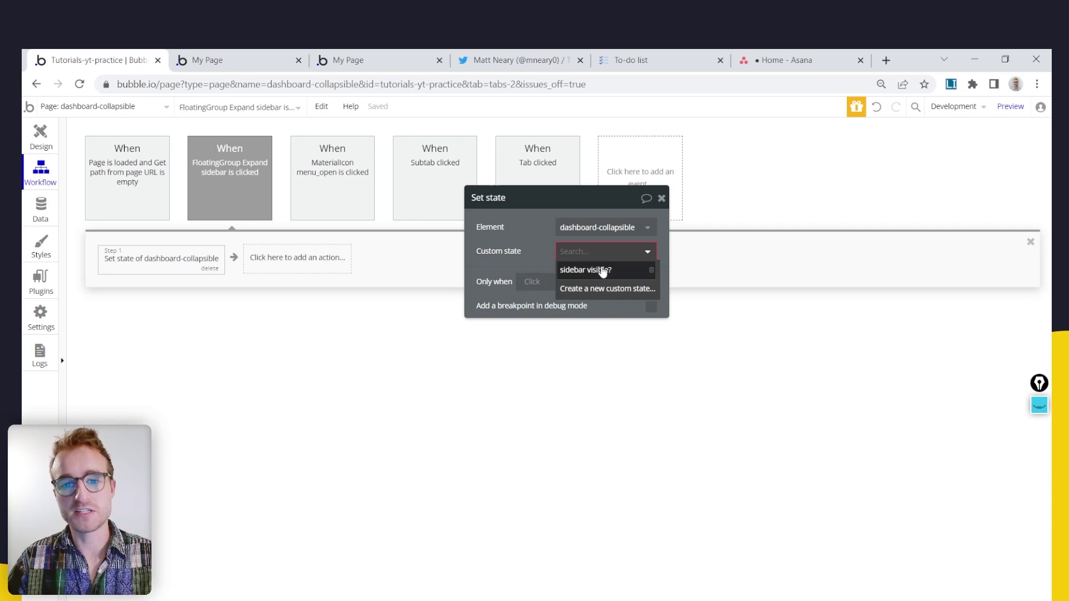
{"action": "left_click", "coordinate": [622, 271]}
{"action": "left_click", "coordinate": [506, 249]}
{"action": "left_click", "coordinate": [506, 281]}
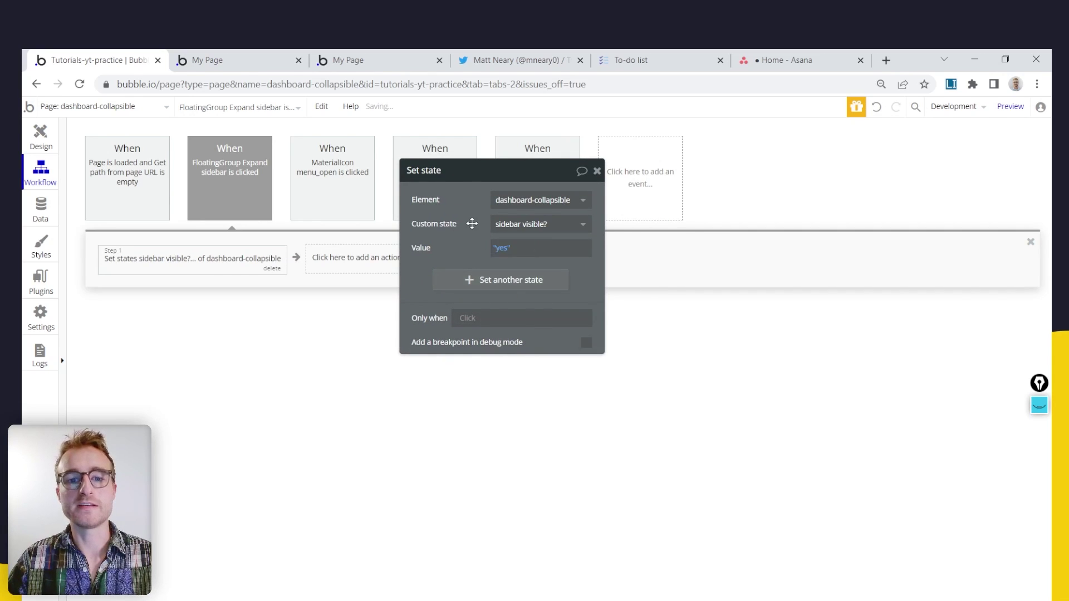
Test collapsing and expanding the sidebar in the dashboard-collapsible page preview
{"action": "left_click", "coordinate": [308, 60]}
{"action": "left_click", "coordinate": [369, 113]}
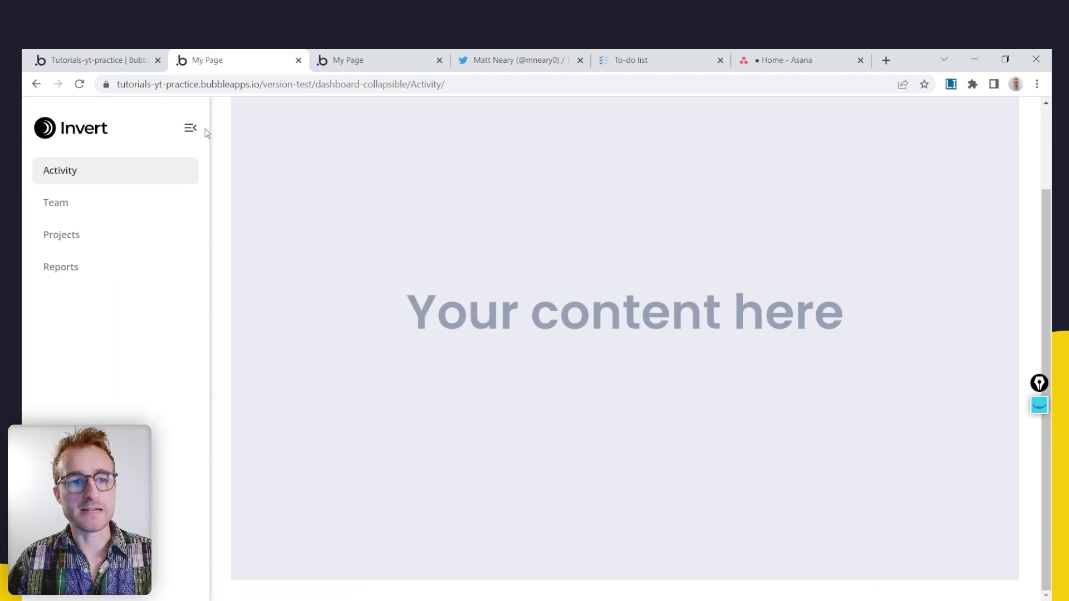
{"action": "left_click", "coordinate": [191, 130]}
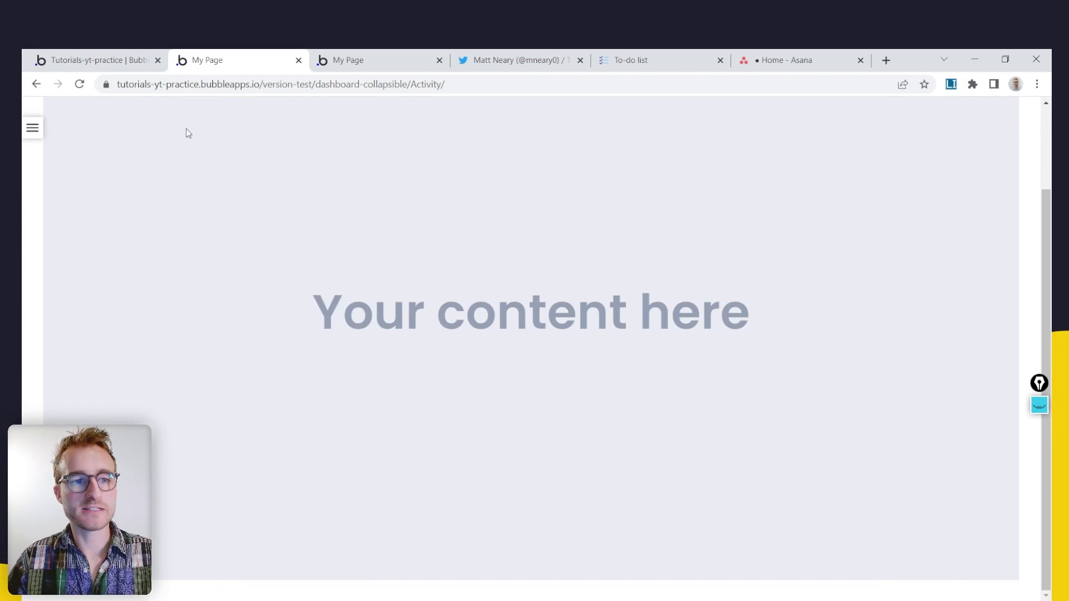
{"action": "left_click", "coordinate": [35, 128]}
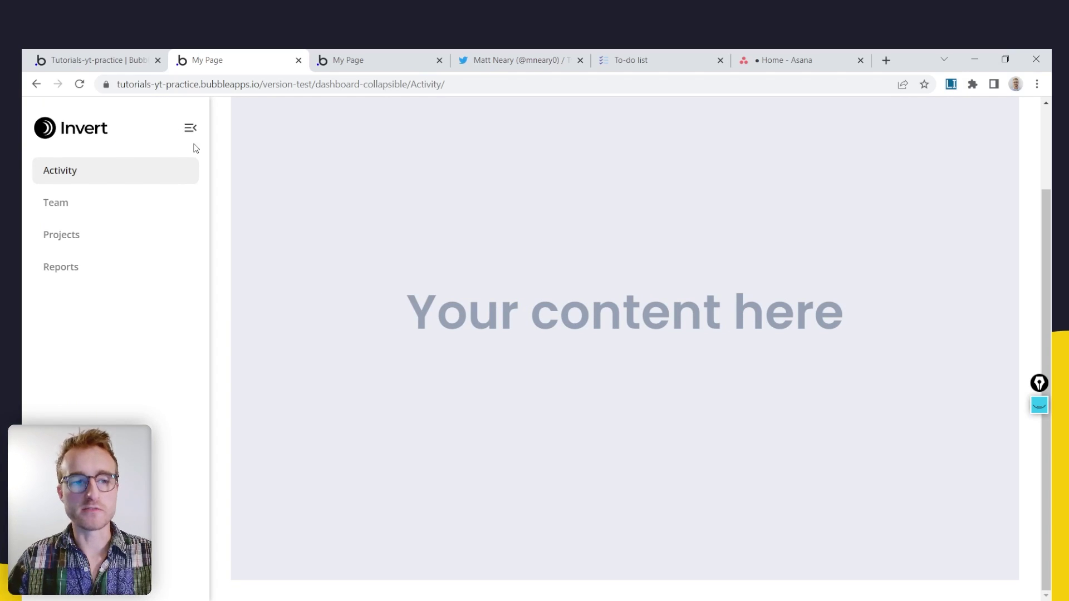
{"action": "left_click", "coordinate": [119, 58]}
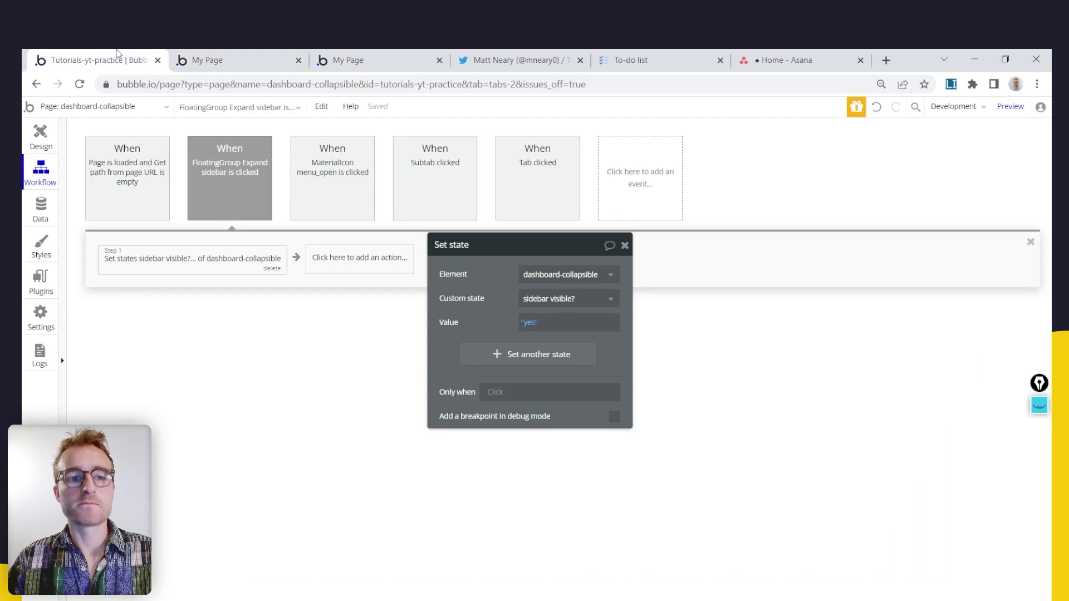
Select FloatingGroup Sidebar in the design, and examine the collapse and expand animation on the dashboard-collapsible-reh preview page
{"action": "left_click", "coordinate": [39, 140]}
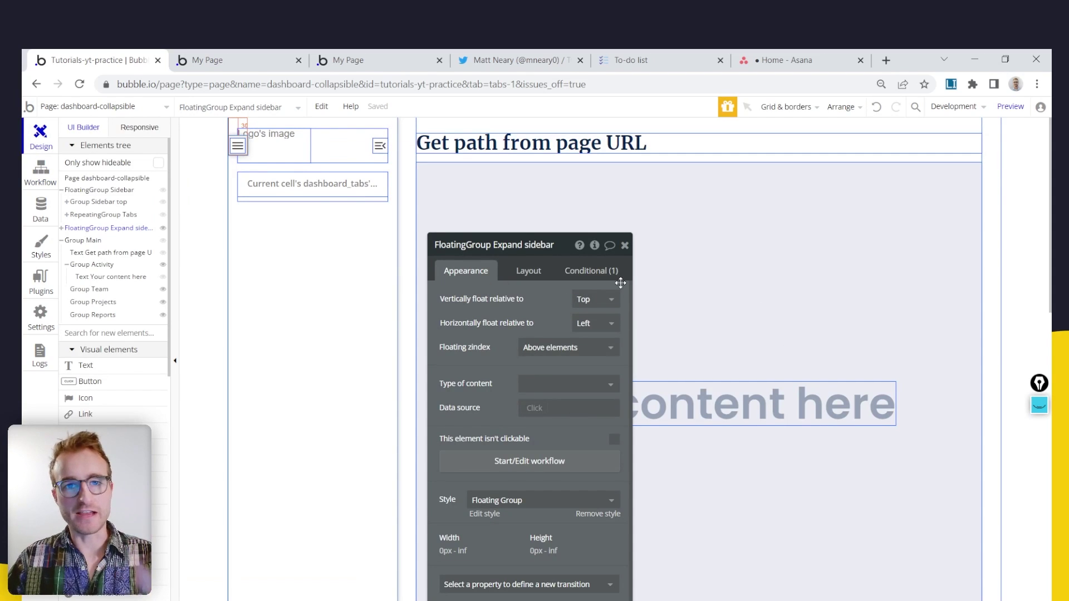
{"action": "left_click", "coordinate": [392, 238]}
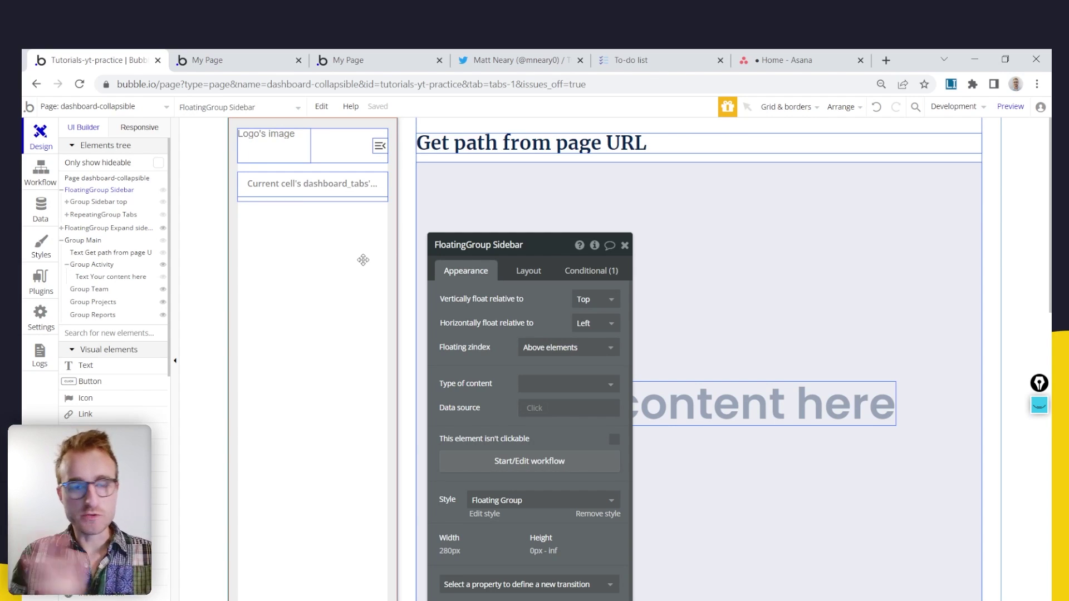
{"action": "left_click", "coordinate": [234, 56]}
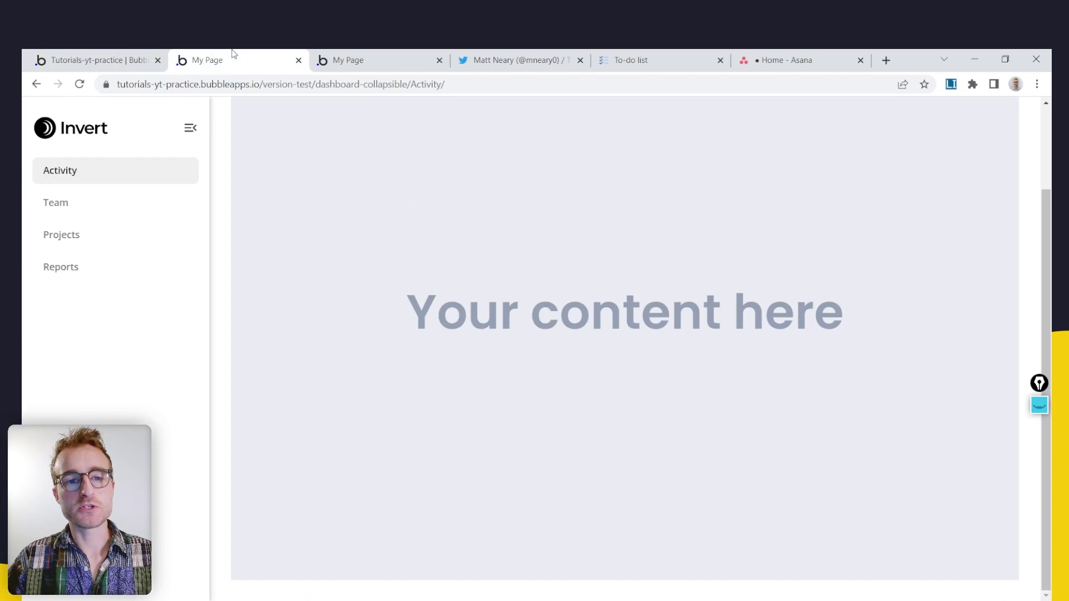
{"action": "left_click", "coordinate": [340, 56]}
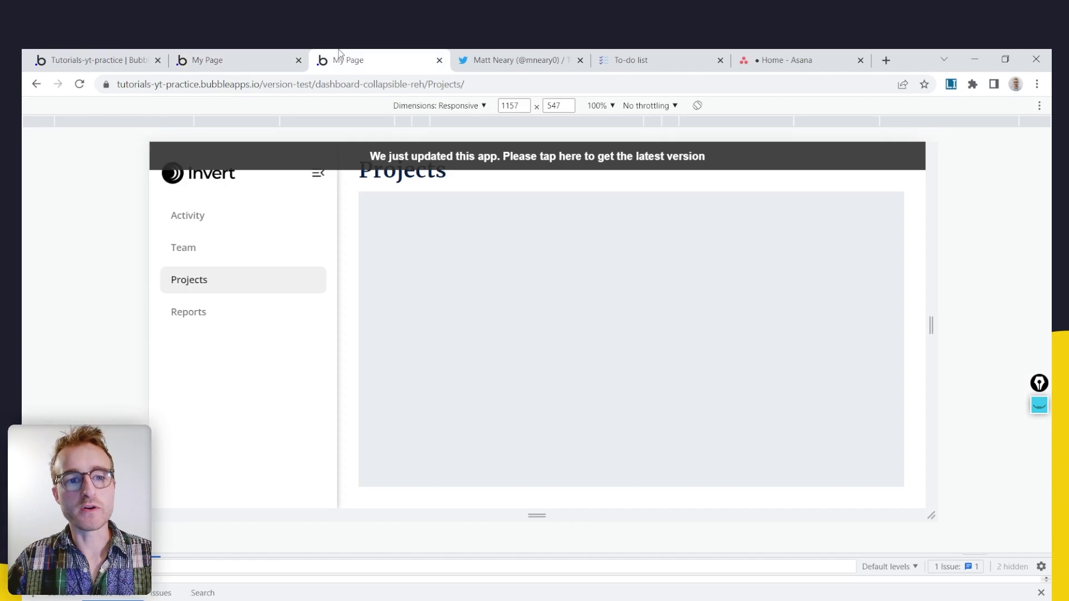
{"action": "left_click", "coordinate": [318, 173]}
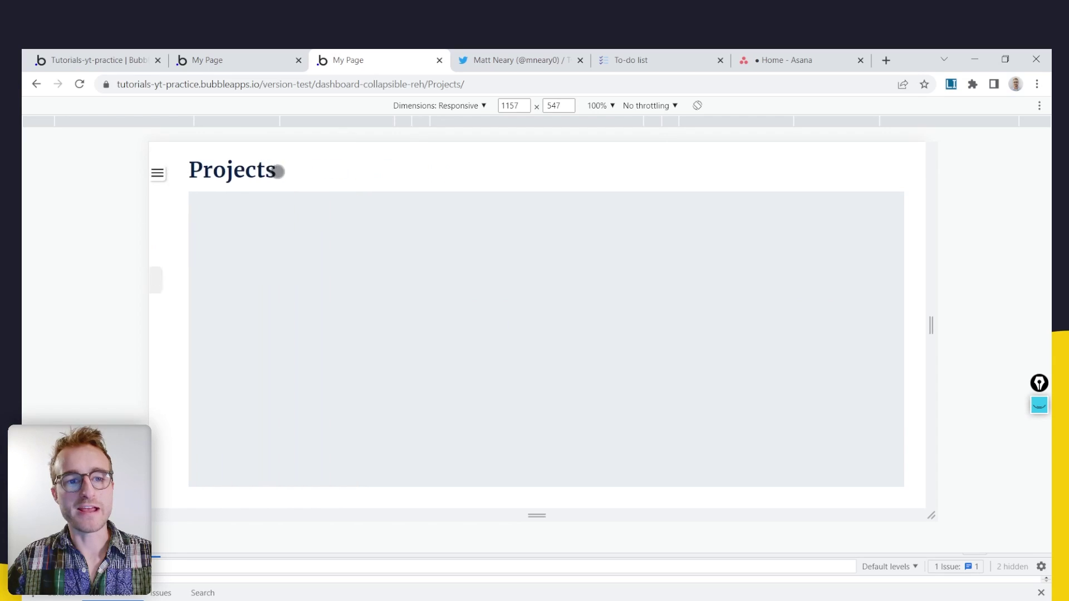
{"action": "left_click", "coordinate": [159, 171]}
{"action": "left_click", "coordinate": [315, 174]}
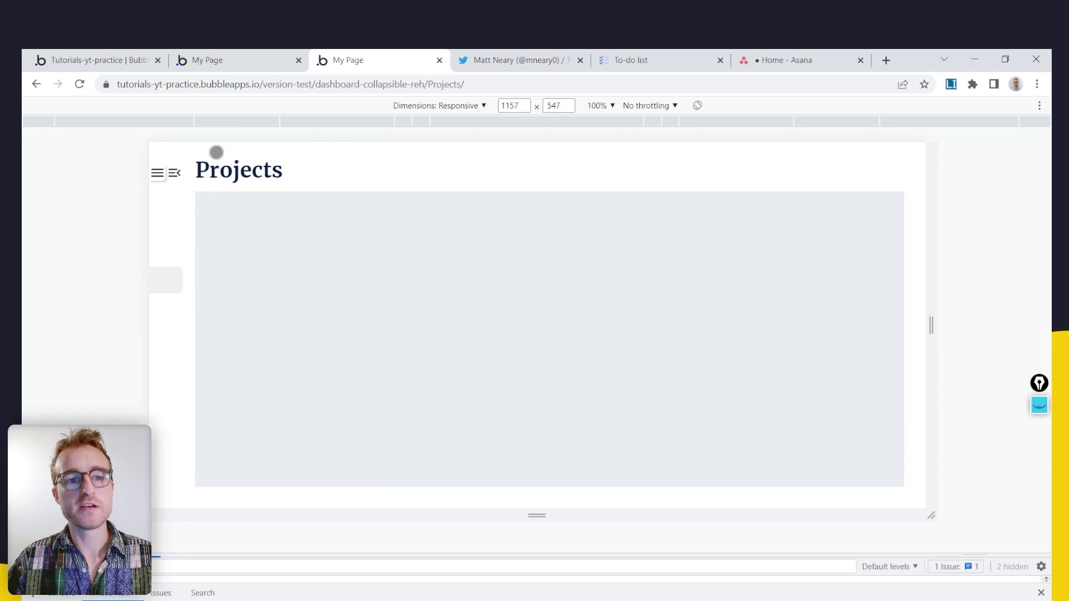
{"action": "left_click", "coordinate": [158, 171]}
{"action": "left_click", "coordinate": [323, 173]}
{"action": "left_click", "coordinate": [162, 172]}
{"action": "left_click", "coordinate": [318, 172]}
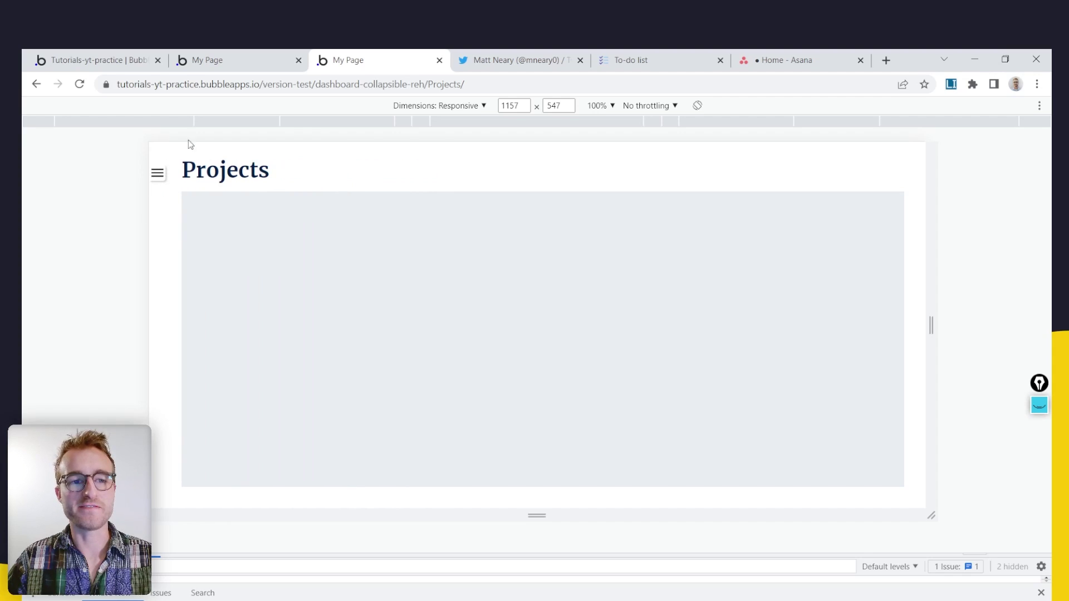
Add a left margin transition to FloatingGroup Sidebar in the dashboard-collapsible page design
{"action": "left_click", "coordinate": [108, 56]}
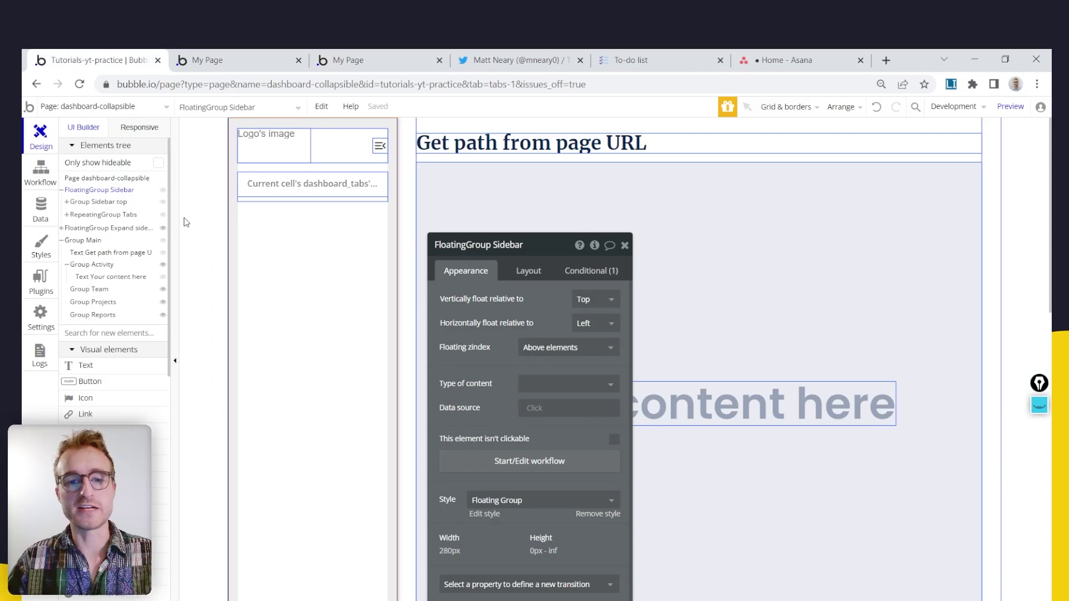
{"action": "left_click", "coordinate": [528, 271]}
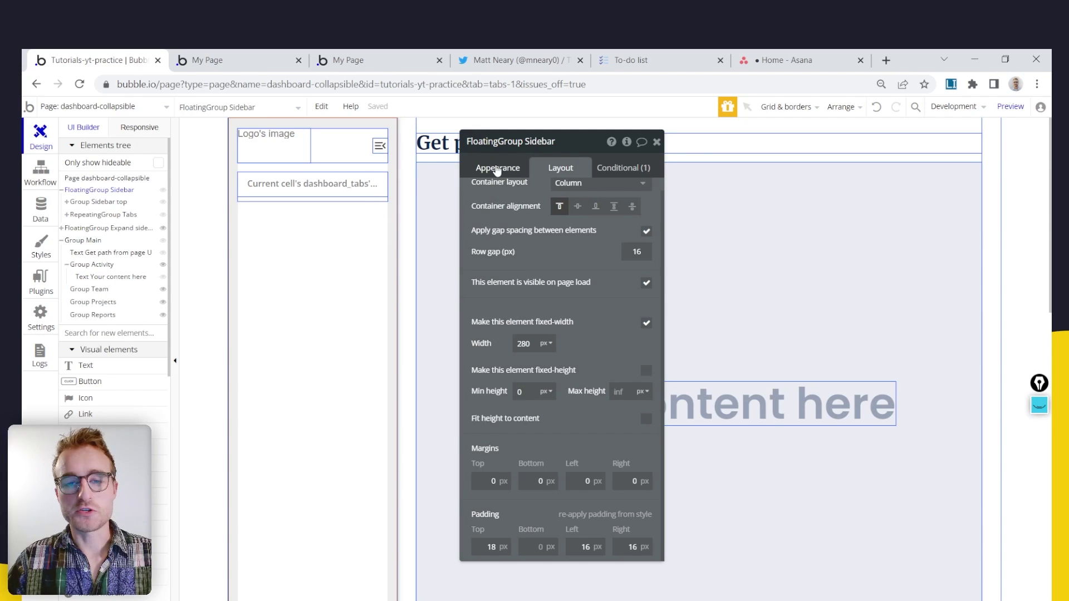
{"action": "left_click", "coordinate": [497, 168]}
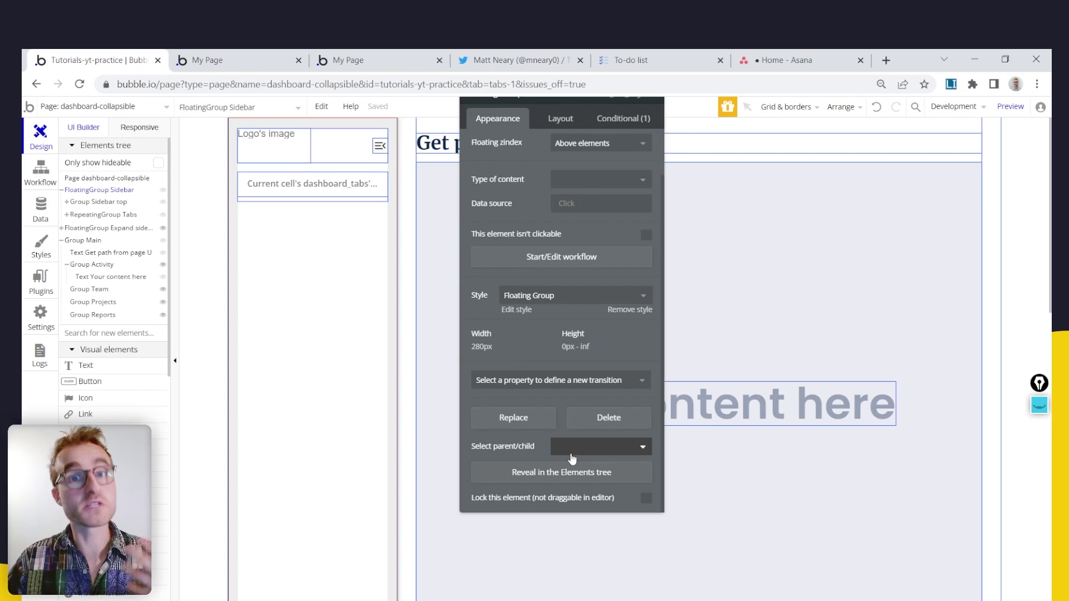
{"action": "scroll", "coordinate": [538, 353], "scroll_direction": "down", "scroll_amount": 1}
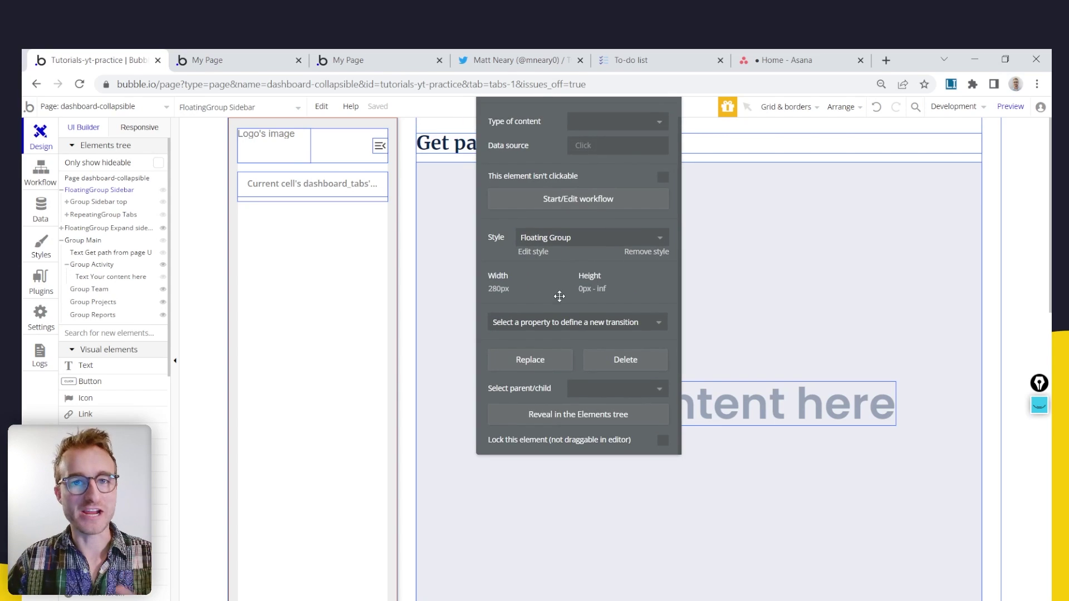
{"action": "left_click", "coordinate": [559, 321]}
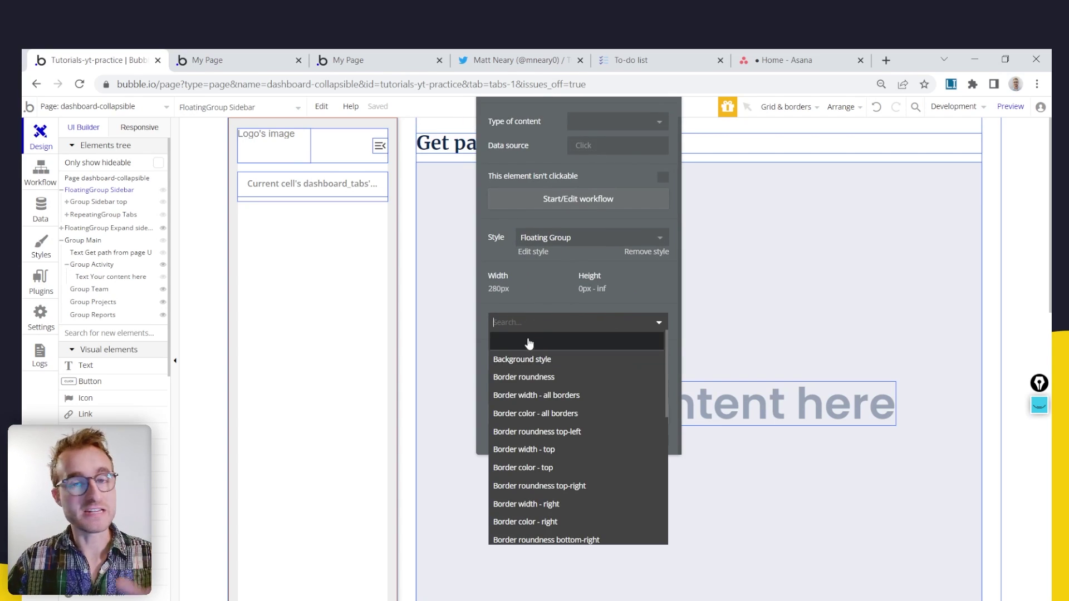
{"action": "type", "text": "marg"}
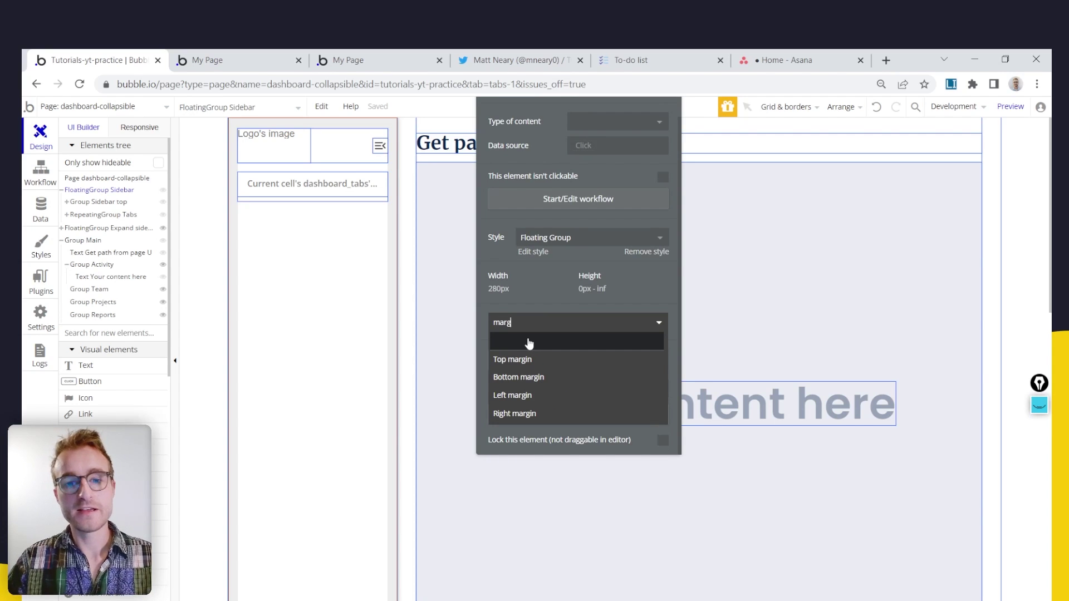
{"action": "left_click", "coordinate": [544, 400]}
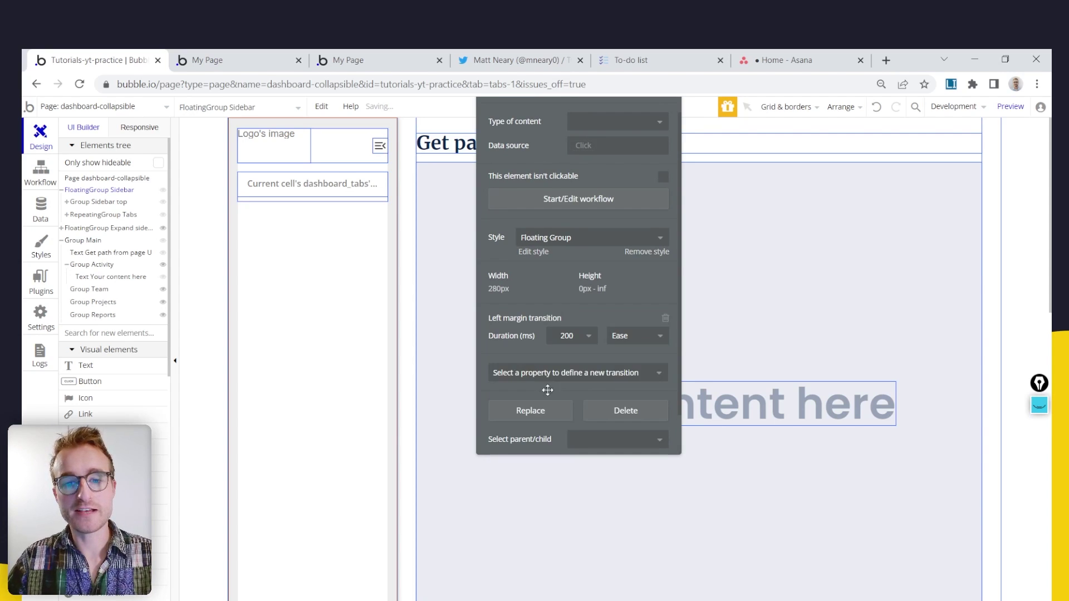
Set the easing of FloatingGroup Sidebar's left margin transition to Ease-in-out
{"action": "left_click", "coordinate": [617, 327]}
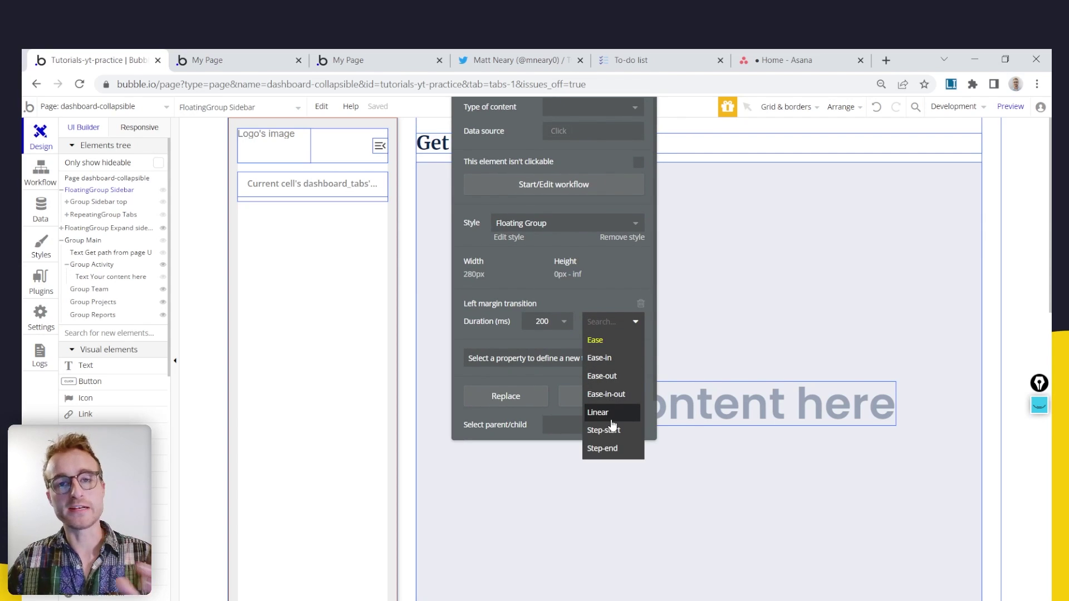
{"action": "left_click", "coordinate": [613, 392]}
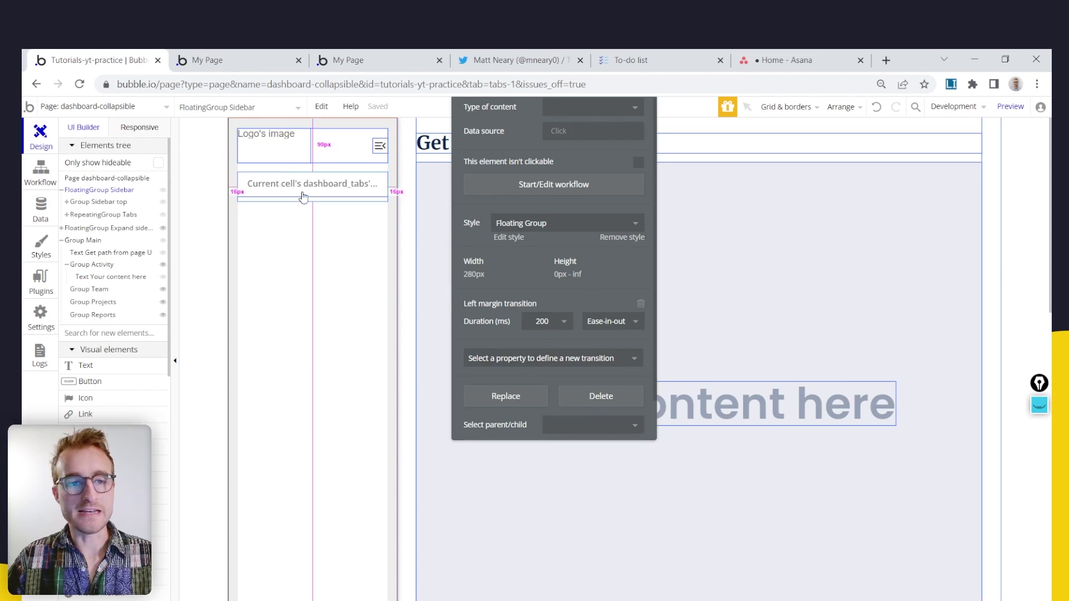
Test the eased sidebar animation by repeatedly collapsing and expanding it in the dashboard-collapsible page preview
{"action": "left_click", "coordinate": [273, 61]}
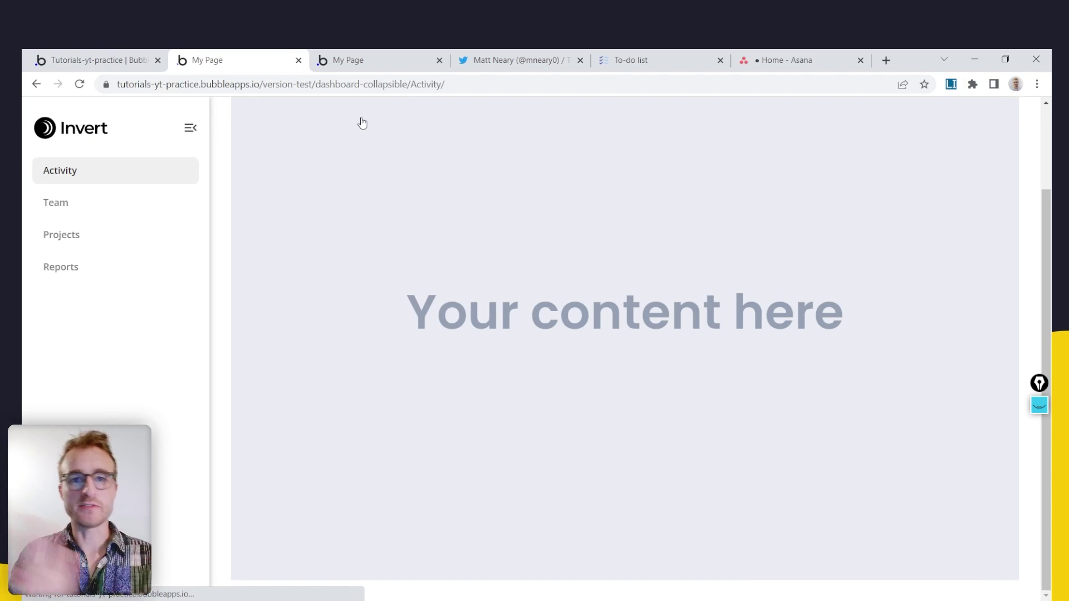
{"action": "left_click", "coordinate": [190, 130]}
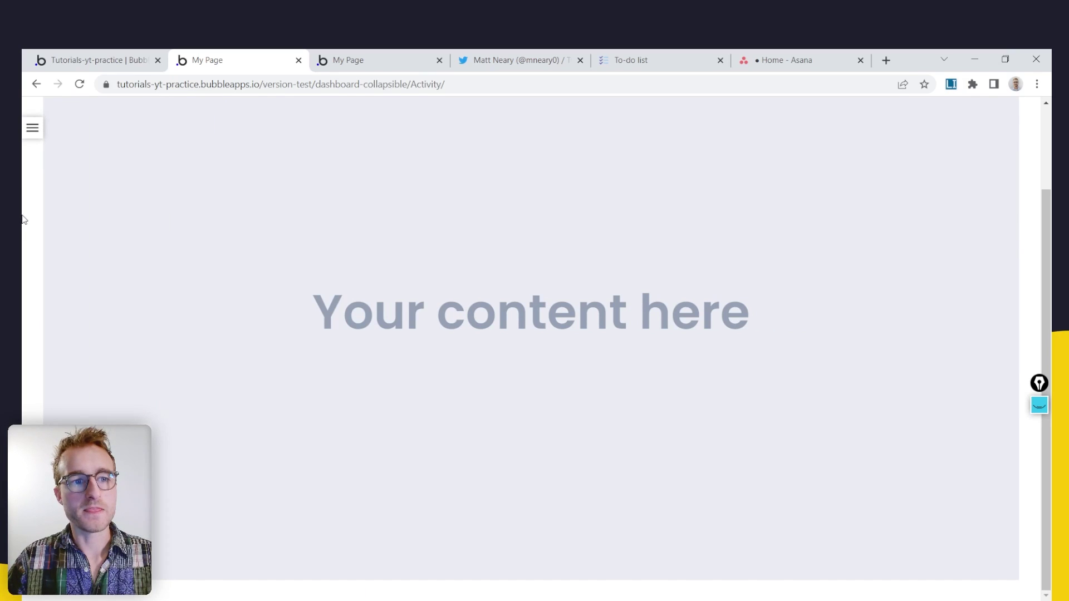
{"action": "left_click", "coordinate": [32, 129]}
{"action": "left_click", "coordinate": [191, 129]}
{"action": "left_click", "coordinate": [31, 128]}
{"action": "left_click", "coordinate": [191, 128]}
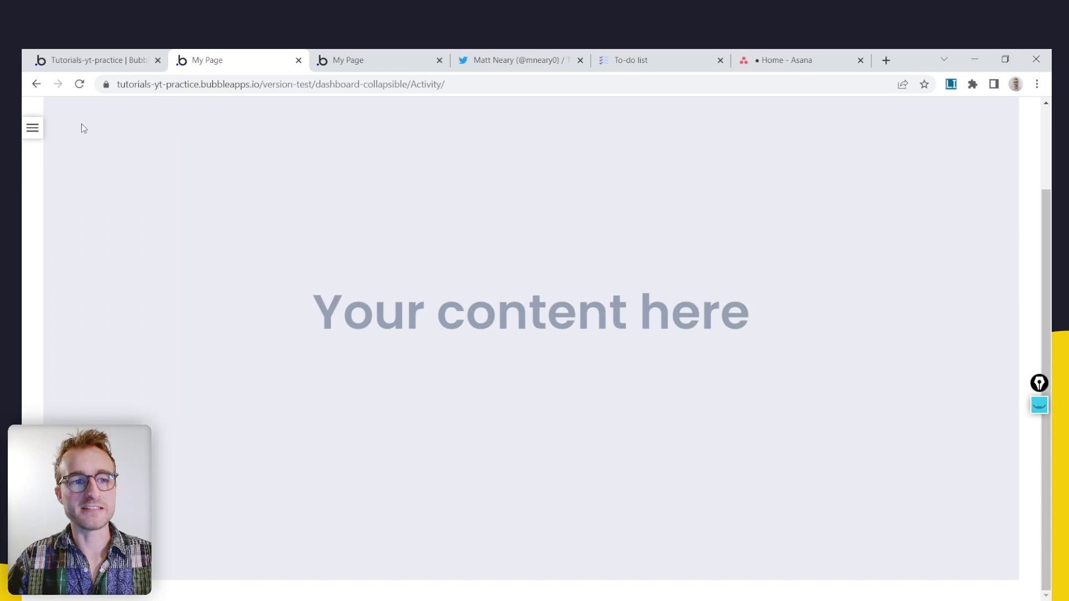
{"action": "left_click", "coordinate": [31, 129]}
{"action": "left_click", "coordinate": [191, 129]}
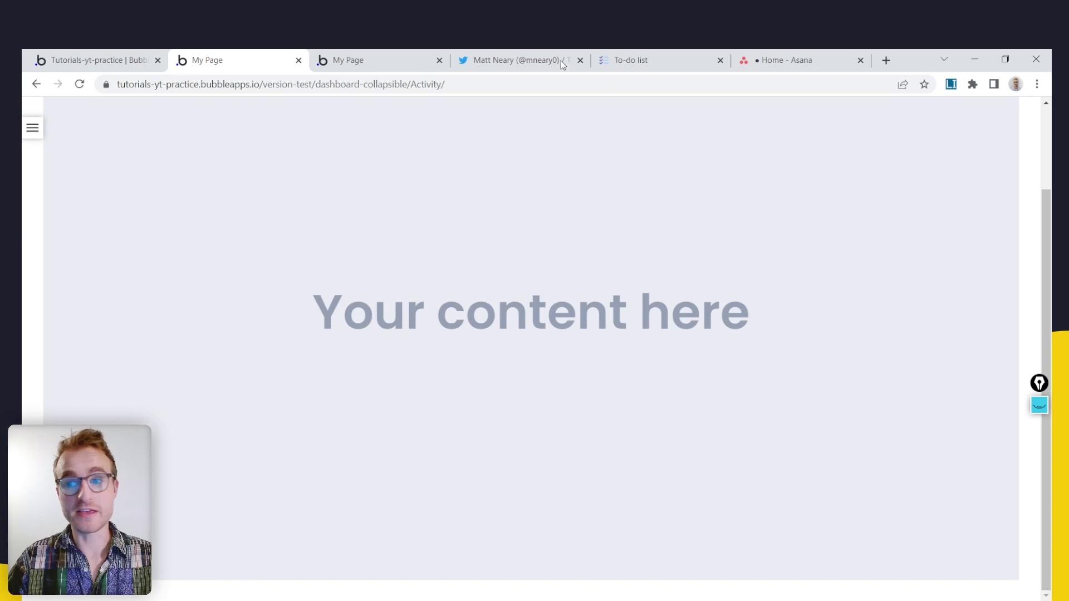
{"action": "scroll", "coordinate": [396, 293], "scroll_direction": "up", "scroll_amount": 2}
{"action": "scroll", "coordinate": [384, 291], "scroll_direction": "down", "scroll_amount": 2}
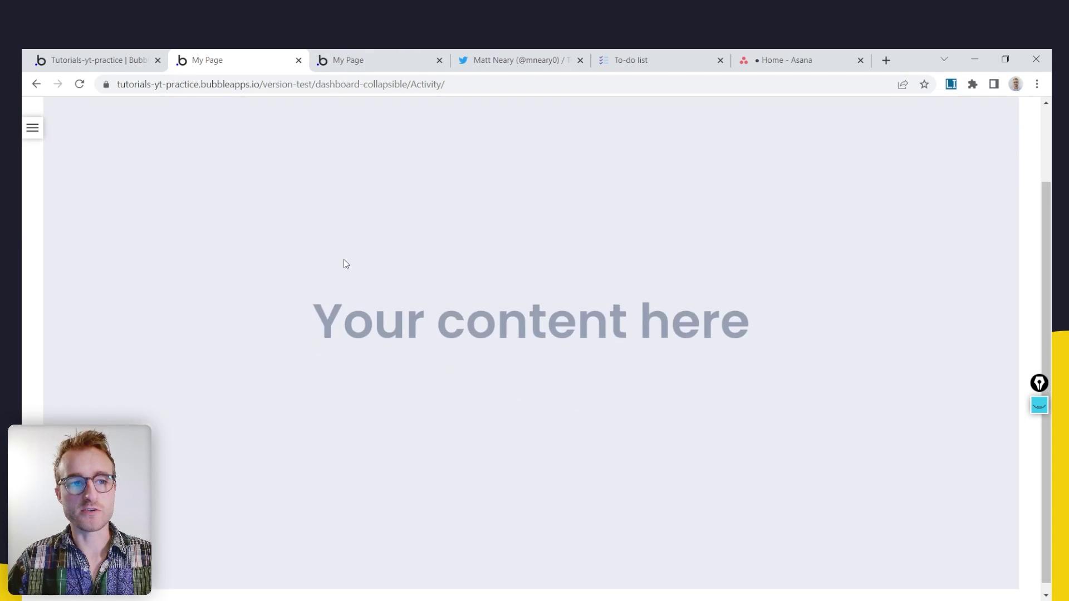
{"action": "scroll", "coordinate": [345, 264], "scroll_direction": "up", "scroll_amount": 2}
Add a left margin transition with Ease-in-out easing to Group Main in the page design
{"action": "key", "text": "ctrl+shift+Tab"}
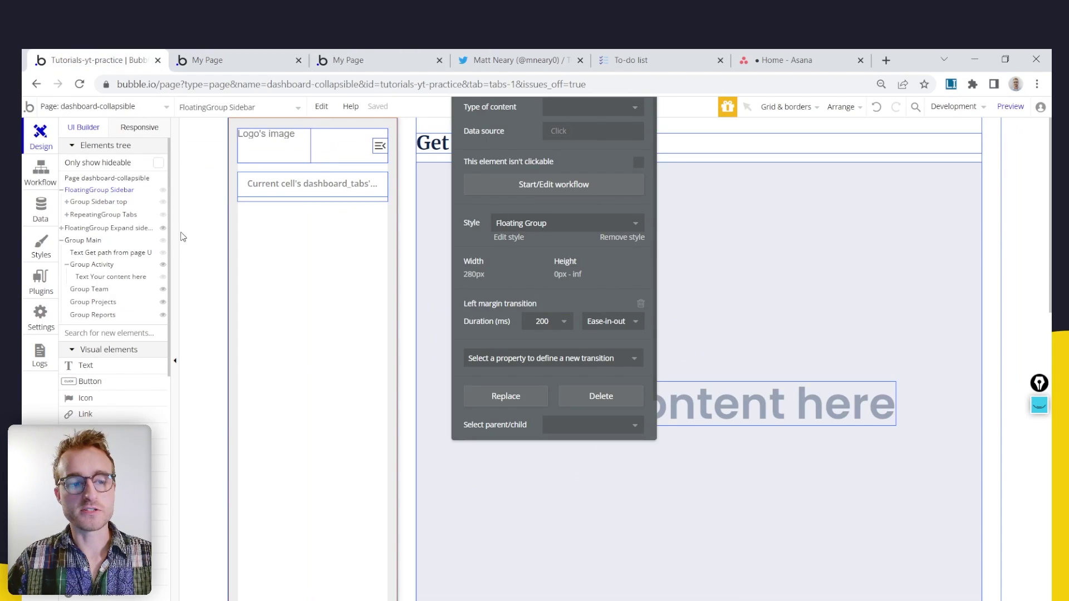
{"action": "left_click", "coordinate": [83, 240]}
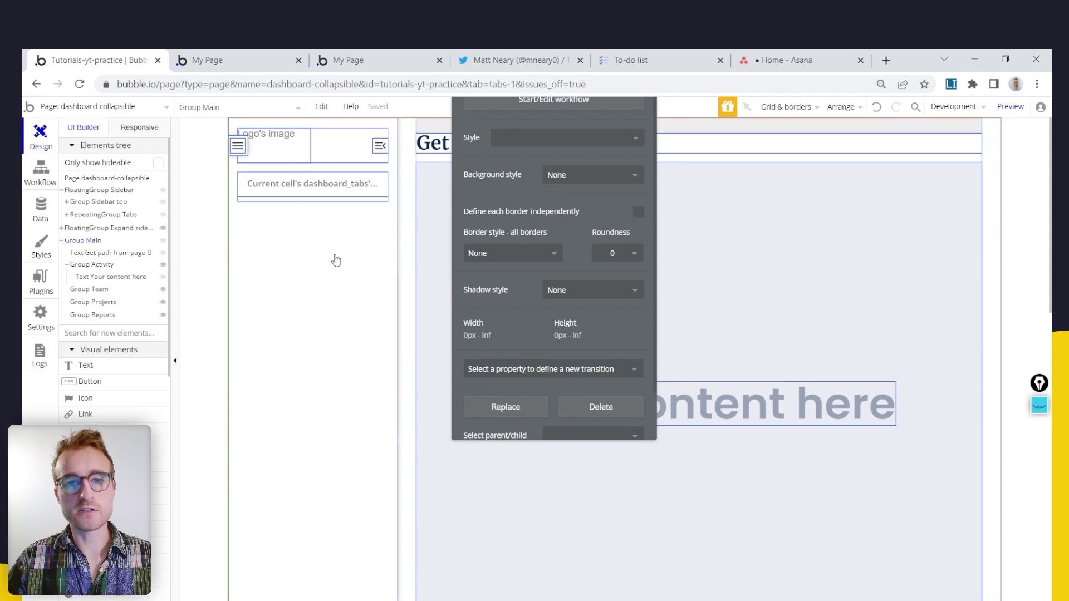
{"action": "scroll", "coordinate": [582, 289], "scroll_direction": "up", "scroll_amount": 1}
{"action": "left_click_drag", "start_coordinate": [541, 224], "coordinate": [507, 302]}
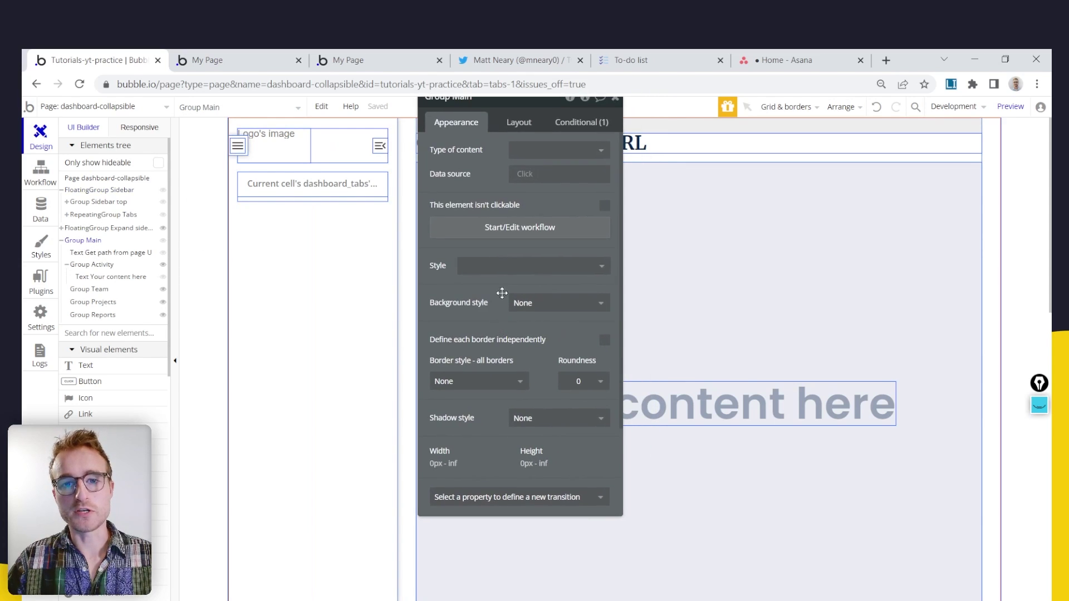
{"action": "scroll", "coordinate": [546, 303], "scroll_direction": "down", "scroll_amount": 3}
{"action": "left_click", "coordinate": [564, 392]}
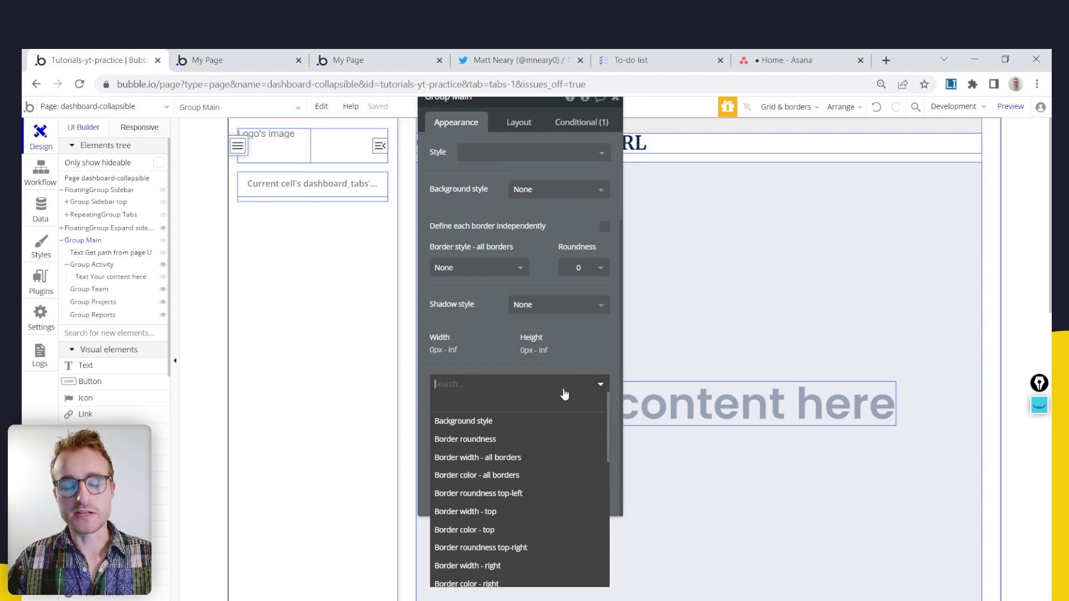
{"action": "type", "text": "lef"}
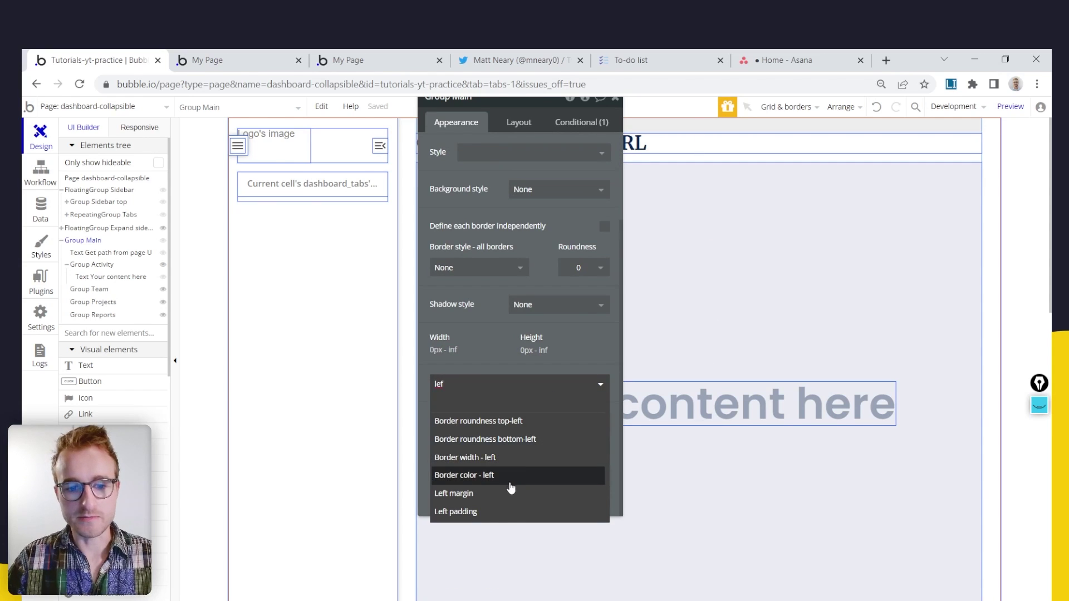
{"action": "left_click", "coordinate": [501, 494]}
{"action": "left_click", "coordinate": [580, 397]}
{"action": "left_click", "coordinate": [570, 472]}
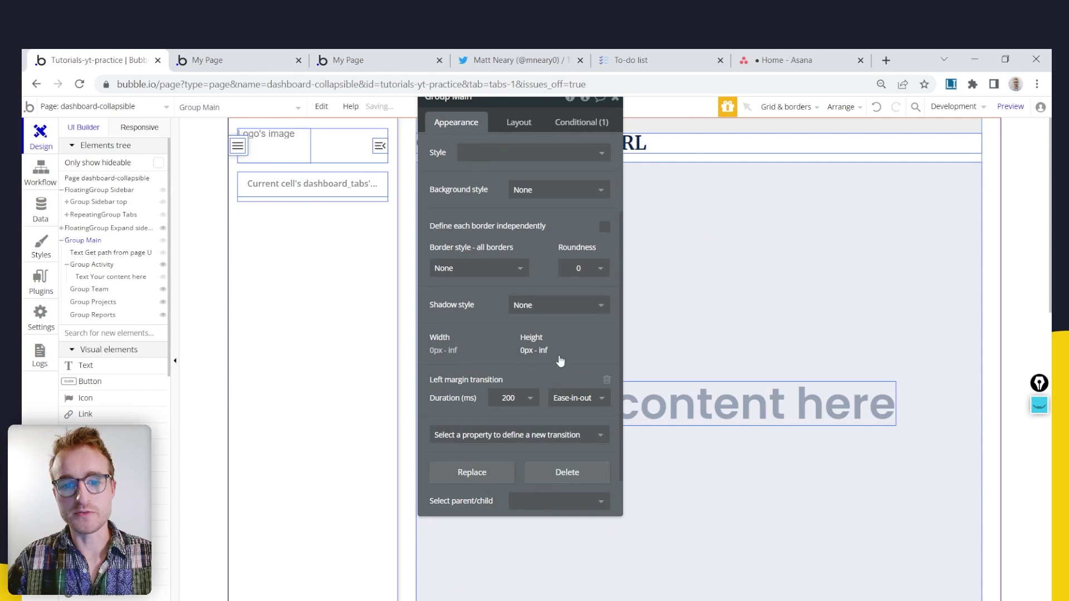
{"action": "left_click", "coordinate": [519, 122]}
Test how Group Main moves as the sidebar collapses and expands in the page preview
{"action": "left_click", "coordinate": [234, 60]}
{"action": "left_click", "coordinate": [33, 128]}
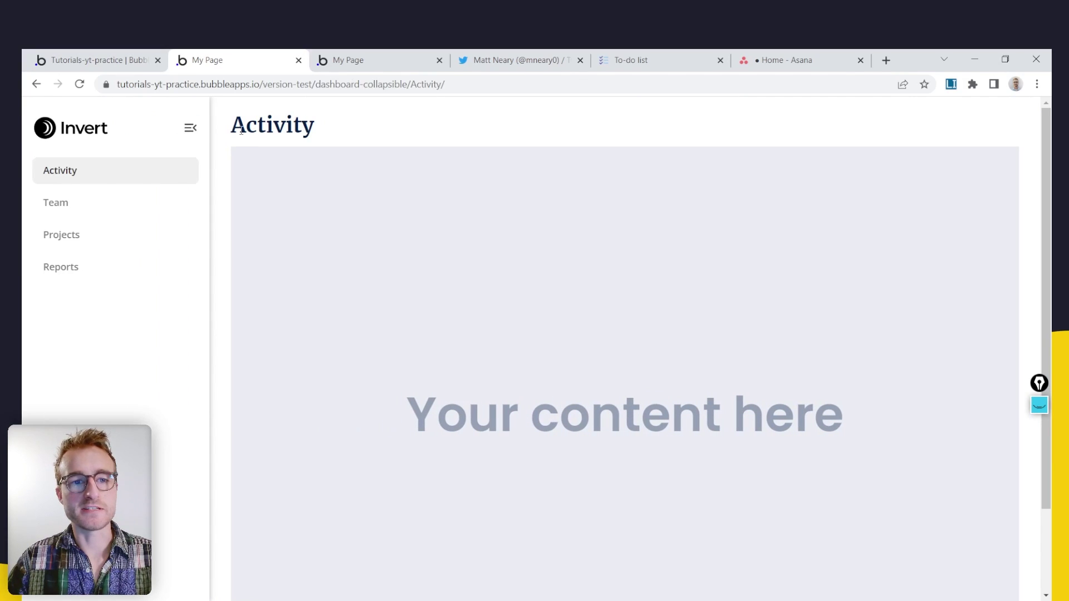
{"action": "left_click", "coordinate": [191, 129]}
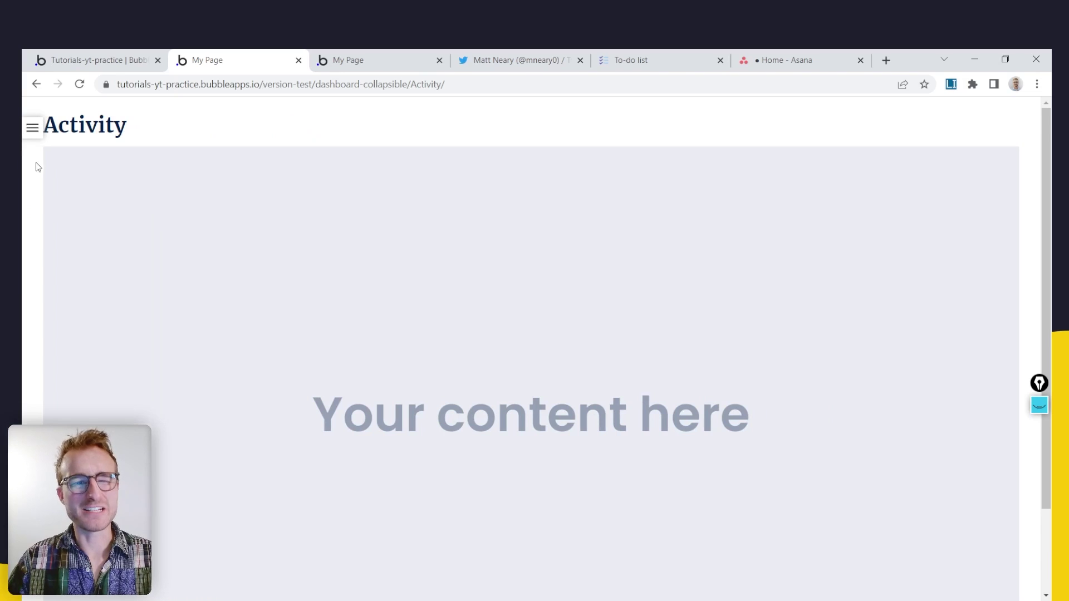
{"action": "left_click", "coordinate": [32, 128]}
{"action": "left_click", "coordinate": [191, 132]}
Select FloatingGroup Expand sidebar in the design, and compare its appearance settings with the expand button in the page preview
{"action": "left_click", "coordinate": [83, 60]}
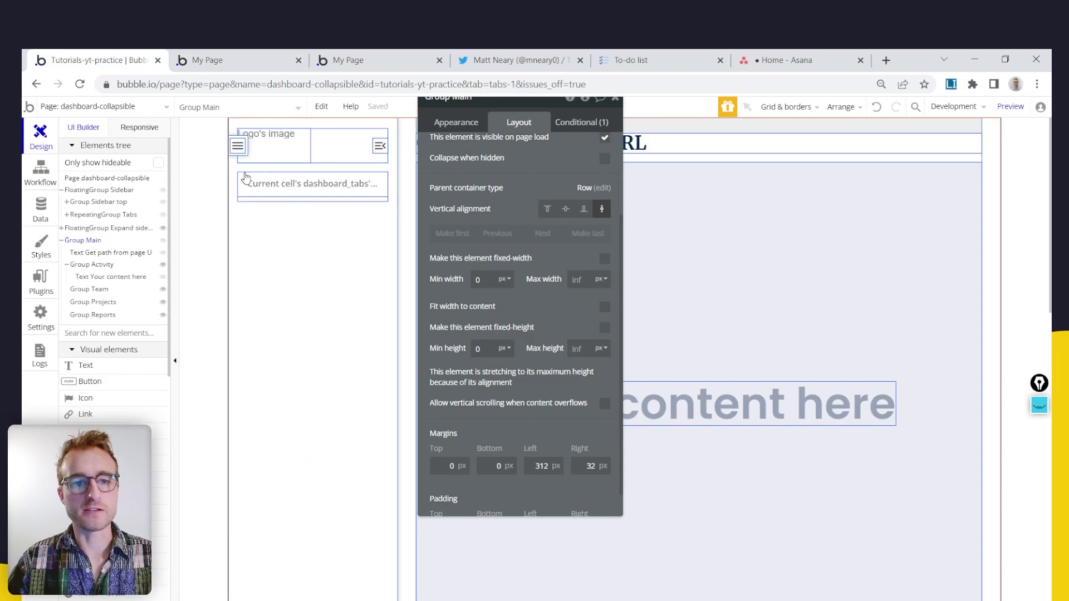
{"action": "left_click", "coordinate": [247, 153]}
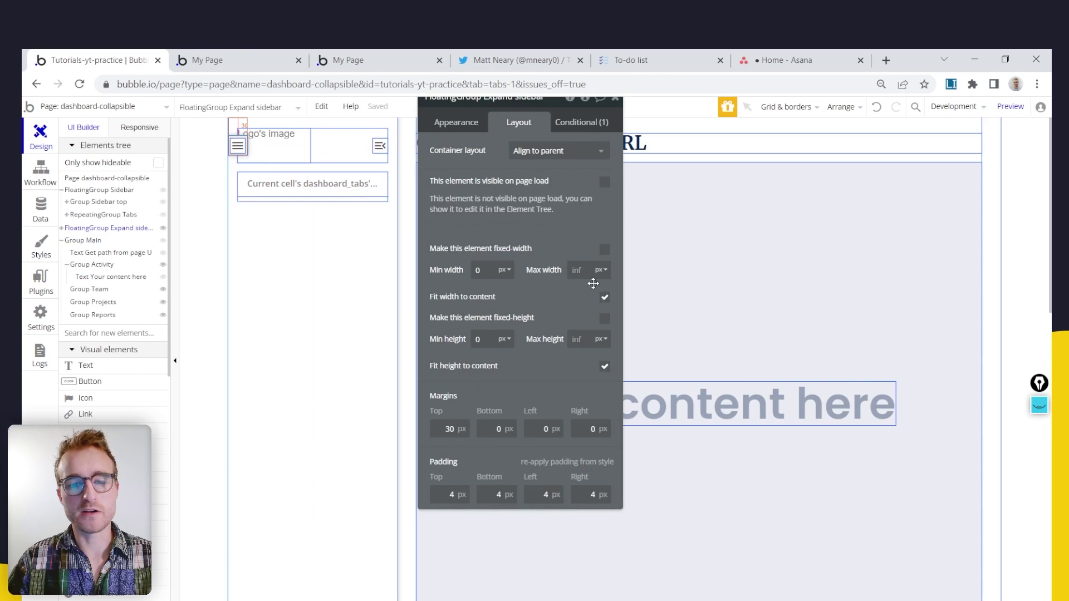
{"action": "left_click", "coordinate": [456, 122]}
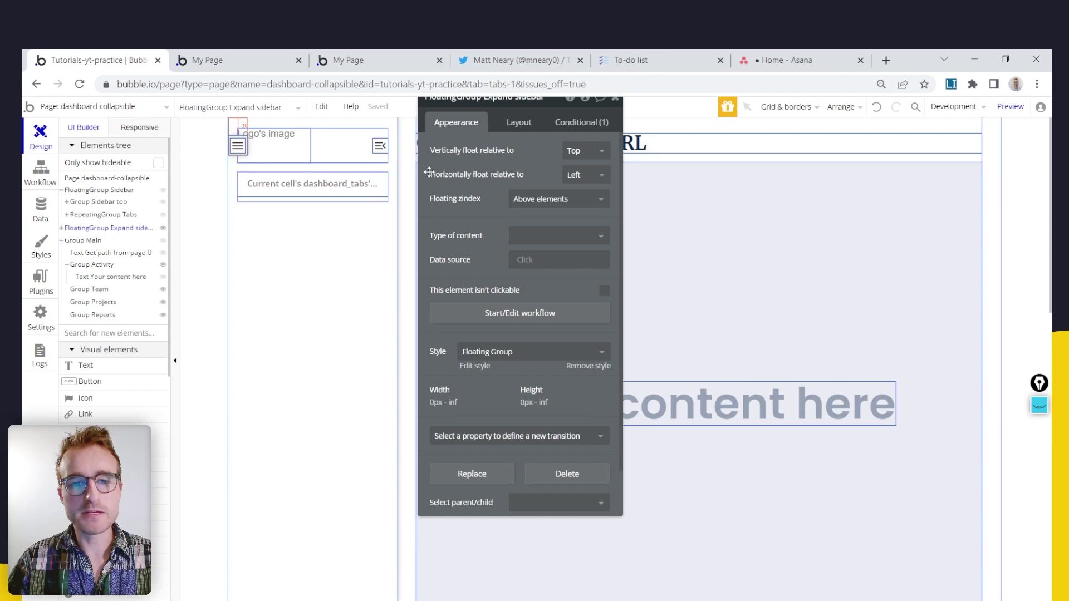
{"action": "left_click_drag", "start_coordinate": [469, 210], "coordinate": [573, 229]}
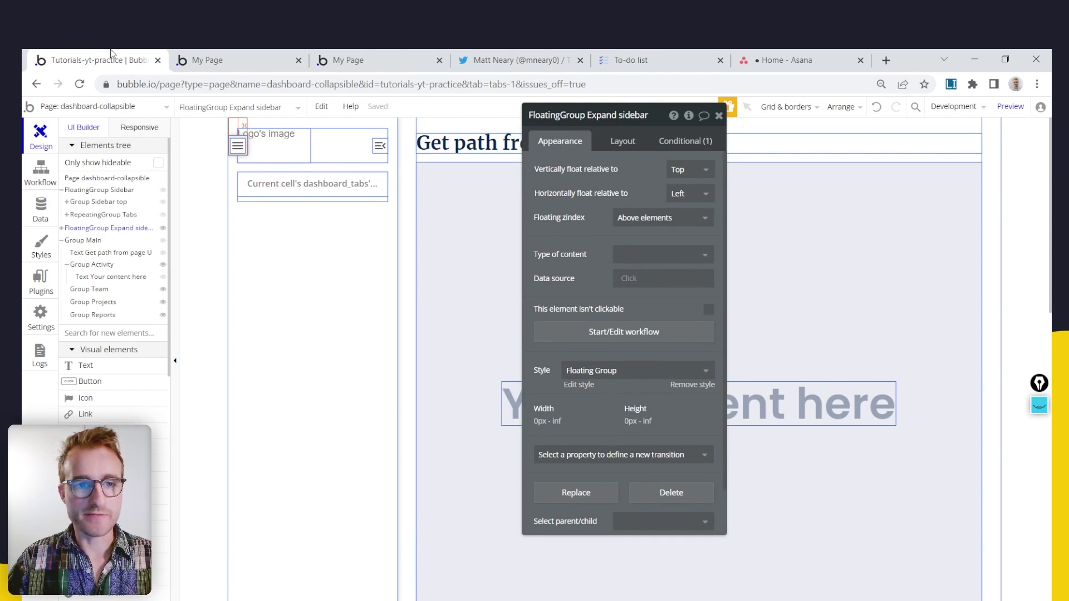
{"action": "left_click", "coordinate": [242, 53]}
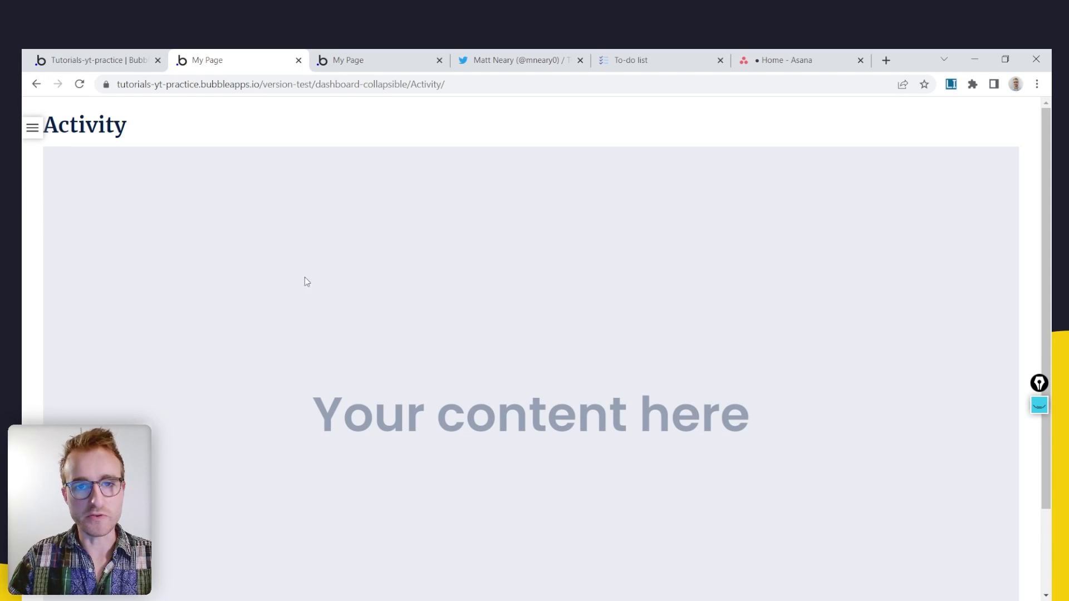
{"action": "left_click", "coordinate": [105, 54]}
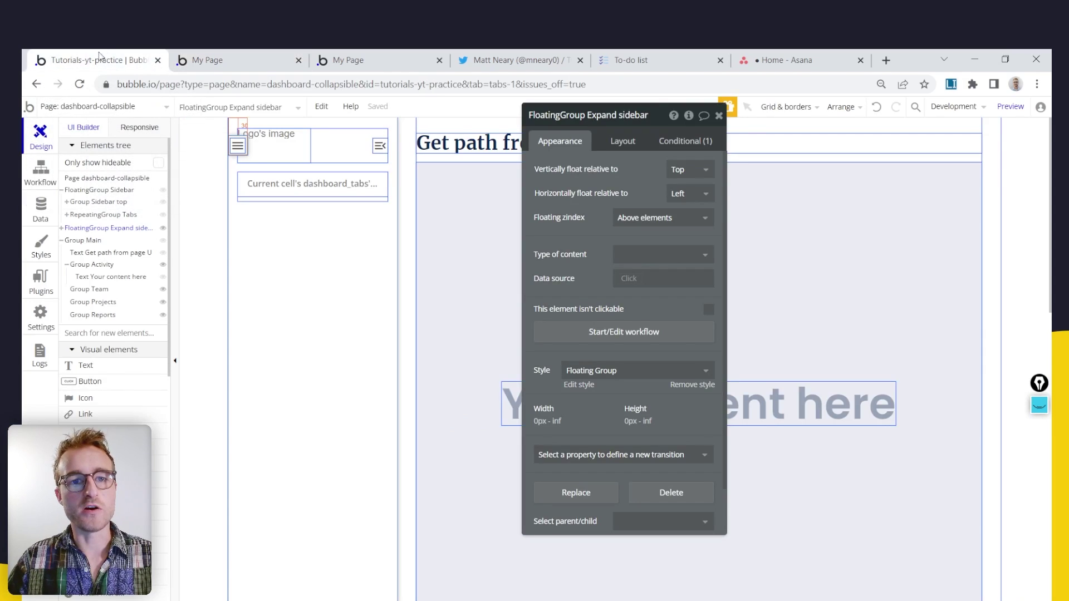
{"action": "left_click", "coordinate": [246, 60]}
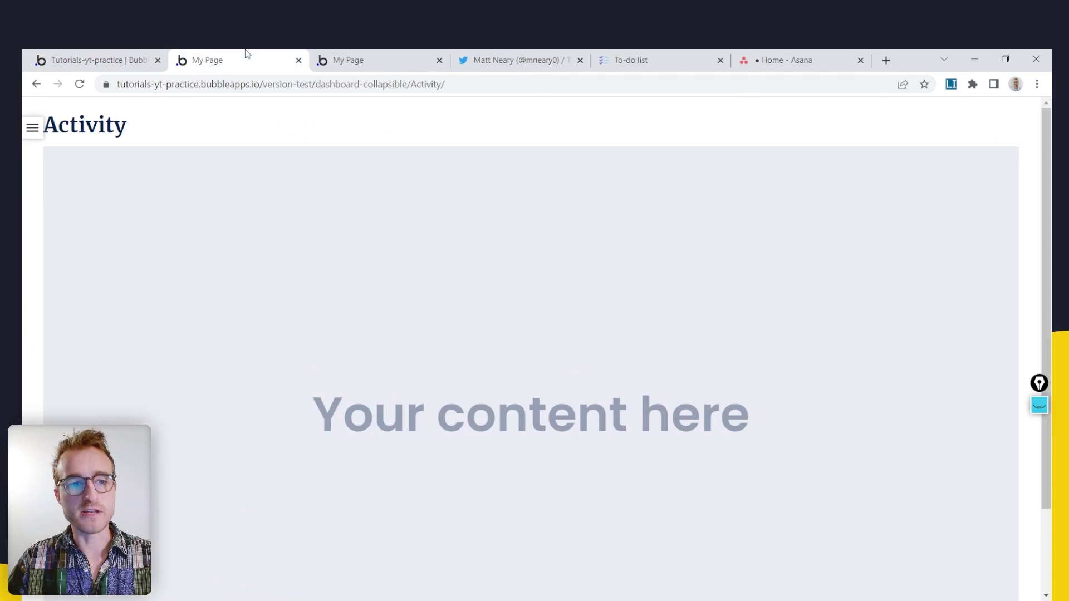
{"action": "left_click", "coordinate": [101, 58]}
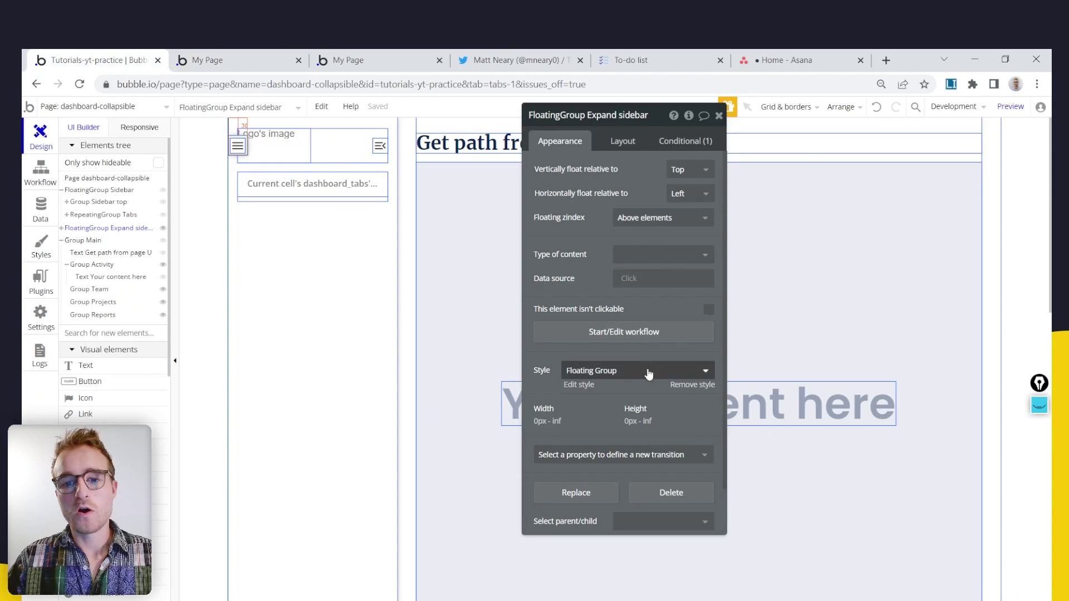
Edit the Floating Group element style to have a roundness of 0, checking the sidebar's corners in the page preview
{"action": "left_click", "coordinate": [582, 385]}
{"action": "left_click", "coordinate": [978, 367]}
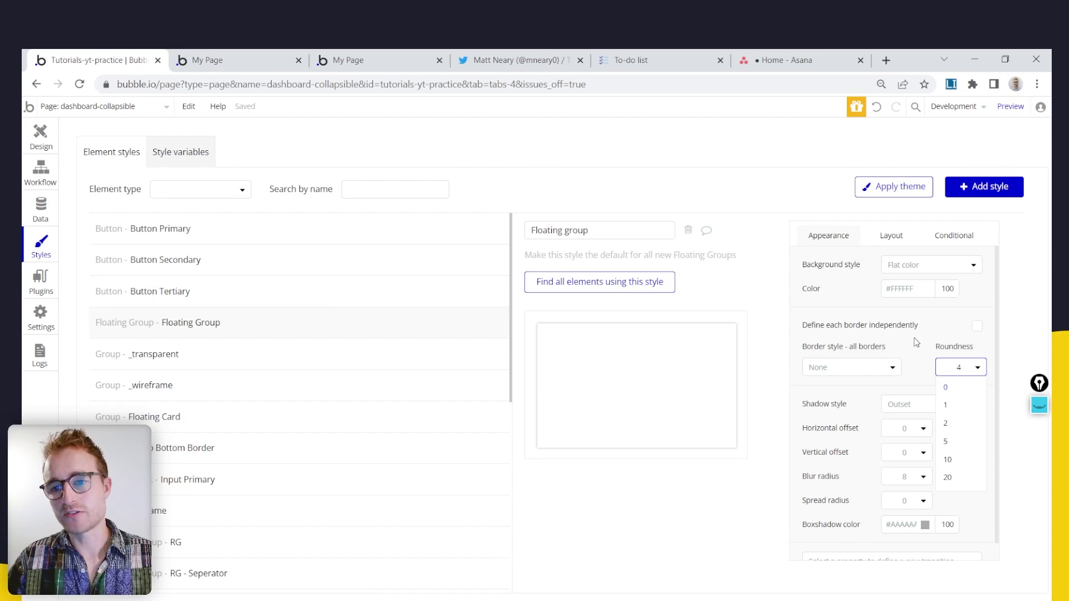
{"action": "left_click", "coordinate": [257, 59]}
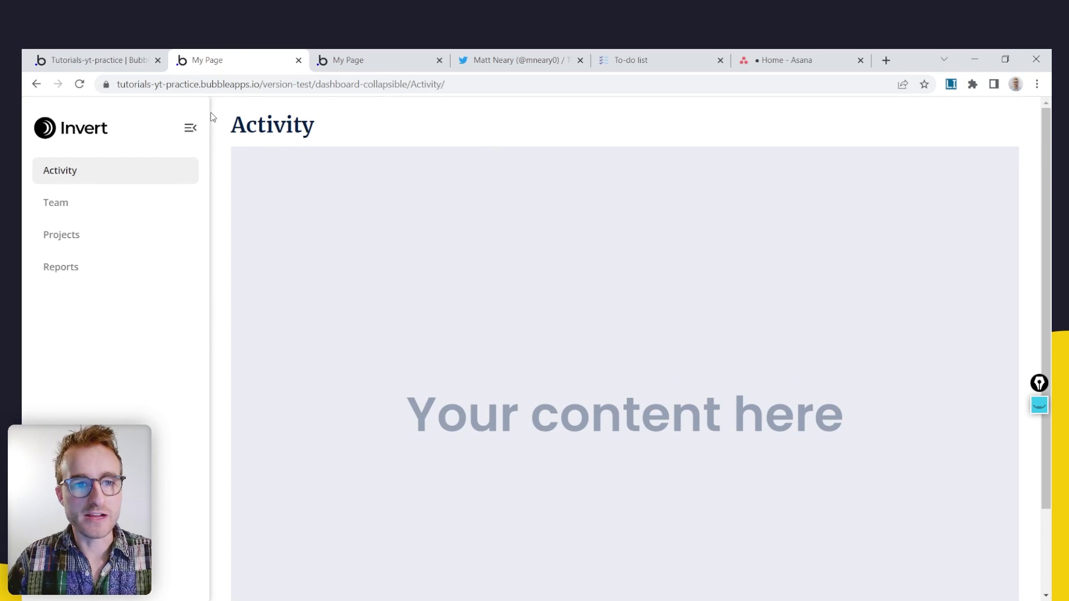
{"action": "left_click", "coordinate": [191, 129]}
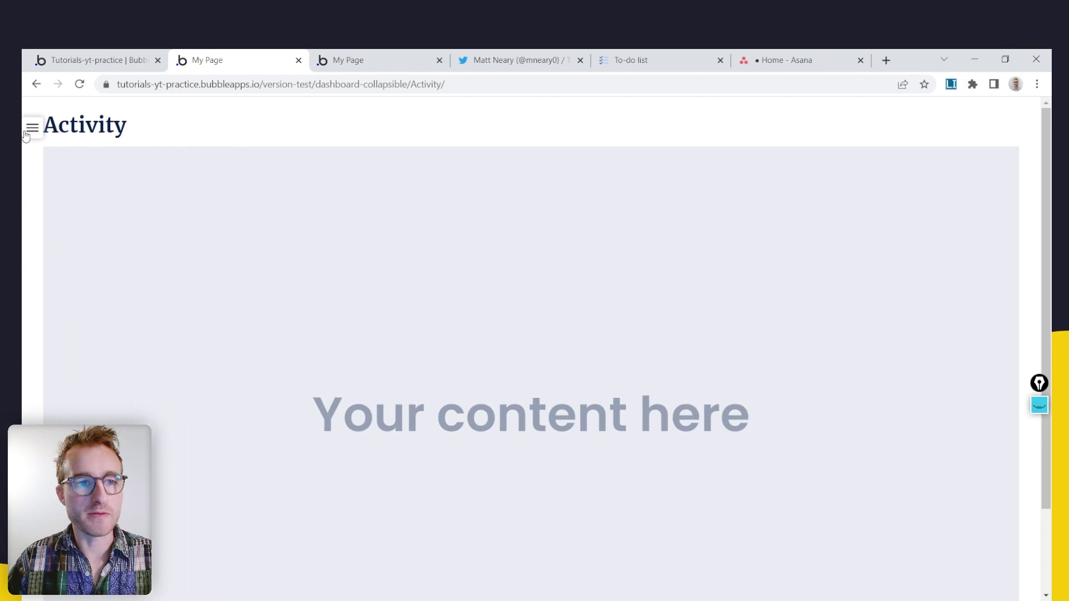
{"action": "left_click", "coordinate": [32, 128]}
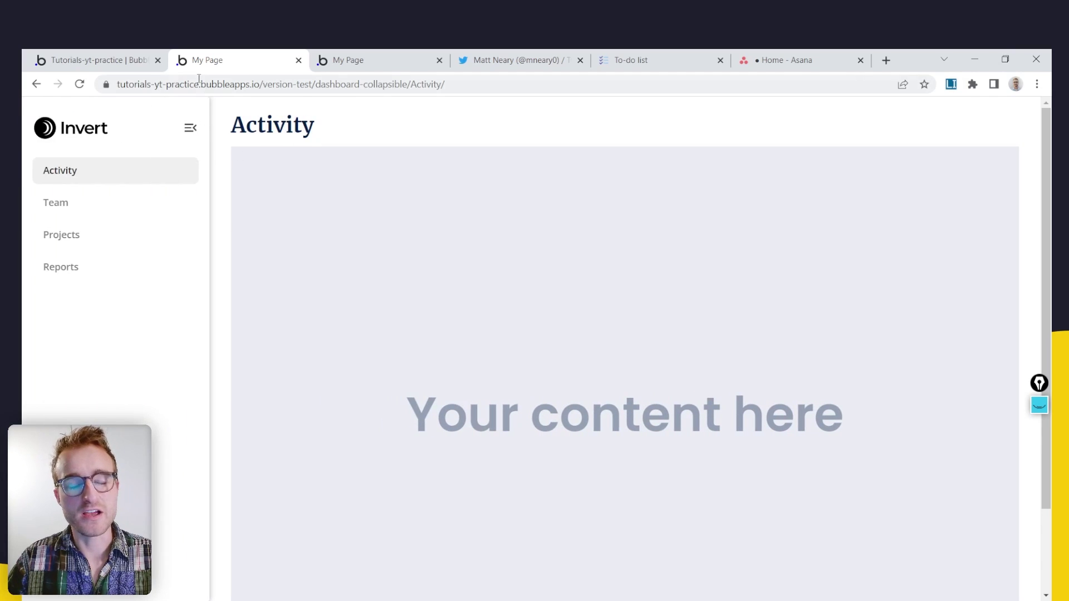
{"action": "left_click", "coordinate": [91, 56]}
{"action": "left_click", "coordinate": [966, 364]}
{"action": "left_click", "coordinate": [958, 392]}
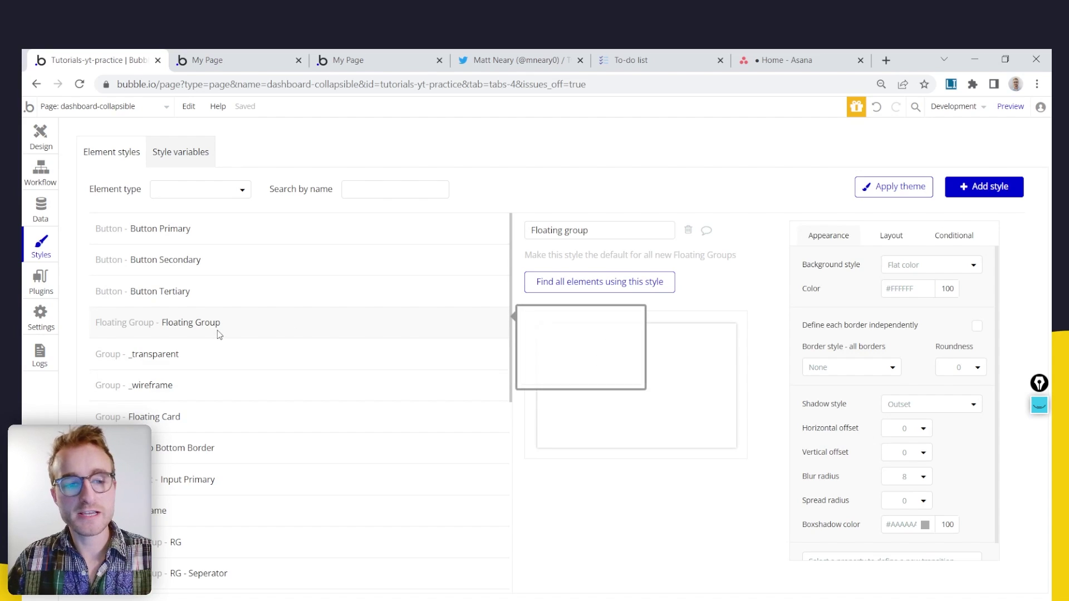
Compare the Floating Group element style with FloatingGroup Expand sidebar in the page design
{"action": "left_click", "coordinate": [40, 149]}
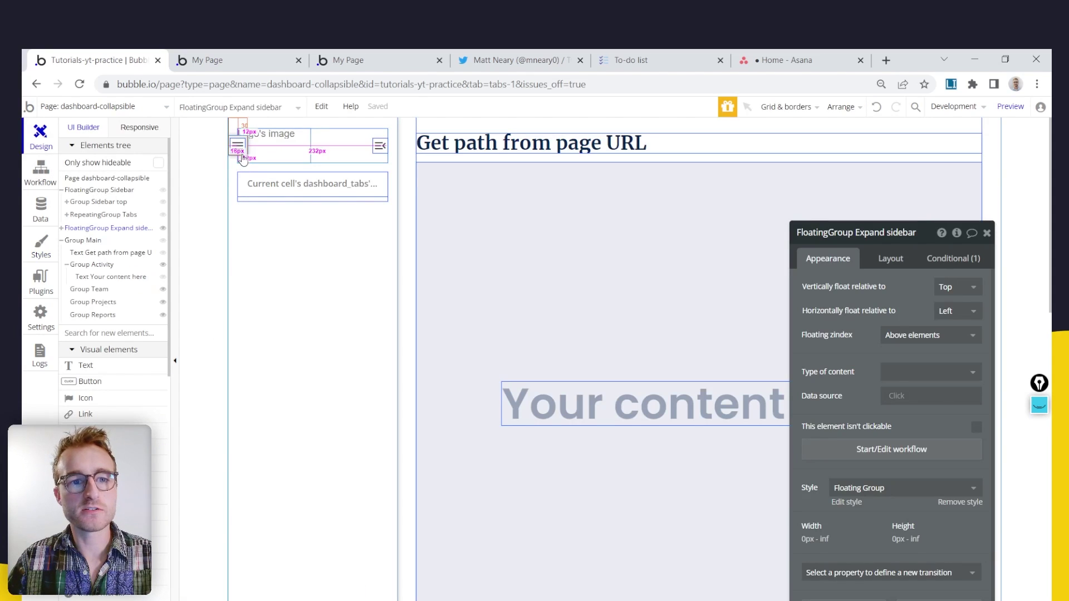
{"action": "left_click", "coordinate": [41, 246]}
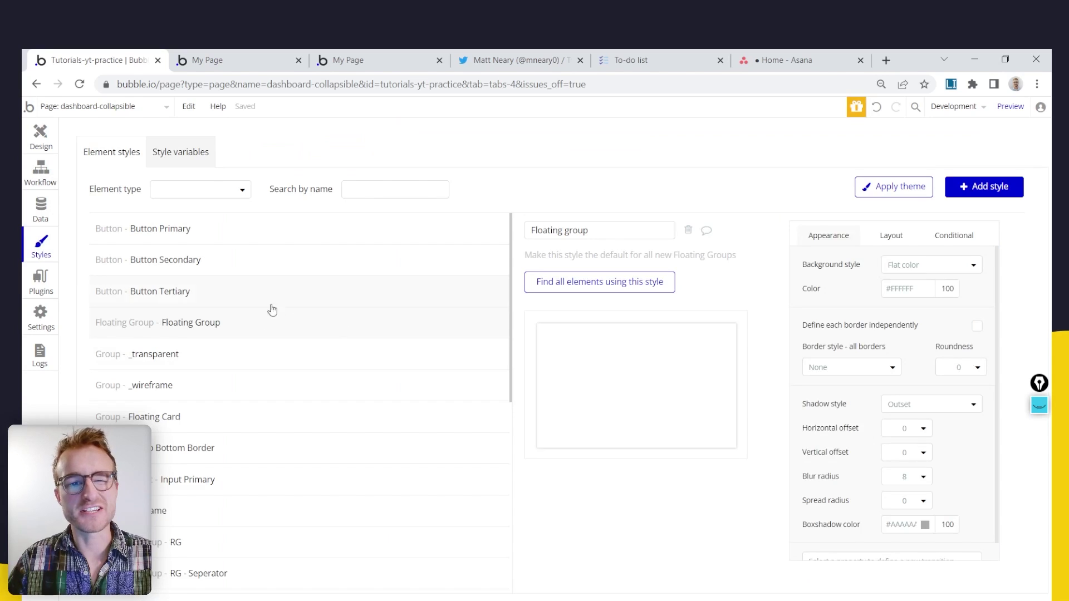
{"action": "left_click", "coordinate": [45, 108]}
{"action": "left_click", "coordinate": [31, 138]}
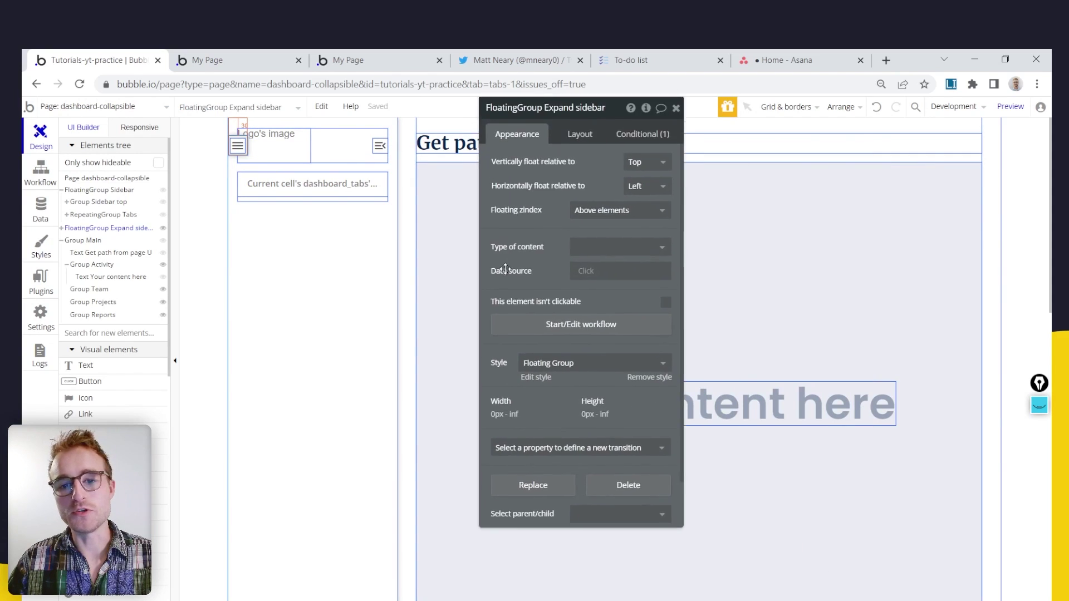
Try detaching the Floating Group style from FloatingGroup Expand sidebar, inspect its individual appearance properties, and undo the style removal
{"action": "left_click", "coordinate": [607, 432]}
{"action": "left_click", "coordinate": [566, 444]}
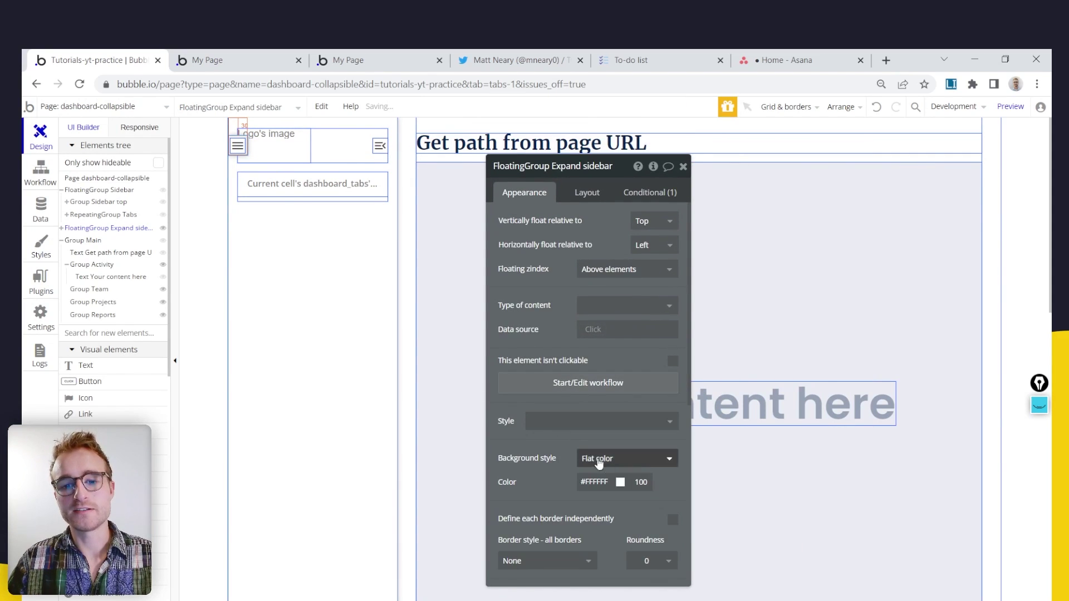
{"action": "scroll", "coordinate": [629, 458], "scroll_direction": "down", "scroll_amount": 3}
{"action": "scroll", "coordinate": [663, 458], "scroll_direction": "down", "scroll_amount": 3}
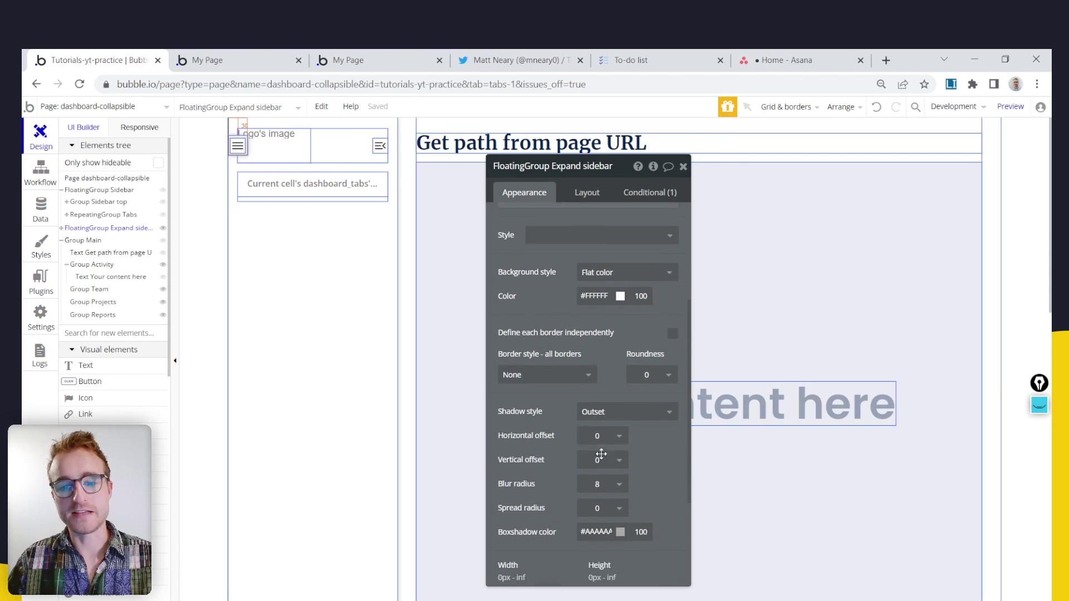
{"action": "scroll", "coordinate": [609, 434], "scroll_direction": "up", "scroll_amount": 3}
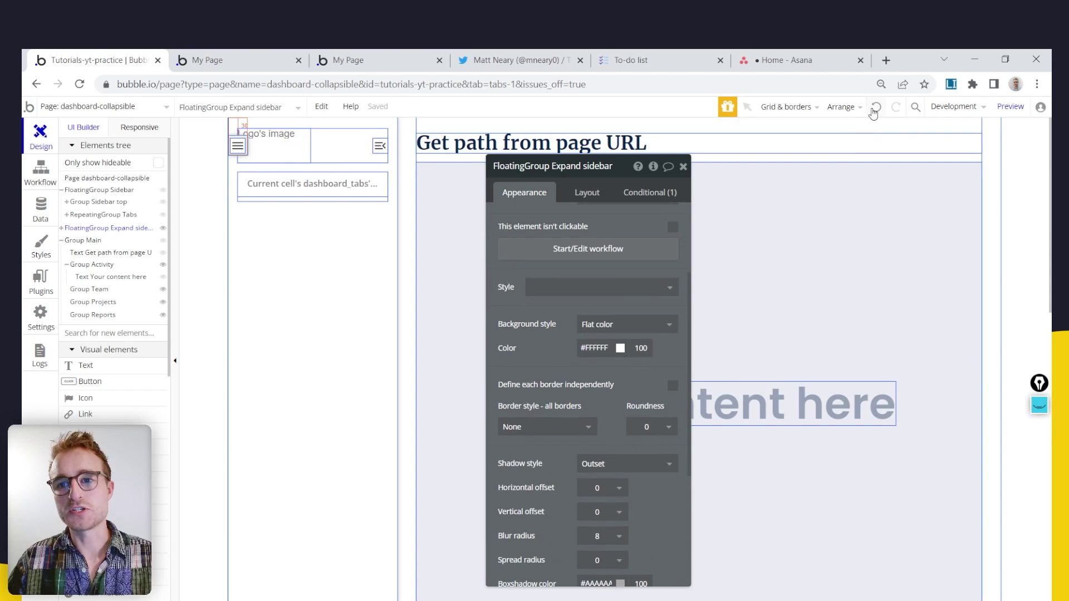
{"action": "left_click", "coordinate": [876, 108]}
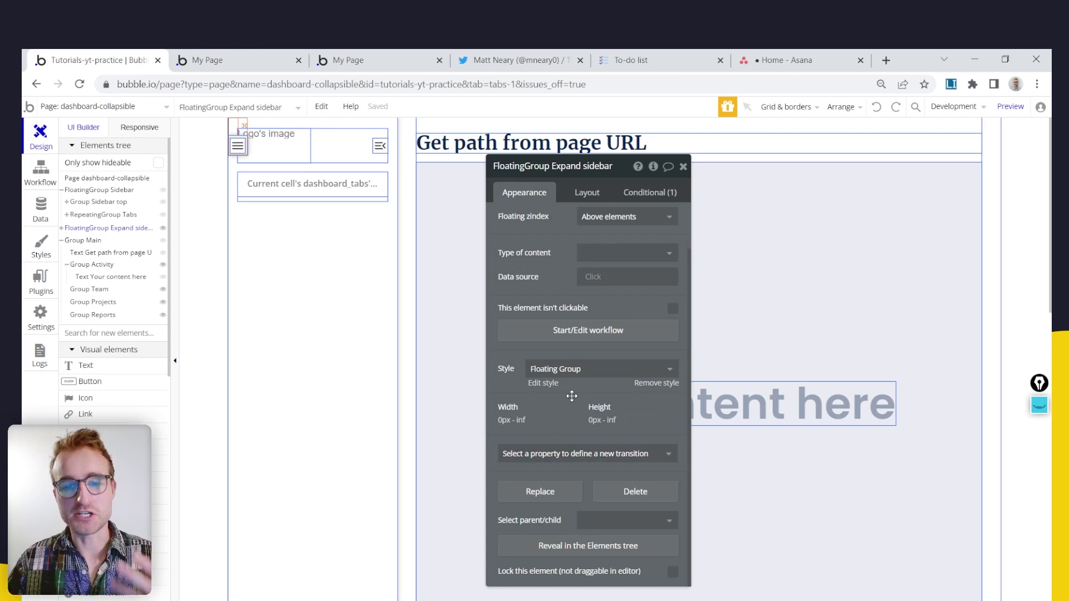
Remove the Floating Group style from FloatingGroup Expand sidebar again to inspect its border and shadow properties, and undo the removal
{"action": "left_click", "coordinate": [556, 370]}
{"action": "left_click", "coordinate": [551, 385]}
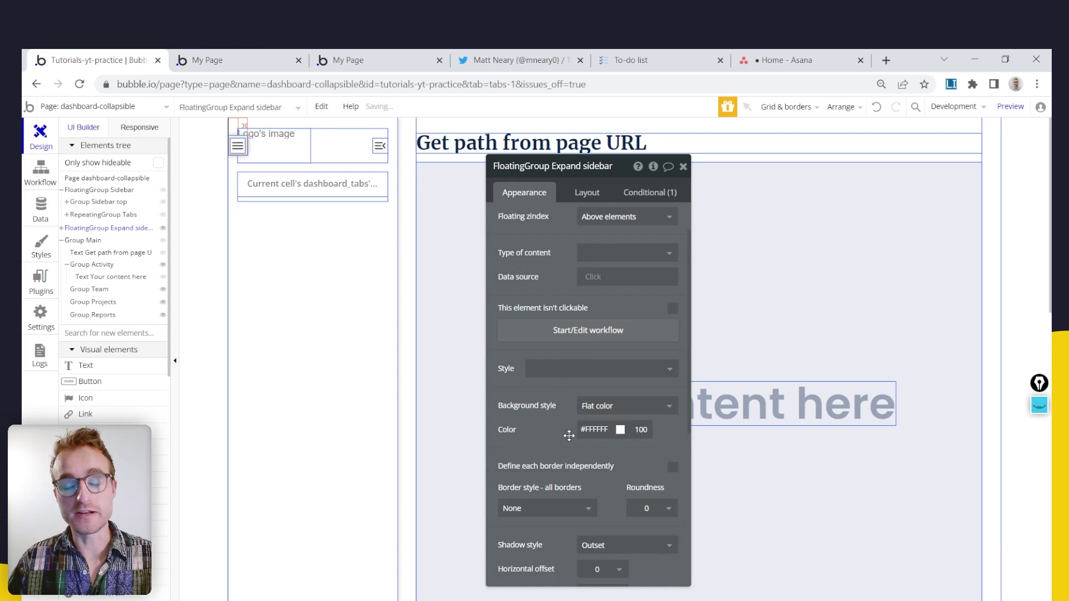
{"action": "scroll", "coordinate": [548, 353], "scroll_direction": "down", "scroll_amount": 3}
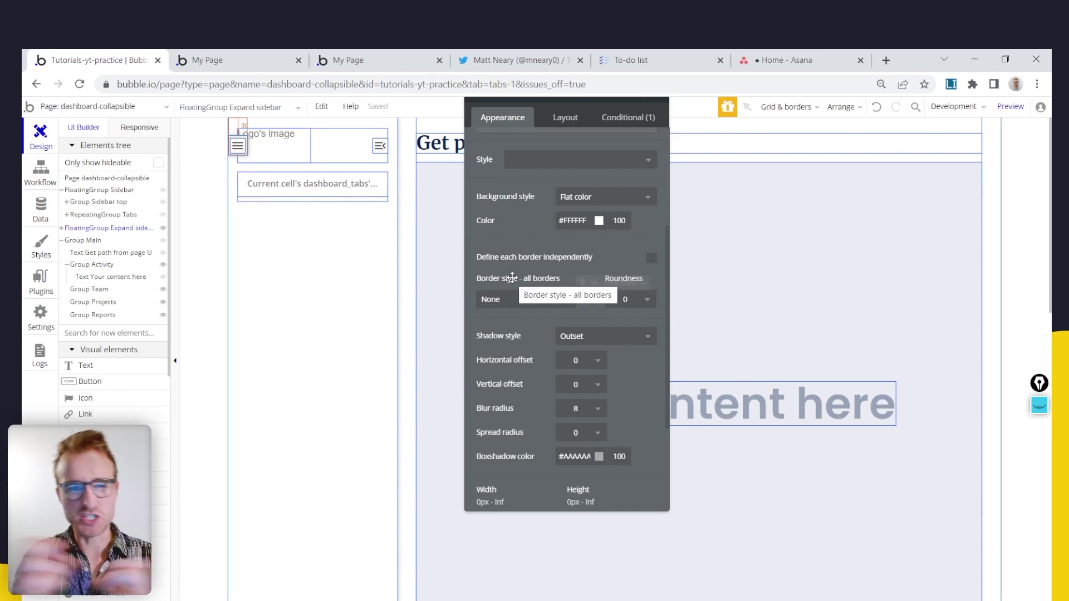
{"action": "left_click", "coordinate": [876, 109]}
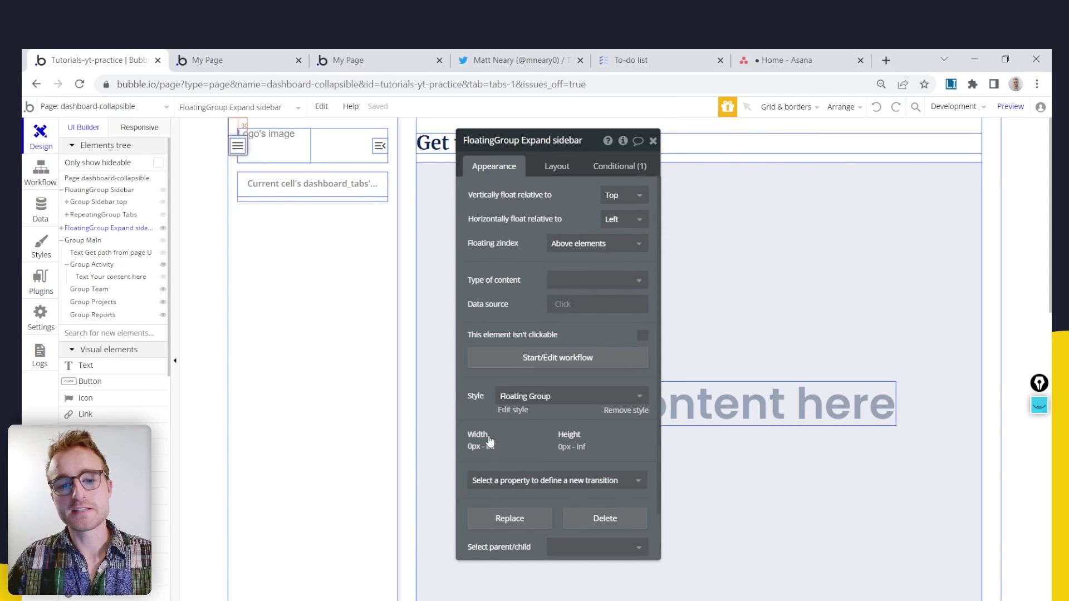
Add a second condition to FloatingGroup Expand sidebar that checks whether This url is not empty
{"action": "left_click", "coordinate": [634, 172]}
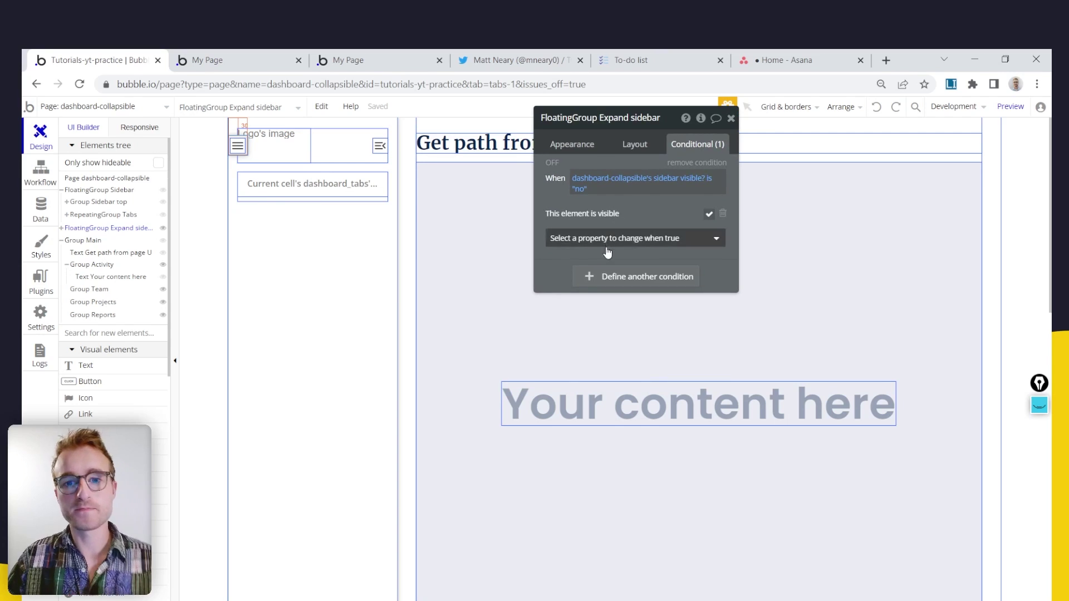
{"action": "left_click", "coordinate": [619, 275]}
{"action": "left_click", "coordinate": [588, 277]}
{"action": "type", "text": "url"}
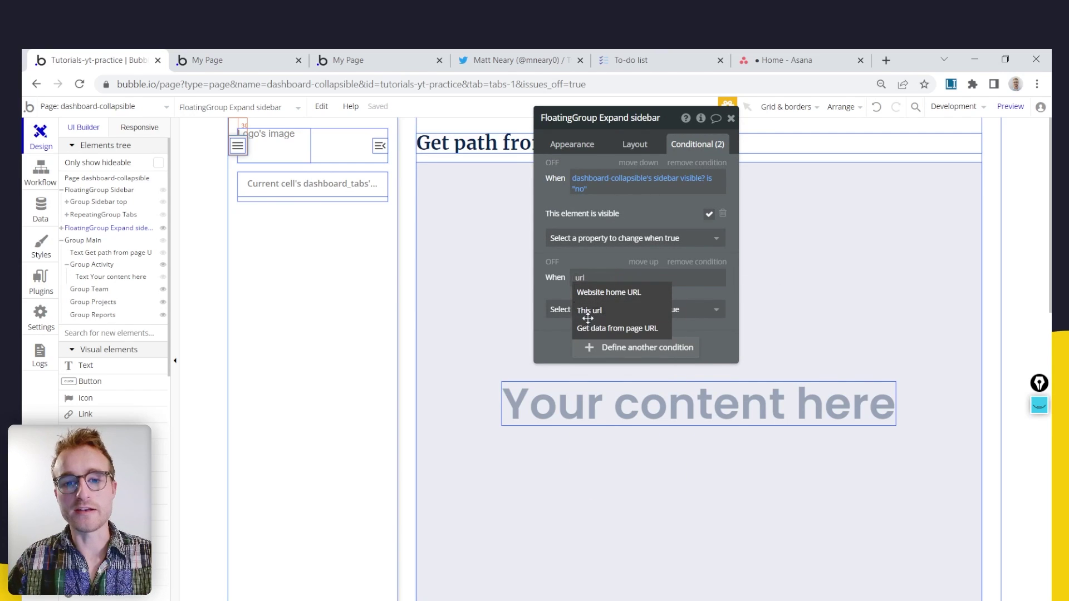
{"action": "left_click", "coordinate": [589, 310]}
{"action": "left_click", "coordinate": [642, 386]}
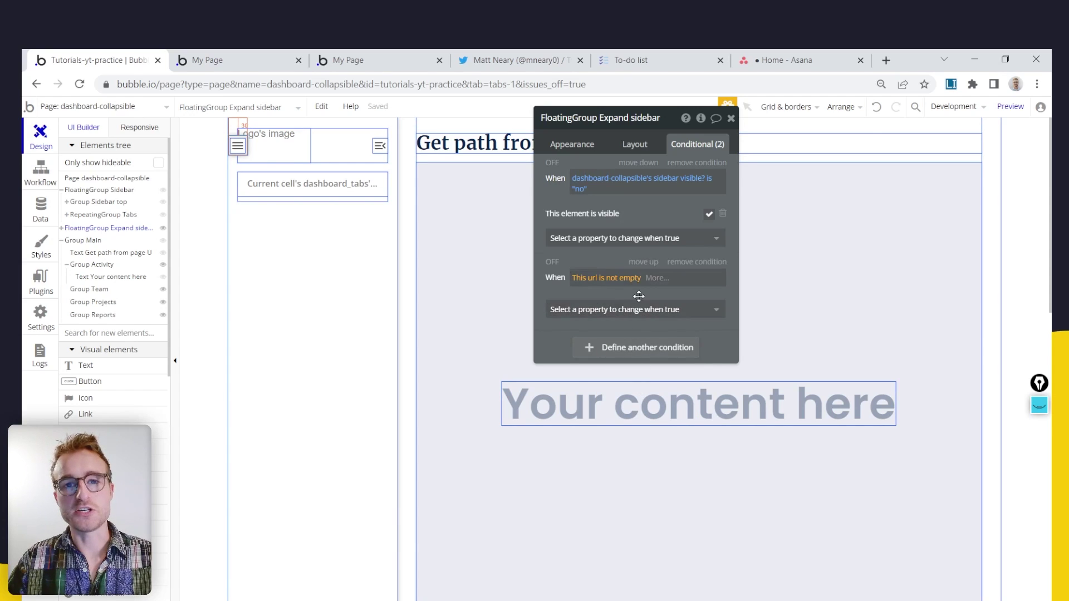
Replace the second condition's expression with Current date/time is not empty
{"action": "right_click", "coordinate": [594, 281]}
{"action": "left_click", "coordinate": [699, 279]}
{"action": "left_click", "coordinate": [595, 279]}
{"action": "type", "text": "curr"}
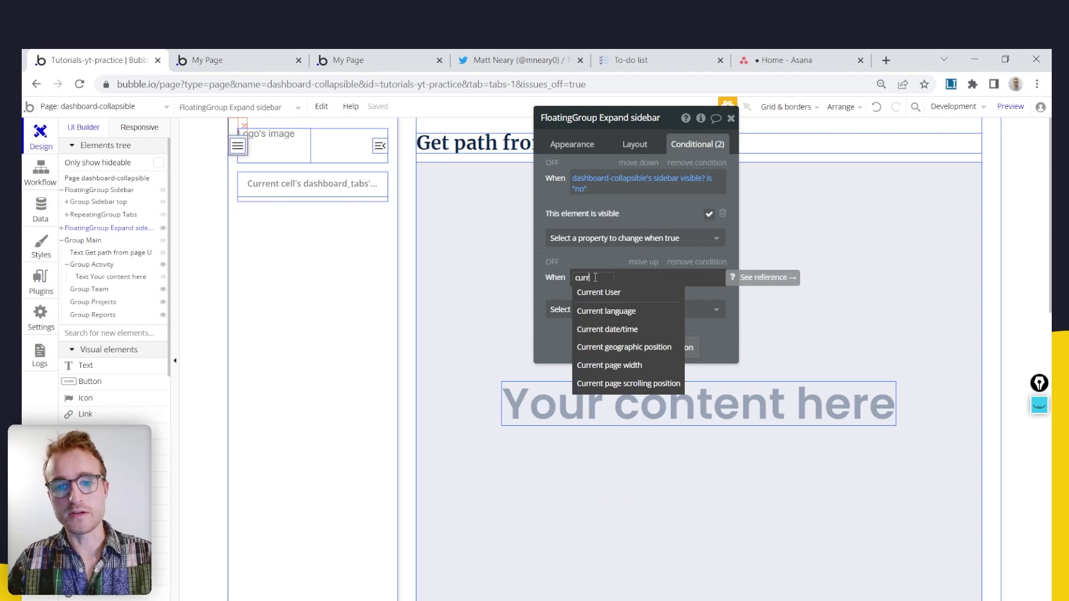
{"action": "left_click", "coordinate": [629, 331]}
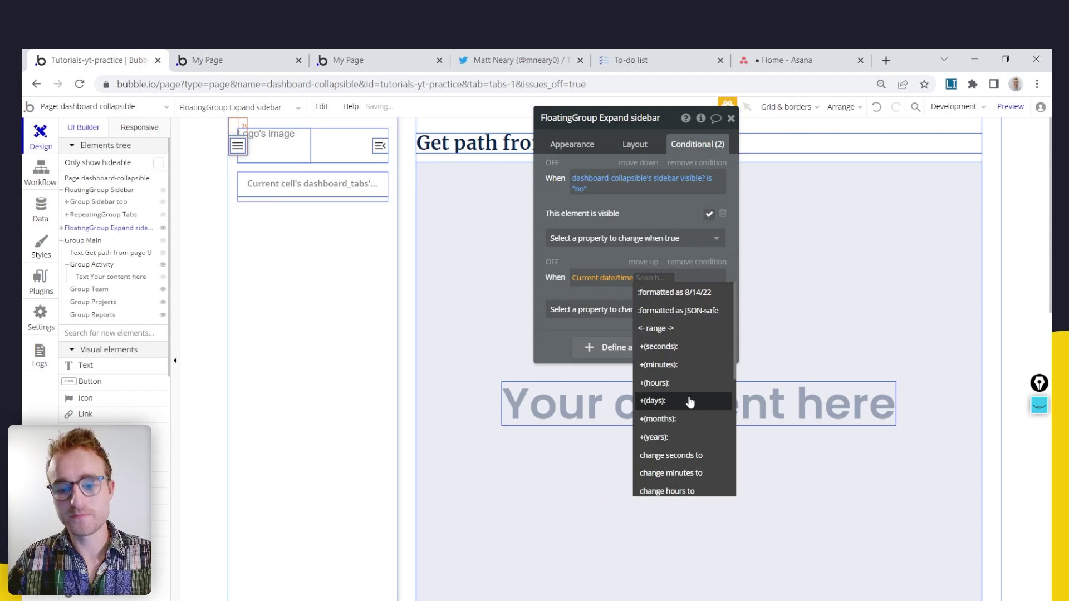
{"action": "type", "text": "em"}
{"action": "left_click", "coordinate": [676, 312]}
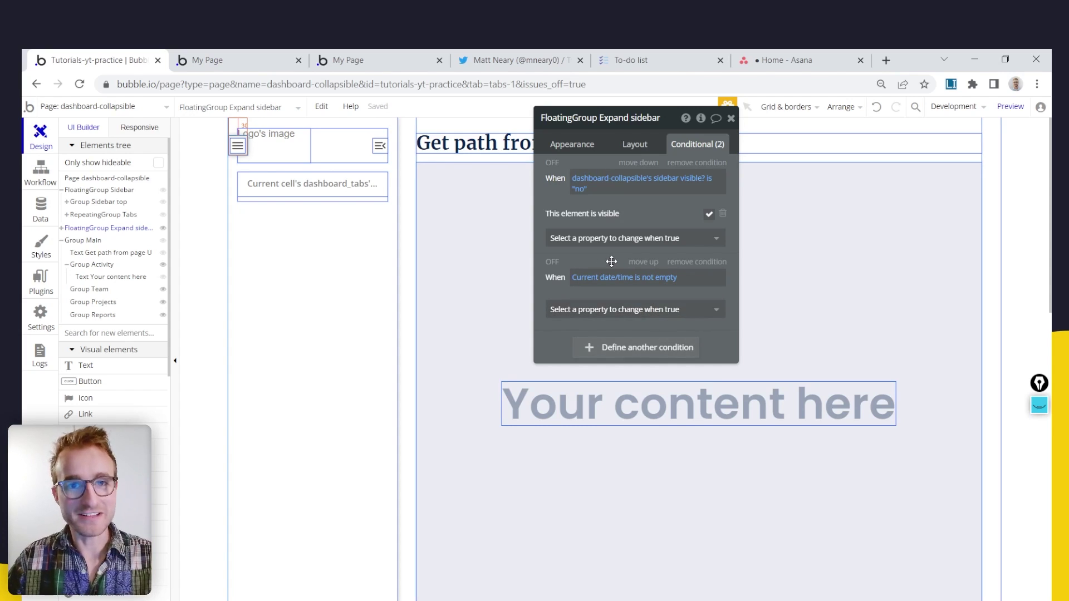
{"action": "left_click_drag", "start_coordinate": [609, 261], "coordinate": [598, 250]}
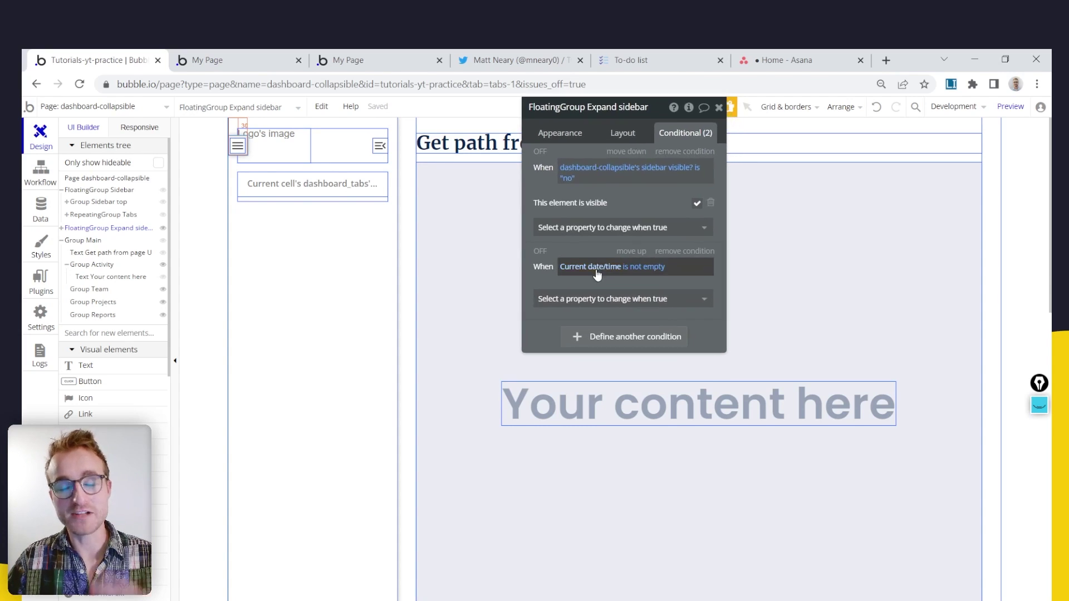
Make the Current date/time condition set the border roundness to 4, and check the expand button in the page preview with the sidebar collapsed
{"action": "left_click", "coordinate": [611, 300]}
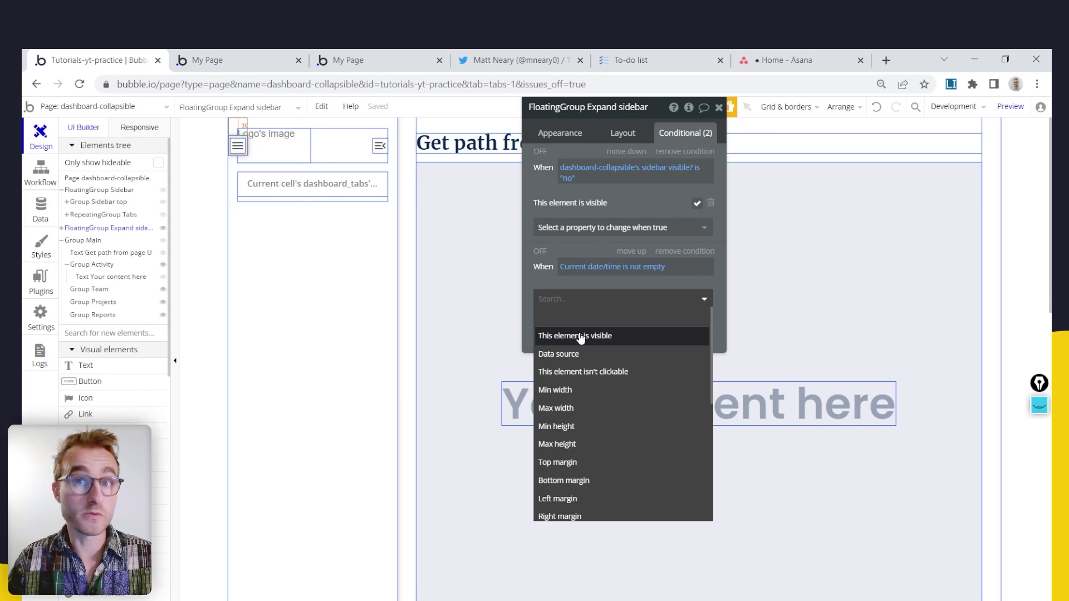
{"action": "type", "text": "bo"}
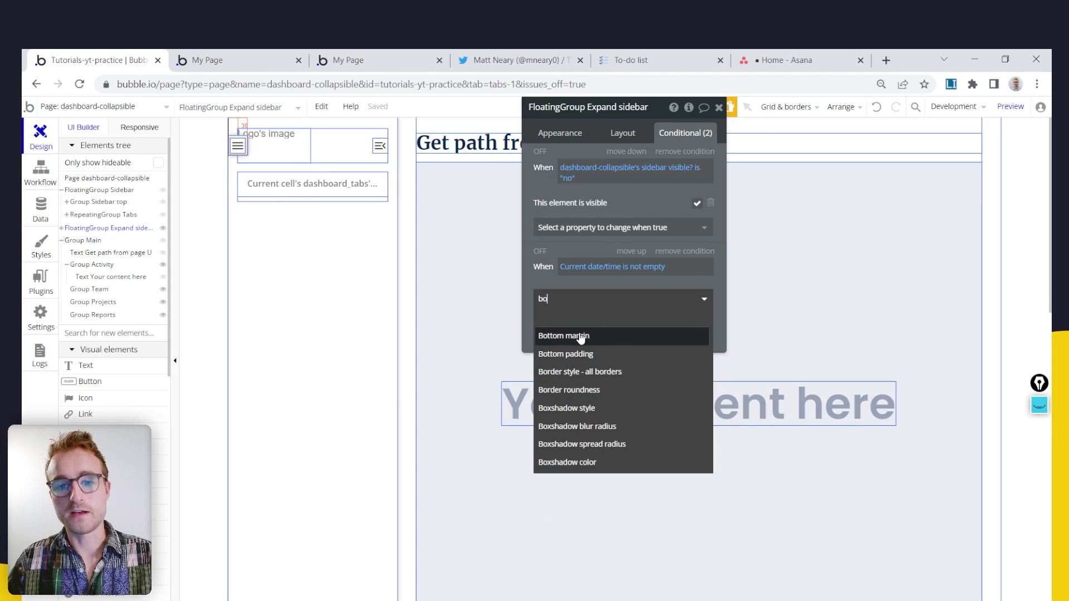
{"action": "left_click", "coordinate": [574, 390]}
{"action": "left_click", "coordinate": [683, 297]}
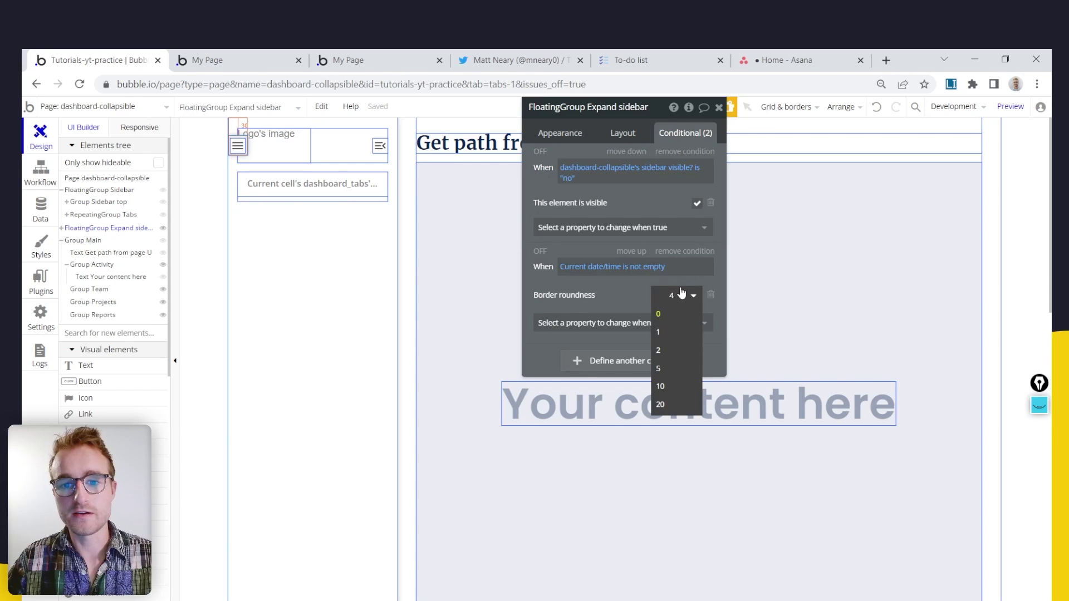
{"action": "left_click", "coordinate": [637, 294]}
{"action": "left_click", "coordinate": [197, 56]}
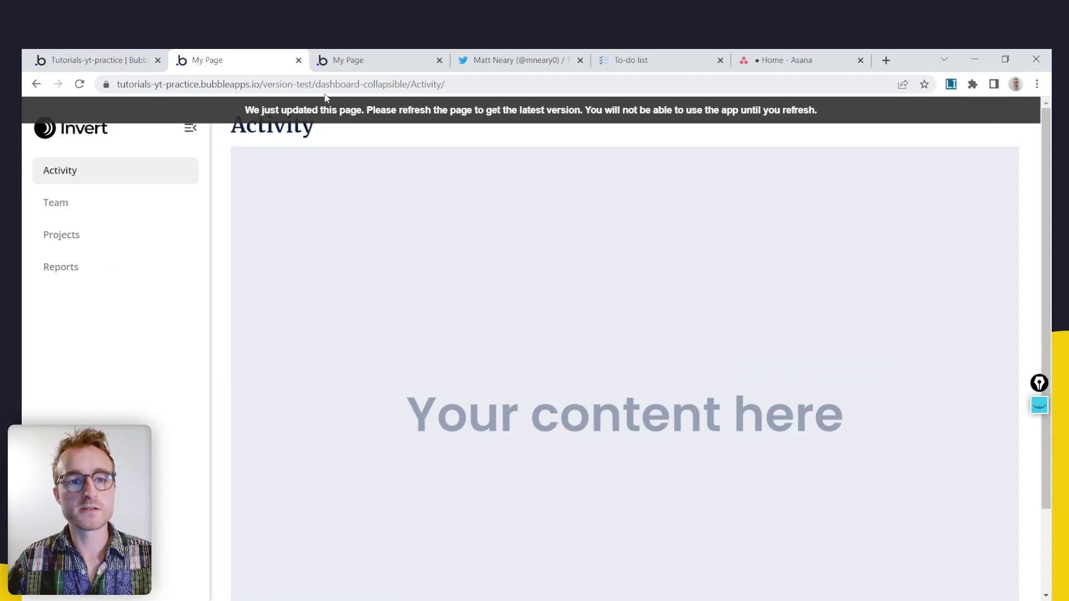
{"action": "left_click", "coordinate": [192, 134]}
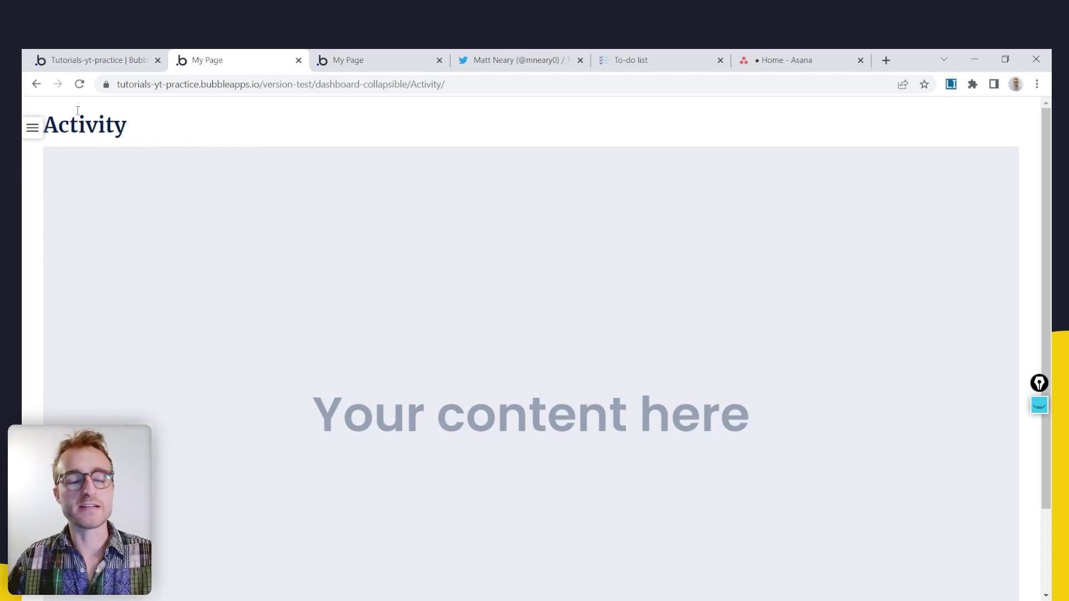
Set the conditional left margin of Group Main to 48 for when the sidebar is not visible
{"action": "left_click", "coordinate": [89, 59]}
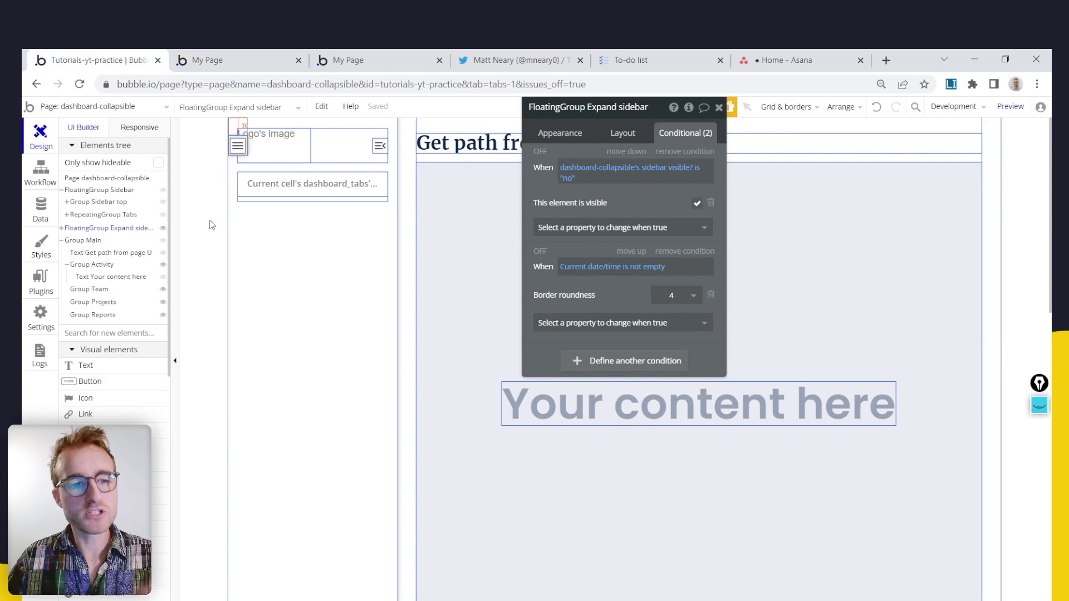
{"action": "left_click", "coordinate": [84, 240]}
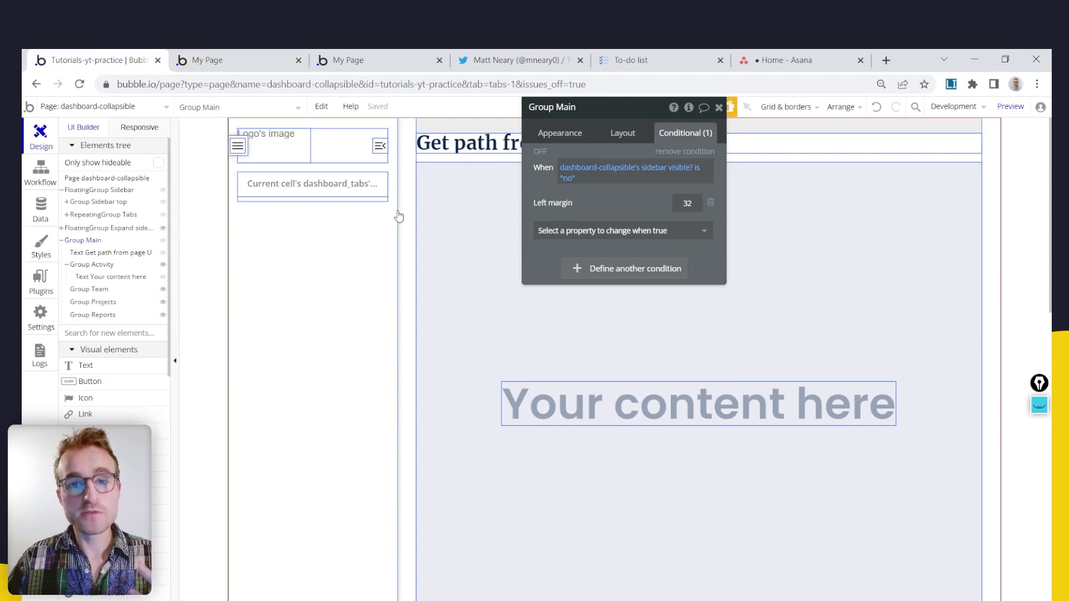
{"action": "double_click", "coordinate": [557, 278]}
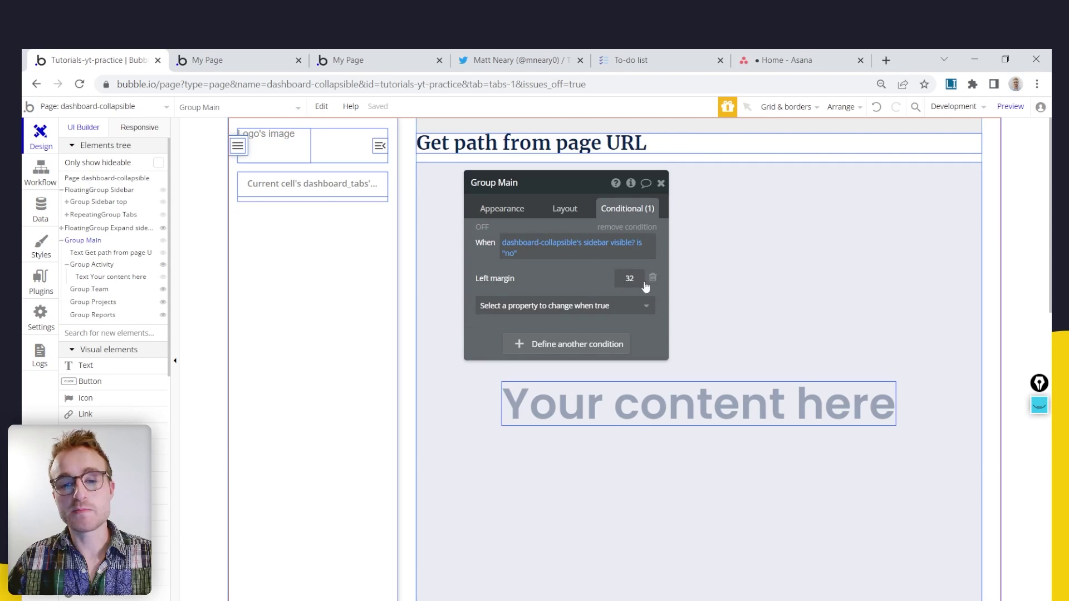
{"action": "left_click_drag", "start_coordinate": [640, 278], "coordinate": [572, 271]}
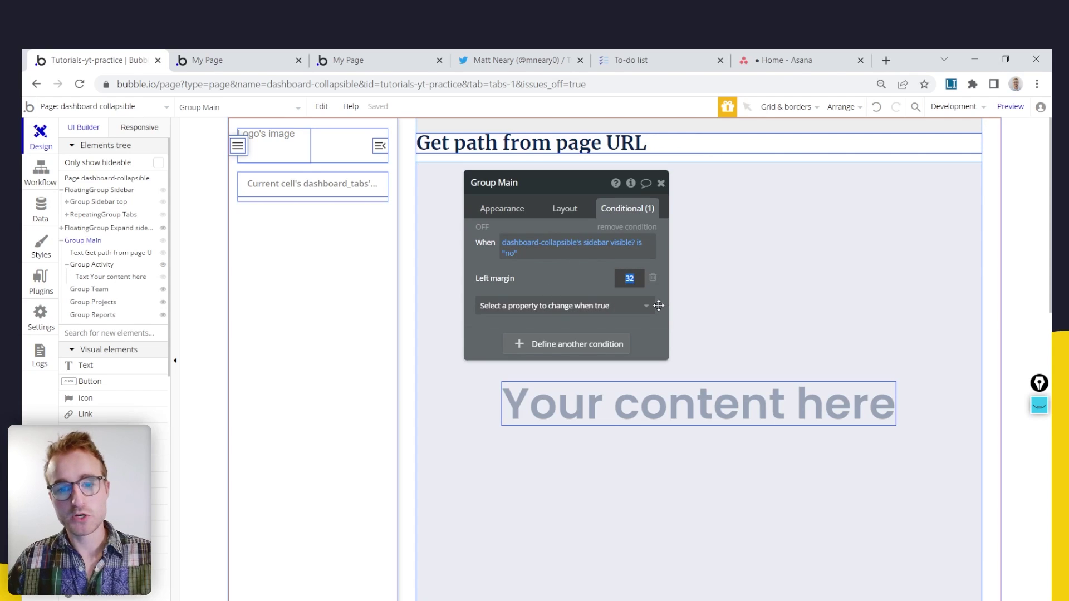
{"action": "type", "text": "48"}
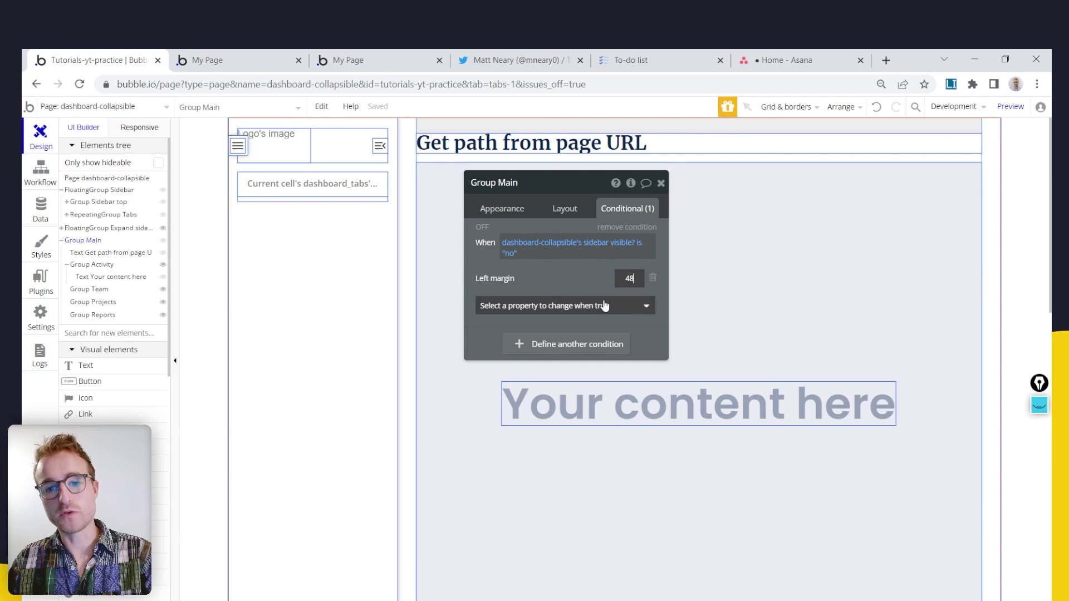
Set the right margin of Group Main to 48 px in its layout settings
{"action": "left_click", "coordinate": [564, 209]}
{"action": "scroll", "coordinate": [553, 334], "scroll_direction": "down", "scroll_amount": 3}
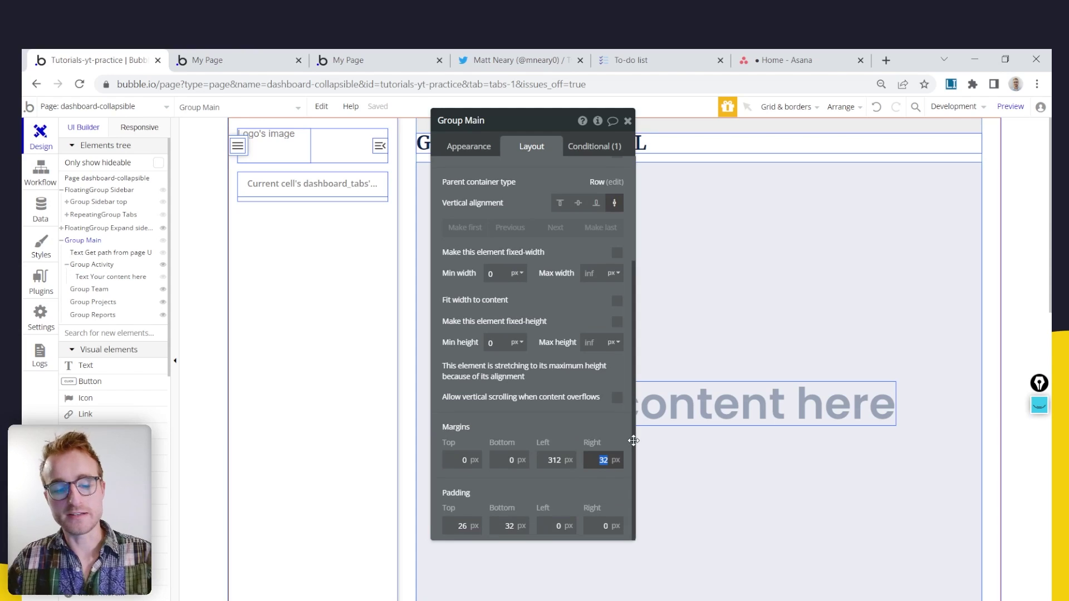
{"action": "type", "text": "8"}
{"action": "left_click", "coordinate": [583, 414]}
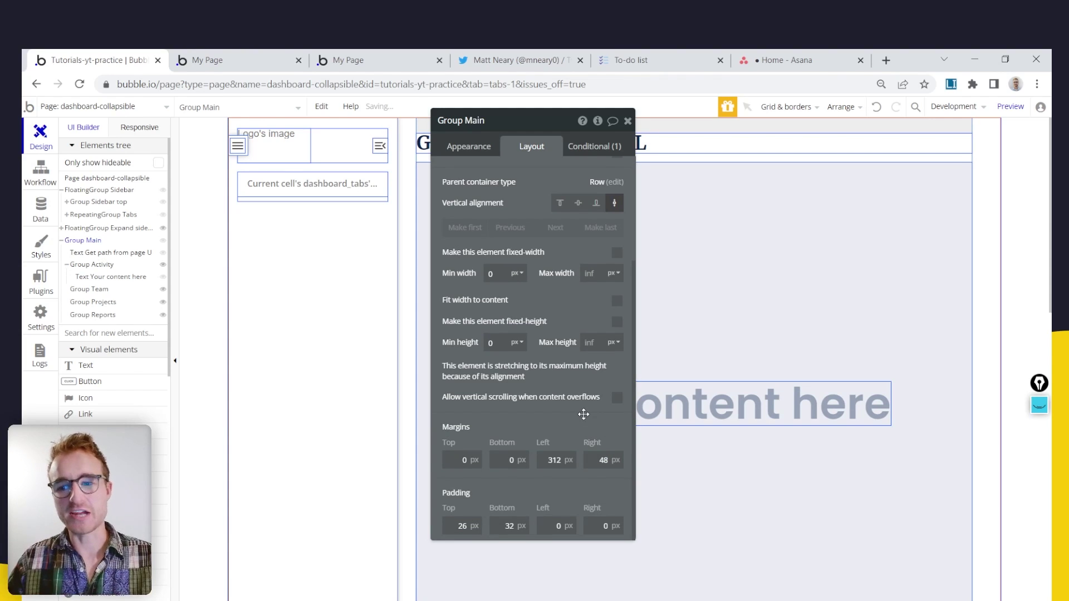
Reload the page preview, collapse the sidebar, and check the content spacing and the floating expand button while scrolling
{"action": "key", "text": "ctrl+Tab"}
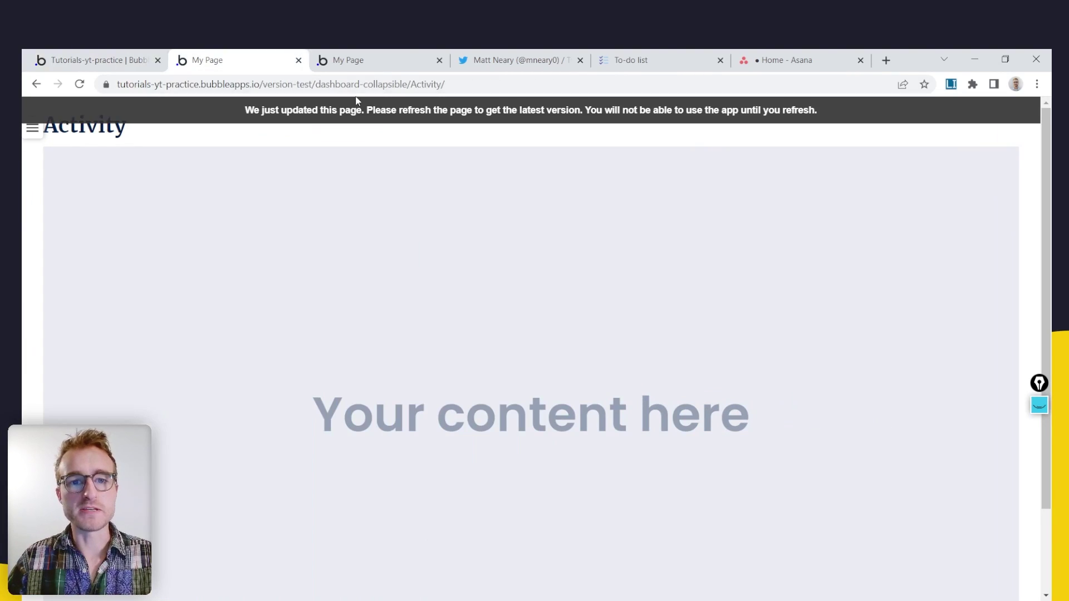
{"action": "key", "text": "F5"}
{"action": "left_click", "coordinate": [191, 129]}
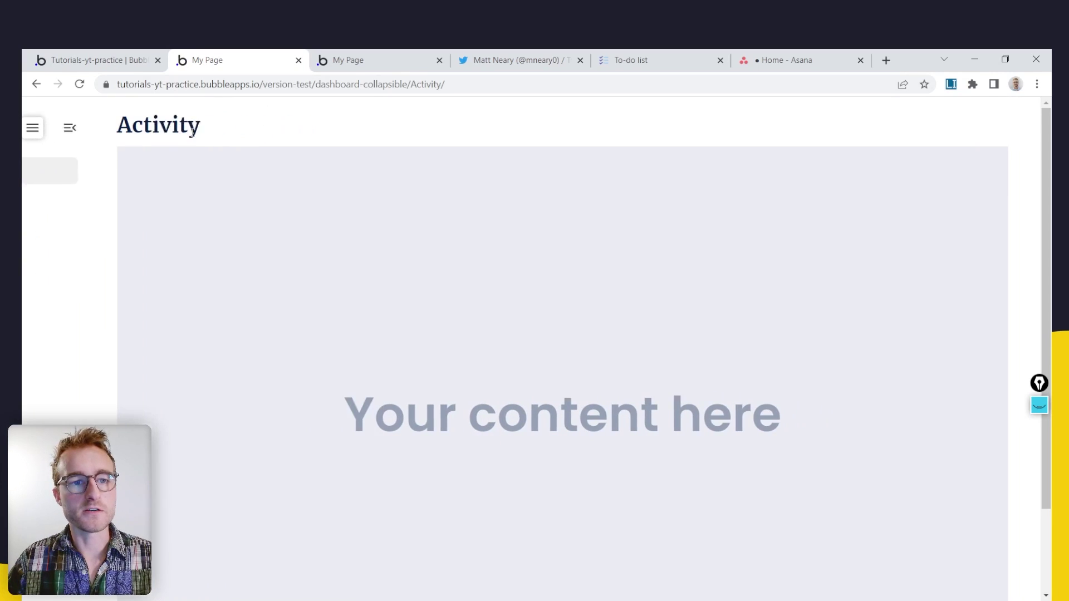
{"action": "scroll", "coordinate": [134, 236], "scroll_direction": "down", "scroll_amount": 2}
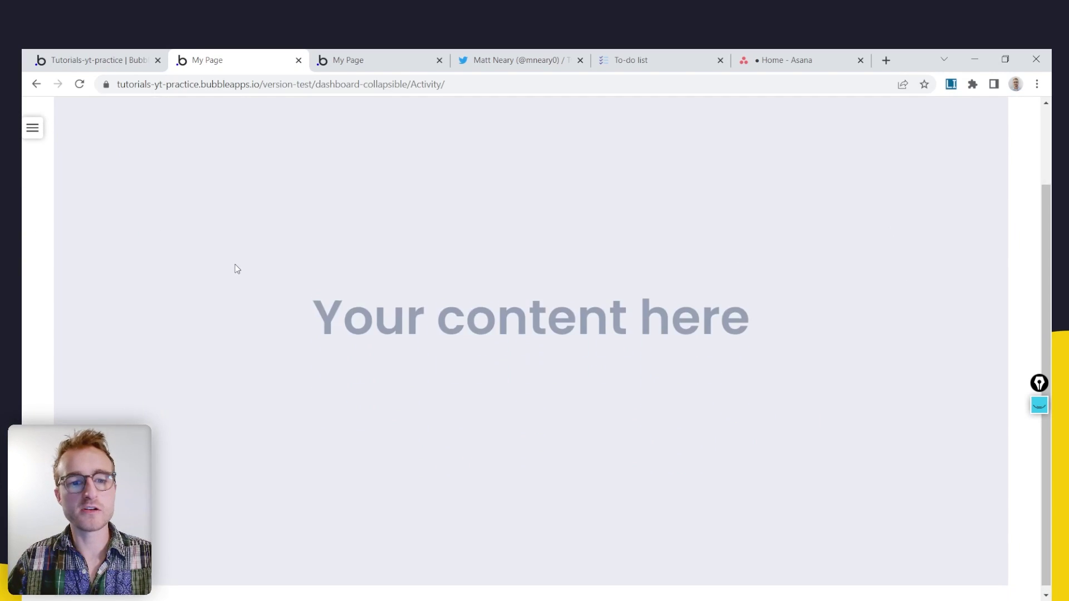
{"action": "scroll", "coordinate": [235, 265], "scroll_direction": "up", "scroll_amount": 2}
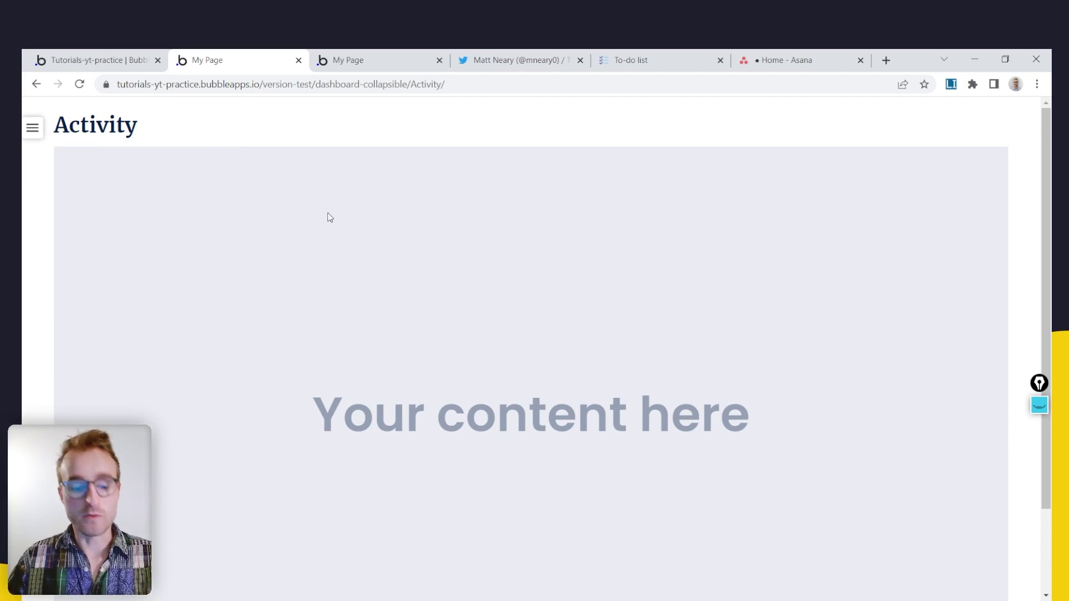
Turn on responsive device emulation for the preview, test expanding and collapsing the sidebar, and narrow the viewport to about 488 px
{"action": "key", "text": "ctrl+shift+j"}
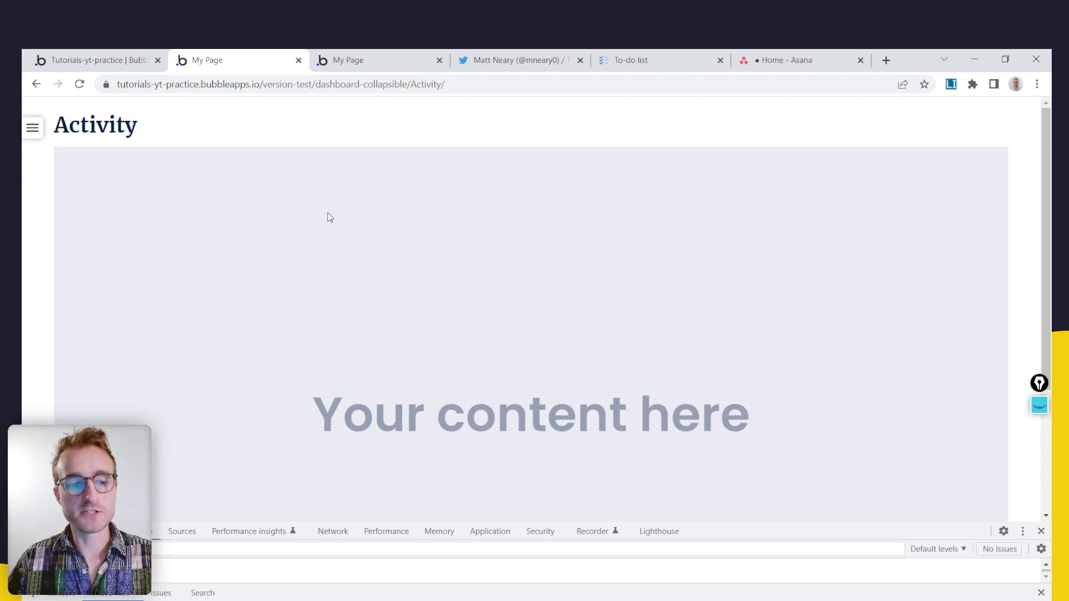
{"action": "key", "text": "ctrl+shift+m"}
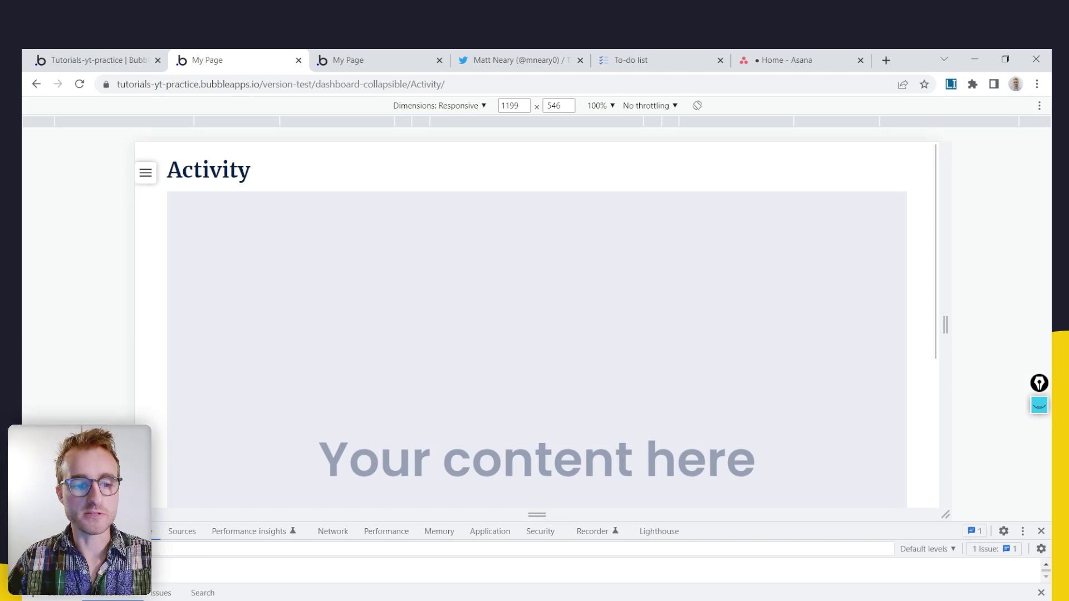
{"action": "right_click", "coordinate": [587, 335]}
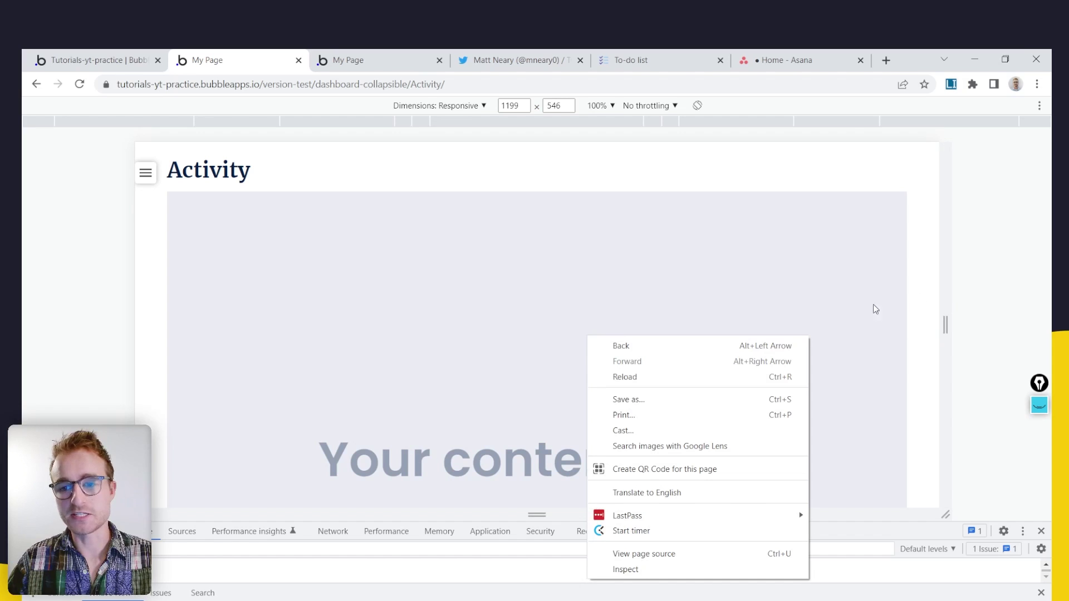
{"action": "left_click", "coordinate": [855, 307]}
{"action": "left_click_drag", "start_coordinate": [945, 326], "coordinate": [974, 254]}
{"action": "left_click", "coordinate": [266, 168]}
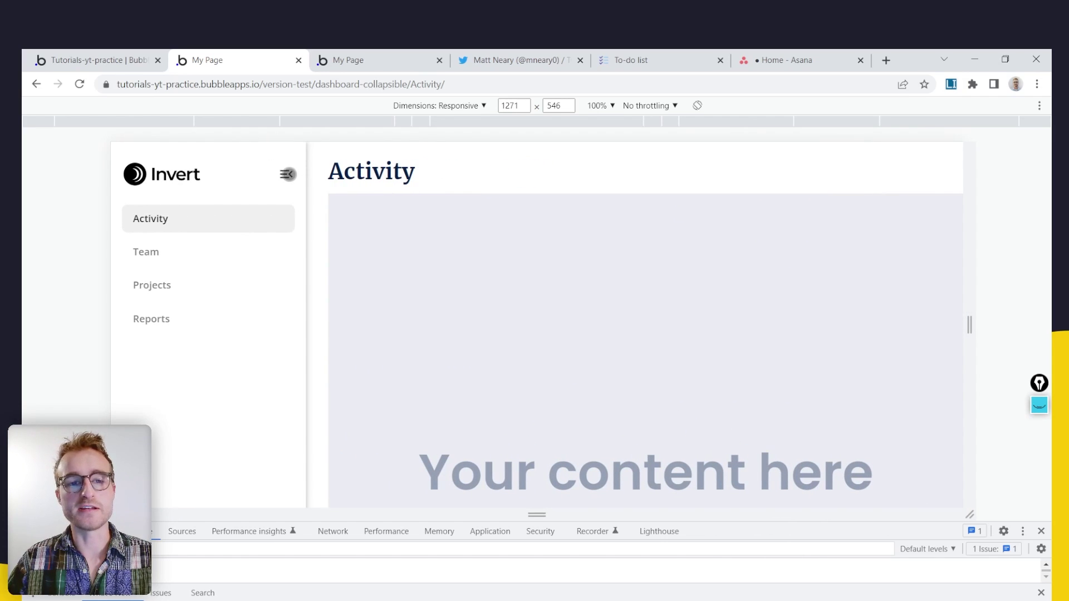
{"action": "left_click", "coordinate": [286, 174]}
{"action": "left_click_drag", "start_coordinate": [968, 291], "coordinate": [708, 311]}
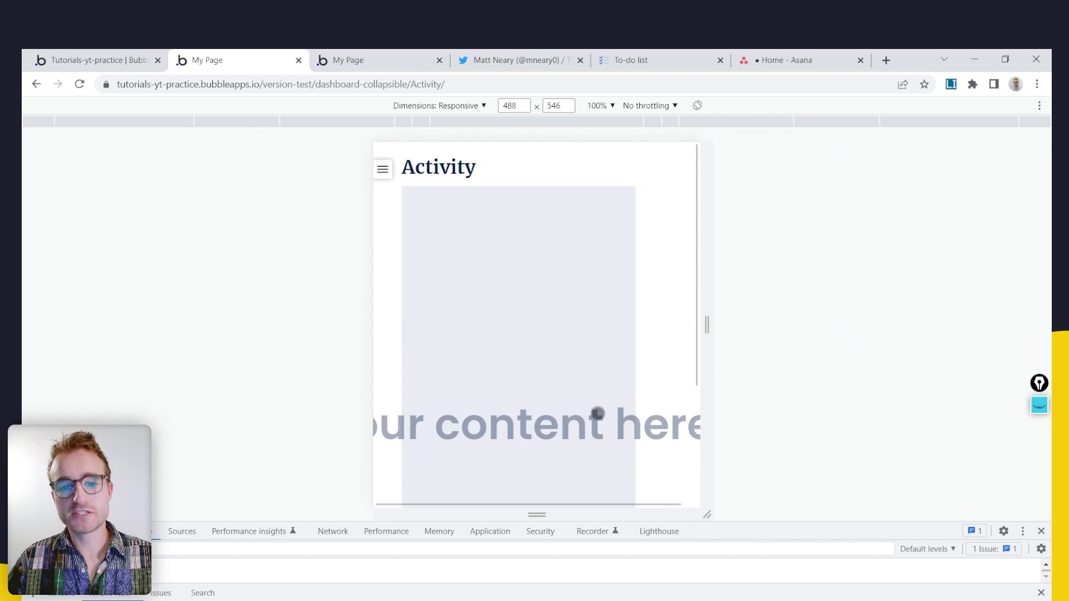
Turn off fitting width to content for Text Your content here in the page design, and reload the page preview
{"action": "left_click", "coordinate": [138, 55]}
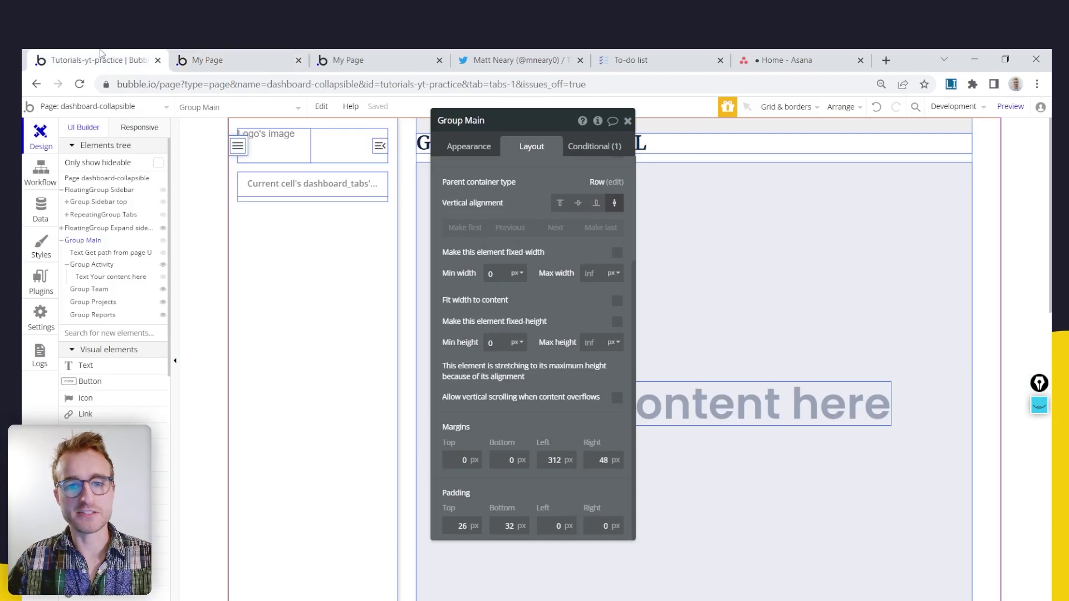
{"action": "left_click", "coordinate": [777, 395]}
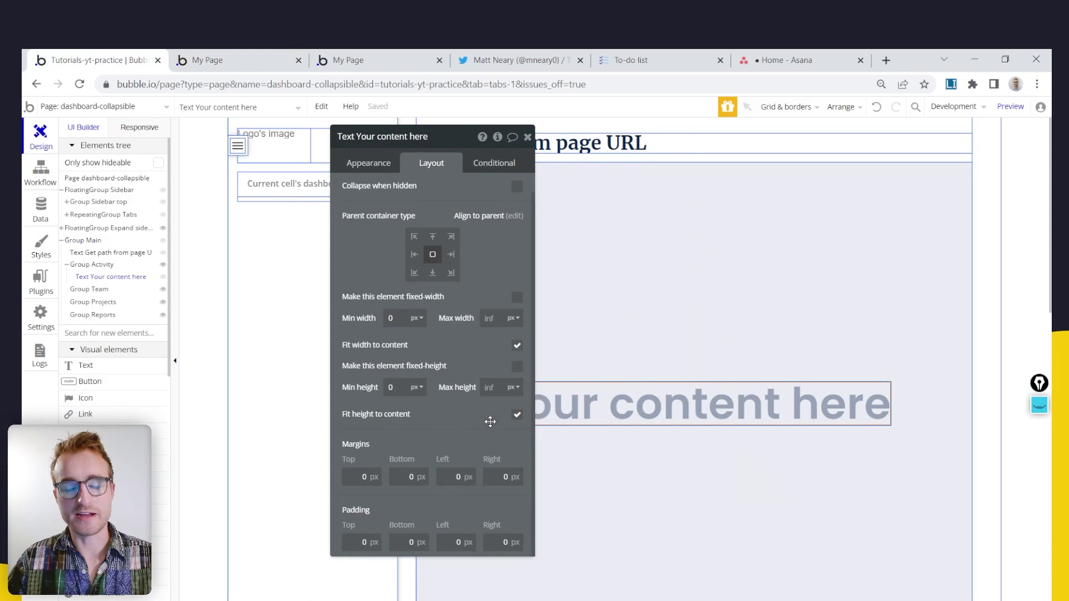
{"action": "left_click_drag", "start_coordinate": [497, 345], "coordinate": [289, 377]}
{"action": "left_click", "coordinate": [432, 355]}
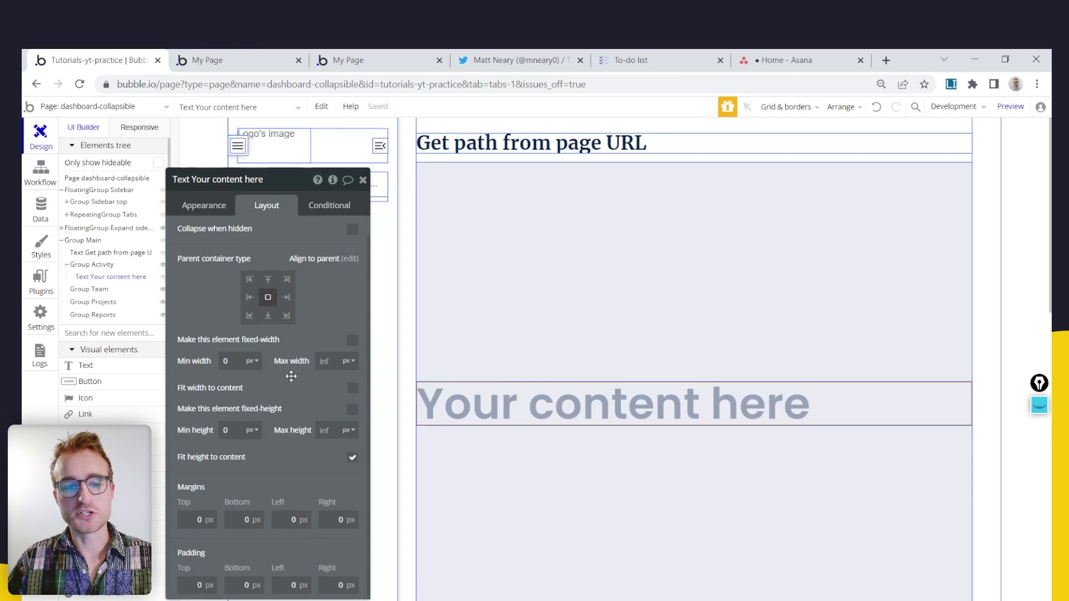
{"action": "left_click", "coordinate": [230, 56]}
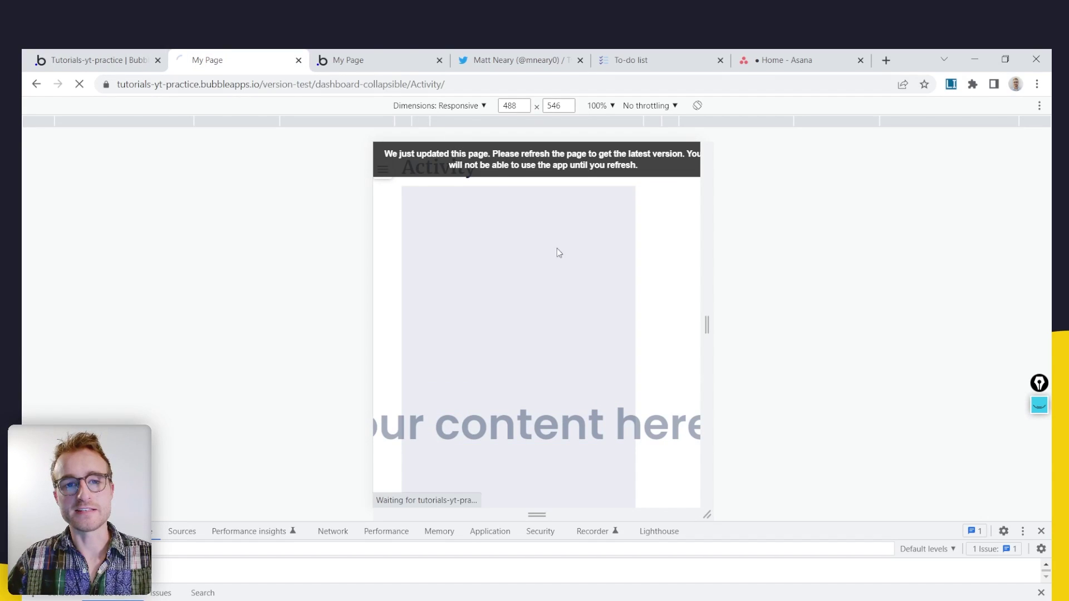
Test the page preview at widths of about 1157 and 859 px, collapsing and expanding the sidebar at the narrower width
{"action": "left_click_drag", "start_coordinate": [706, 319], "coordinate": [919, 312]}
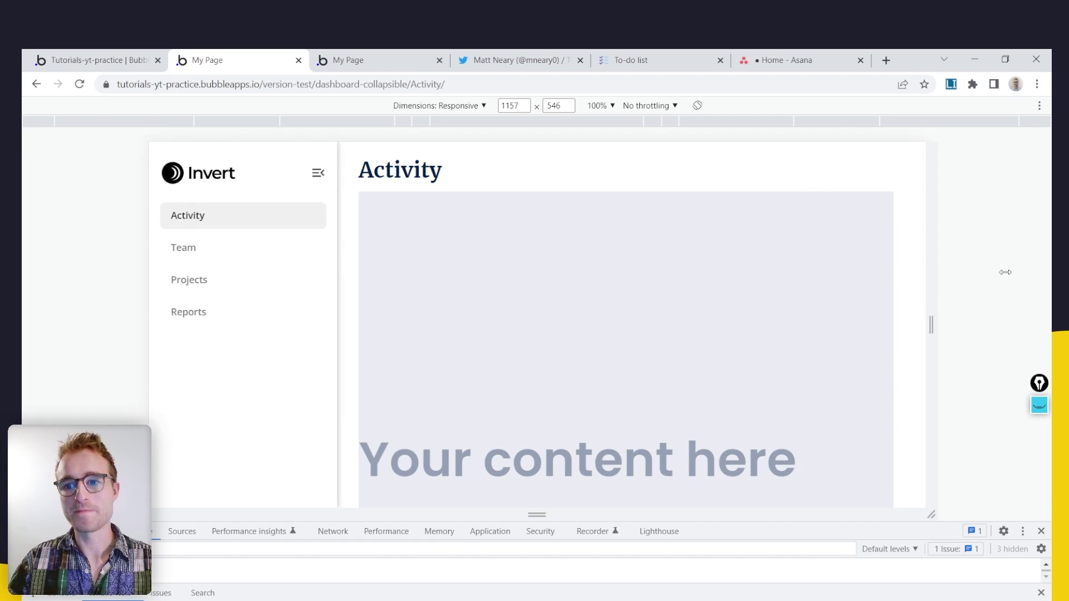
{"action": "left_click_drag", "start_coordinate": [931, 320], "coordinate": [829, 275]}
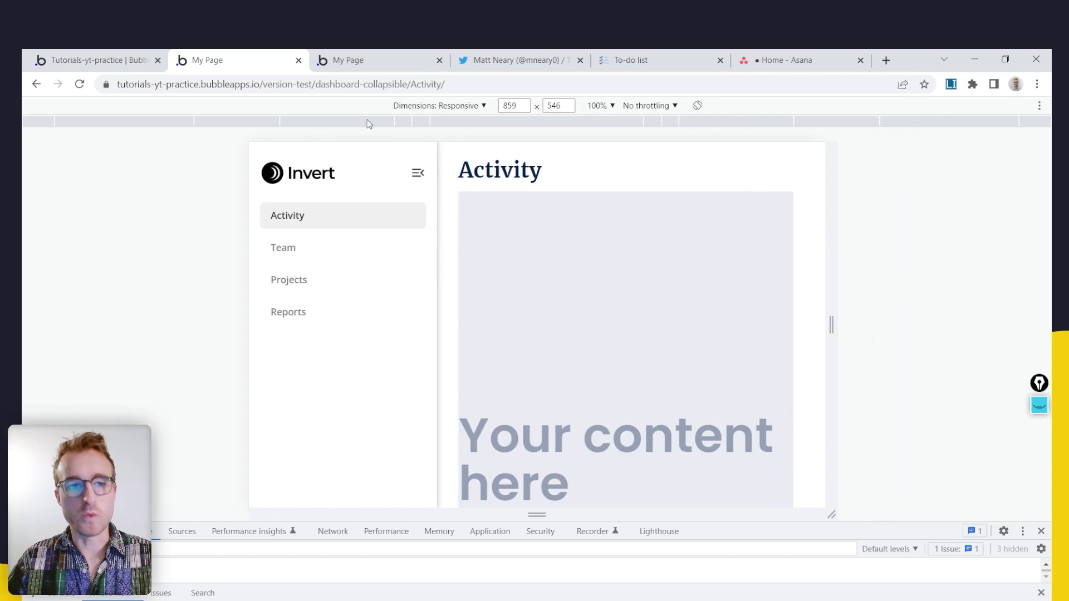
{"action": "left_click", "coordinate": [113, 53]}
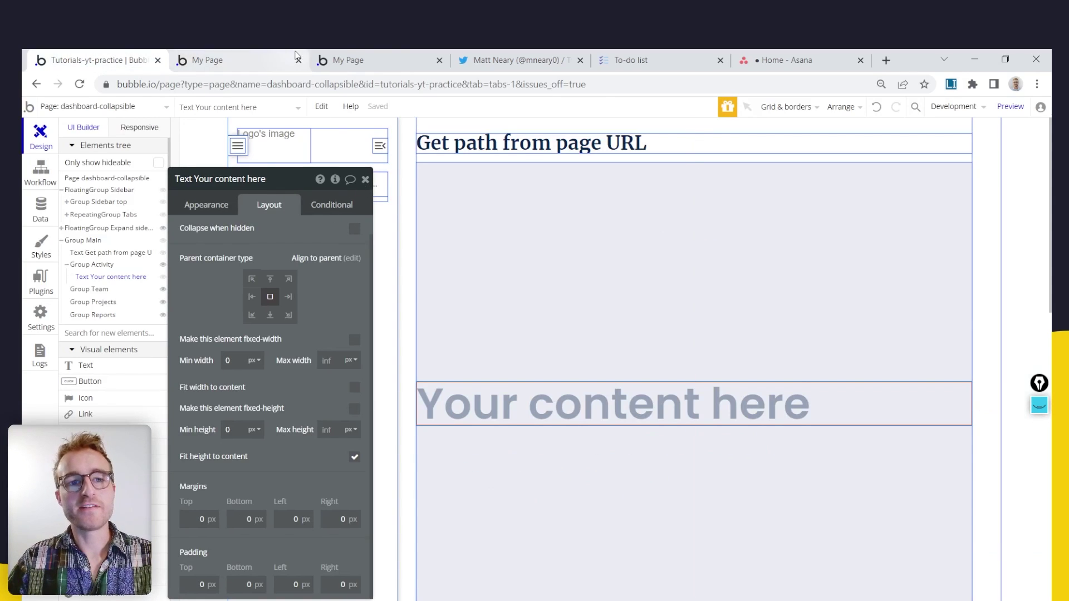
{"action": "left_click", "coordinate": [207, 60]}
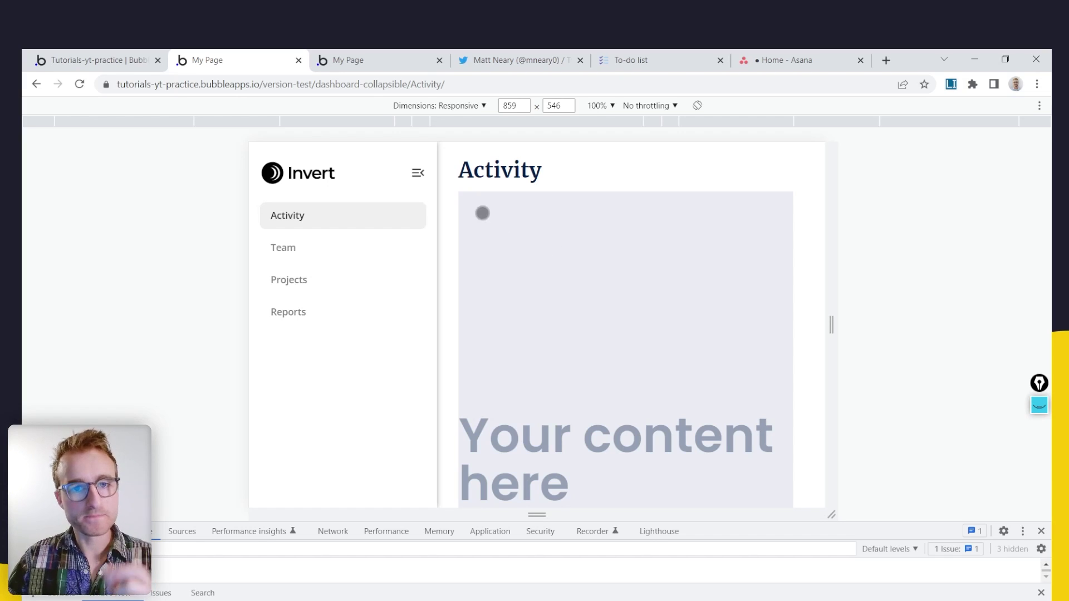
{"action": "left_click", "coordinate": [416, 173]}
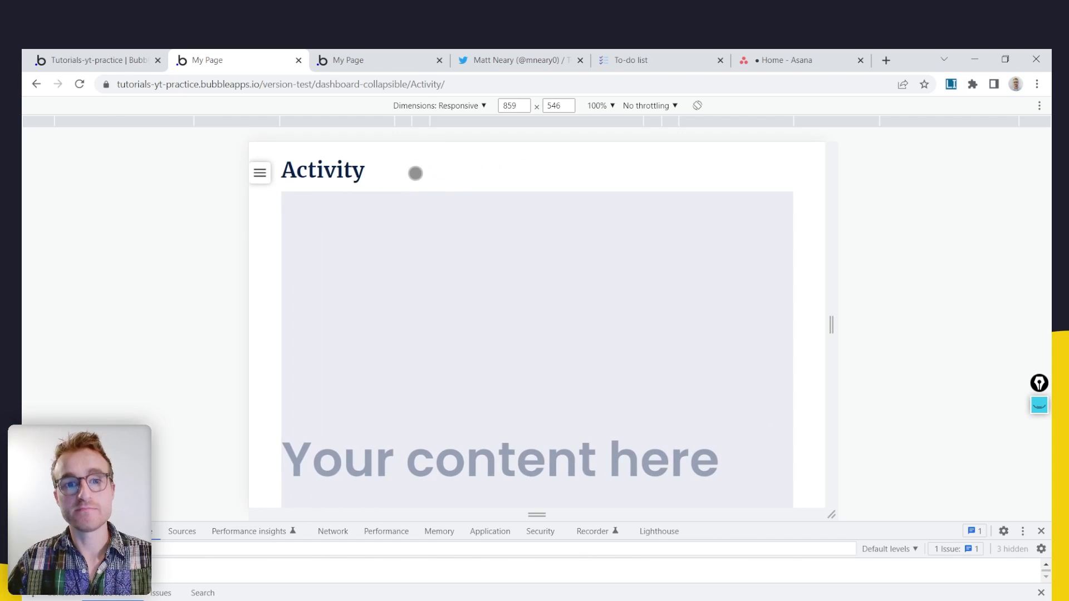
{"action": "left_click", "coordinate": [261, 172]}
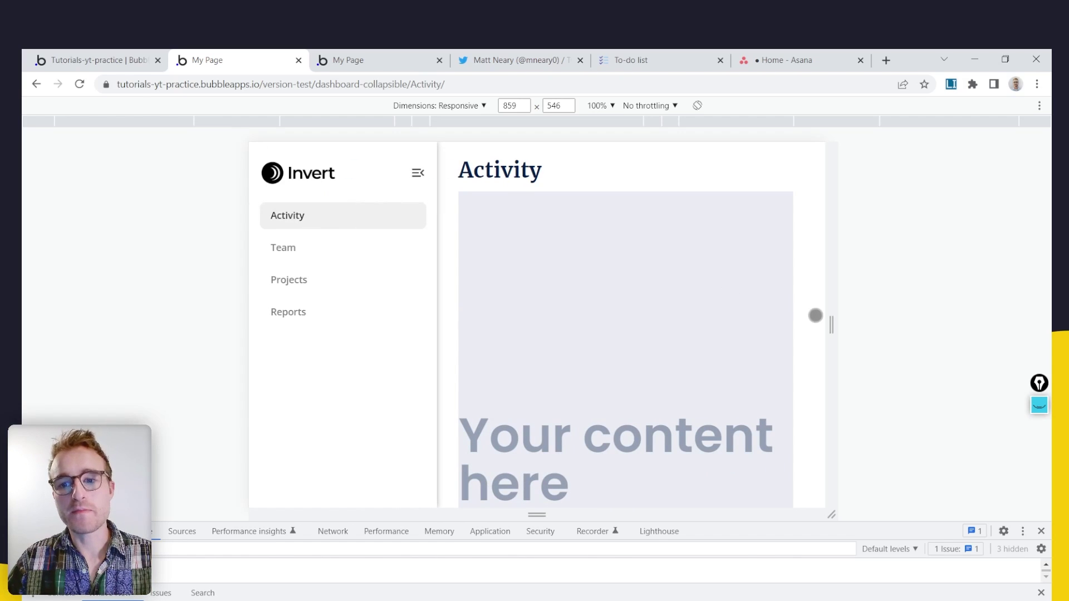
Toggle the sidebar repeatedly at a preview width of about 766 px, and check the collapsed layout at about 924 and 737 px
{"action": "left_click_drag", "start_coordinate": [831, 324], "coordinate": [801, 308]}
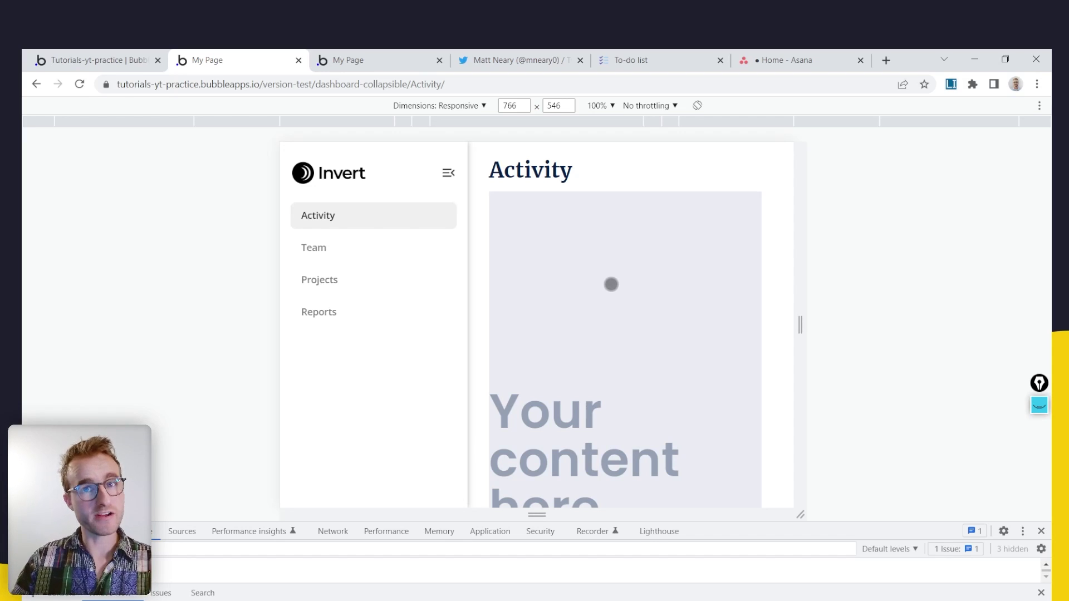
{"action": "left_click", "coordinate": [447, 174]}
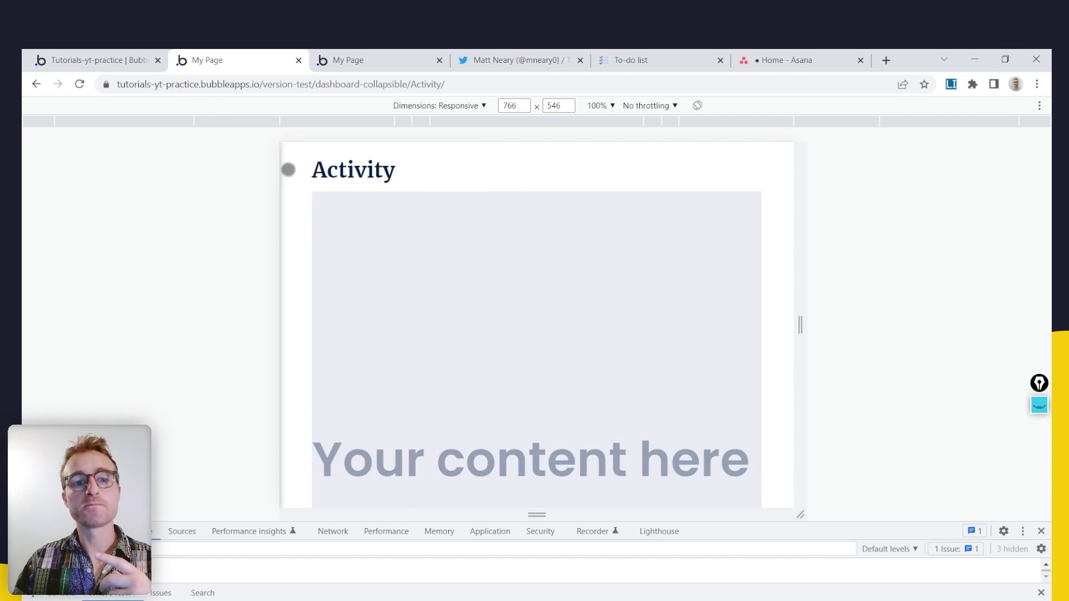
{"action": "left_click", "coordinate": [289, 171]}
{"action": "left_click", "coordinate": [446, 174]}
{"action": "left_click", "coordinate": [290, 171]}
{"action": "left_click", "coordinate": [449, 173]}
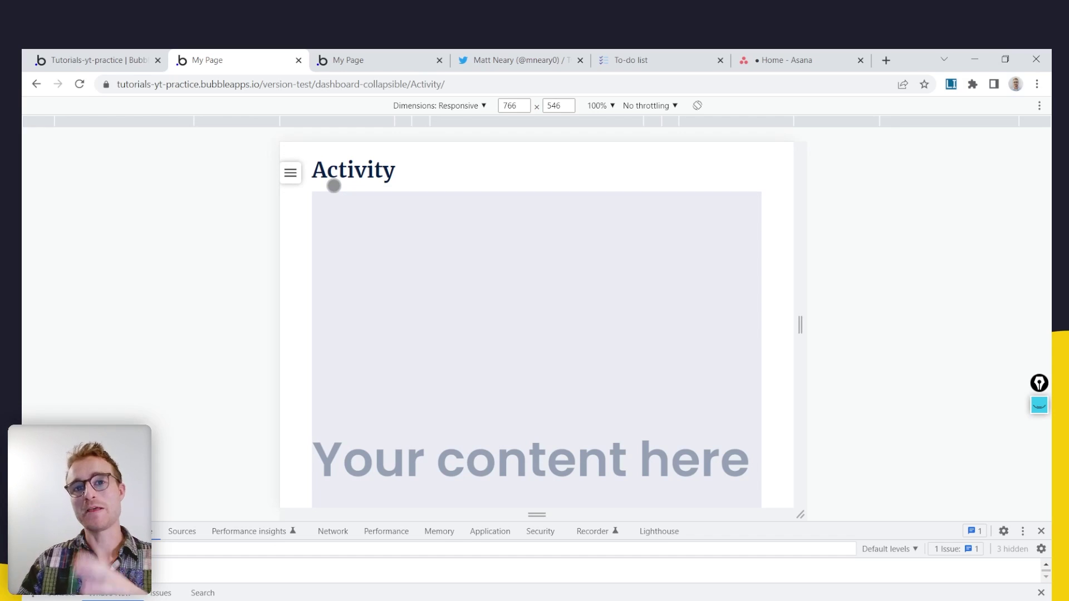
{"action": "left_click_drag", "start_coordinate": [800, 325], "coordinate": [853, 322]}
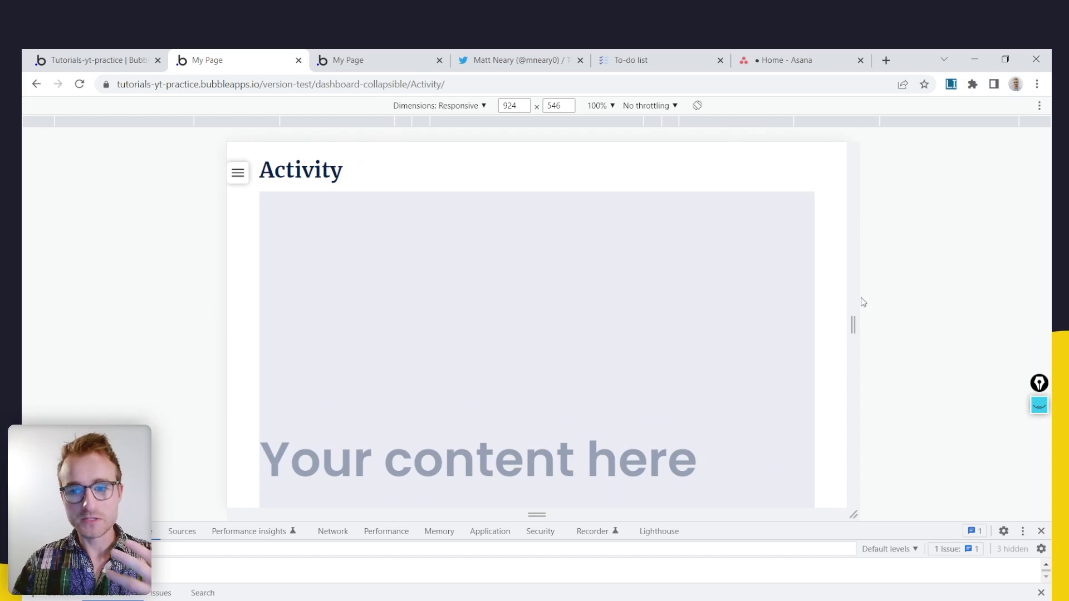
{"action": "left_click_drag", "start_coordinate": [858, 304], "coordinate": [790, 312]}
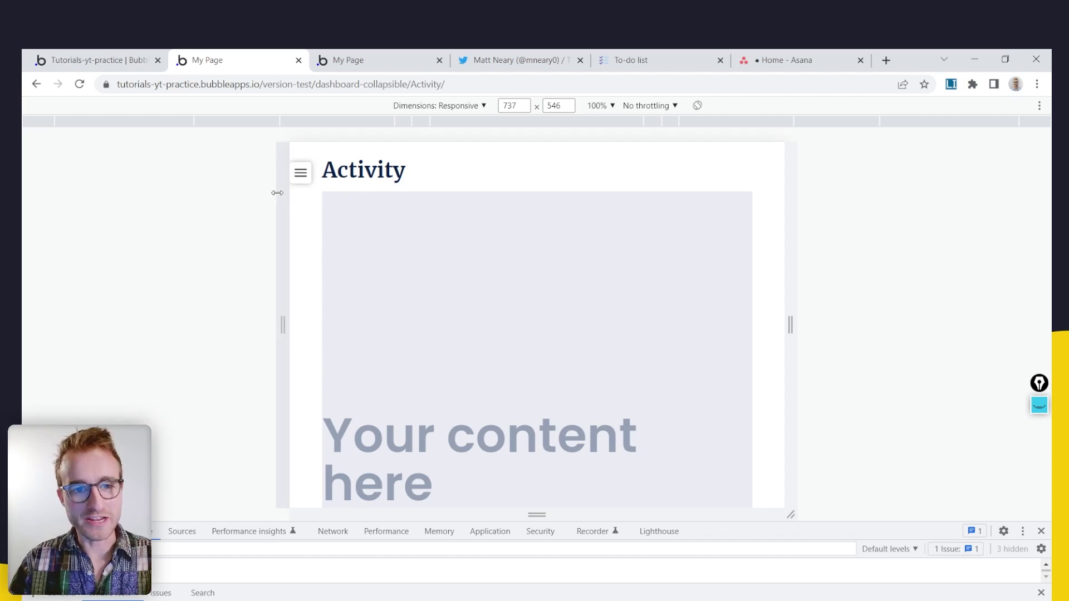
Edit the Floating Group style used by FloatingGroup Expand sidebar so that each border is defined independently
{"action": "left_click", "coordinate": [84, 60]}
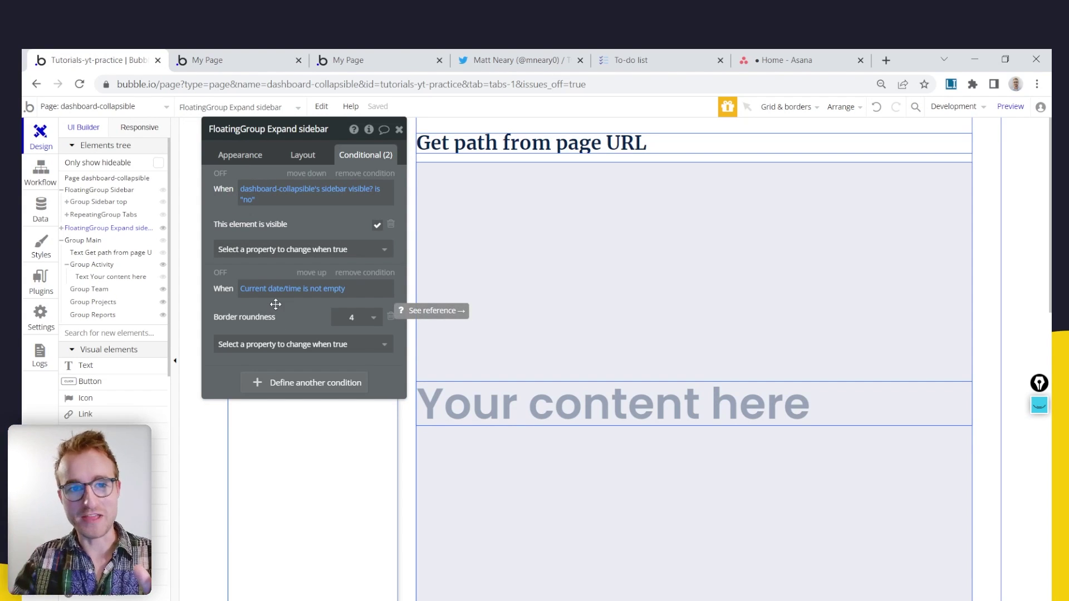
{"action": "left_click", "coordinate": [249, 158]}
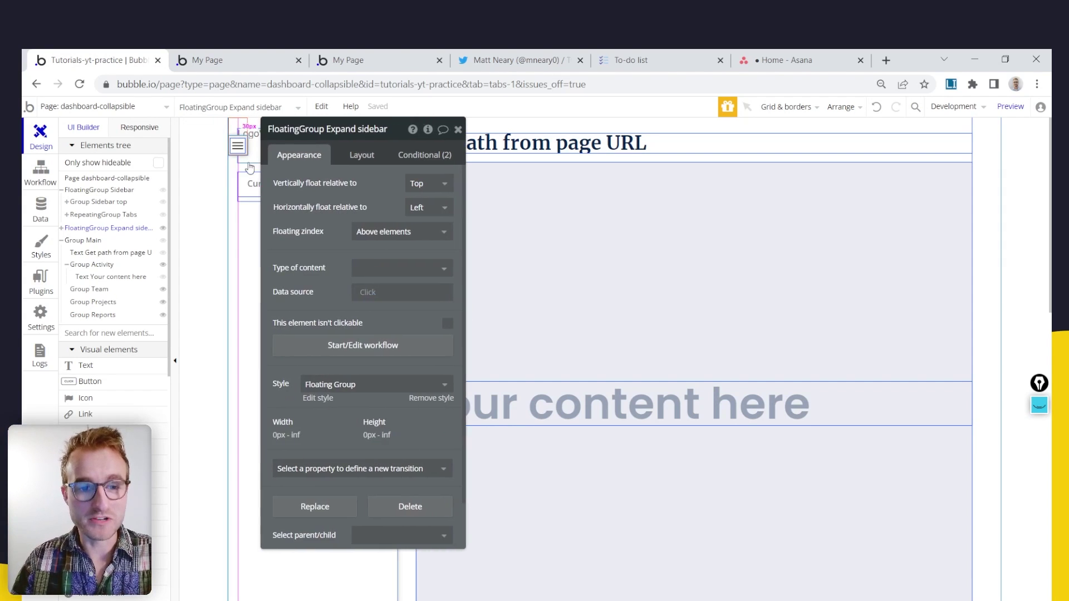
{"action": "left_click", "coordinate": [310, 399]}
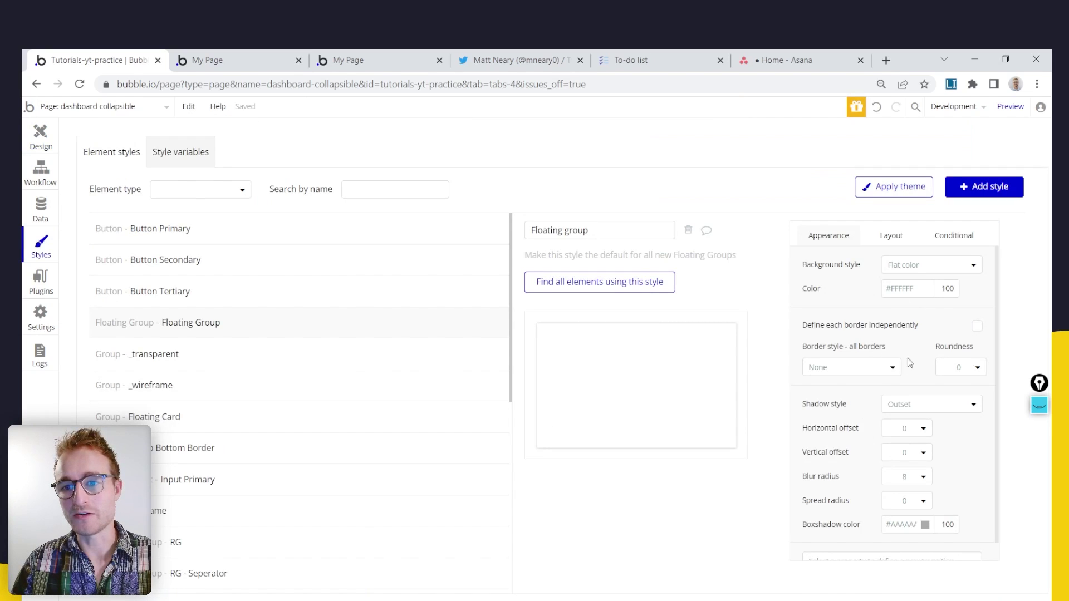
{"action": "left_click", "coordinate": [977, 326]}
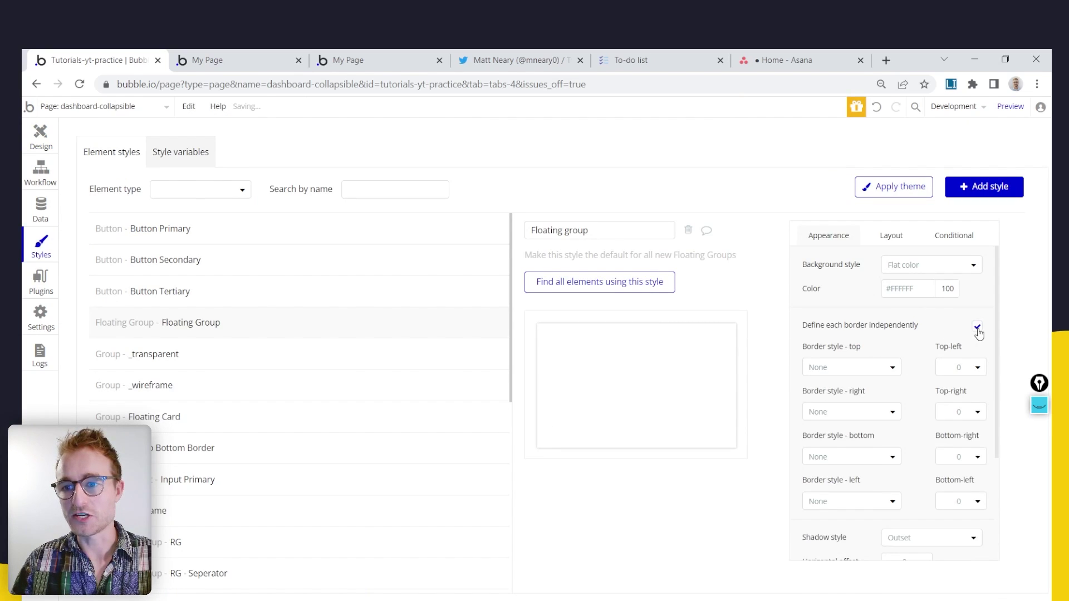
{"action": "scroll", "coordinate": [924, 410], "scroll_direction": "down", "scroll_amount": 3}
{"action": "scroll", "coordinate": [905, 390], "scroll_direction": "up", "scroll_amount": 3}
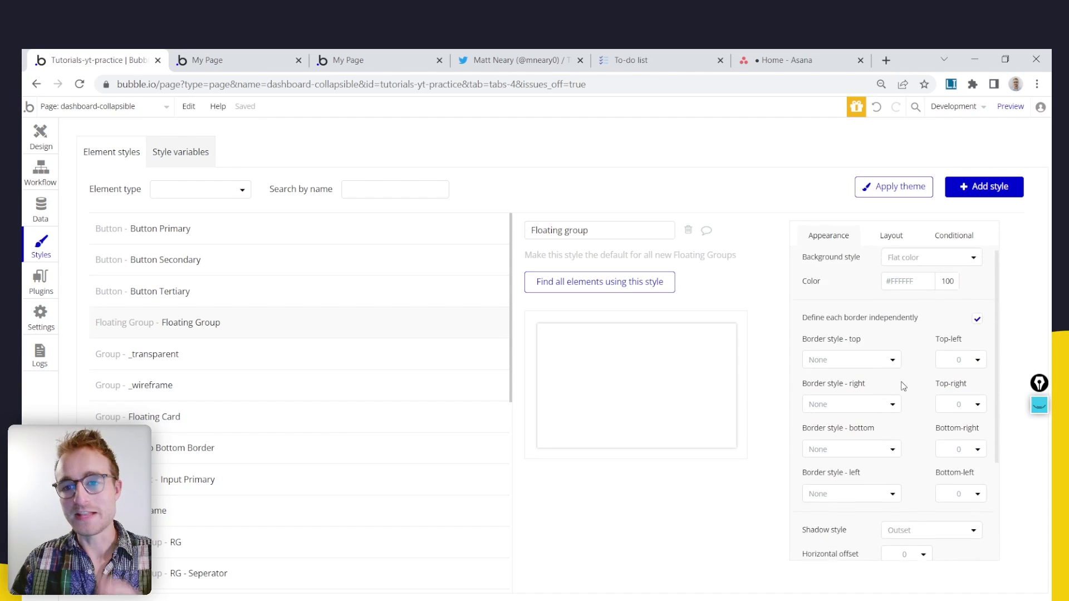
Set Border roundness top-right to 4 in FloatingGroup Expand sidebar's "Current date/time is not empty" condition
{"action": "left_click", "coordinate": [40, 136]}
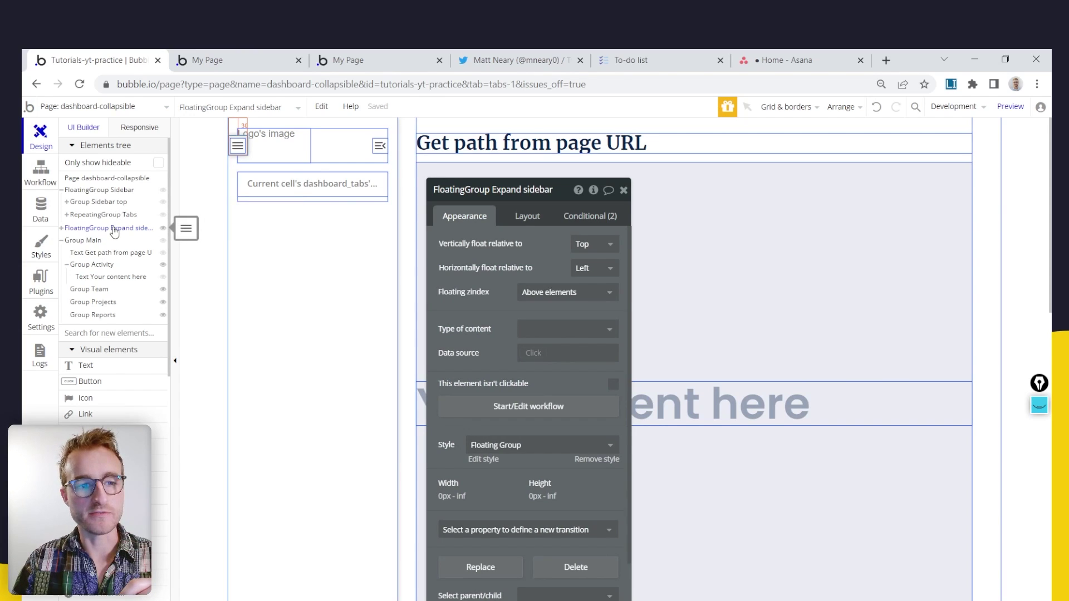
{"action": "left_click", "coordinate": [596, 216]}
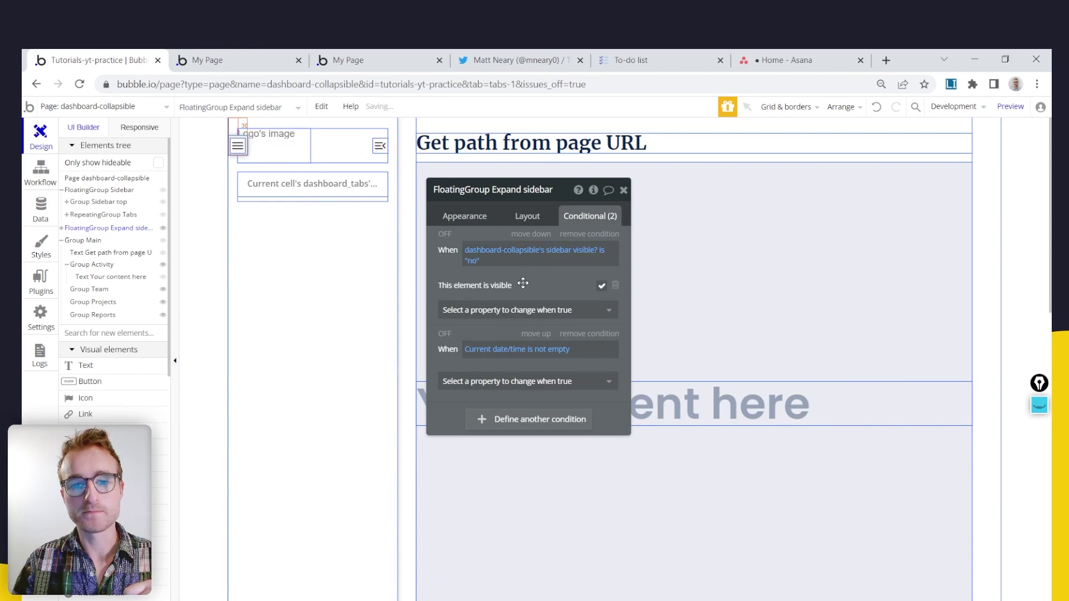
{"action": "left_click", "coordinate": [533, 335]}
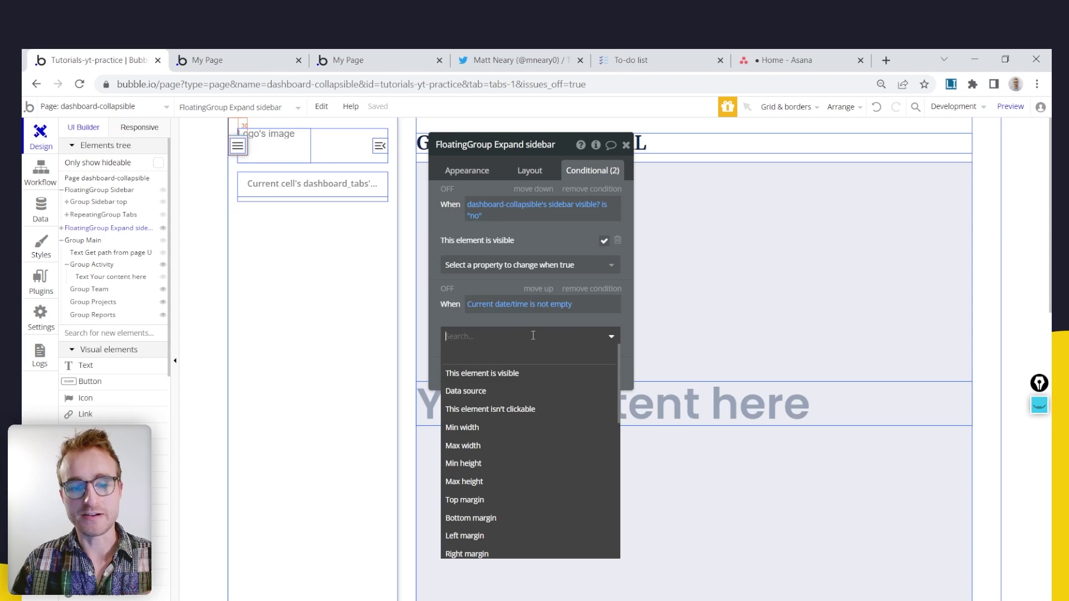
{"action": "type", "text": "bor"}
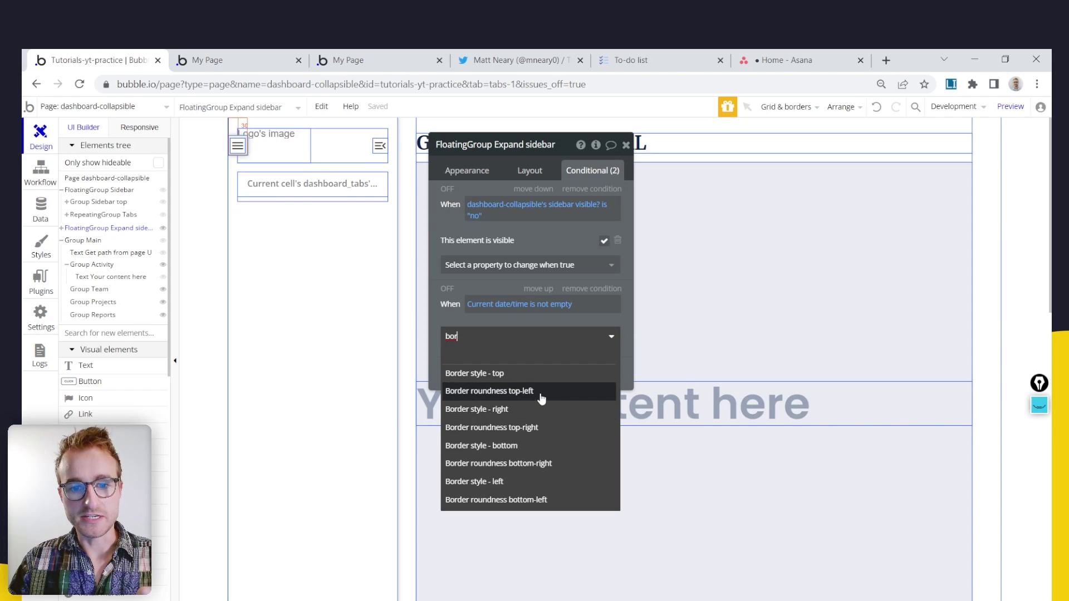
{"action": "left_click", "coordinate": [545, 434]}
{"action": "left_click", "coordinate": [601, 333]}
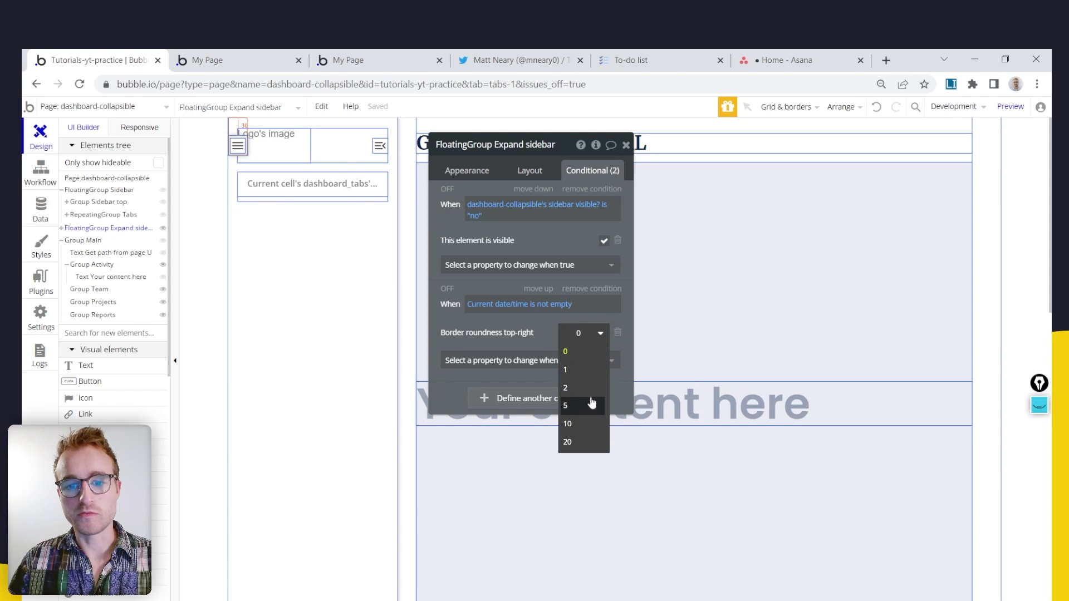
Add a Border roundness bottom-right value to the "Current date/time is not empty" condition of FloatingGroup Expand sidebar
{"action": "left_click", "coordinate": [529, 360]}
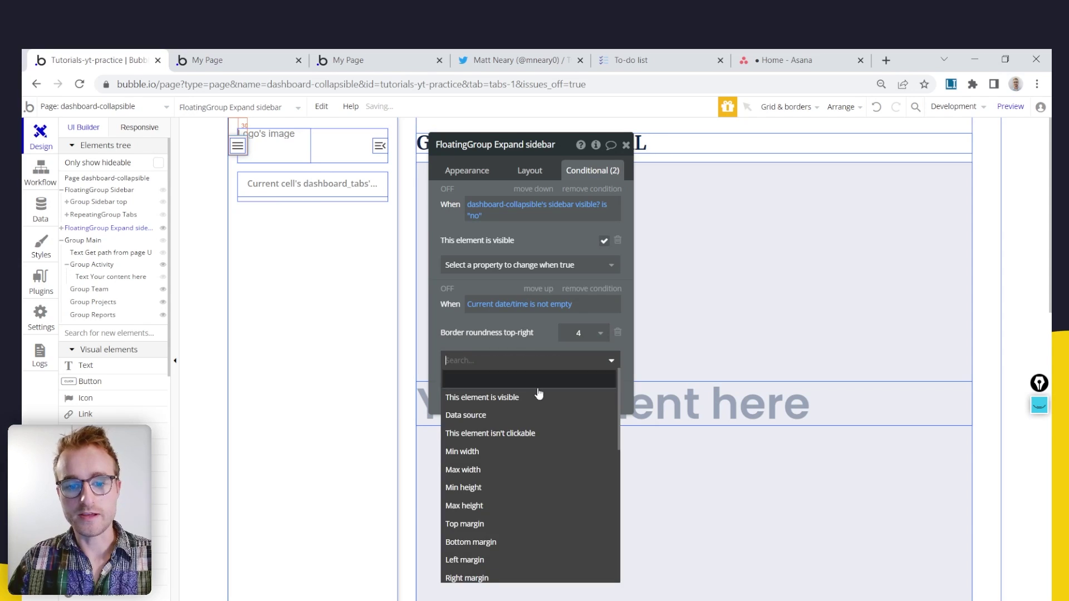
{"action": "type", "text": "bor"}
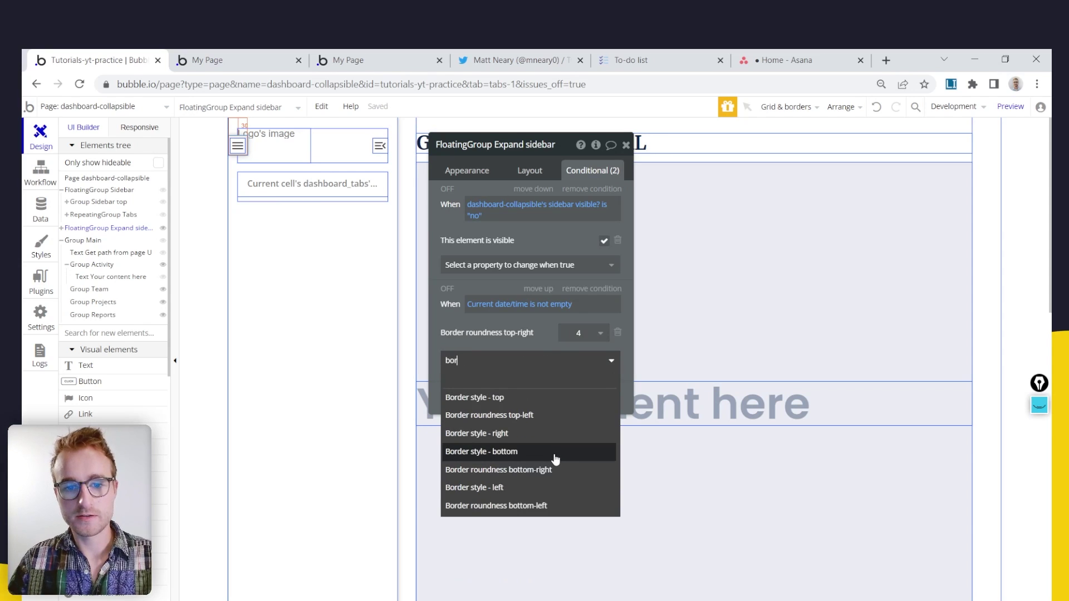
{"action": "left_click", "coordinate": [555, 470]}
{"action": "left_click", "coordinate": [600, 333]}
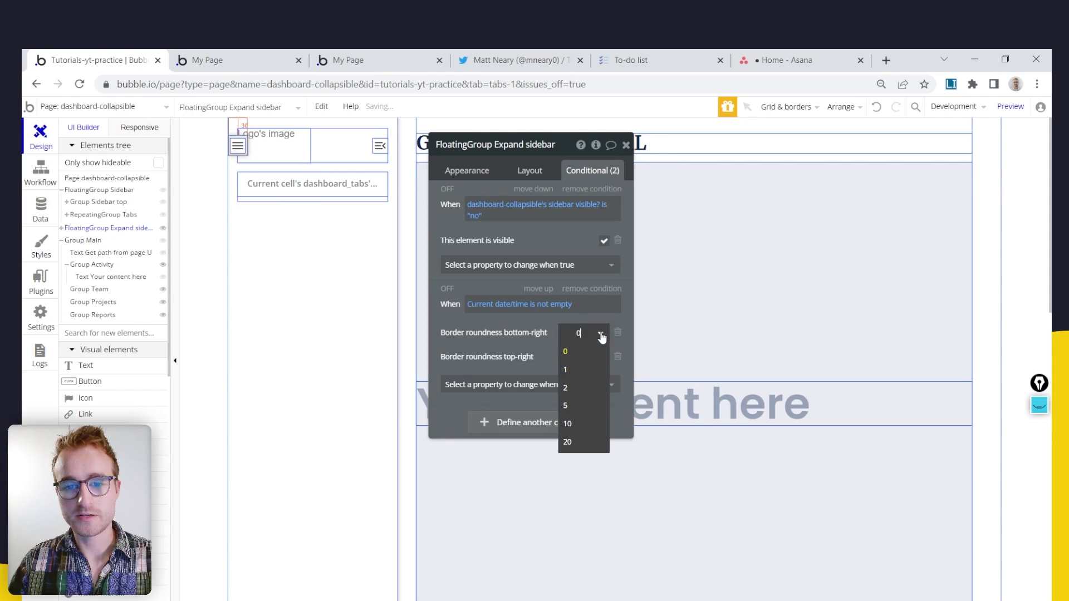
{"action": "left_click", "coordinate": [582, 406]}
Close the floating group's property editor and check the collapsed sidebar in the page preview at a width of about 813 px
{"action": "left_click", "coordinate": [234, 60]}
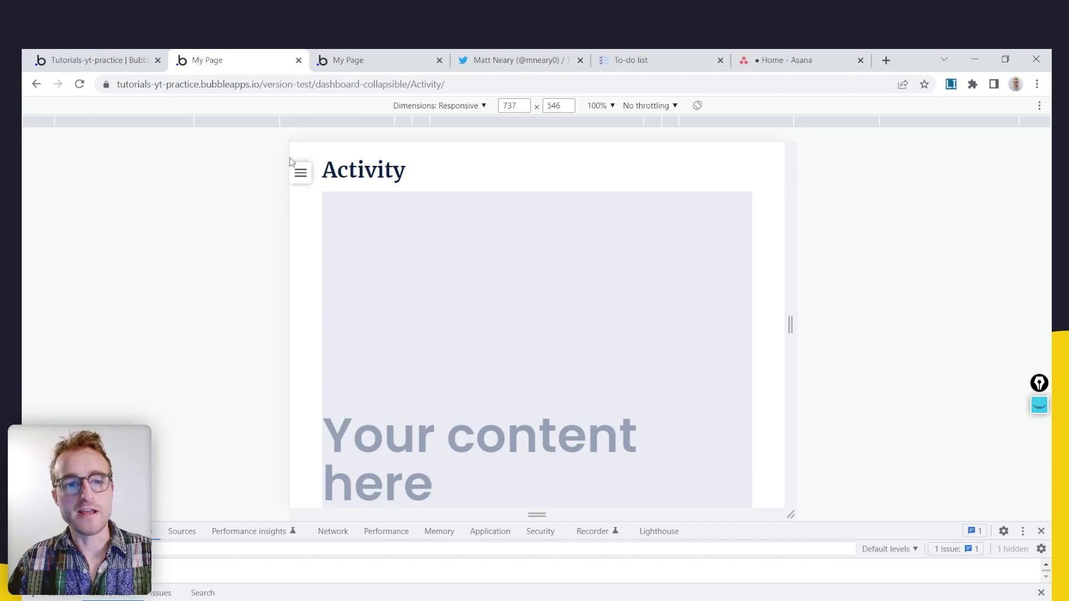
{"action": "key", "text": "ctrl+shift+Tab"}
{"action": "left_click", "coordinate": [625, 146]}
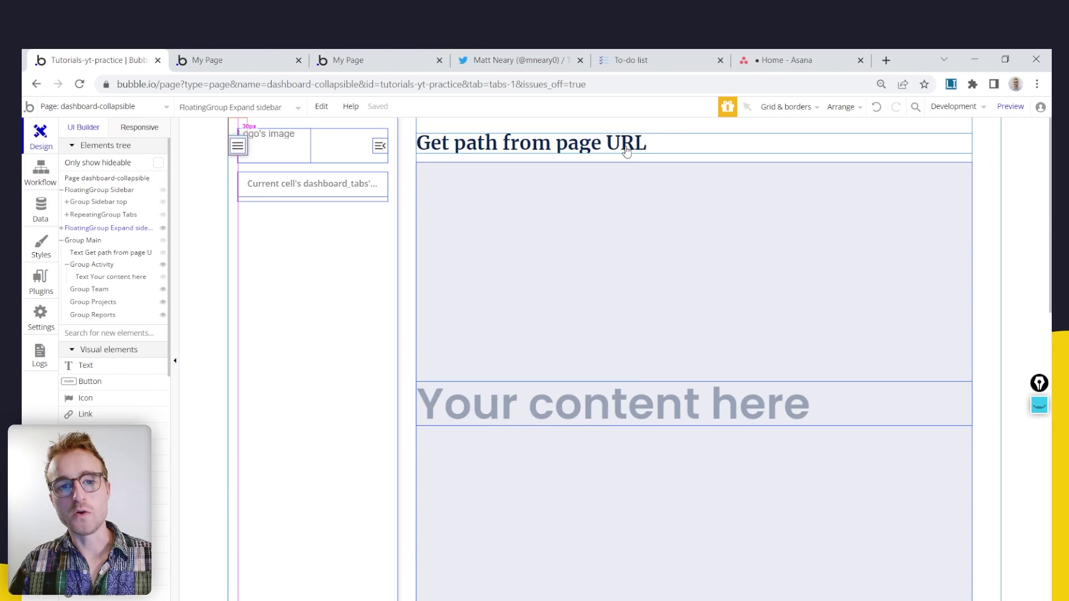
{"action": "left_click", "coordinate": [240, 55]}
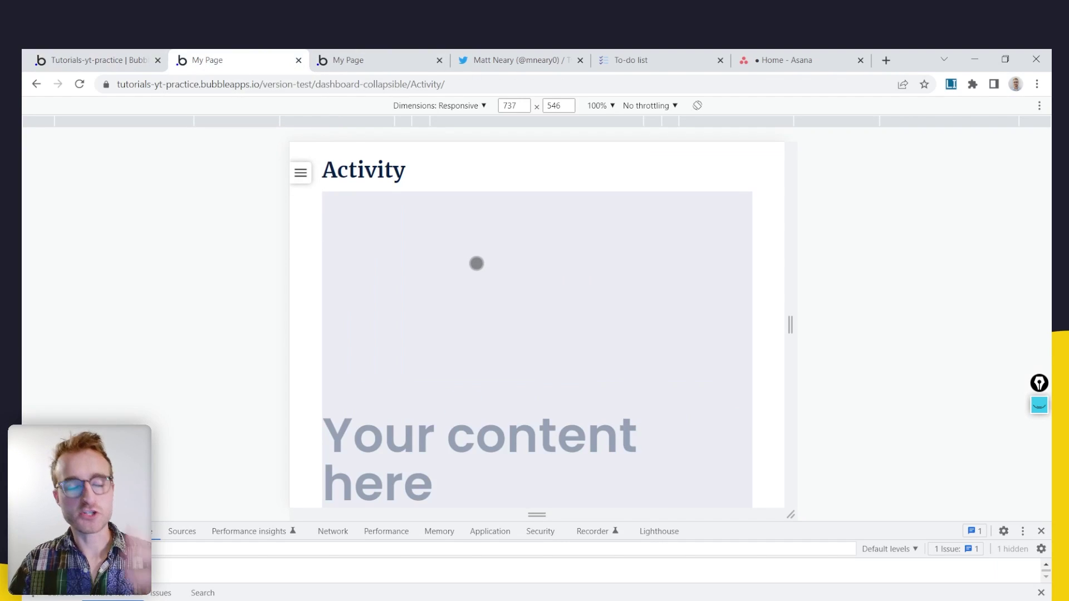
{"action": "left_click_drag", "start_coordinate": [783, 346], "coordinate": [814, 301]}
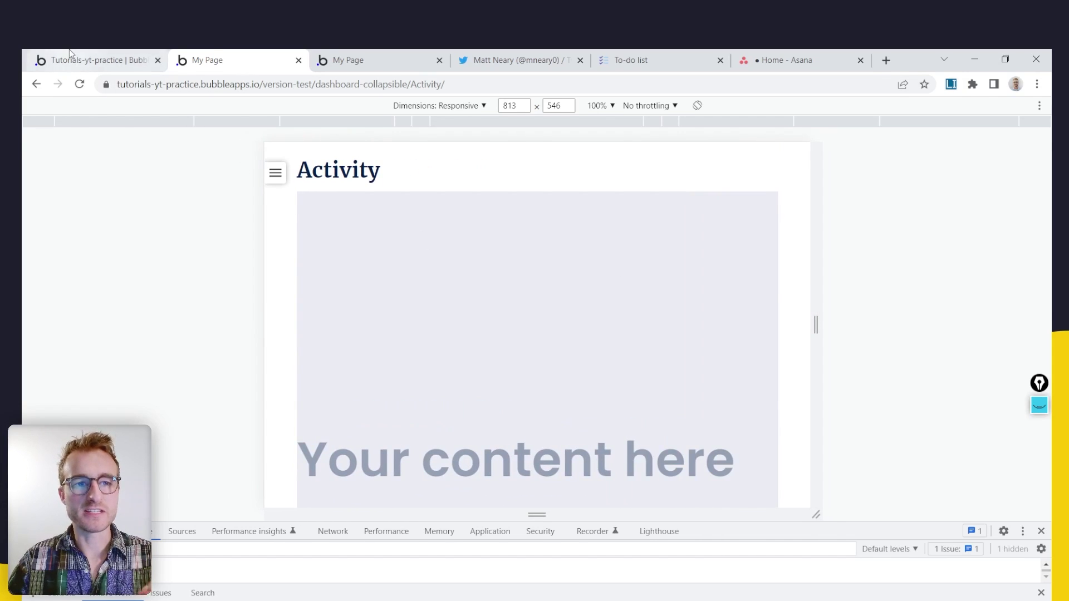
Add a "Do when condition is true" event to the workflows of the dashboard-collapsible page
{"action": "left_click", "coordinate": [78, 62]}
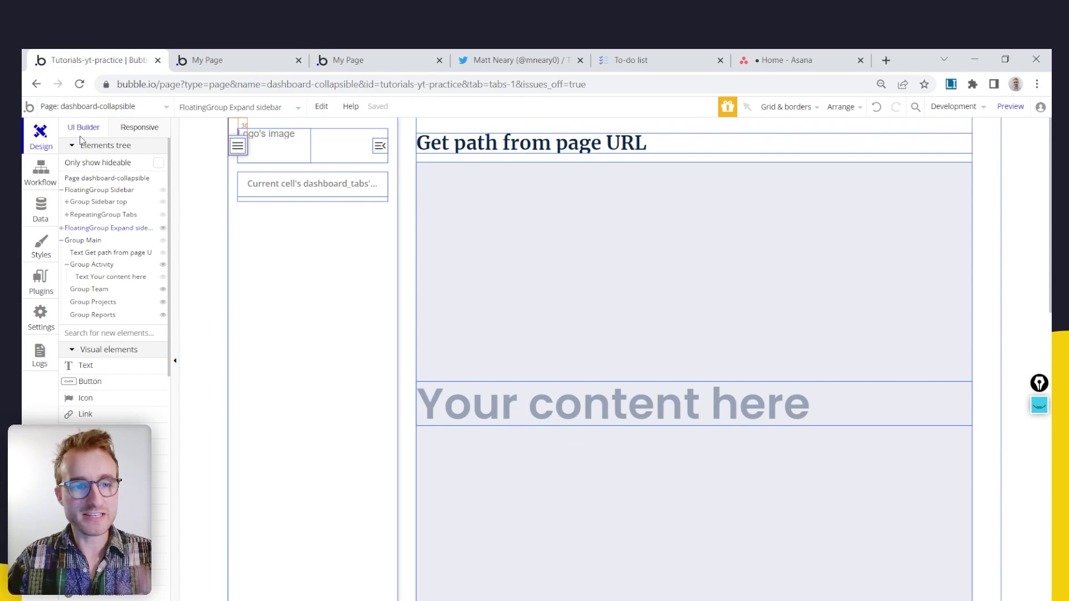
{"action": "left_click", "coordinate": [40, 180]}
{"action": "left_click_drag", "start_coordinate": [445, 218], "coordinate": [779, 353]}
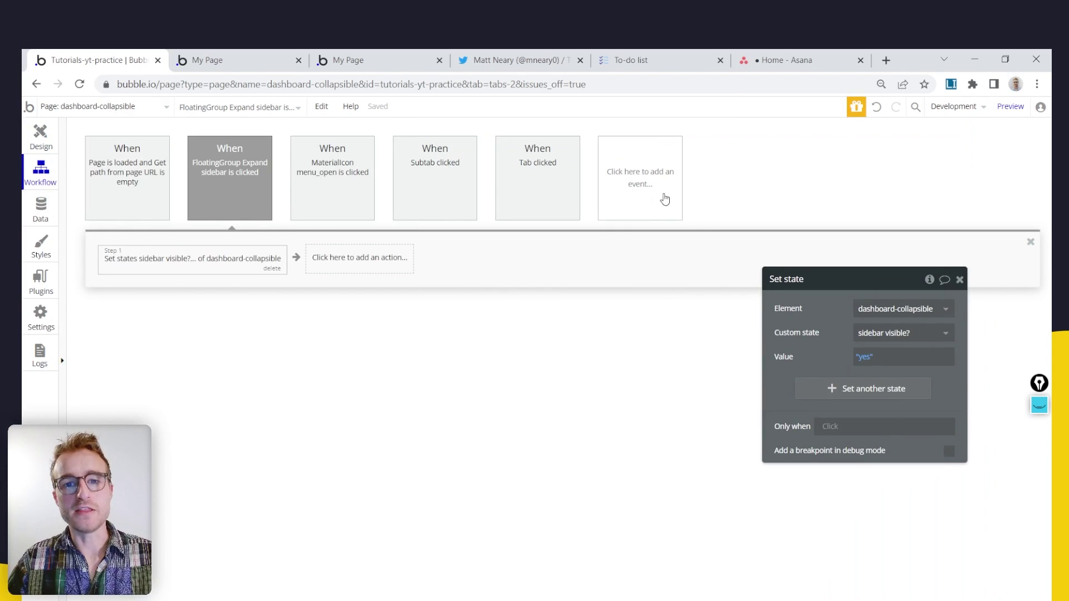
{"action": "left_click", "coordinate": [616, 156]}
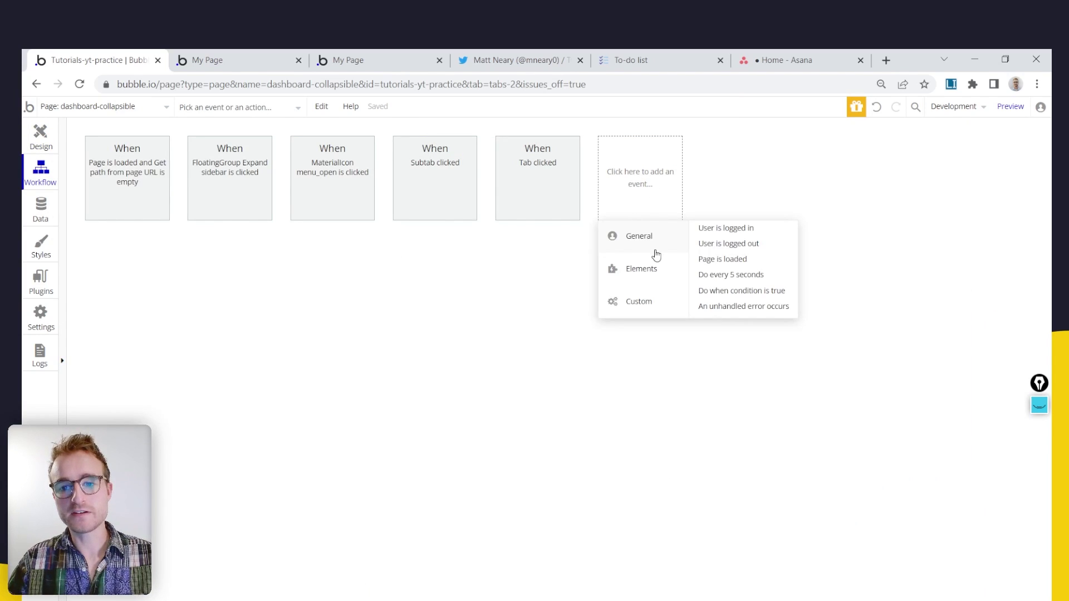
{"action": "left_click", "coordinate": [778, 293]}
Set the "Do when condition is true" event to run every time and open its Only when condition for editing
{"action": "left_click_drag", "start_coordinate": [807, 335], "coordinate": [345, 299]}
{"action": "left_click", "coordinate": [444, 272]}
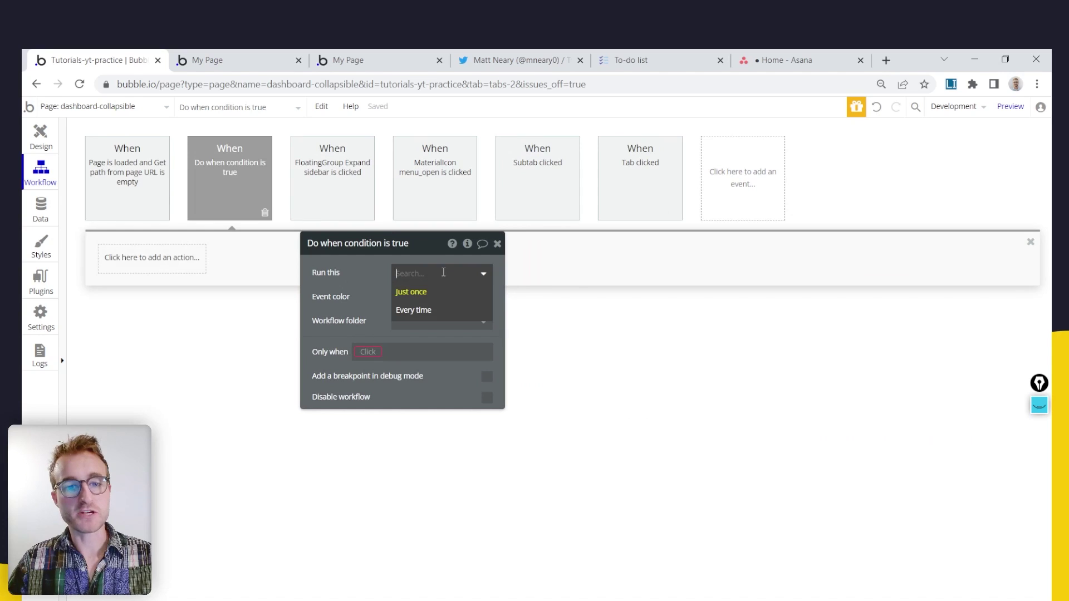
{"action": "left_click", "coordinate": [444, 315]}
{"action": "left_click_drag", "start_coordinate": [338, 290], "coordinate": [350, 279]}
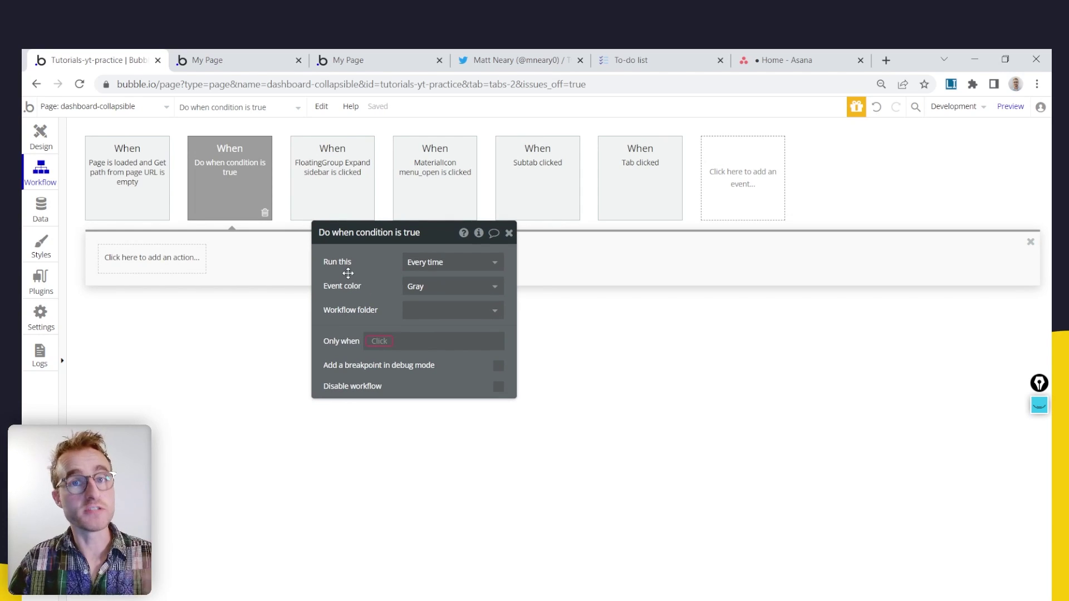
{"action": "left_click_drag", "start_coordinate": [349, 292], "coordinate": [319, 242]}
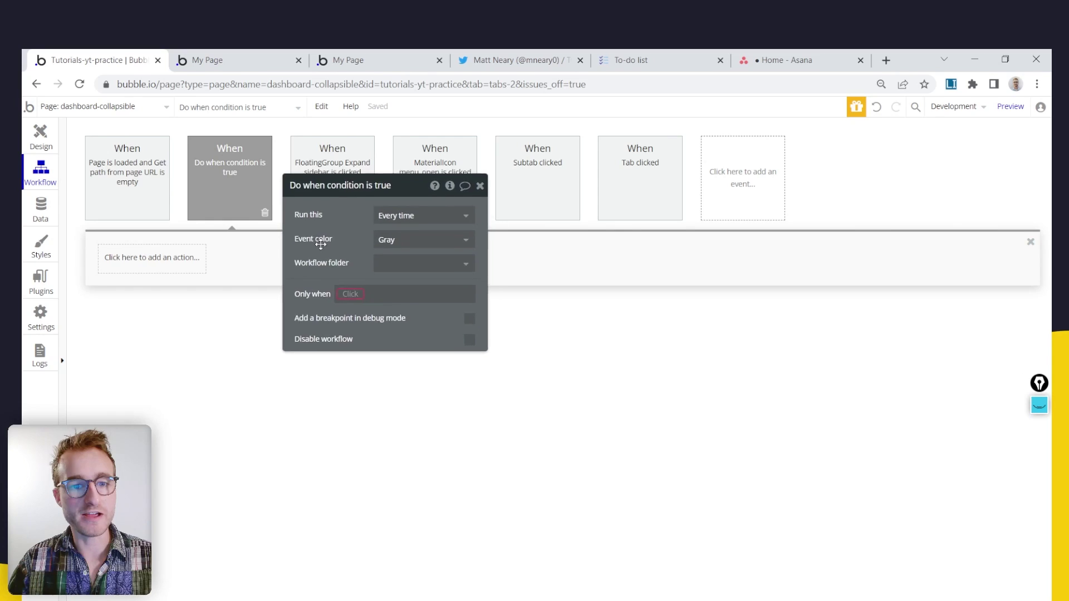
{"action": "left_click", "coordinate": [349, 291]}
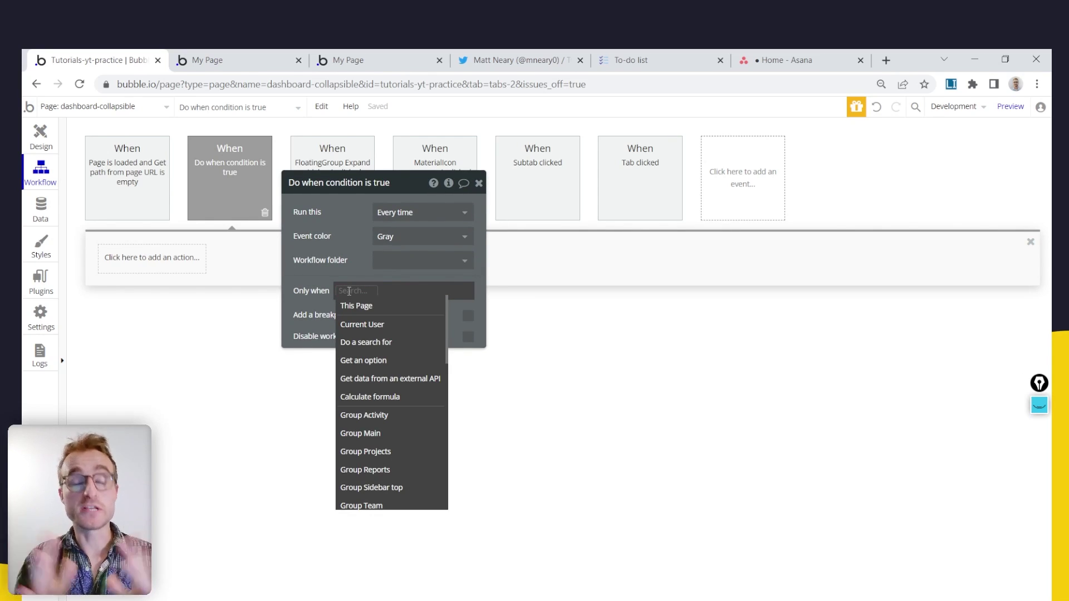
Check the sidebar's behaviour in the page preview by resizing the page and toggling the sidebar
{"action": "left_click", "coordinate": [222, 60]}
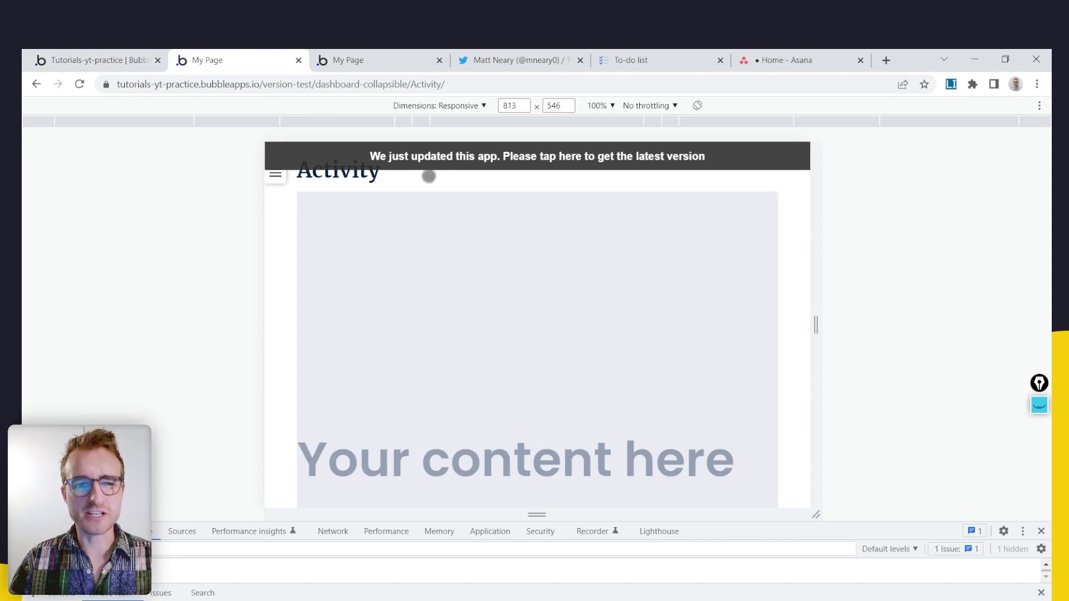
{"action": "left_click_drag", "start_coordinate": [817, 332], "coordinate": [300, 97]}
{"action": "left_click", "coordinate": [328, 174]}
Set the event's Only when condition to Current page width ≤ 960
{"action": "left_click", "coordinate": [33, 55]}
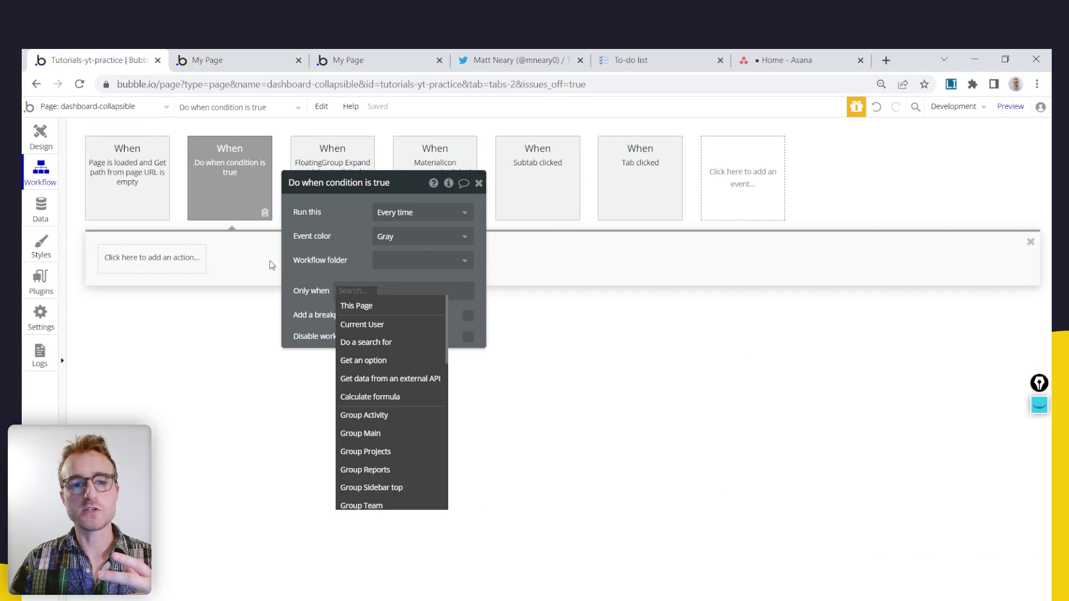
{"action": "type", "text": "pa"}
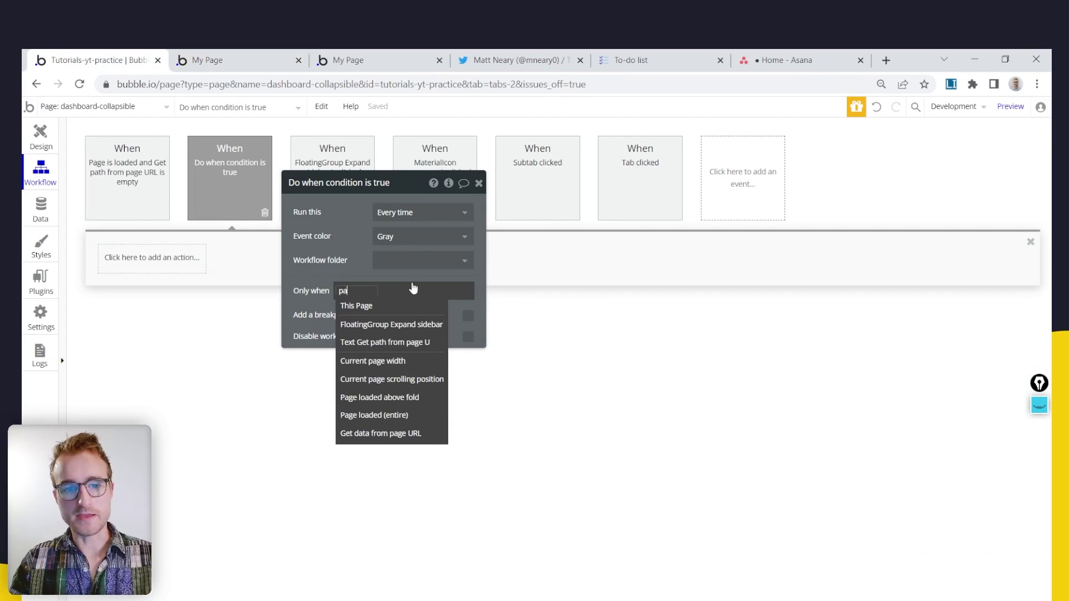
{"action": "type", "text": "ge"}
{"action": "left_click", "coordinate": [408, 350]}
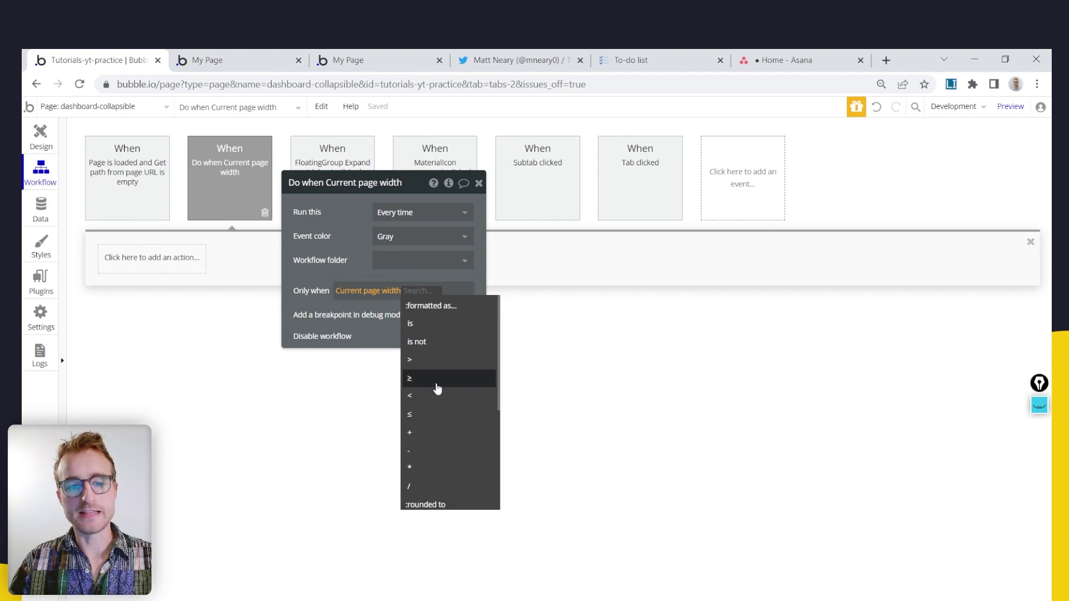
{"action": "left_click", "coordinate": [437, 414]}
{"action": "type", "text": "960"}
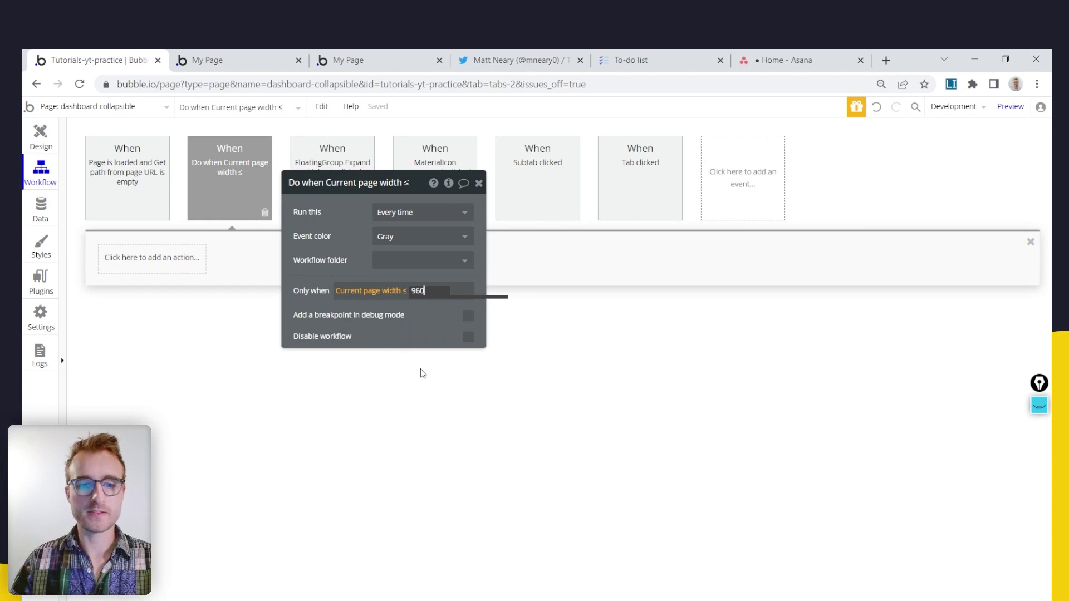
{"action": "left_click", "coordinate": [378, 310]}
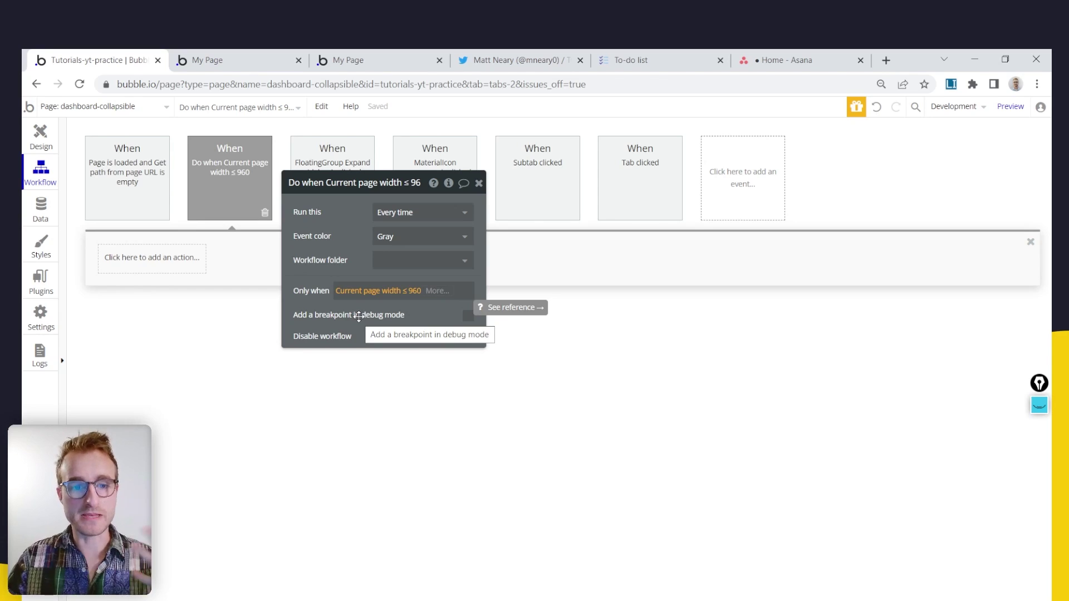
{"action": "left_click_drag", "start_coordinate": [312, 310], "coordinate": [440, 326]}
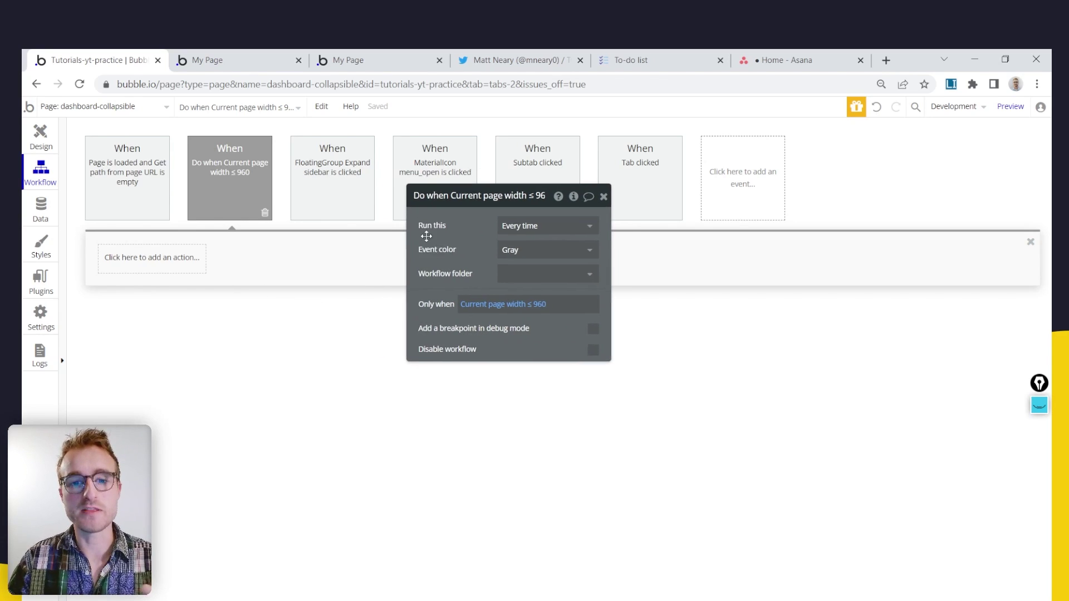
Add a Set state action to the Current page width ≤ 960 workflow
{"action": "left_click", "coordinate": [163, 271]}
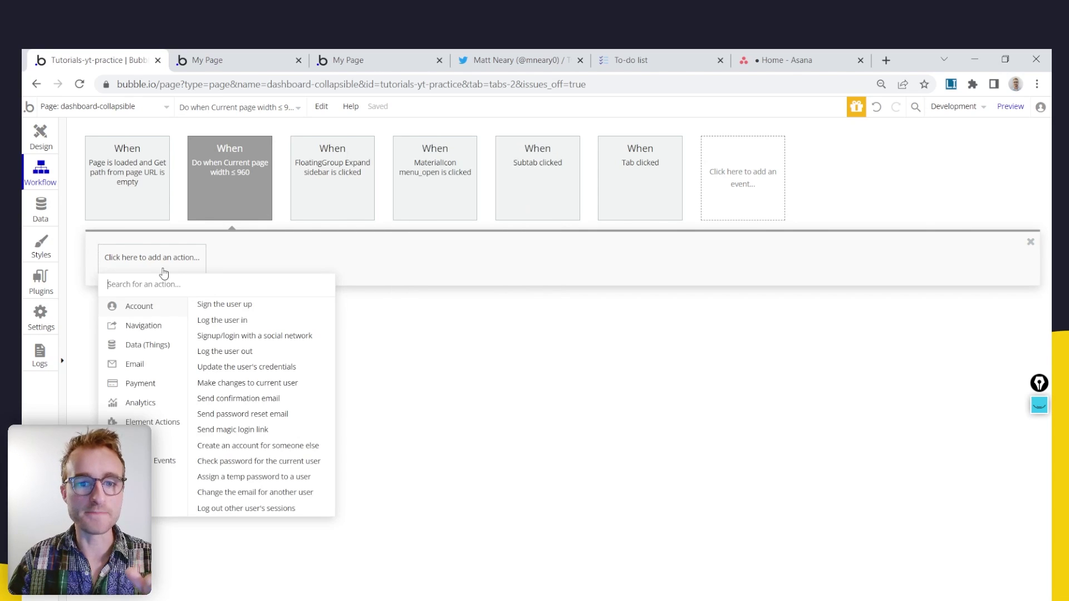
{"action": "mouse_move", "coordinate": [163, 372]}
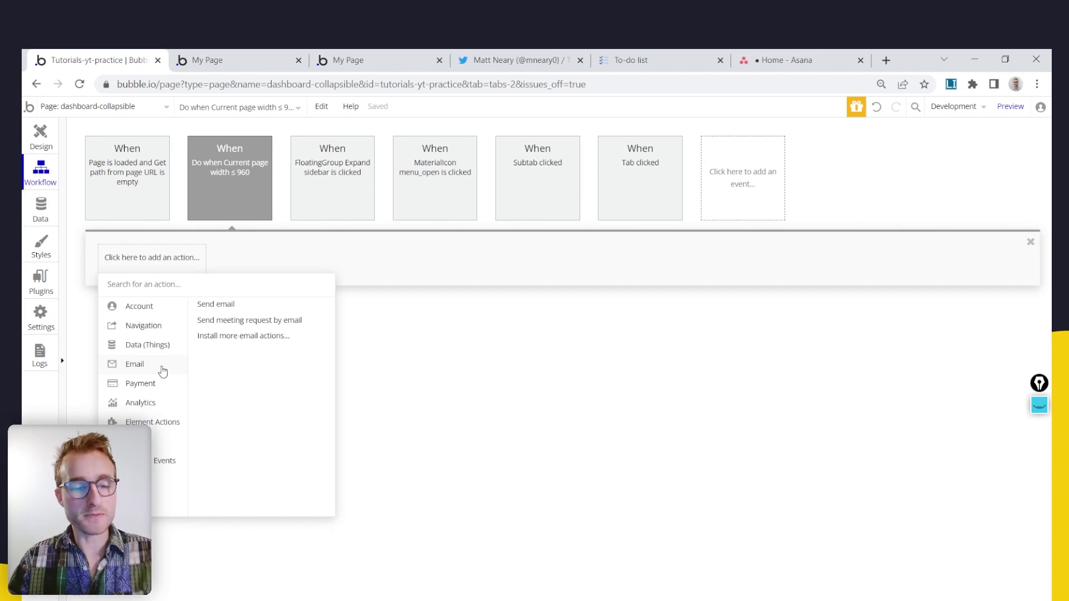
{"action": "mouse_move", "coordinate": [163, 430]}
{"action": "left_click", "coordinate": [298, 348]}
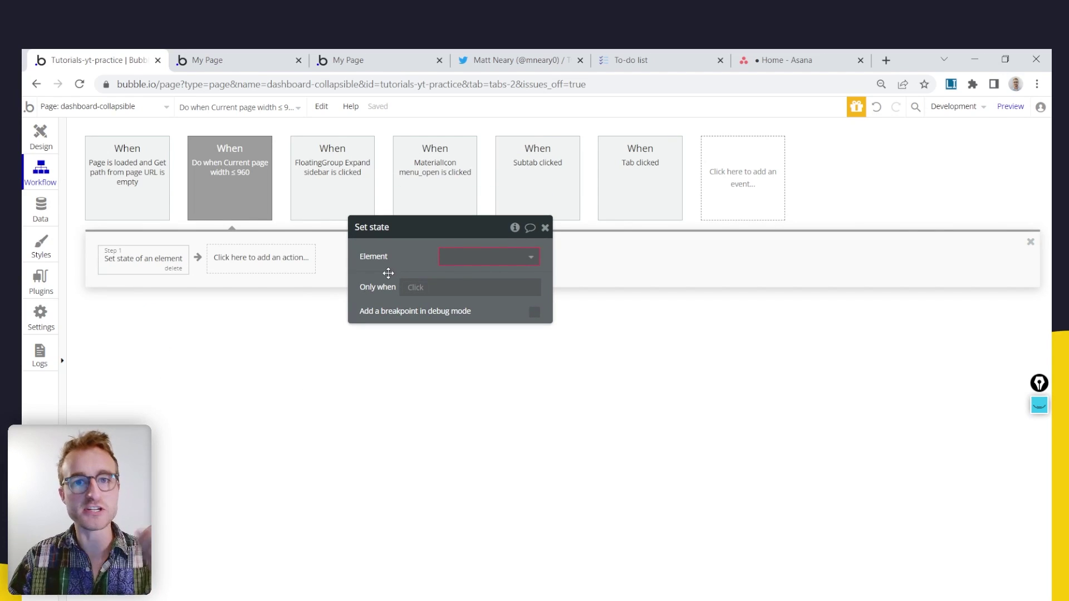
Configure the action to set the "sidebar visible?" state of dashboard-collapsible to "no"
{"action": "left_click", "coordinate": [487, 260]}
{"action": "left_click", "coordinate": [487, 277]}
{"action": "left_click", "coordinate": [490, 294]}
{"action": "left_click", "coordinate": [490, 312]}
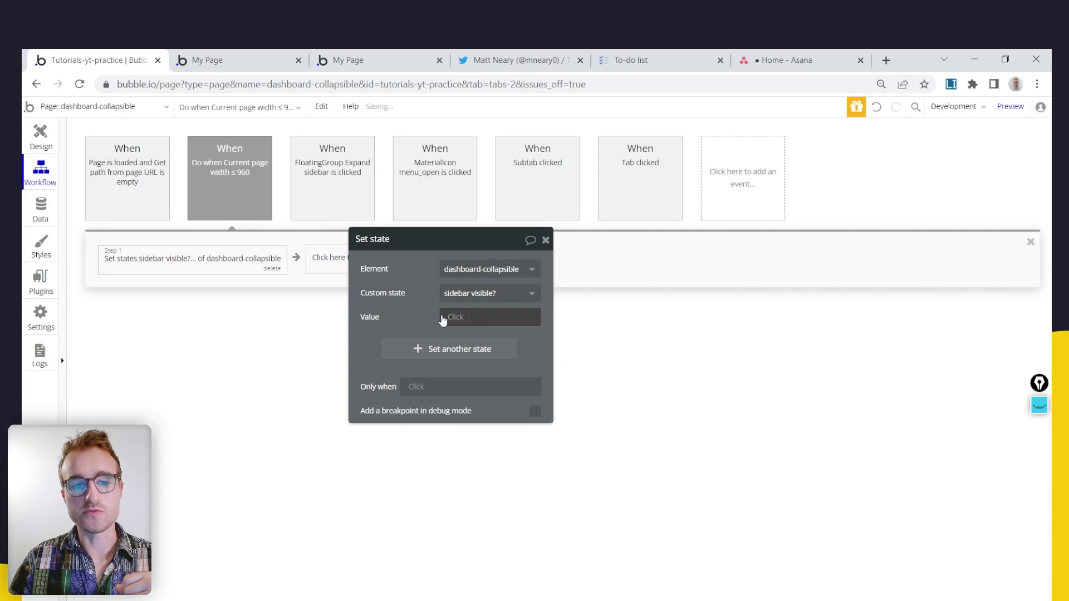
{"action": "left_click", "coordinate": [443, 320]}
{"action": "left_click", "coordinate": [459, 365]}
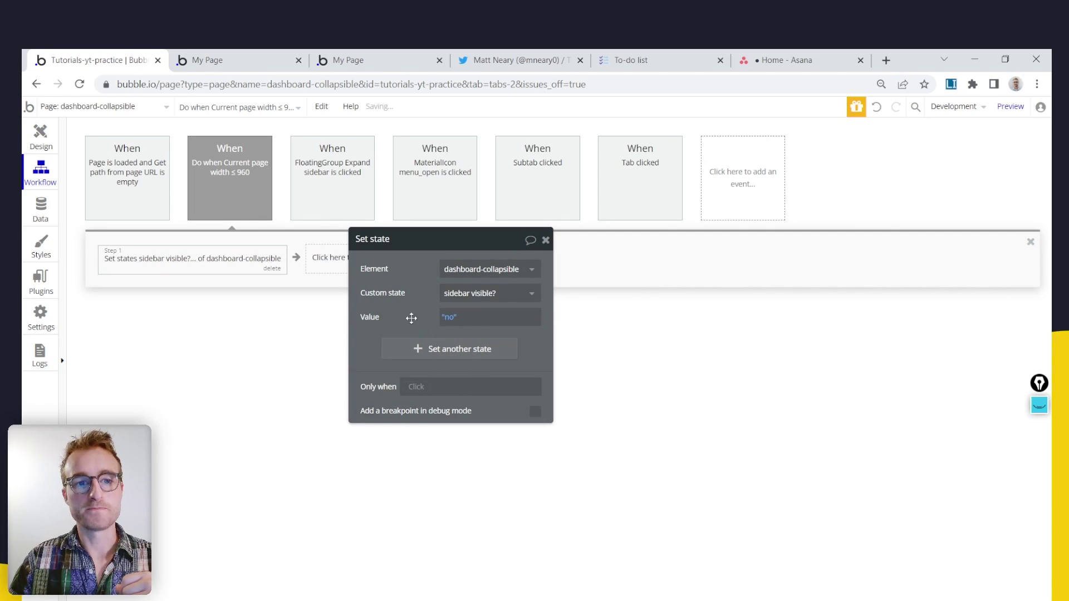
Resize the page preview to about 926 px wide and test expanding and collapsing the sidebar
{"action": "key", "text": "ctrl+Tab"}
{"action": "left_click_drag", "start_coordinate": [922, 325], "coordinate": [855, 331]}
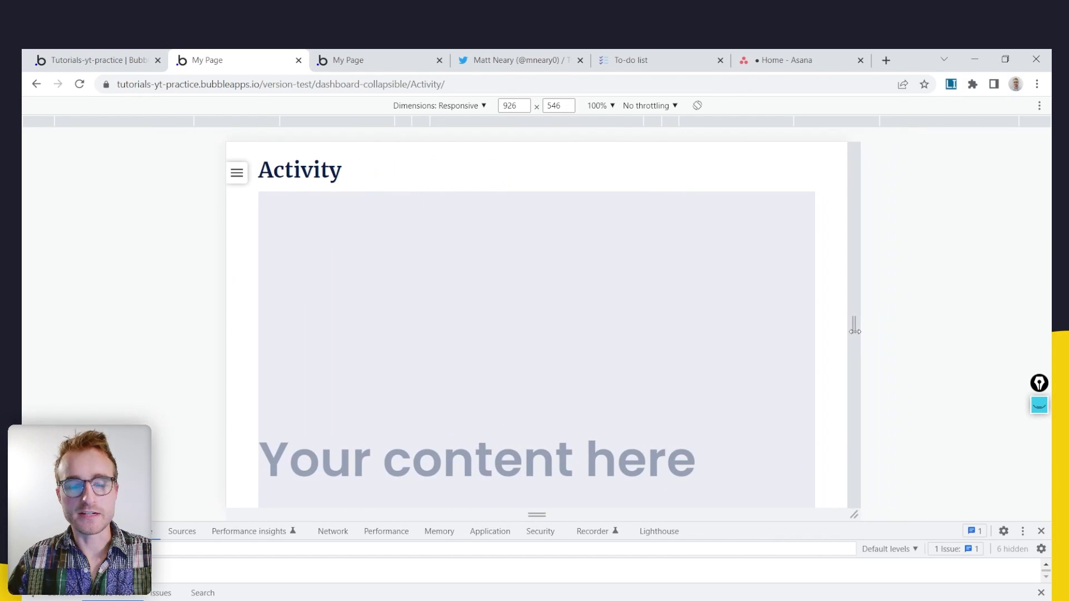
{"action": "left_click", "coordinate": [237, 173]}
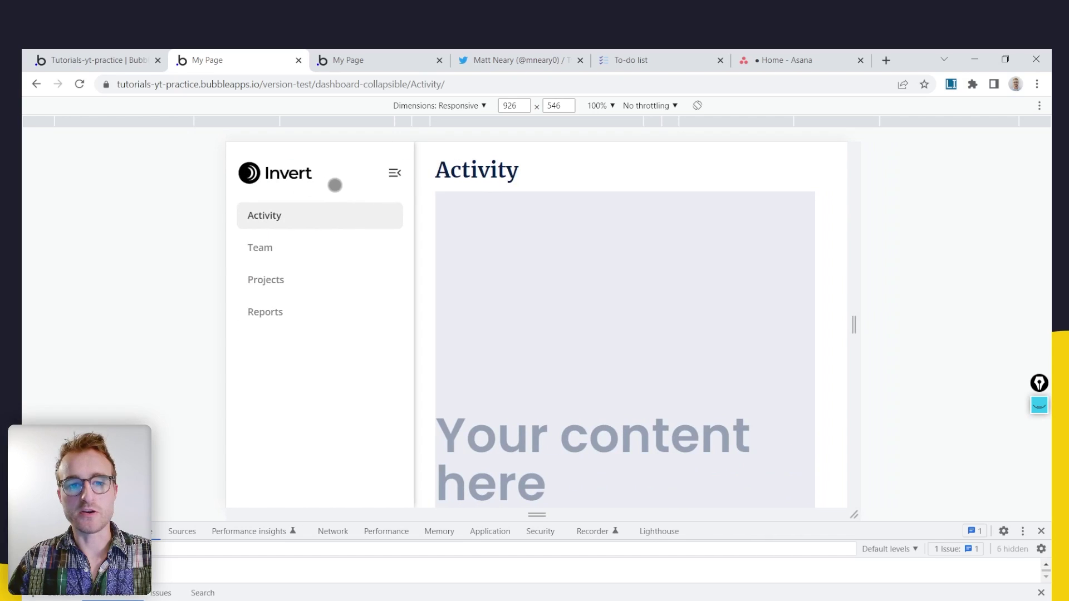
{"action": "left_click", "coordinate": [391, 171]}
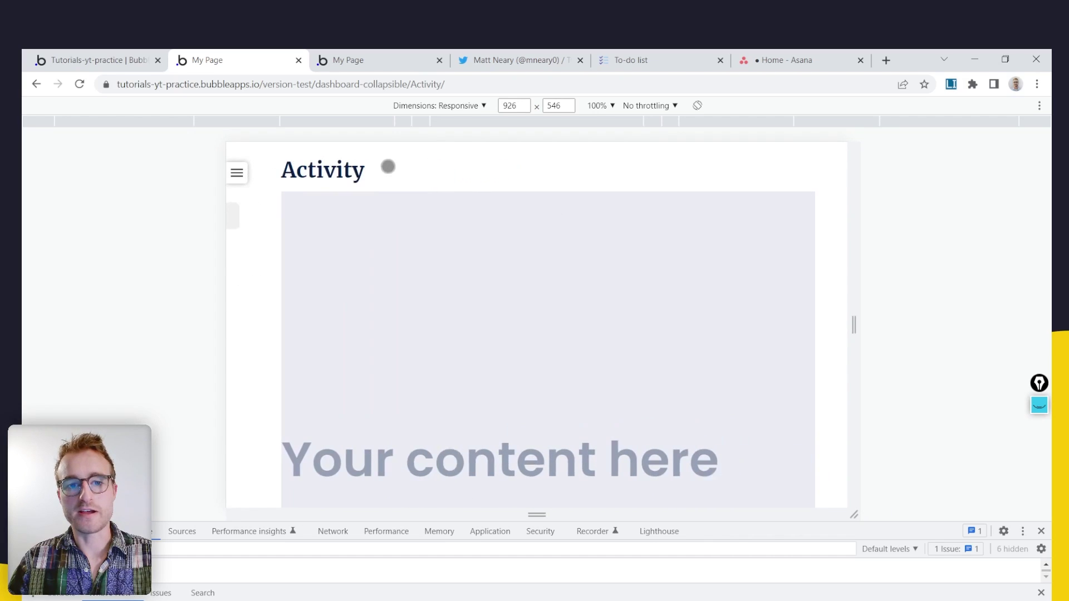
Test toggling the sidebar at a preview width of about 1078 px and check the page at about 710 and 914 px
{"action": "left_click_drag", "start_coordinate": [852, 320], "coordinate": [904, 281]}
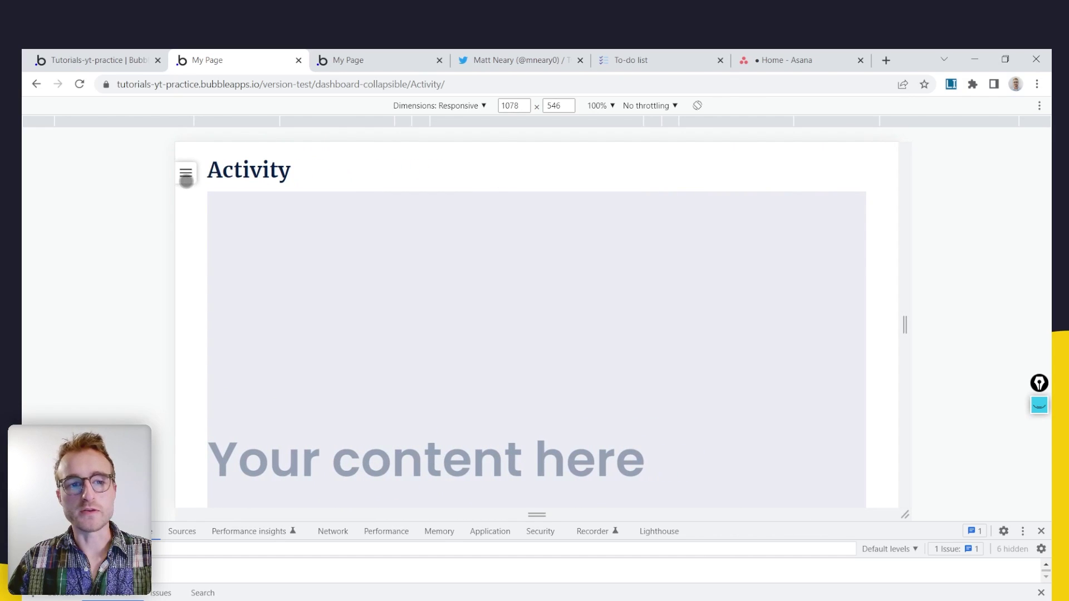
{"action": "left_click", "coordinate": [186, 178]}
{"action": "left_click", "coordinate": [346, 170]}
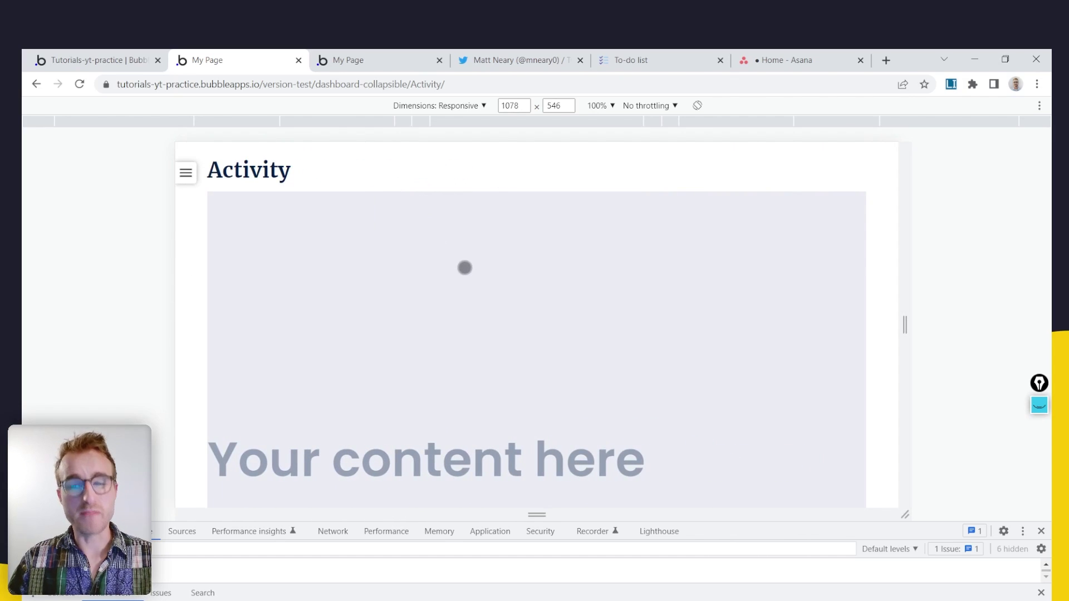
{"action": "left_click", "coordinate": [187, 177]}
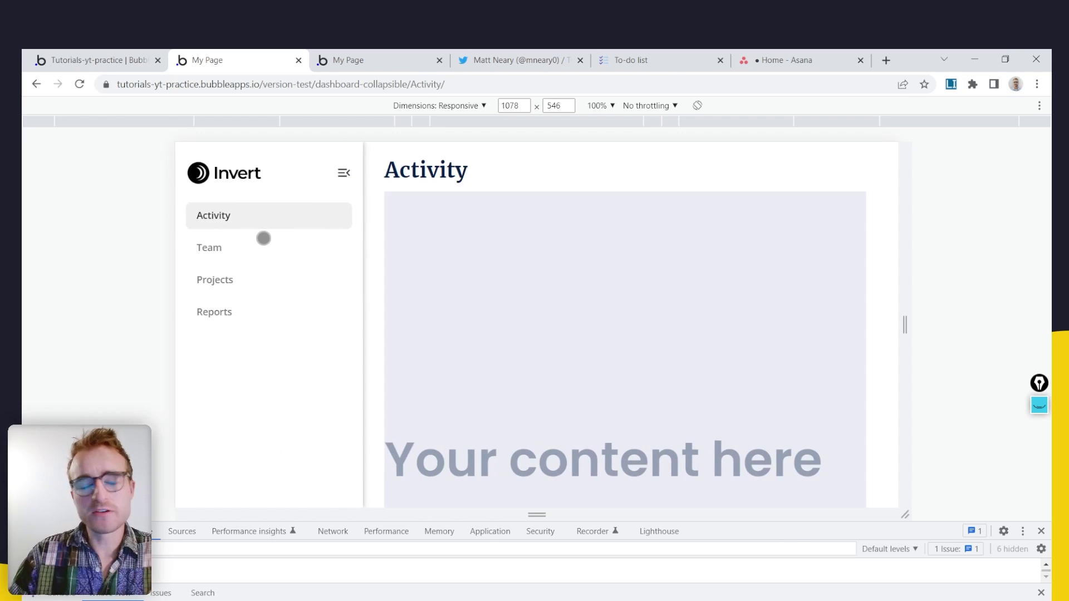
{"action": "left_click", "coordinate": [344, 173]}
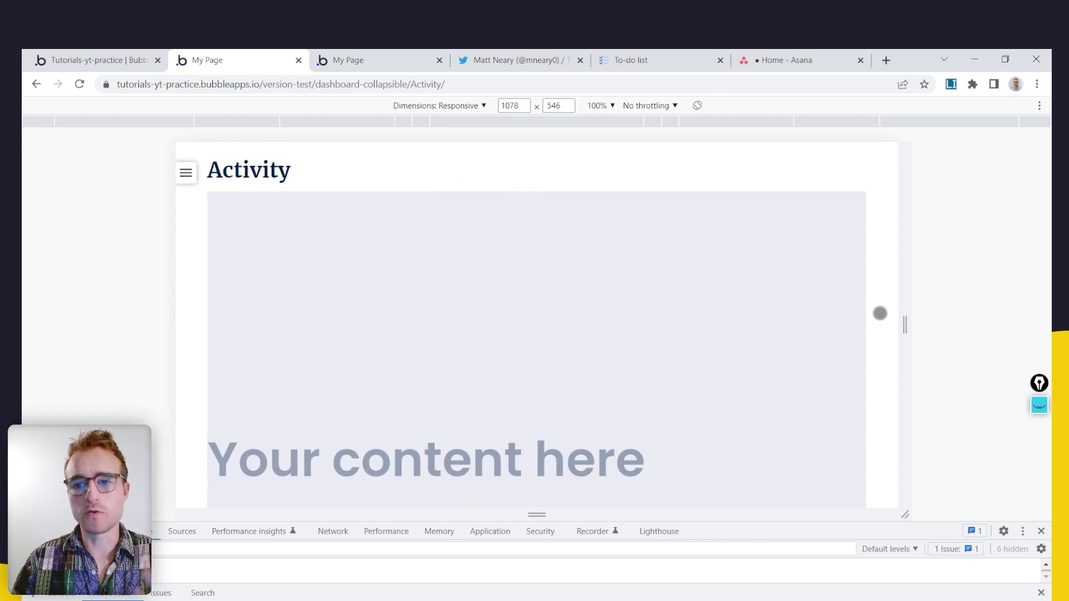
{"action": "left_click_drag", "start_coordinate": [906, 323], "coordinate": [780, 322]}
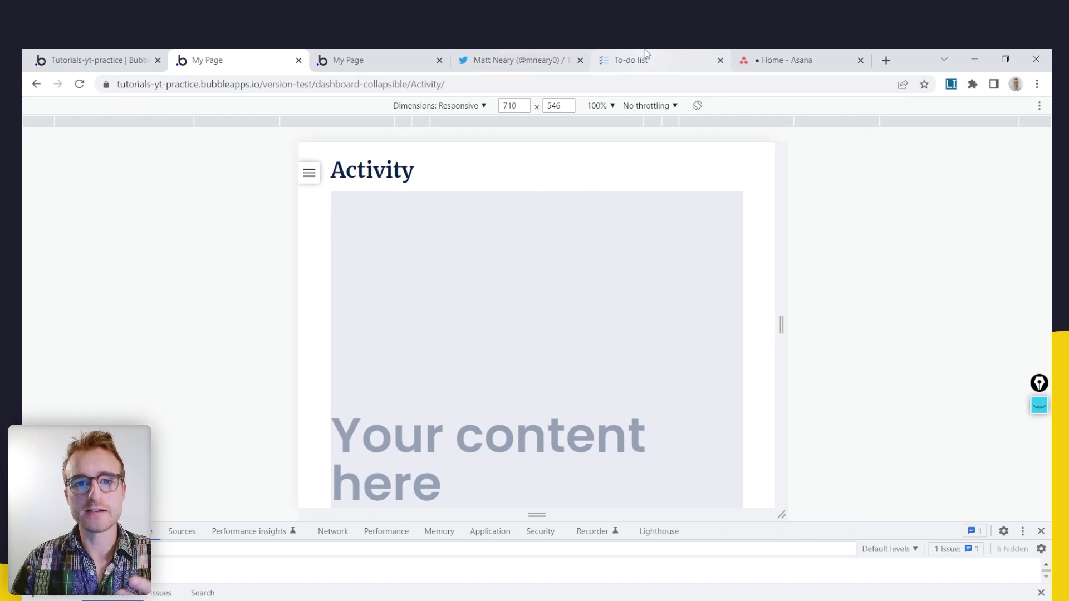
{"action": "mouse_move", "coordinate": [849, 328]}
{"action": "left_mouse_down"}
{"action": "mouse_move", "coordinate": [754, 328]}
{"action": "mouse_move", "coordinate": [849, 328]}
{"action": "left_mouse_up"}
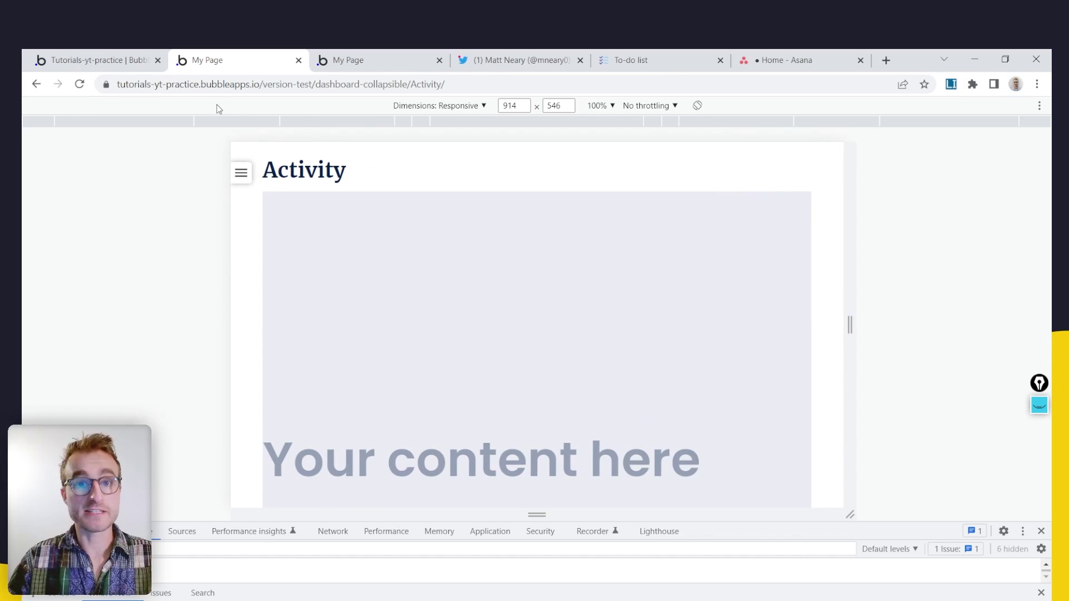
Duplicate the Current page width ≤ 960 event together with its Set state action
{"action": "left_click", "coordinate": [103, 61]}
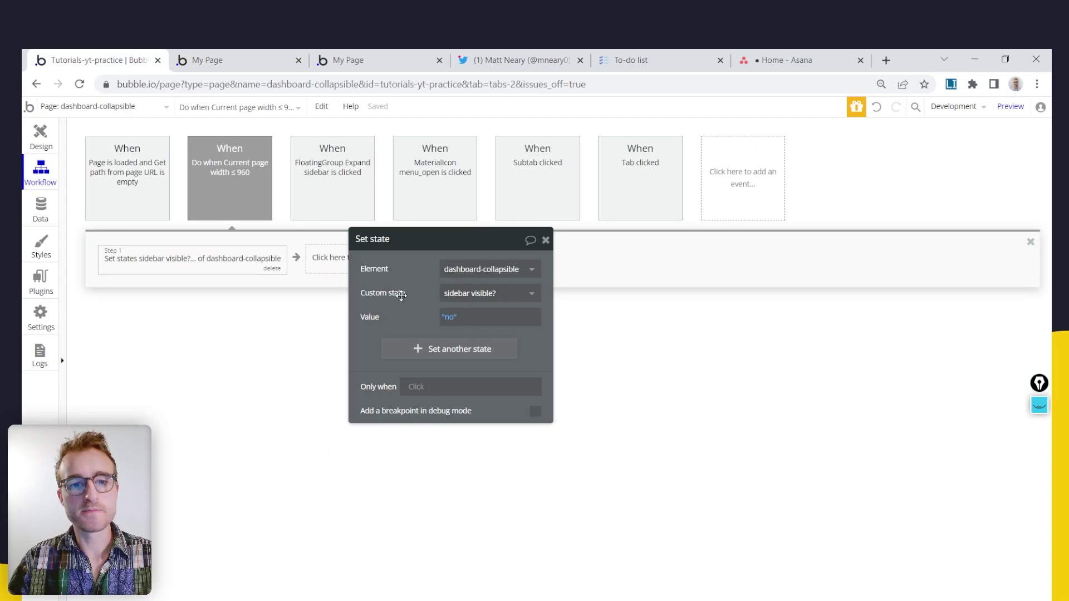
{"action": "left_click", "coordinate": [231, 178]}
{"action": "right_click", "coordinate": [232, 180]}
{"action": "left_click", "coordinate": [266, 238]}
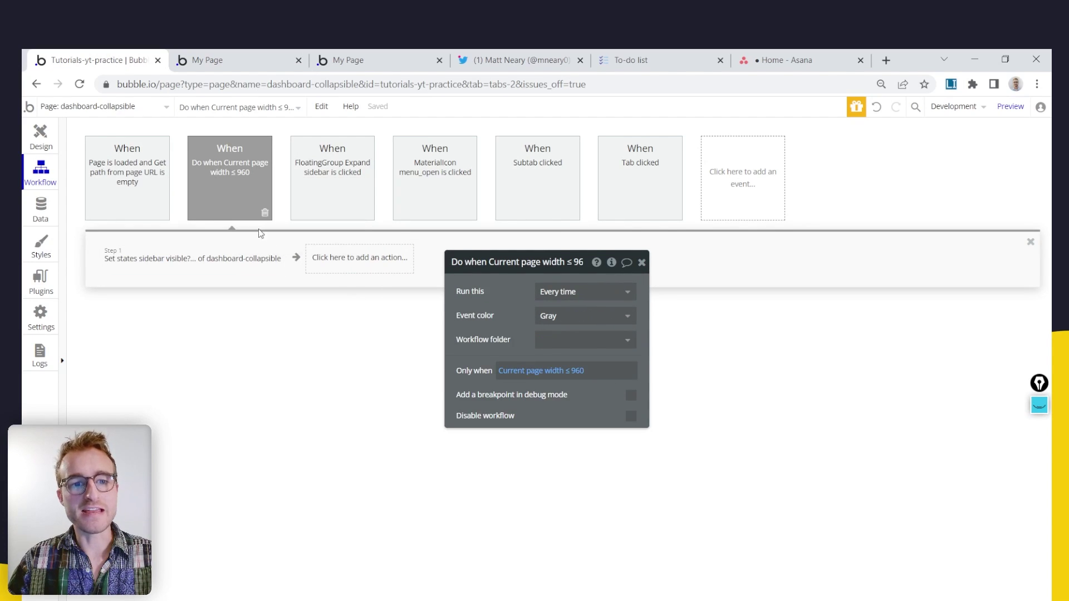
{"action": "right_click", "coordinate": [220, 188]}
{"action": "left_click", "coordinate": [257, 264]}
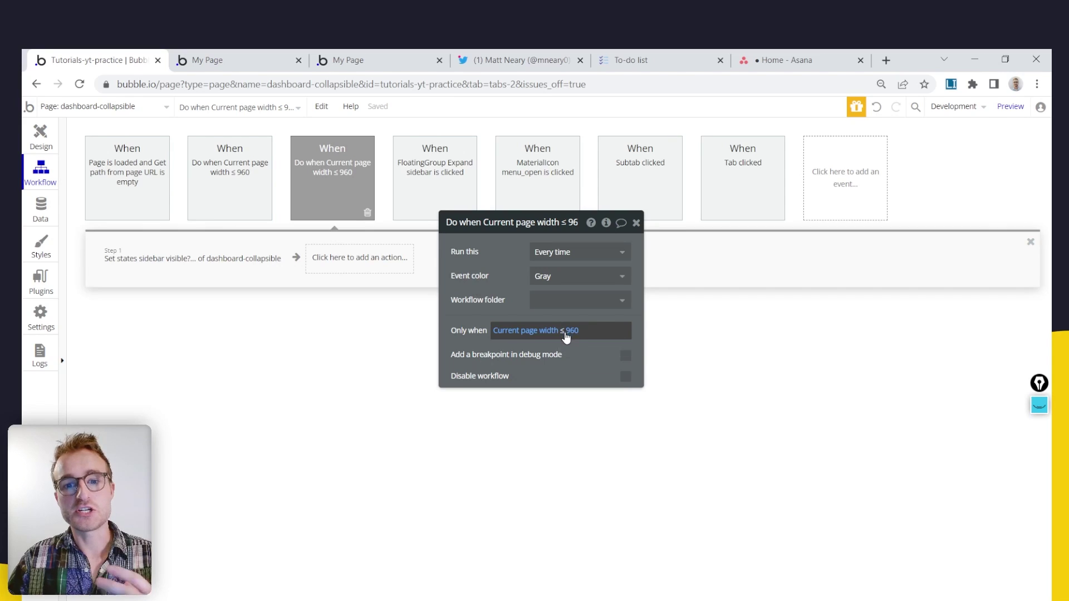
Change the duplicated event's condition to Current page width > 960 and its "sidebar visible?" value to "yes"
{"action": "left_click", "coordinate": [562, 331]}
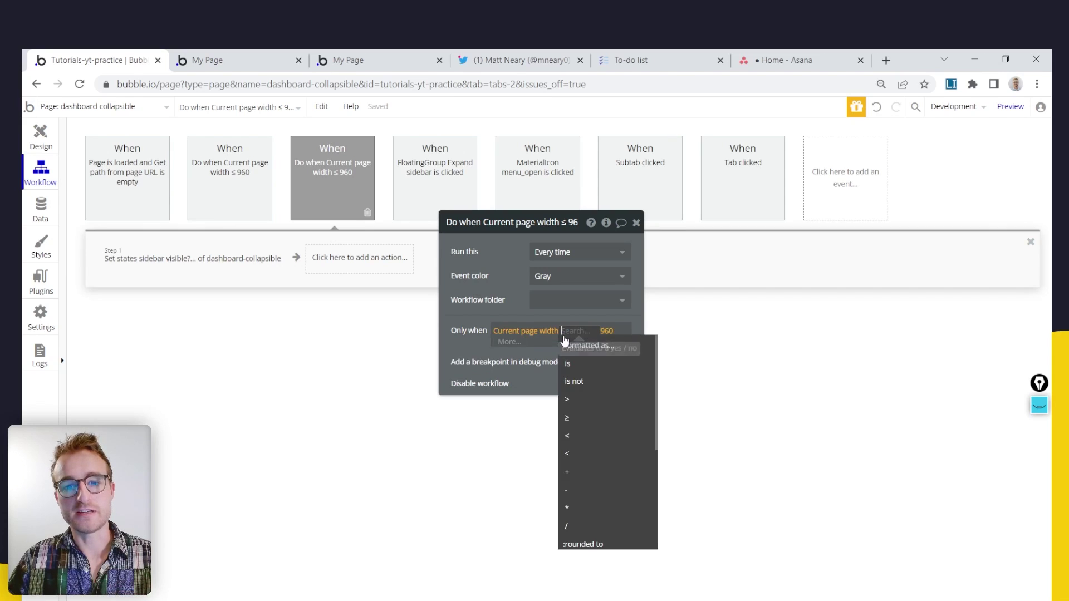
{"action": "left_click", "coordinate": [603, 399]}
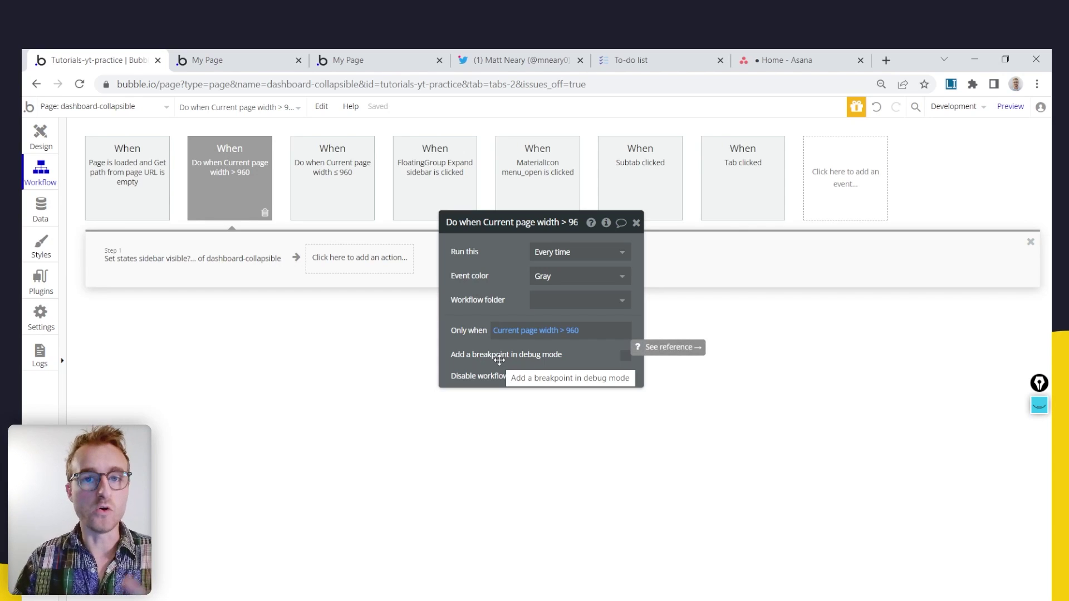
{"action": "left_click", "coordinate": [240, 257]}
{"action": "left_click", "coordinate": [543, 301]}
{"action": "left_click", "coordinate": [554, 351]}
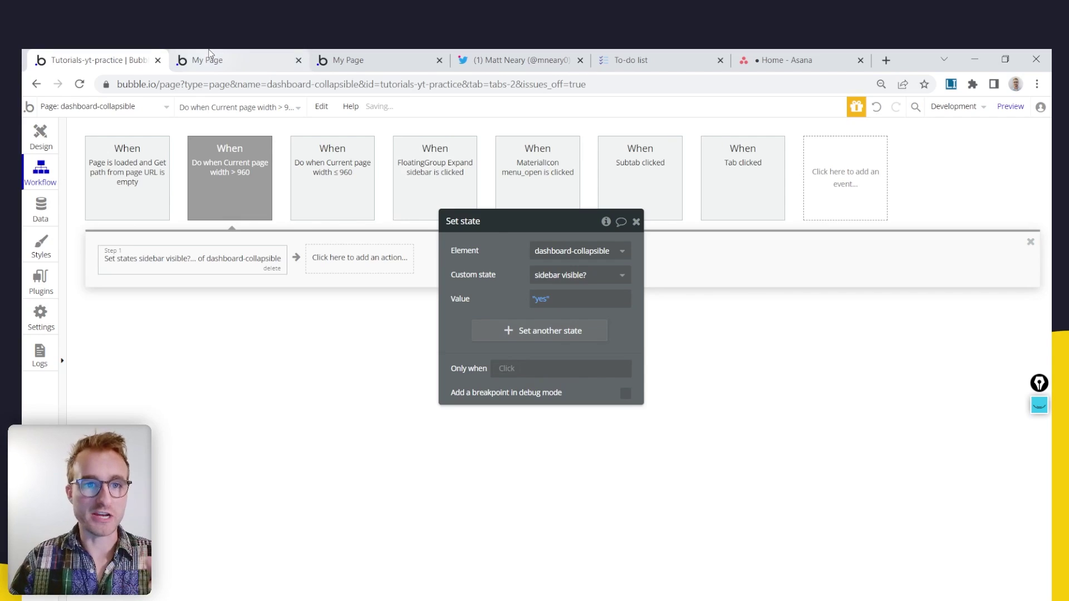
Test the automatic and manual sidebar toggling in the page preview at widths of about 1148 and 585 px
{"action": "left_click", "coordinate": [209, 56]}
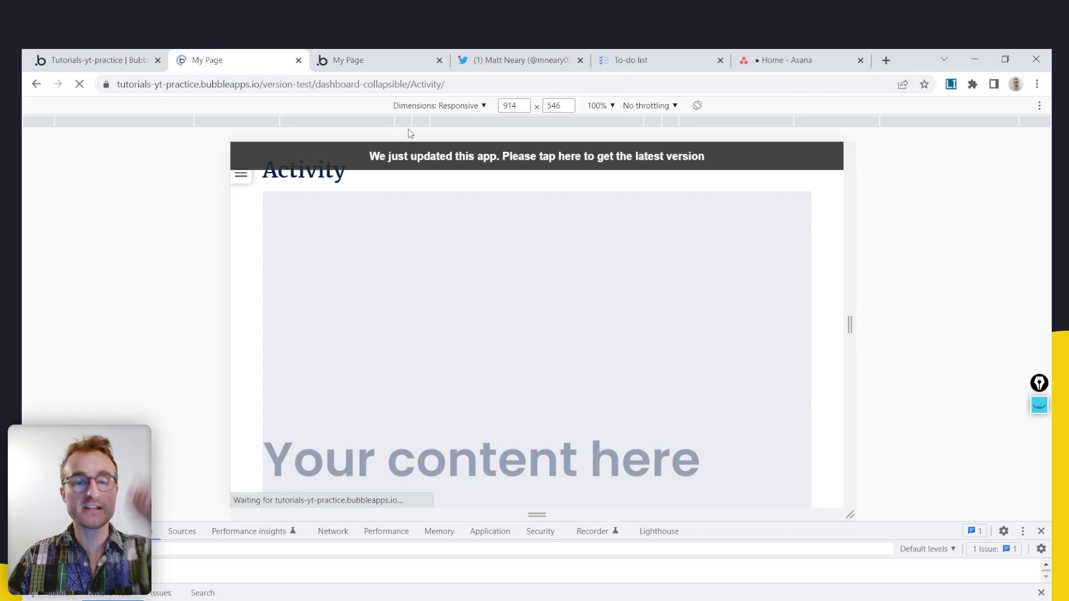
{"action": "left_click_drag", "start_coordinate": [851, 325], "coordinate": [928, 334]}
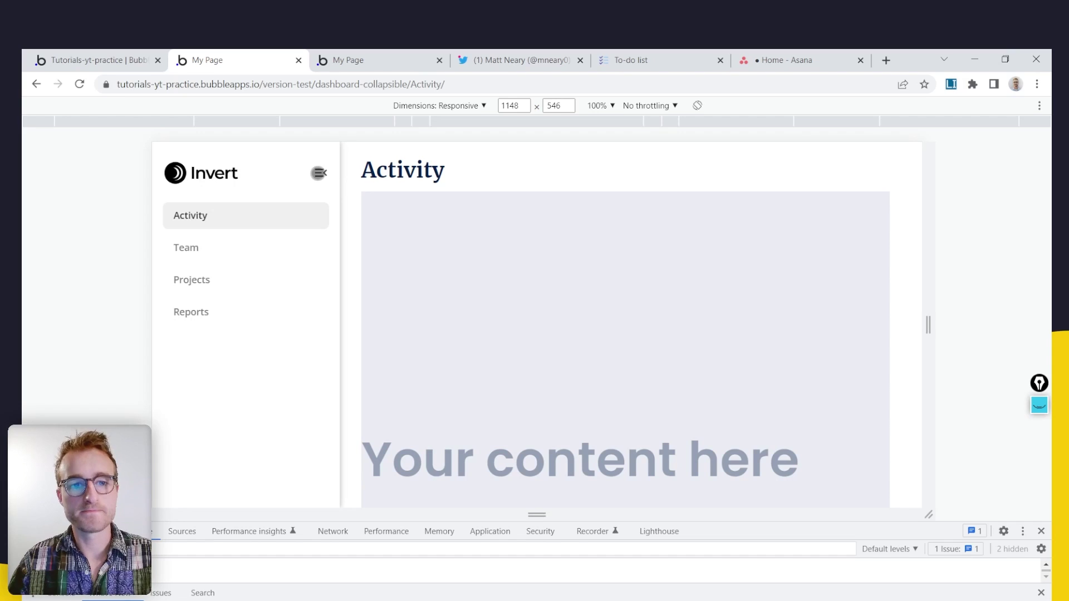
{"action": "left_click", "coordinate": [318, 172]}
{"action": "left_click_drag", "start_coordinate": [928, 325], "coordinate": [740, 324]}
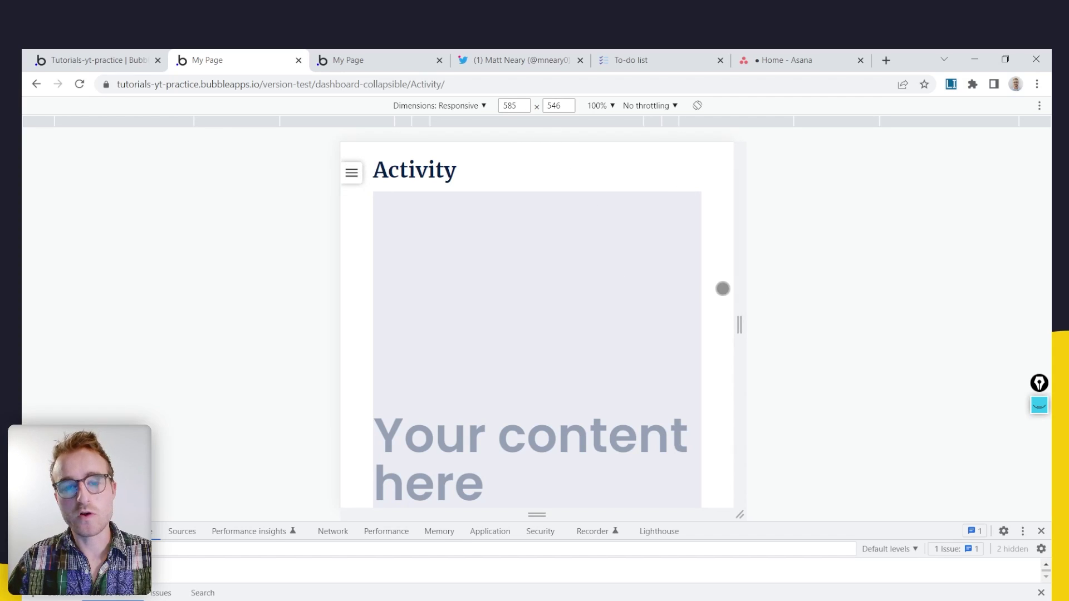
{"action": "left_click", "coordinate": [351, 173]}
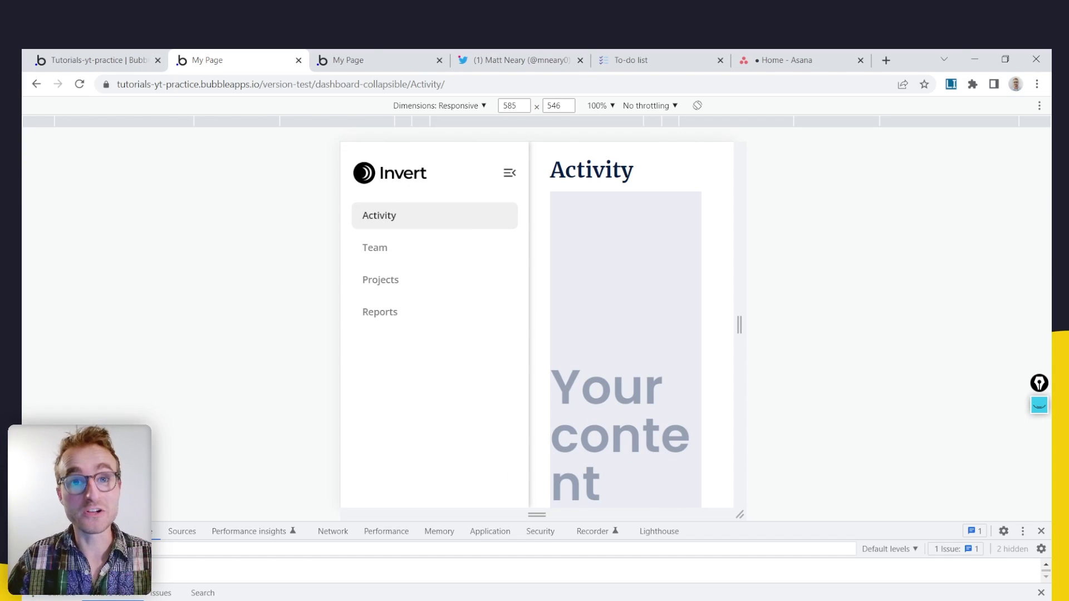
Test expanding and collapsing the sidebar in the dashboard-collapsible-reh preview at widths of about 515 and 995 px
{"action": "left_click", "coordinate": [356, 60]}
{"action": "left_click_drag", "start_coordinate": [933, 308], "coordinate": [717, 306]}
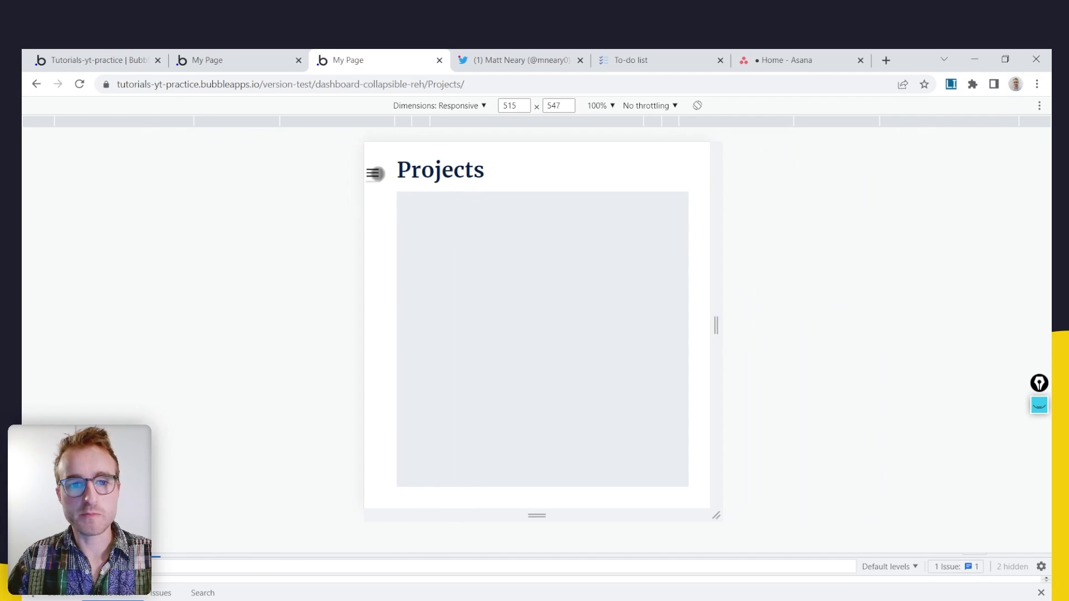
{"action": "left_click", "coordinate": [375, 174]}
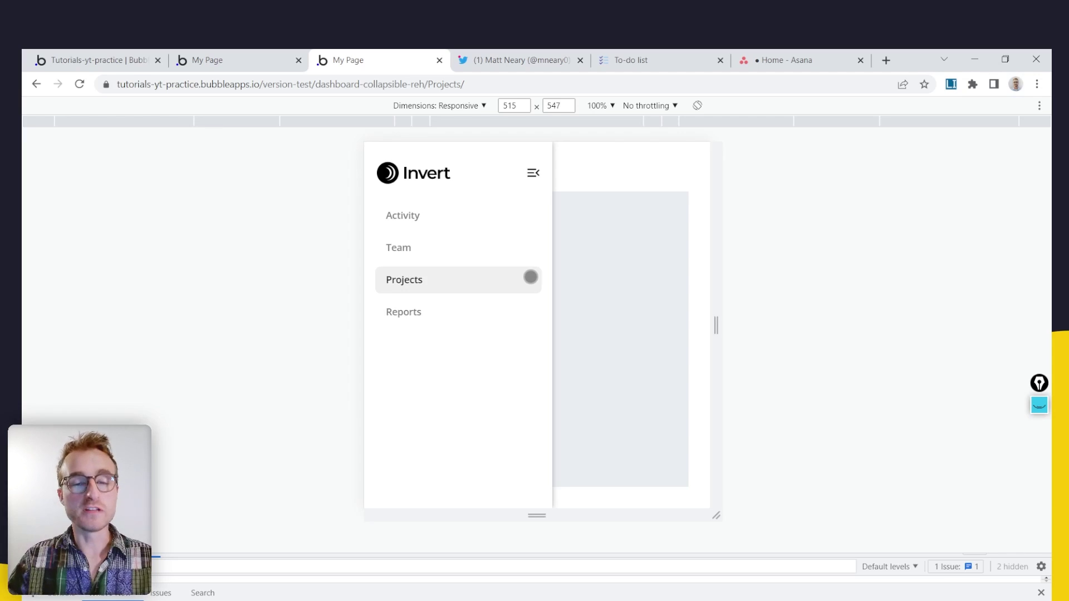
{"action": "left_click_drag", "start_coordinate": [713, 306], "coordinate": [877, 306]}
{"action": "left_click", "coordinate": [375, 176]}
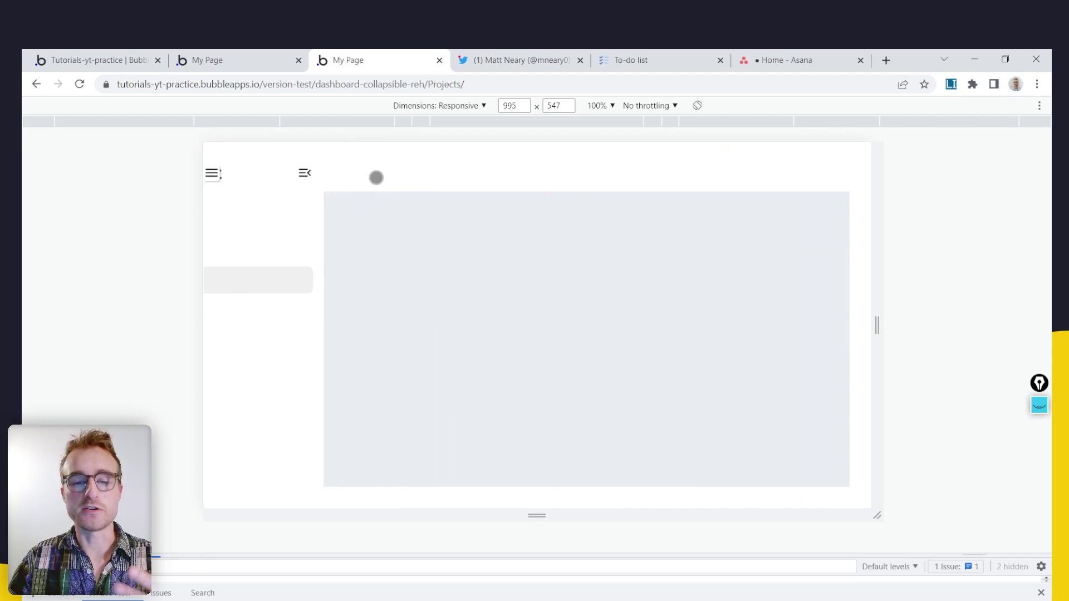
{"action": "left_click_drag", "start_coordinate": [877, 324], "coordinate": [741, 319]}
Test the manual and automatic sidebar toggling in the dashboard-collapsible preview at widths of about 1141 and 768 px
{"action": "key", "text": "ctrl+shift+Tab"}
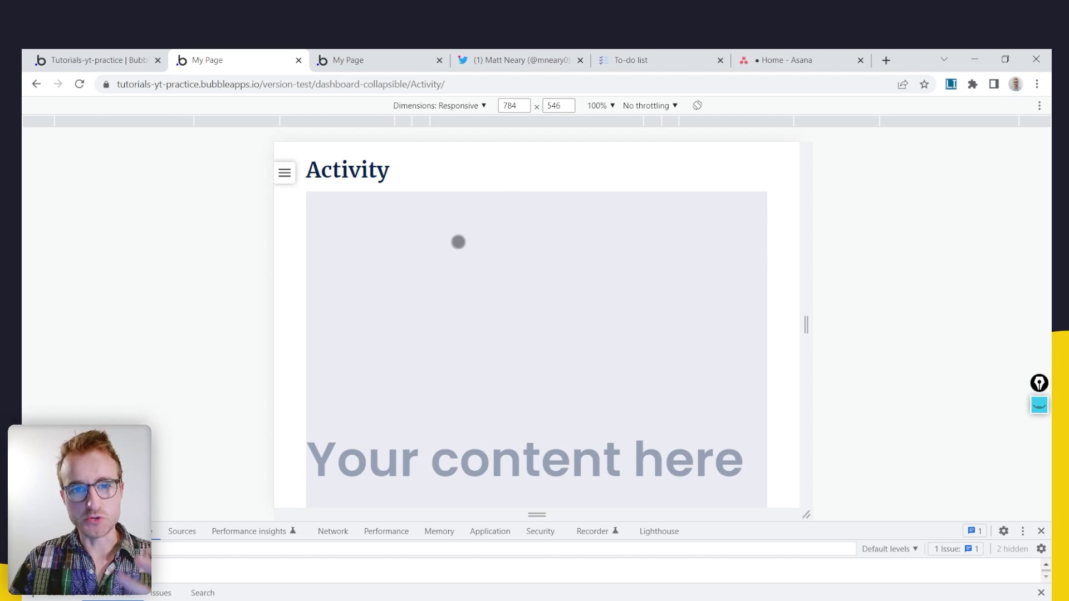
{"action": "left_click_drag", "start_coordinate": [806, 317], "coordinate": [926, 318]}
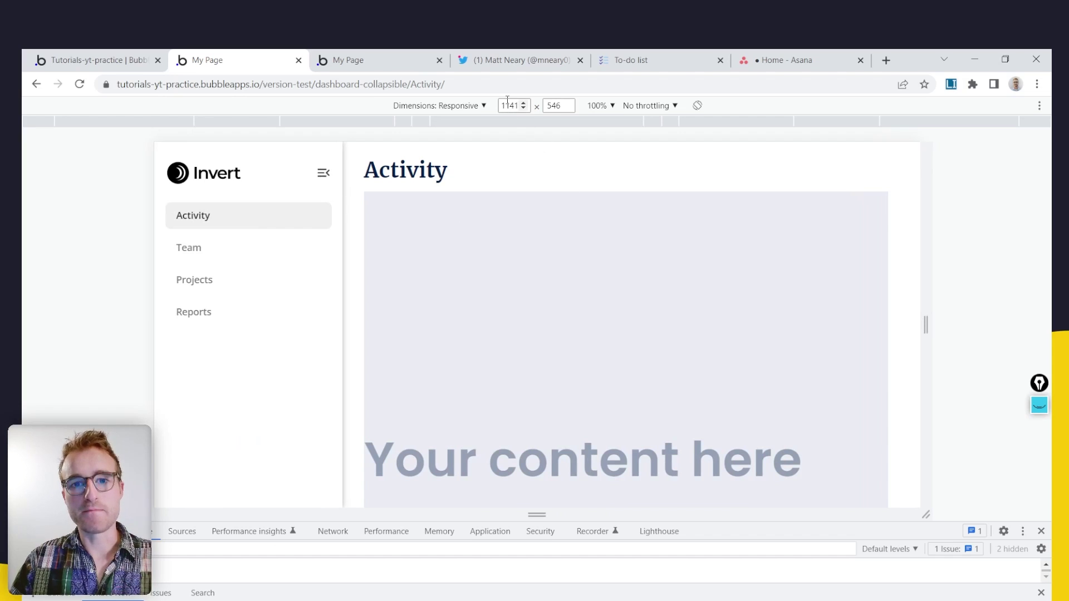
{"action": "left_click", "coordinate": [323, 172]}
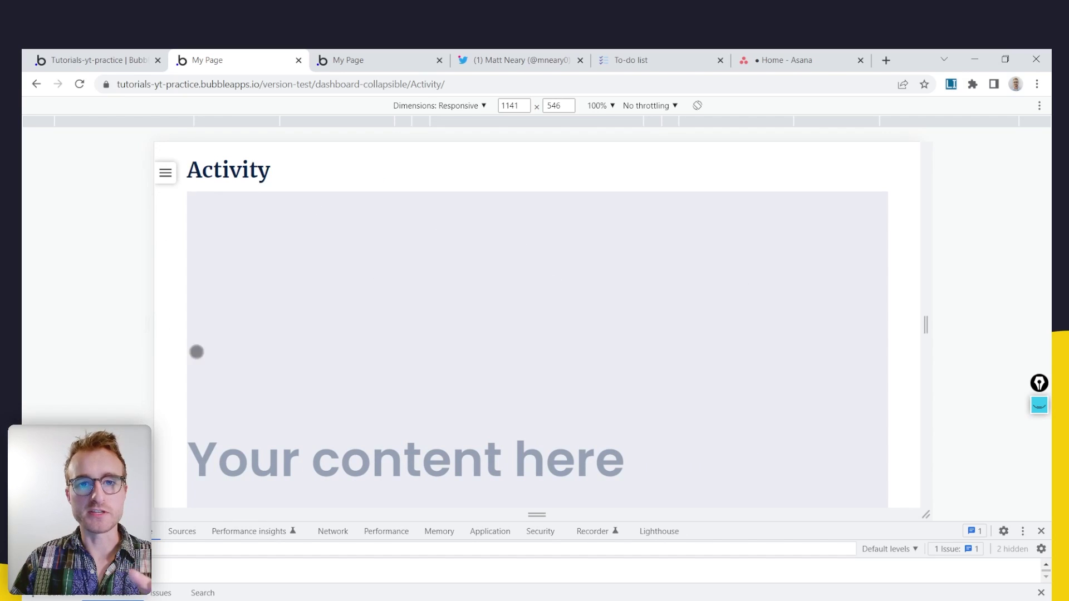
{"action": "left_click", "coordinate": [167, 175]}
{"action": "left_click_drag", "start_coordinate": [926, 327], "coordinate": [801, 321]}
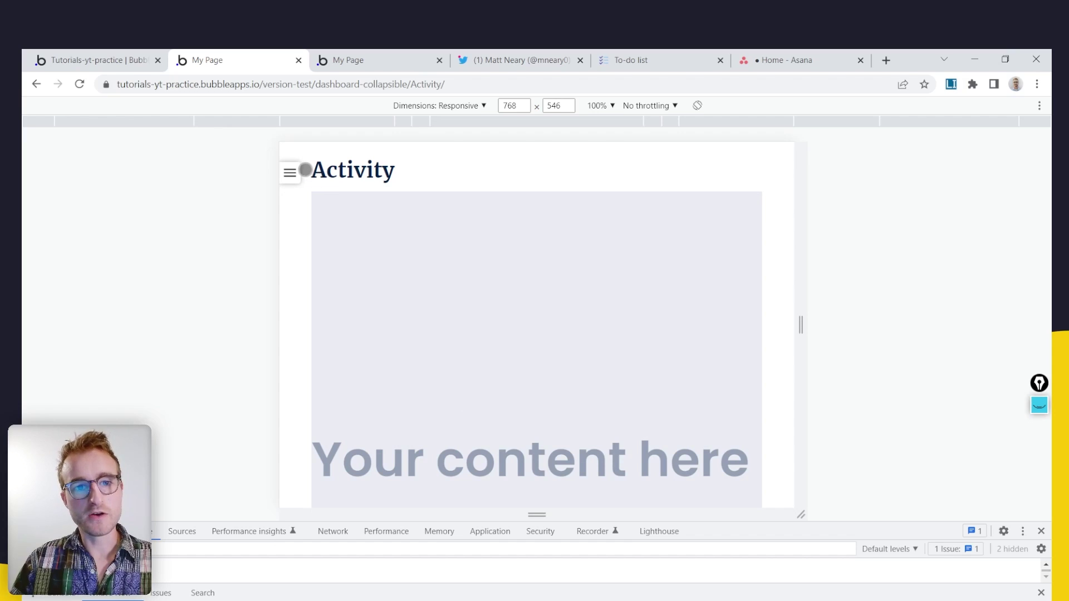
Repeatedly expand and collapse the sidebar at a width of 768 px to examine how the main content shifts
{"action": "left_click", "coordinate": [296, 173]}
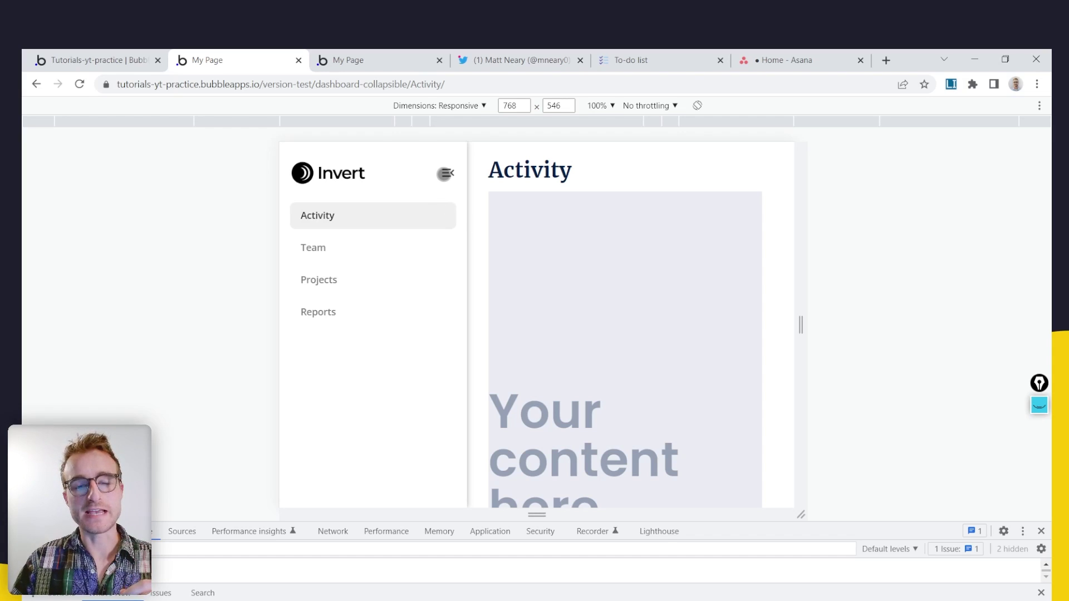
{"action": "left_click", "coordinate": [445, 174]}
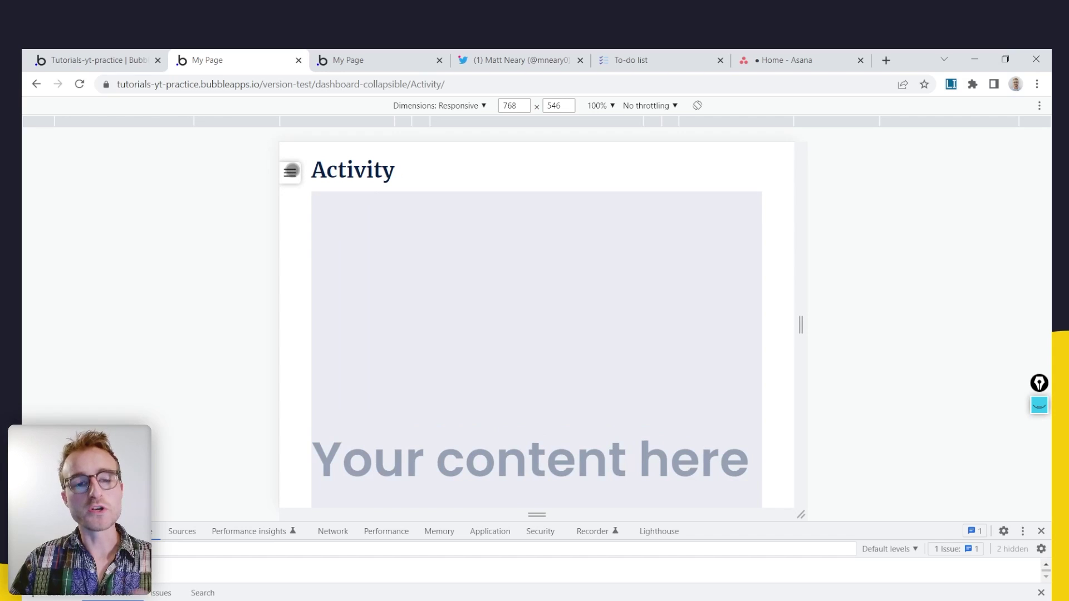
{"action": "left_click", "coordinate": [290, 170]}
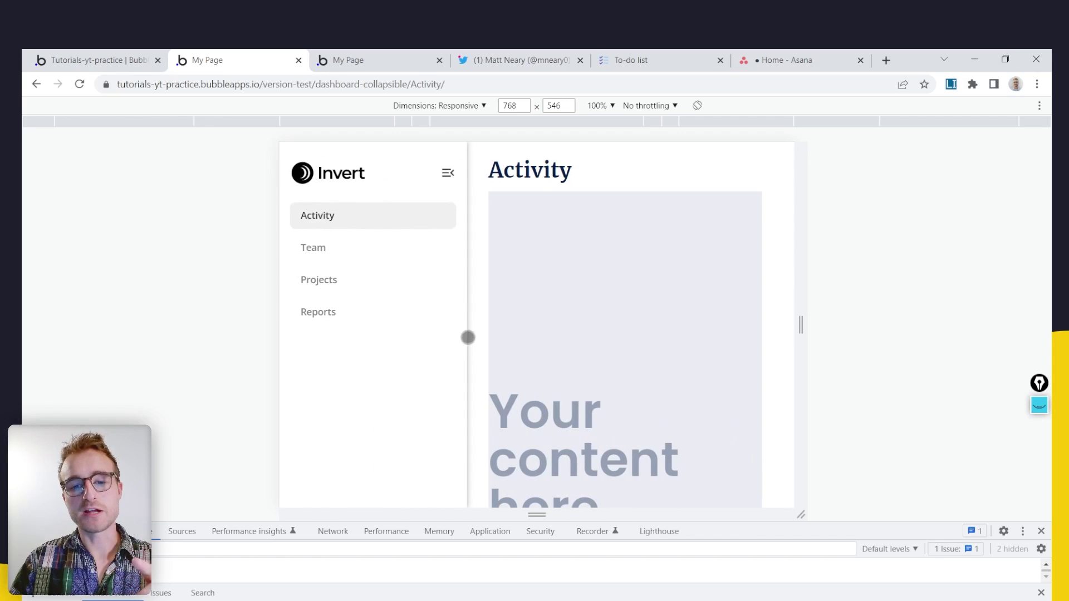
{"action": "left_click", "coordinate": [444, 174]}
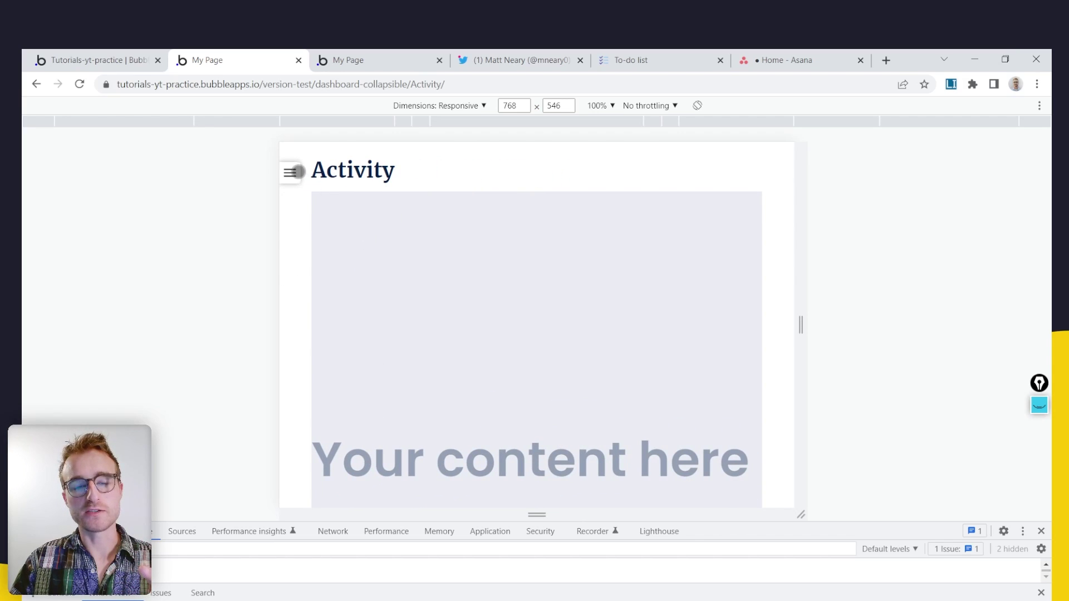
{"action": "left_click", "coordinate": [290, 172]}
{"action": "left_click", "coordinate": [450, 174]}
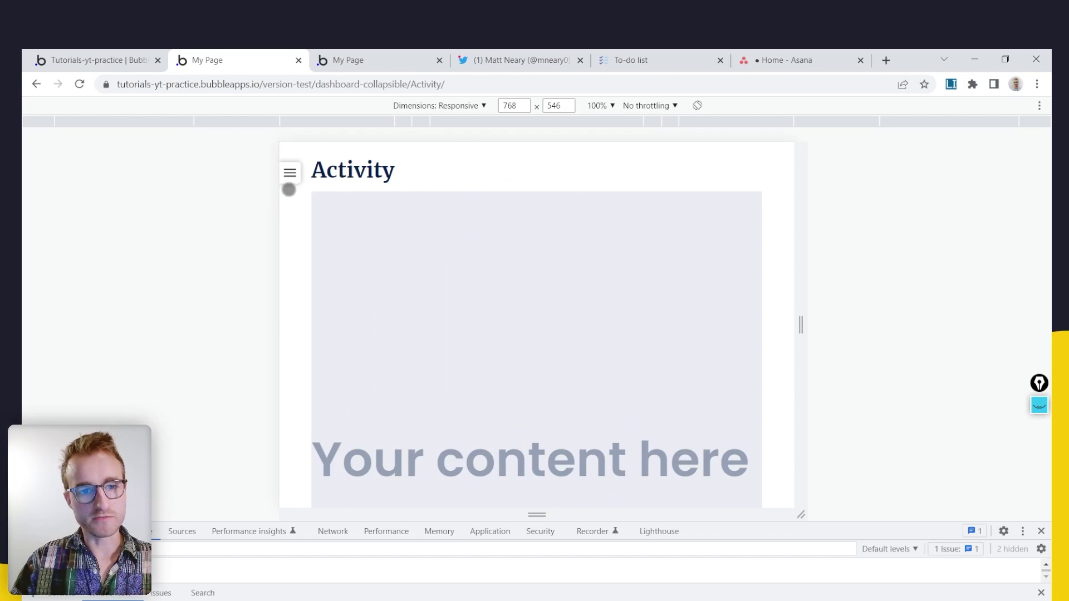
{"action": "left_click", "coordinate": [290, 174]}
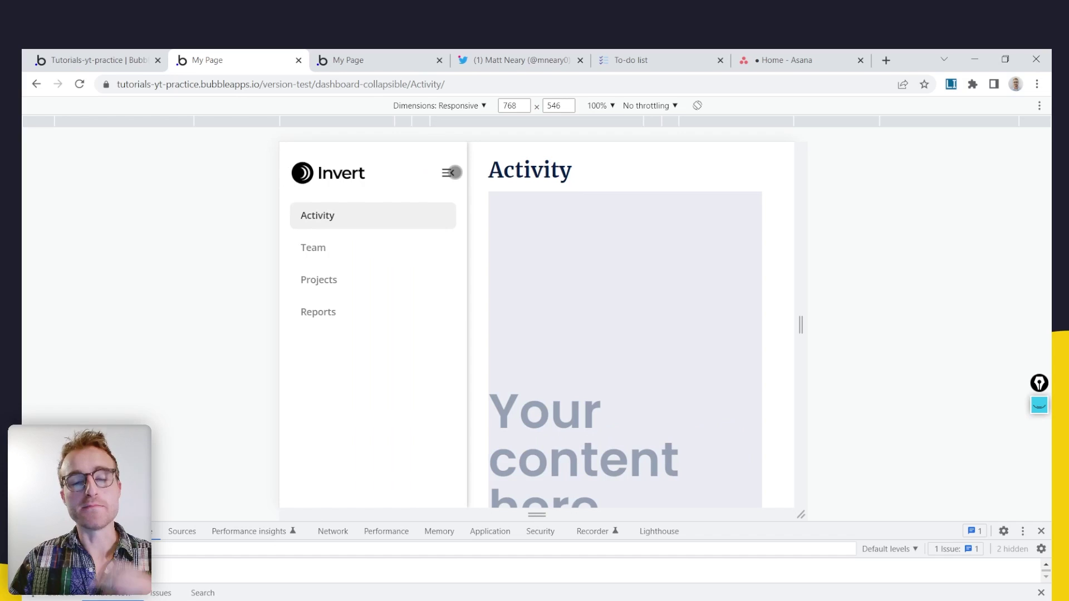
{"action": "left_click", "coordinate": [452, 173]}
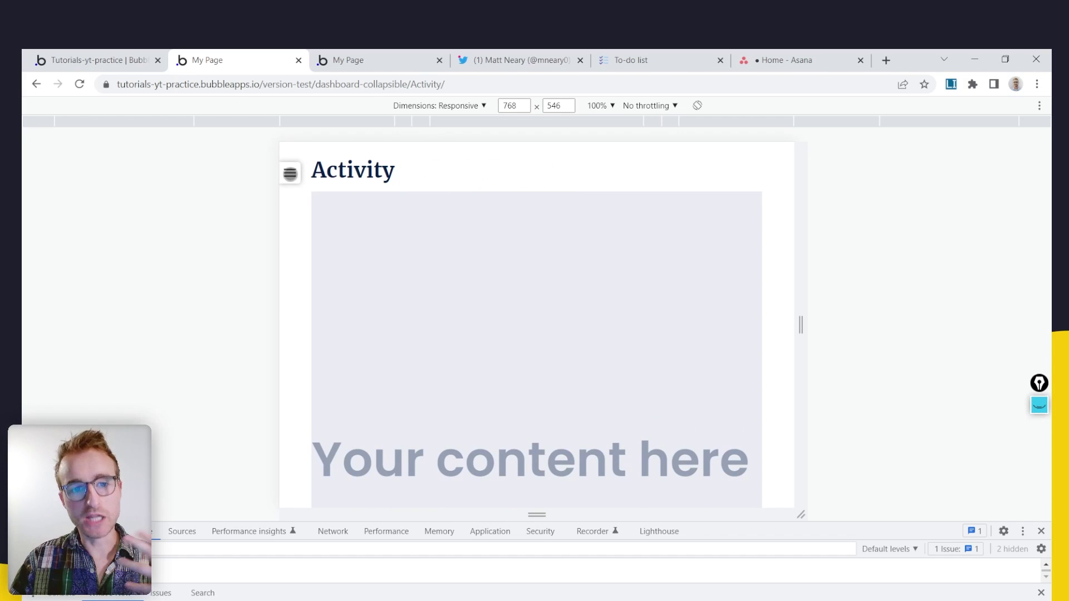
{"action": "left_click", "coordinate": [290, 174]}
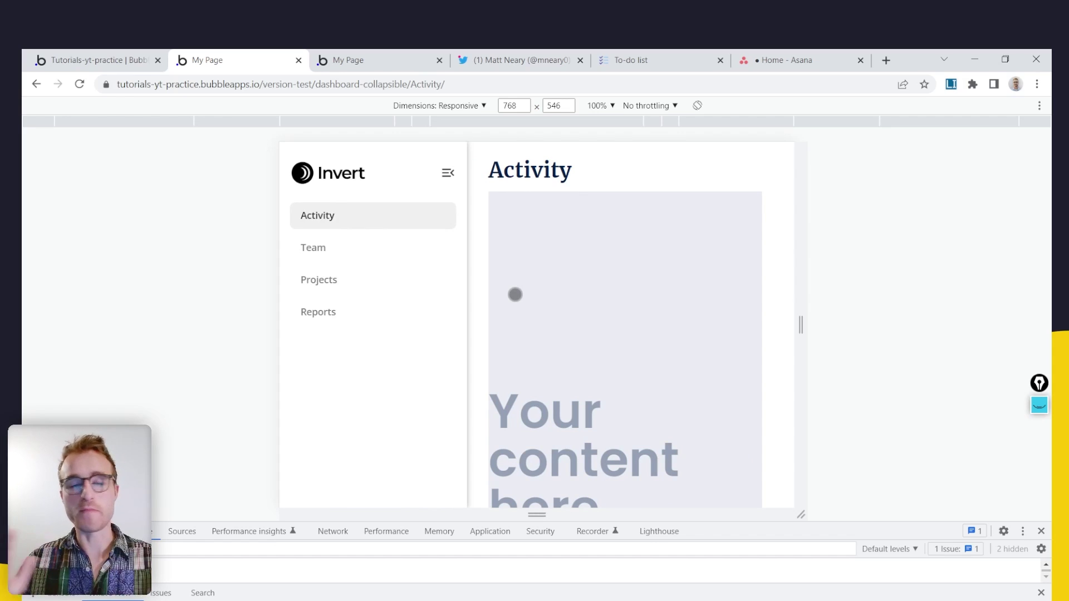
Switch to the Bubble editor's design view and review the left margin condition of Group Main
{"action": "left_click", "coordinate": [128, 59]}
{"action": "left_click", "coordinate": [41, 137]}
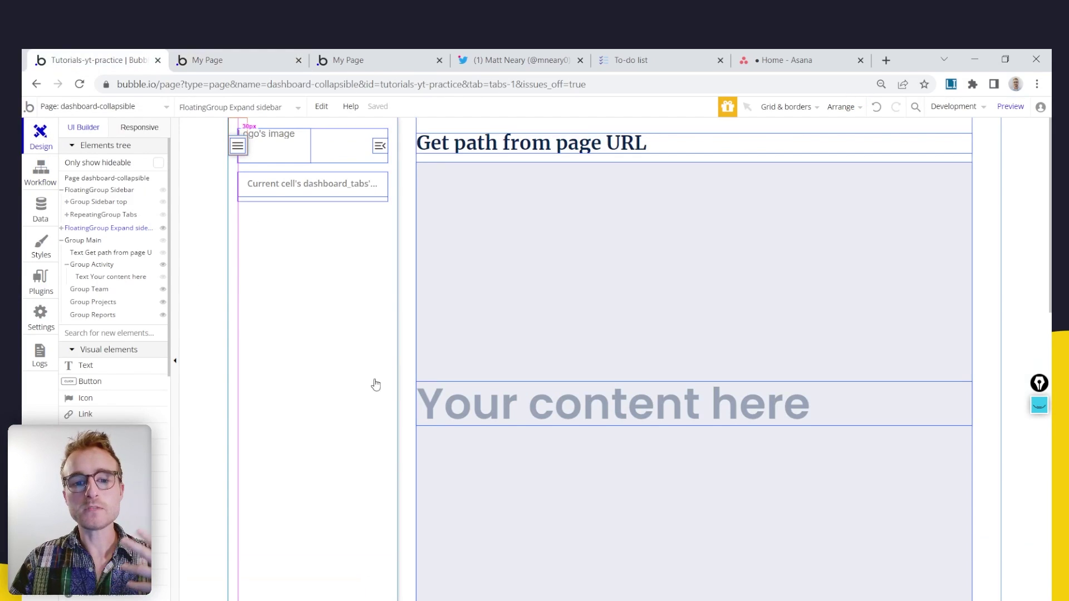
{"action": "left_click", "coordinate": [82, 239]}
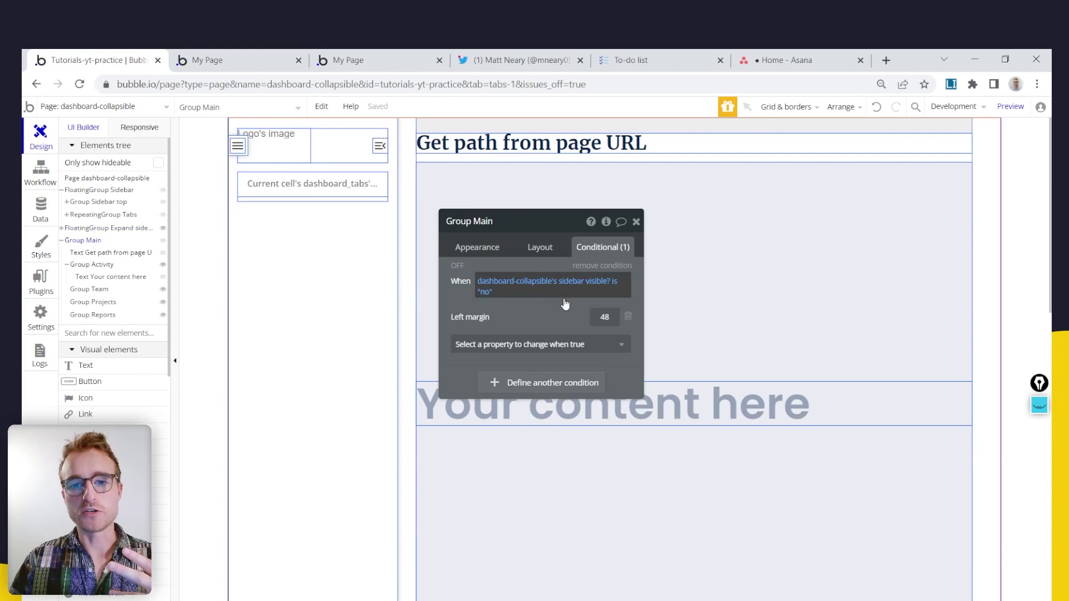
{"action": "left_click_drag", "start_coordinate": [544, 319], "coordinate": [505, 289]}
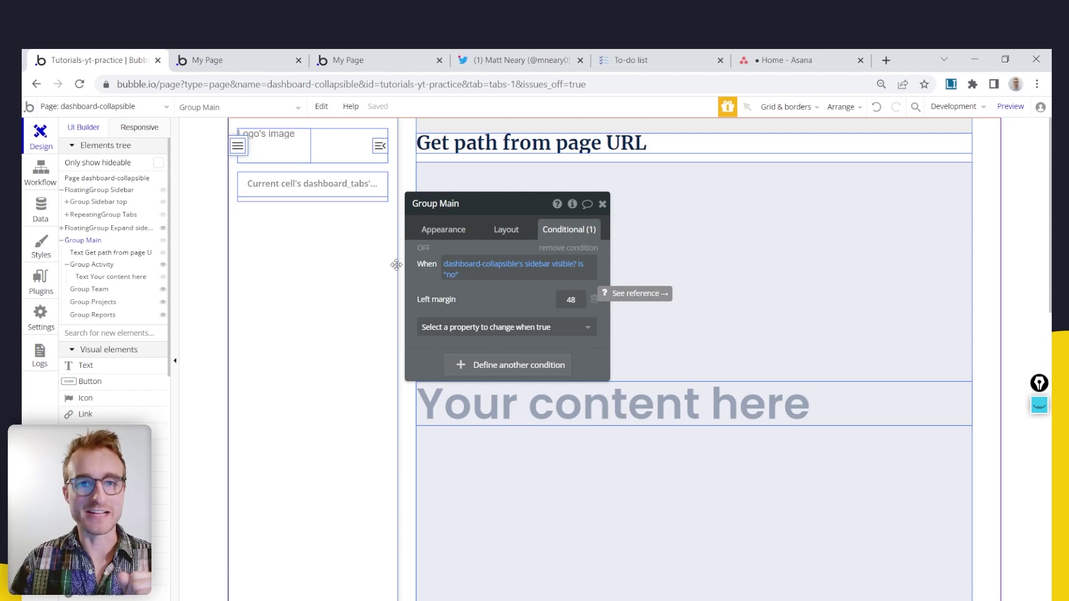
Expand the sidebar in the dashboard-collapsible-reh preview at about 518 px and mark its left side with a temporary arrow
{"action": "left_click", "coordinate": [362, 60]}
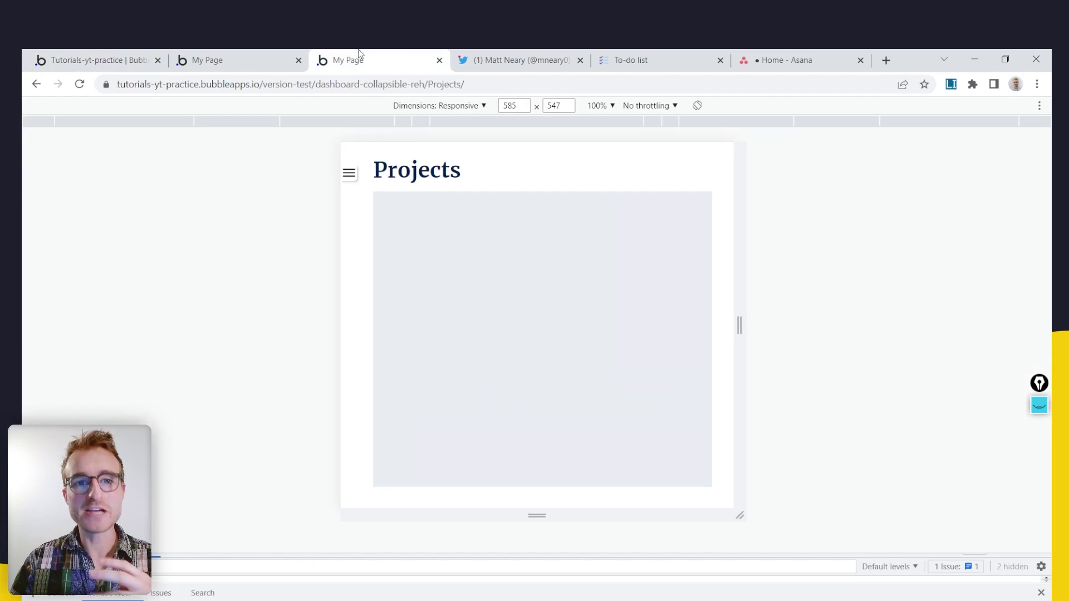
{"action": "left_click_drag", "start_coordinate": [738, 335], "coordinate": [717, 334]}
{"action": "left_click", "coordinate": [371, 172]}
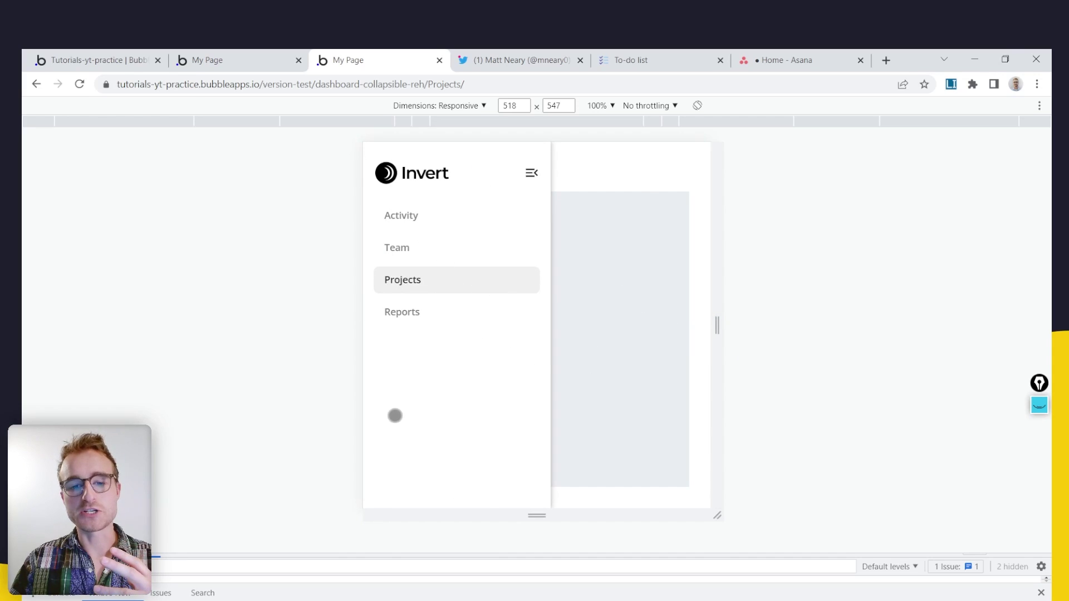
{"action": "left_click", "coordinate": [1039, 405]}
{"action": "left_click_drag", "start_coordinate": [402, 371], "coordinate": [373, 374]}
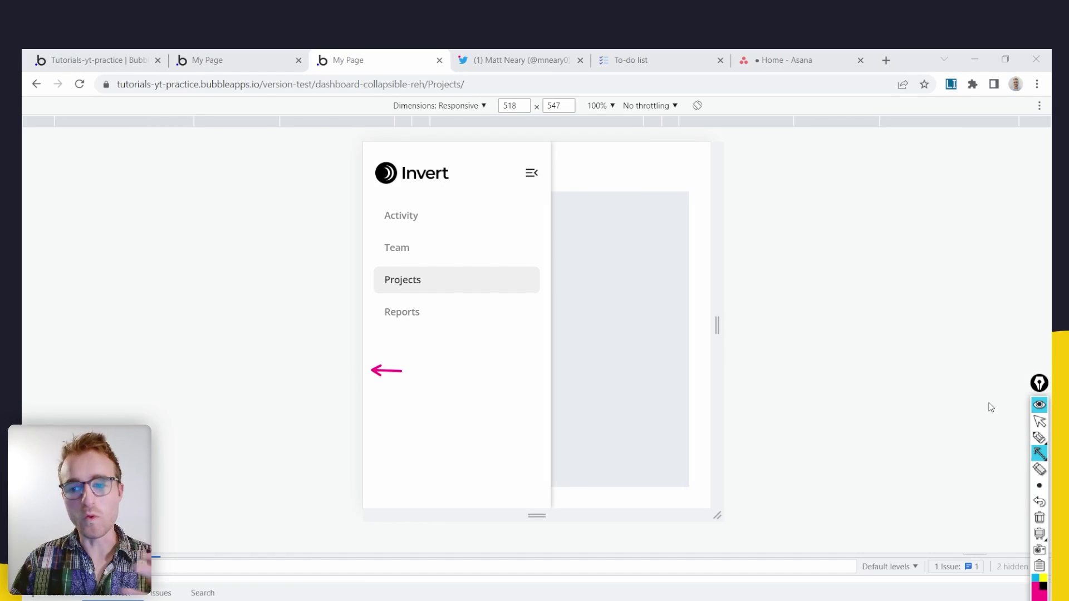
{"action": "left_click", "coordinate": [1039, 405]}
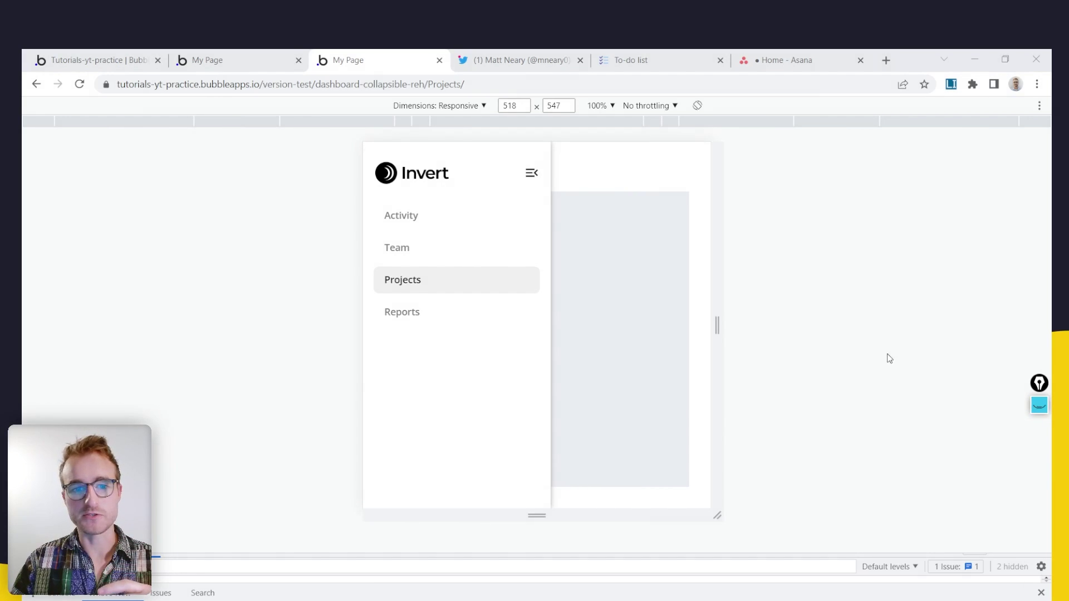
Extend Group Main's left margin condition in the Bubble editor with "or Current page width ≤ 960"
{"action": "left_click", "coordinate": [215, 50]}
{"action": "left_click", "coordinate": [92, 60]}
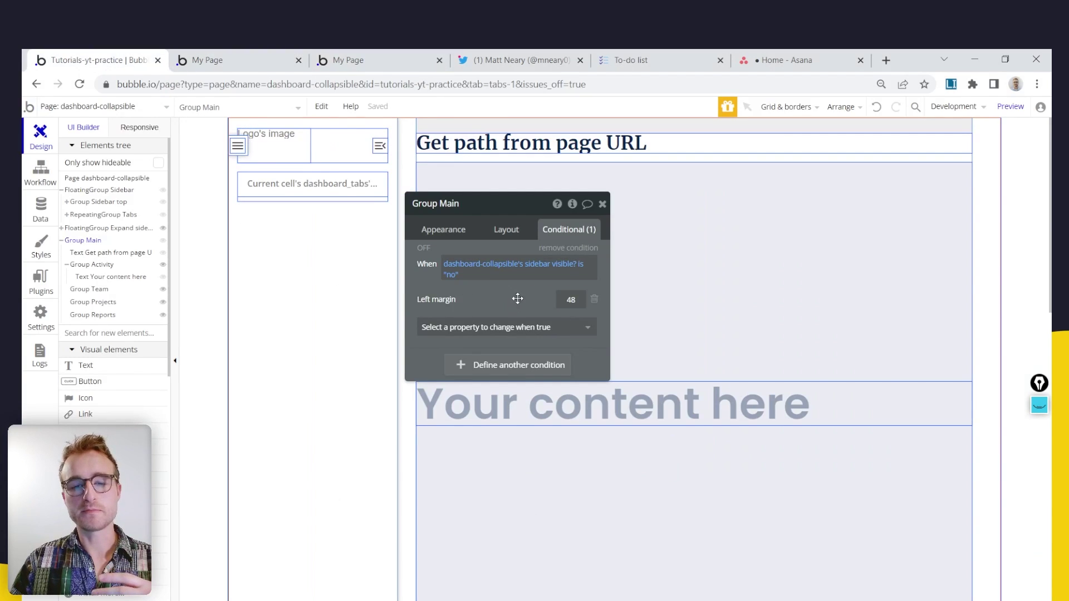
{"action": "left_click", "coordinate": [454, 279]}
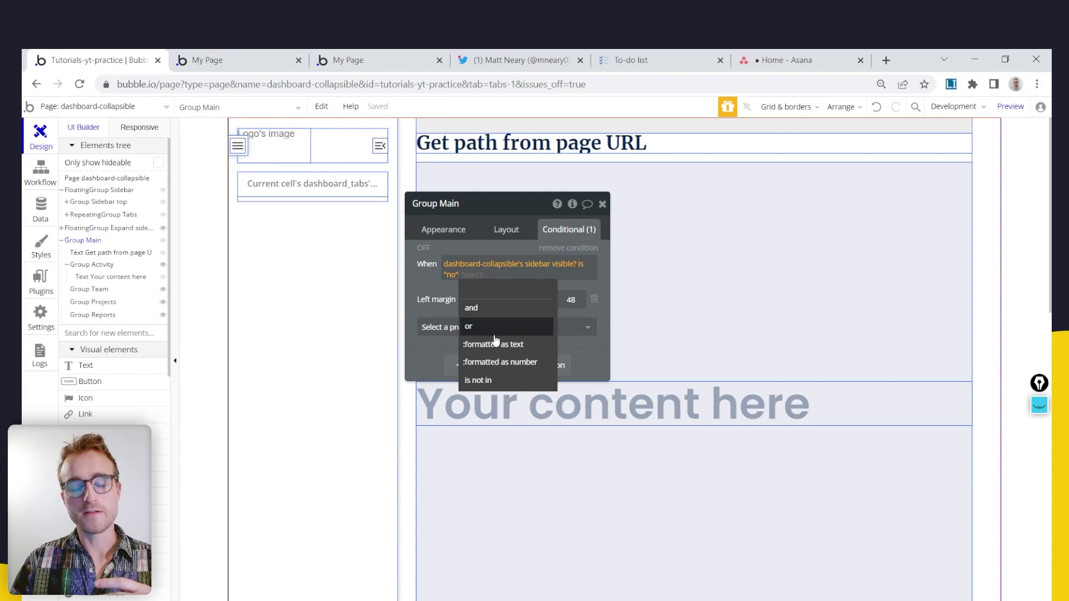
{"action": "left_click", "coordinate": [496, 327]}
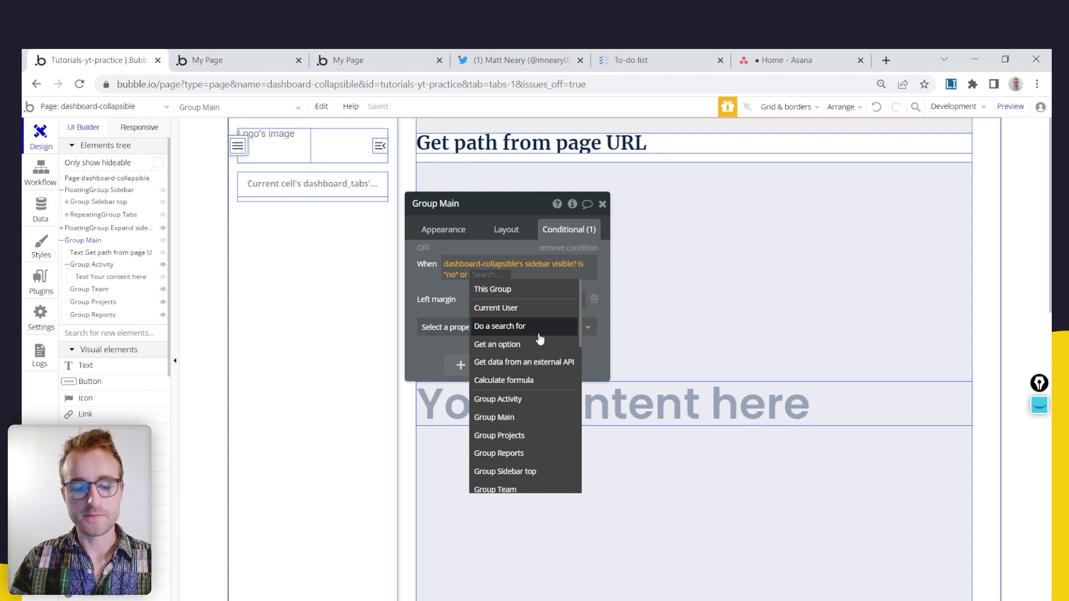
{"action": "type", "text": "page"}
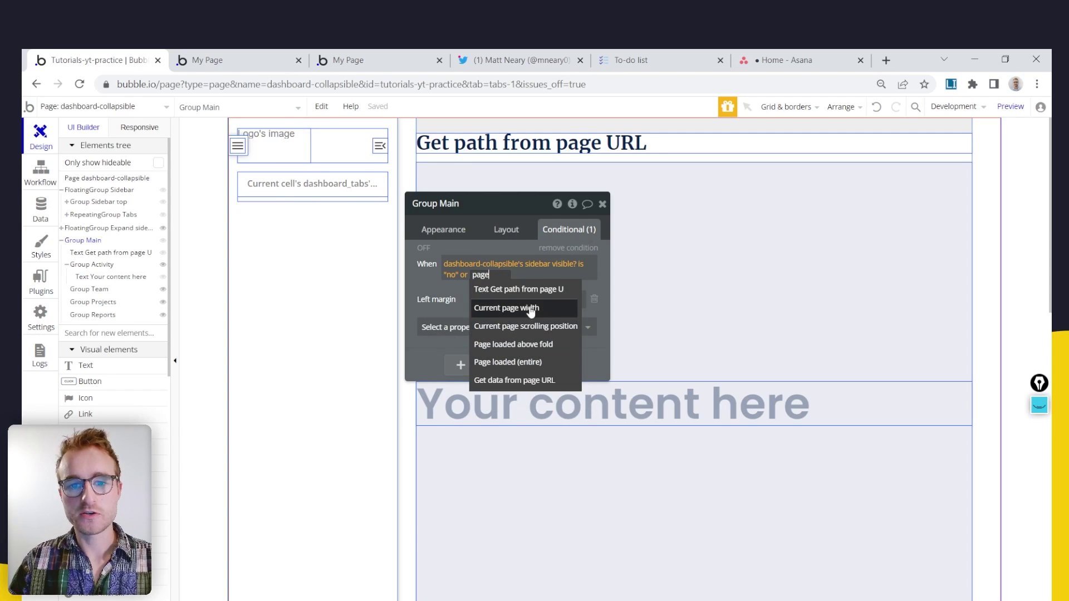
{"action": "left_click", "coordinate": [531, 311]}
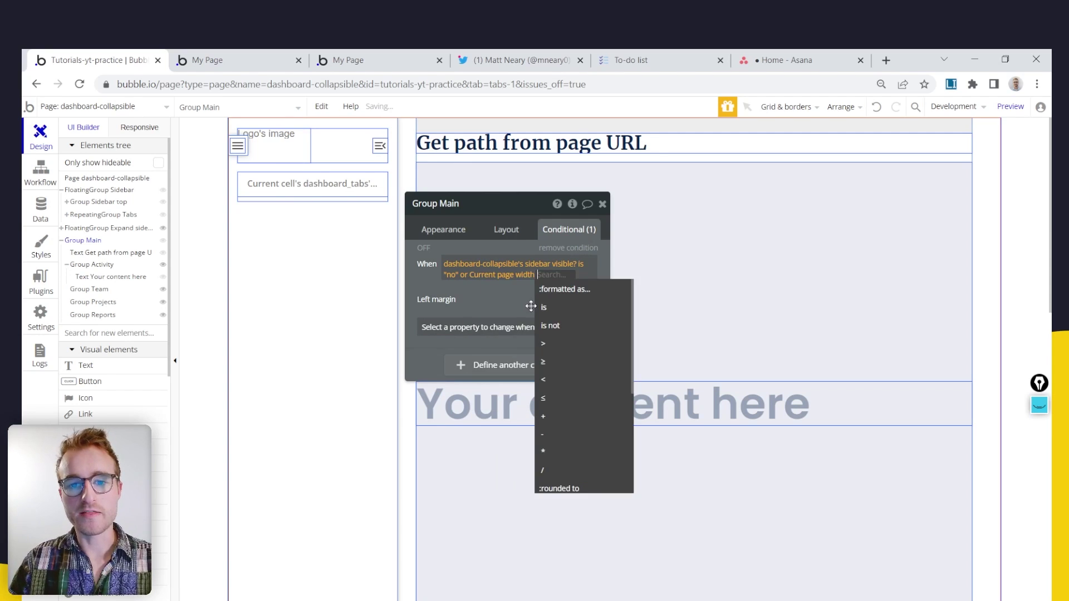
{"action": "left_click", "coordinate": [564, 398]}
{"action": "type", "text": "960"}
{"action": "left_click", "coordinate": [515, 300]}
{"action": "left_click_drag", "start_coordinate": [515, 299], "coordinate": [578, 292]}
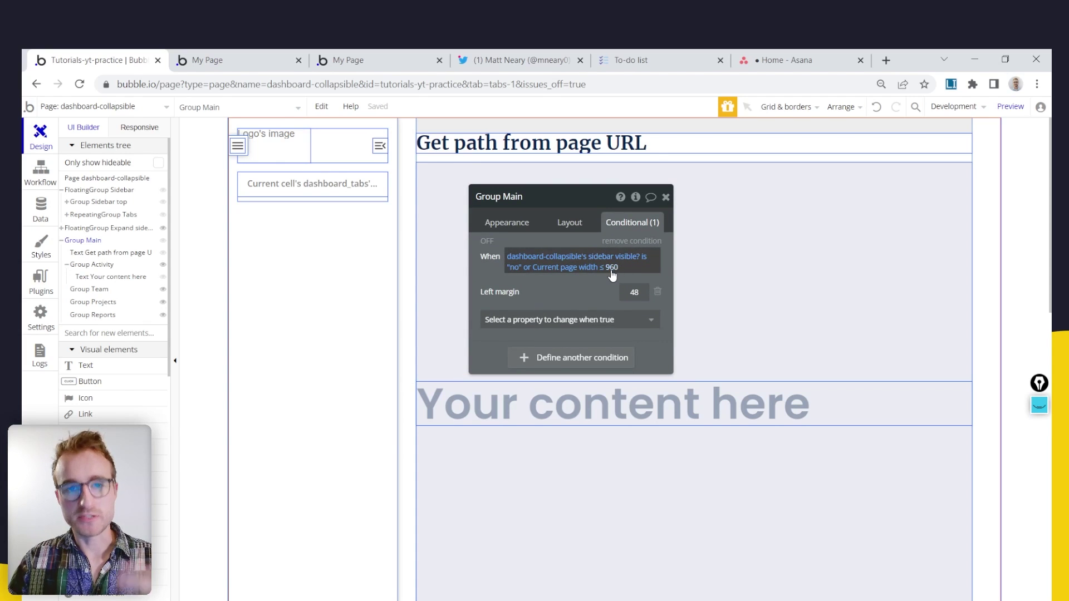
Look over the app's custom option sets and return to the page design
{"action": "mouse_move", "coordinate": [612, 275]}
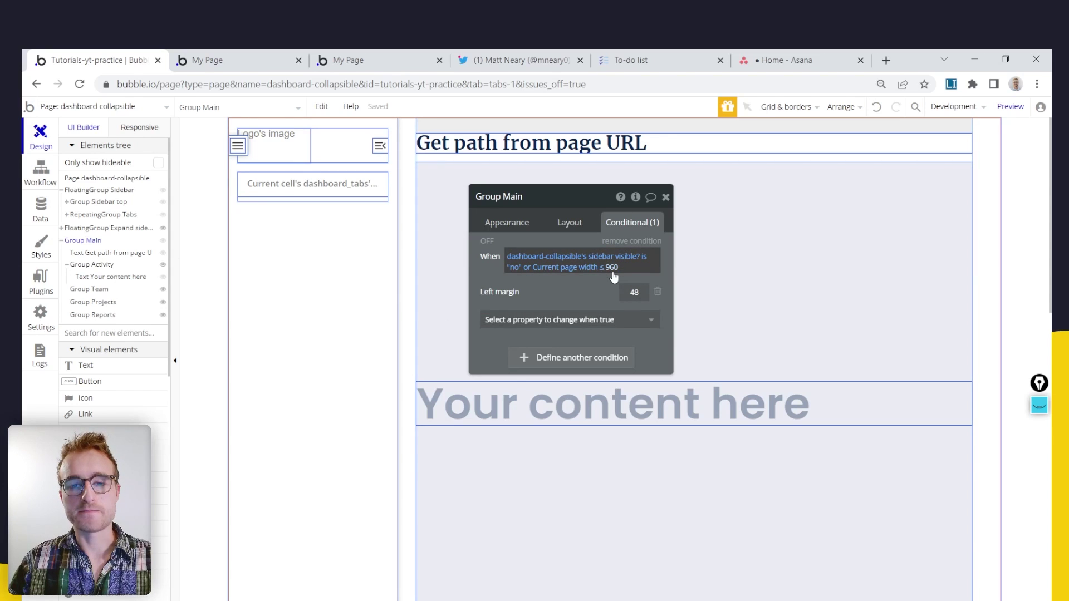
{"action": "left_click", "coordinate": [48, 221]}
{"action": "left_click", "coordinate": [314, 158]}
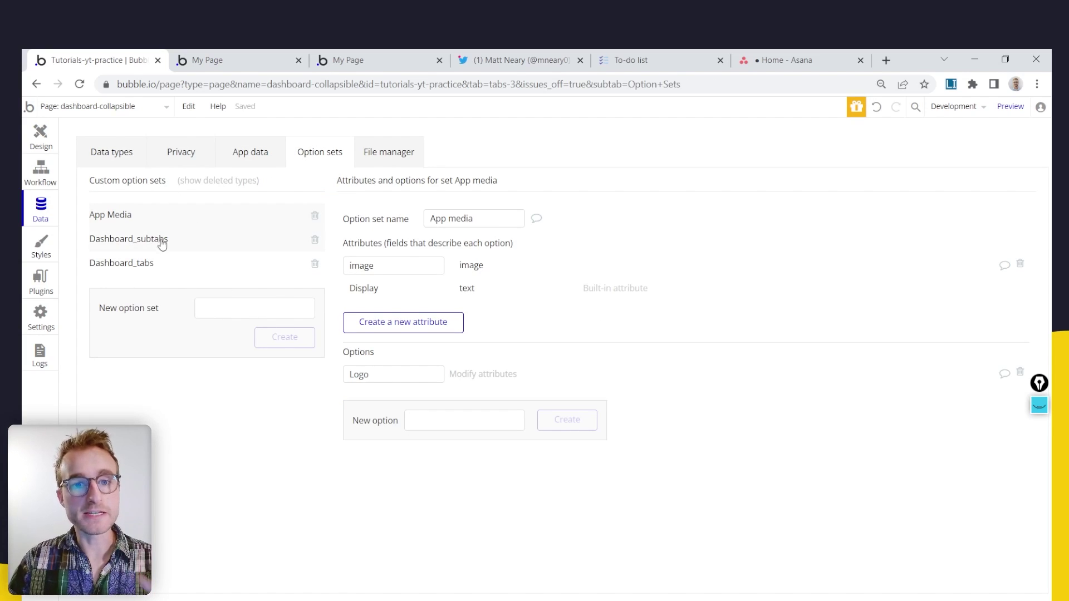
{"action": "left_click", "coordinate": [34, 145]}
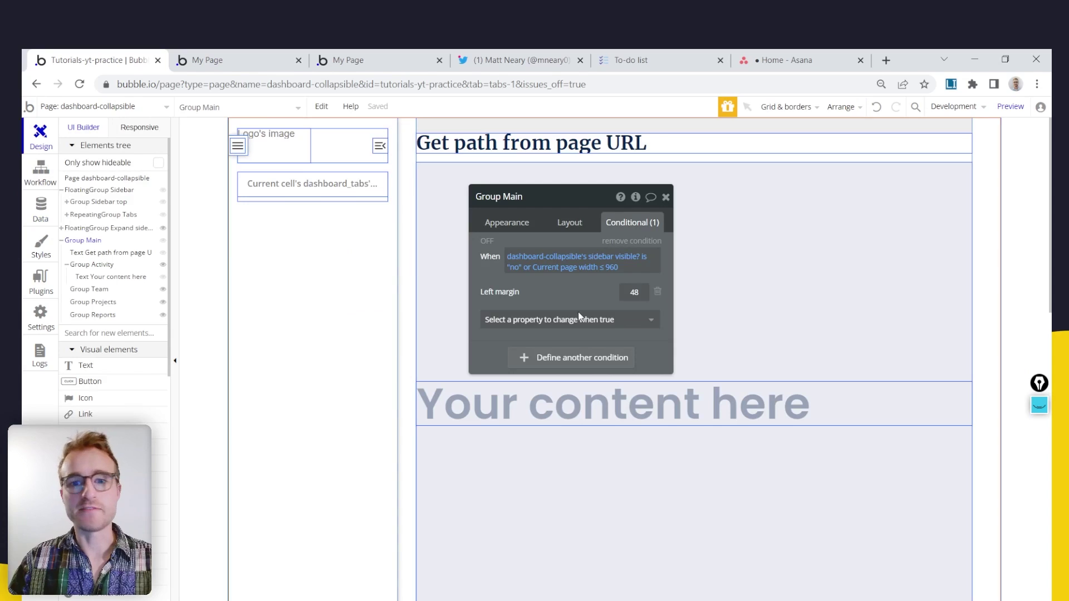
Try a page width limit of 880 in Group Main's condition and undo the change
{"action": "left_click", "coordinate": [613, 268]}
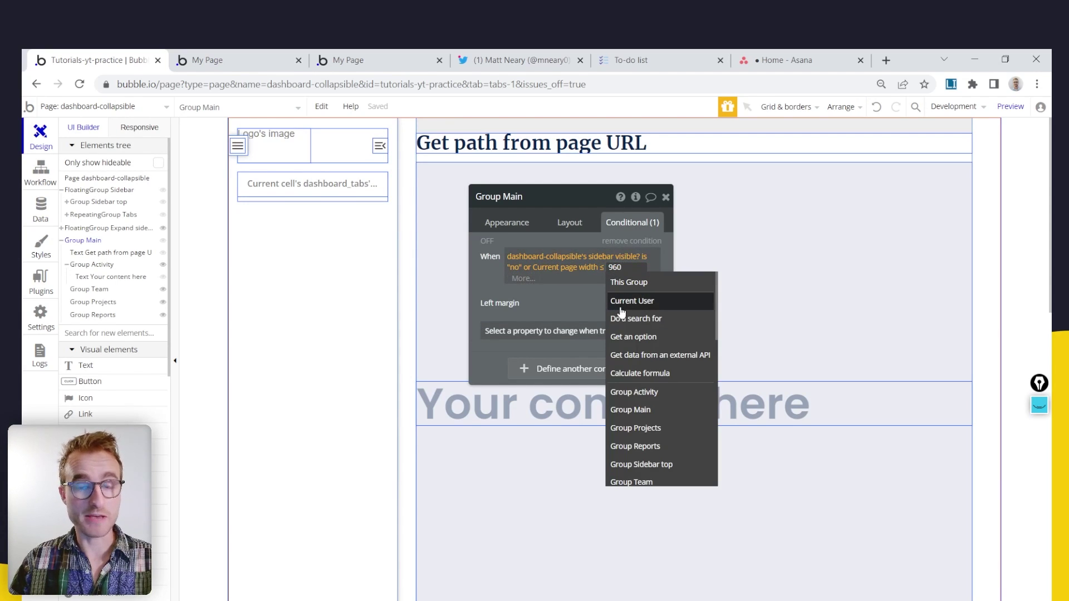
{"action": "key", "text": "BackSpace"}
{"action": "key", "text": "BackSpace"}
{"action": "key", "text": "BackSpace"}
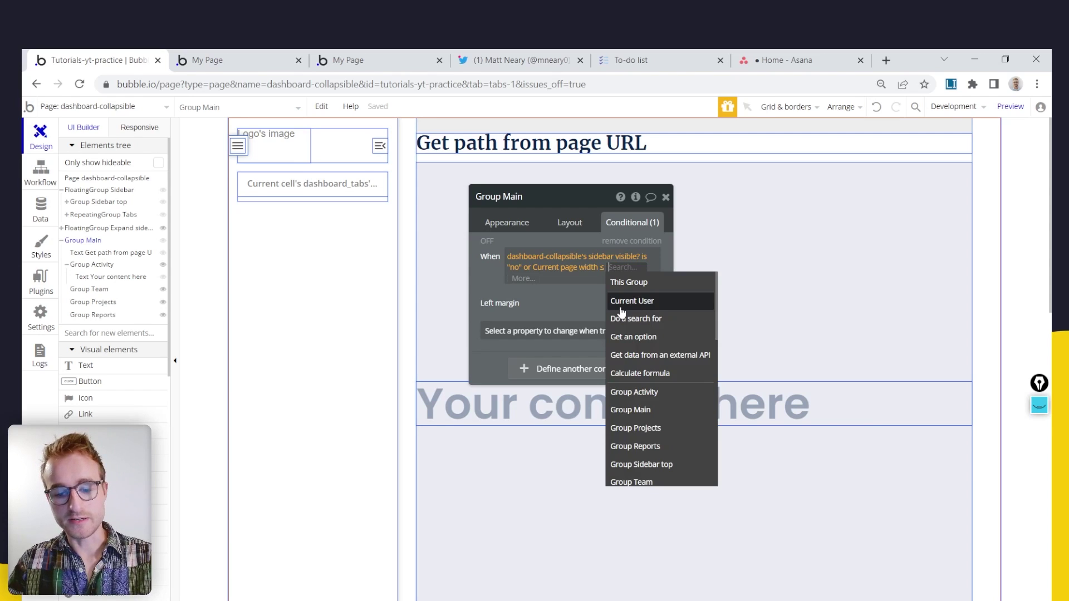
{"action": "type", "text": "880"}
{"action": "left_click", "coordinate": [503, 295]}
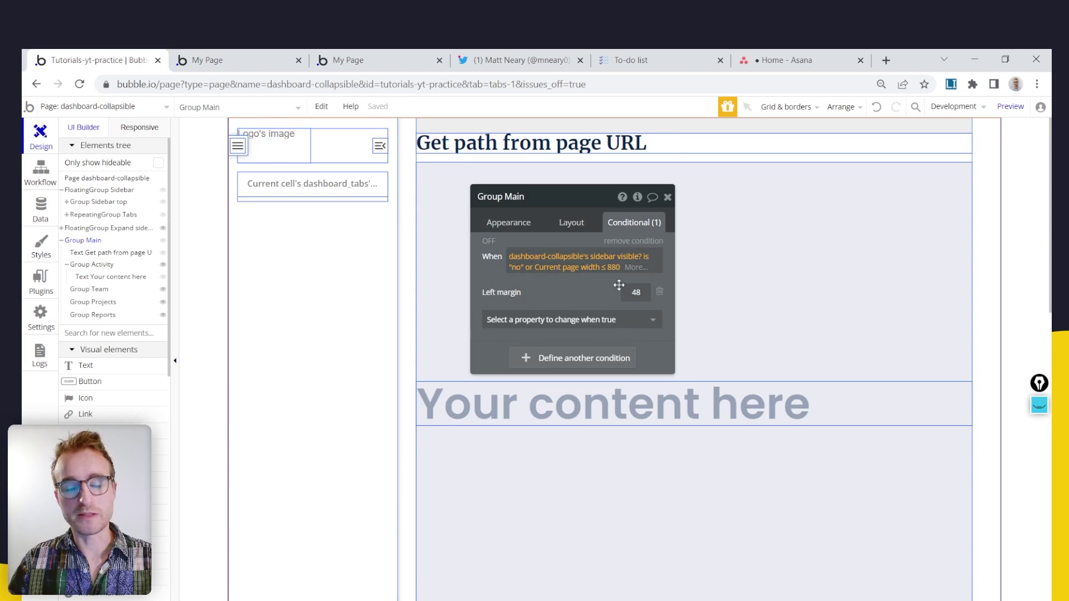
{"action": "left_click", "coordinate": [876, 107]}
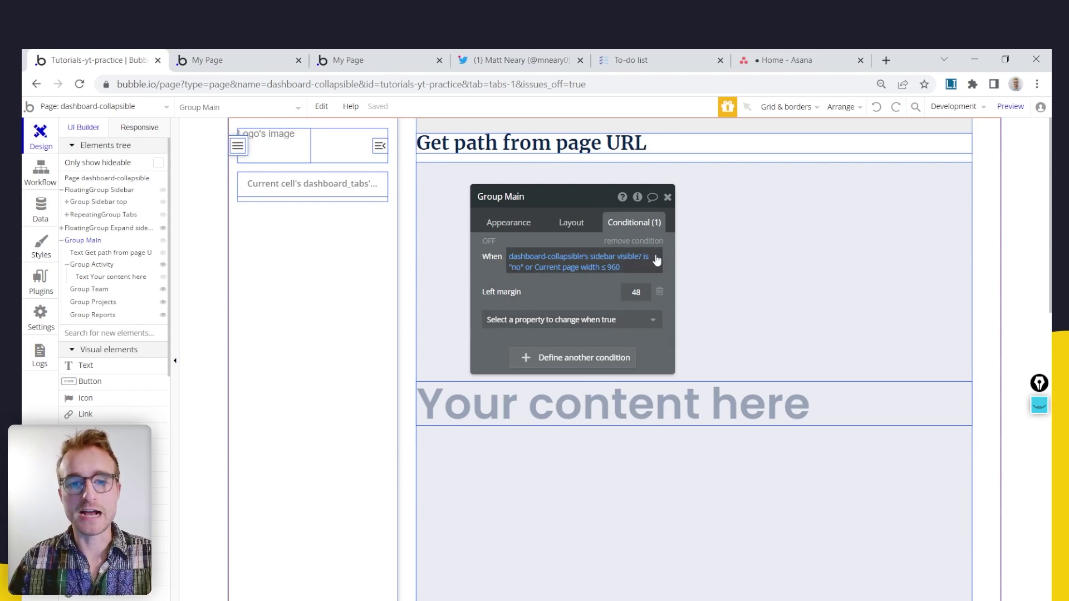
Reload the dashboard-collapsible preview, expand the sidebar, narrow the page to about 539 px, collapse the sidebar and reload again
{"action": "left_click", "coordinate": [285, 59]}
{"action": "key", "text": "ctrl+r"}
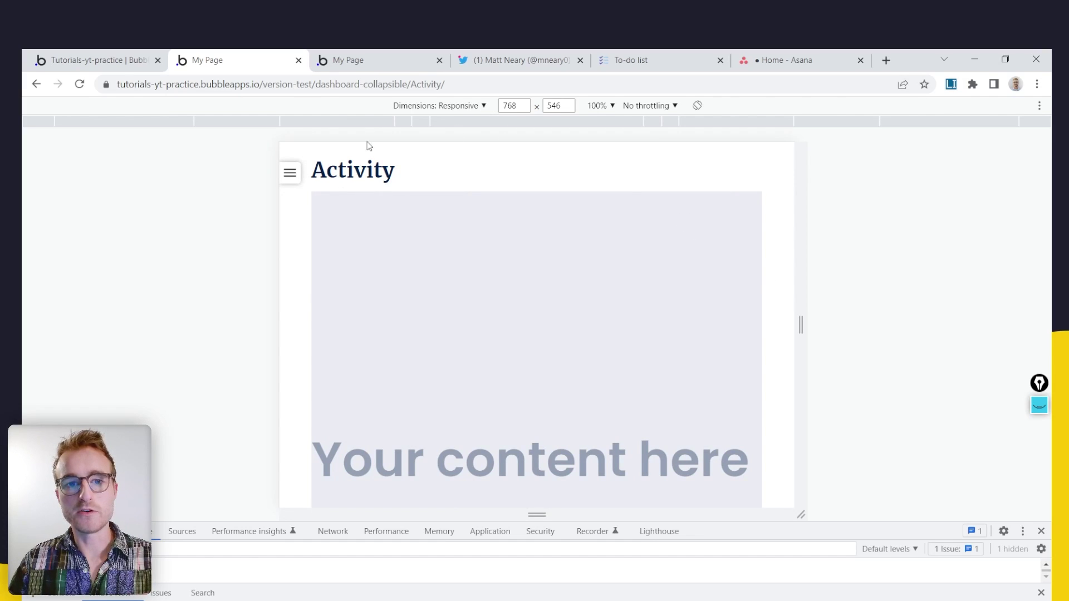
{"action": "left_click", "coordinate": [291, 175]}
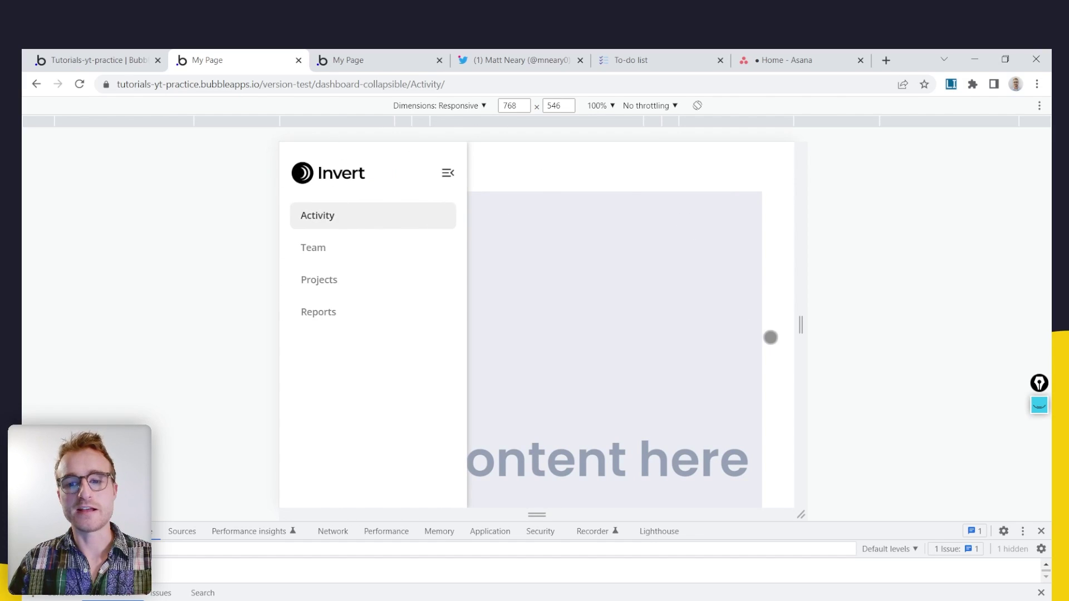
{"action": "left_click_drag", "start_coordinate": [804, 335], "coordinate": [724, 293]}
{"action": "left_click", "coordinate": [352, 176]}
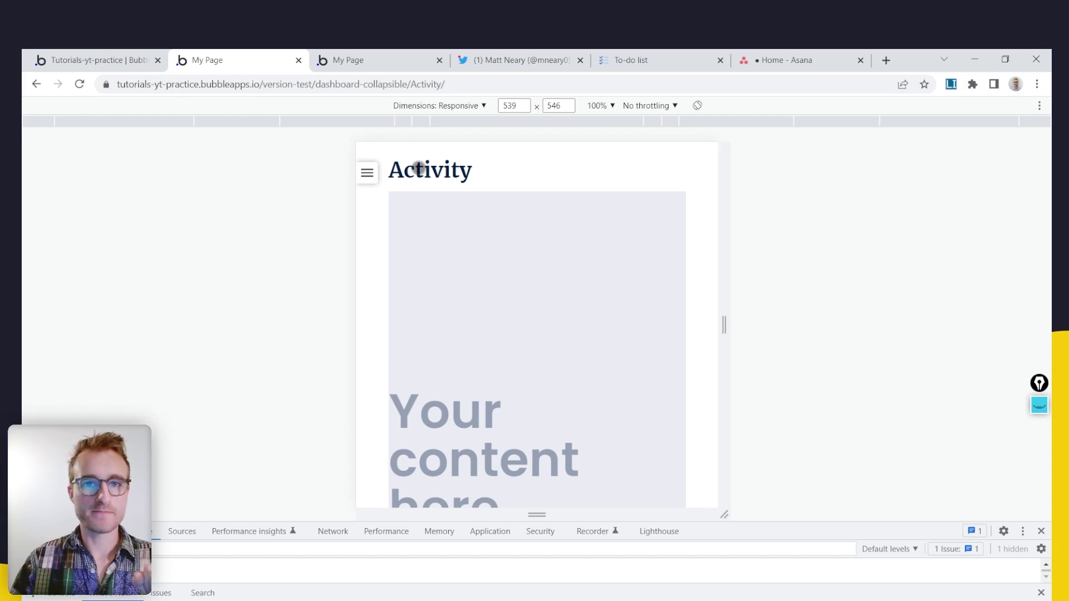
{"action": "left_click", "coordinate": [80, 84]}
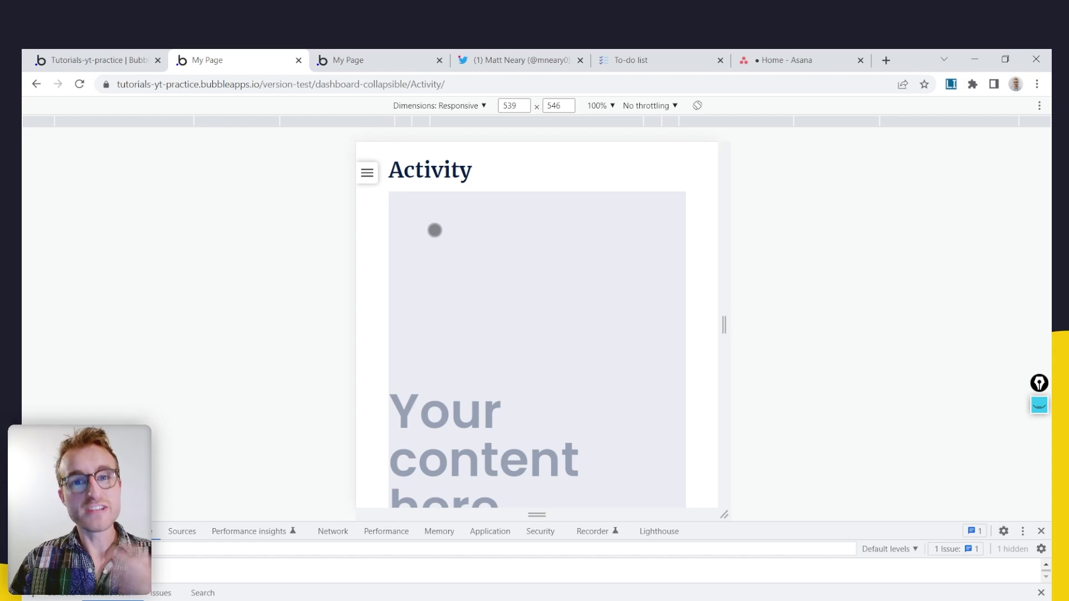
Review FloatingGroup Sidebar's layout and condition settings in the Bubble editor and reload the preview to watch how the sidebar loads
{"action": "left_click", "coordinate": [112, 58]}
{"action": "left_click", "coordinate": [349, 317]}
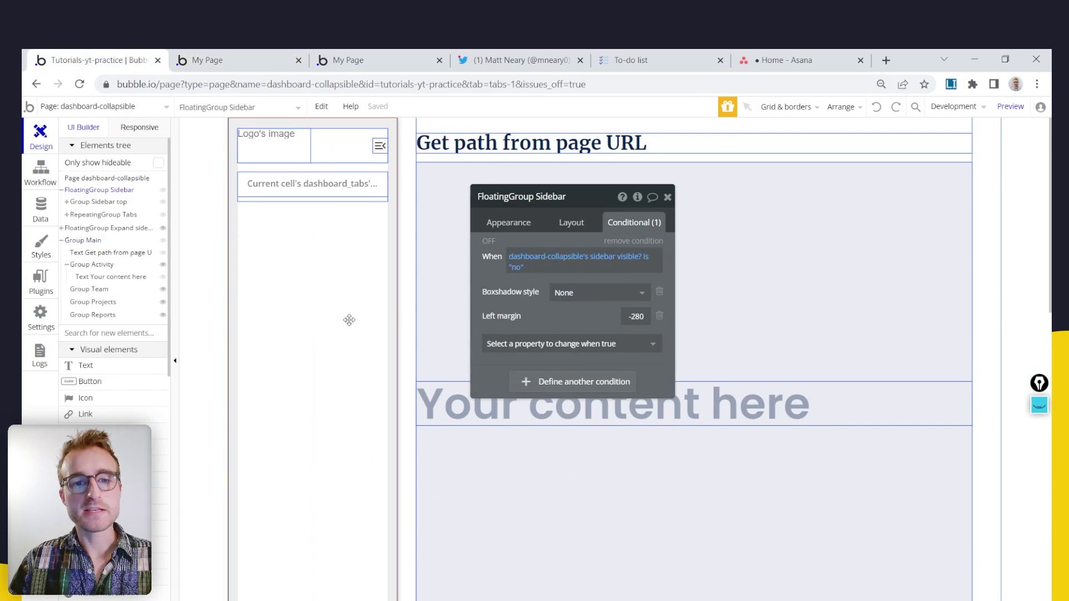
{"action": "left_click", "coordinate": [559, 222]}
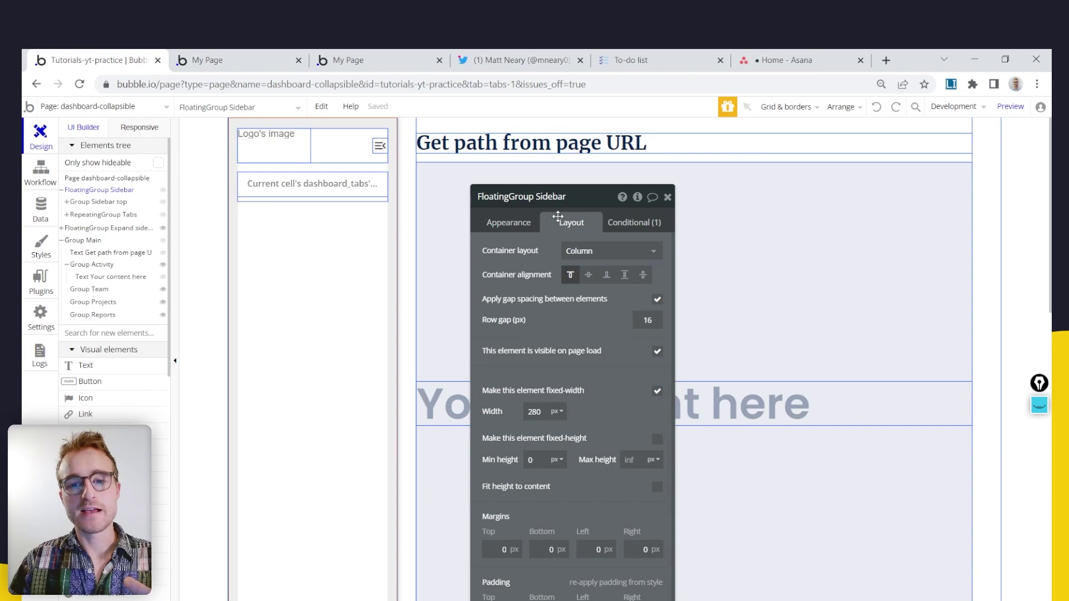
{"action": "scroll", "coordinate": [574, 343], "scroll_direction": "down", "scroll_amount": 3}
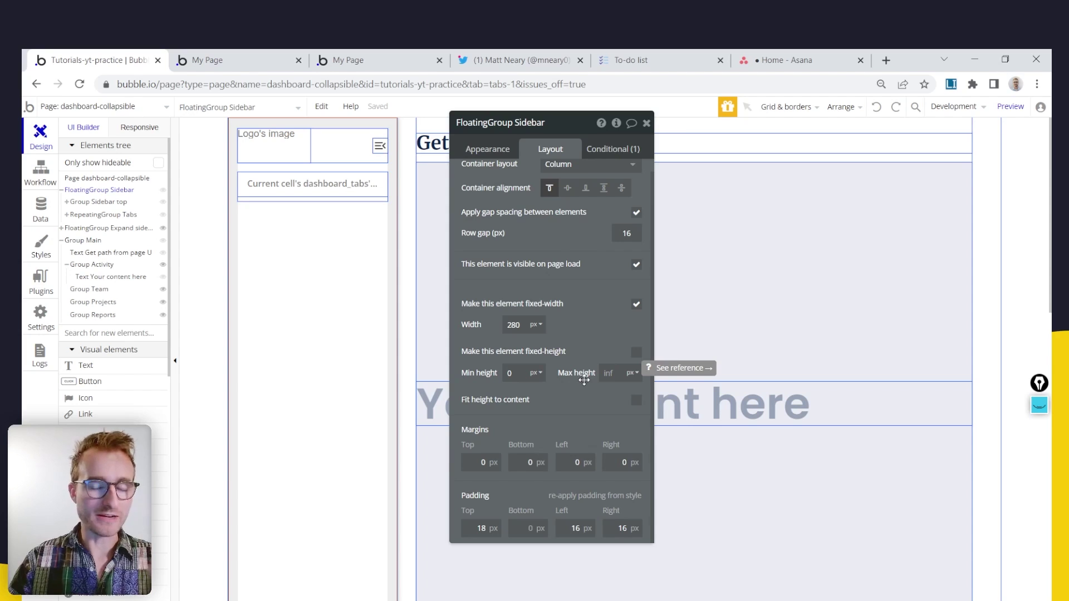
{"action": "left_click", "coordinate": [582, 165]}
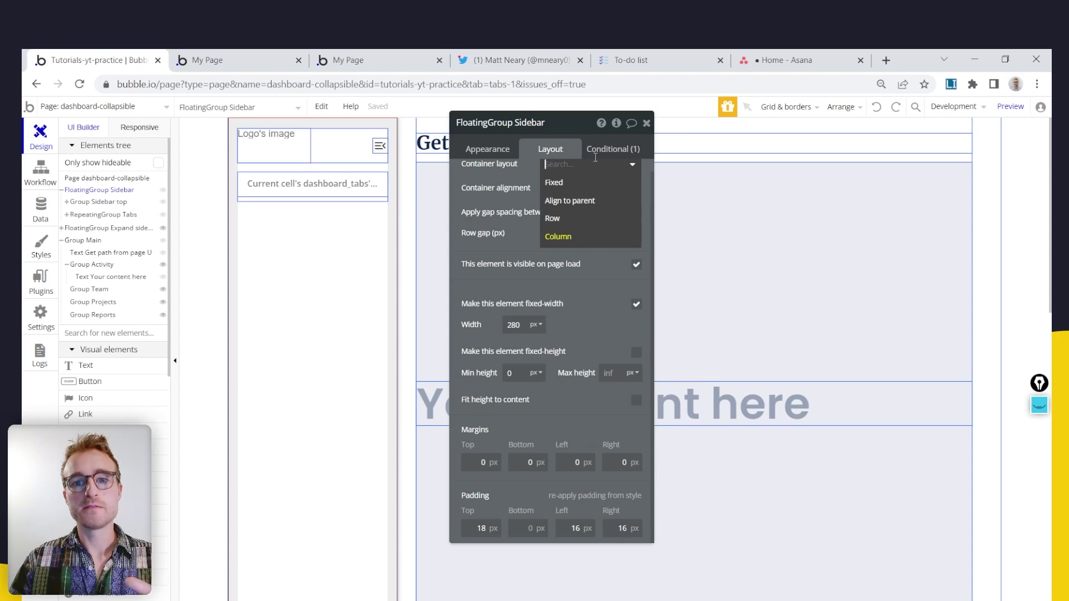
{"action": "left_click", "coordinate": [600, 150]}
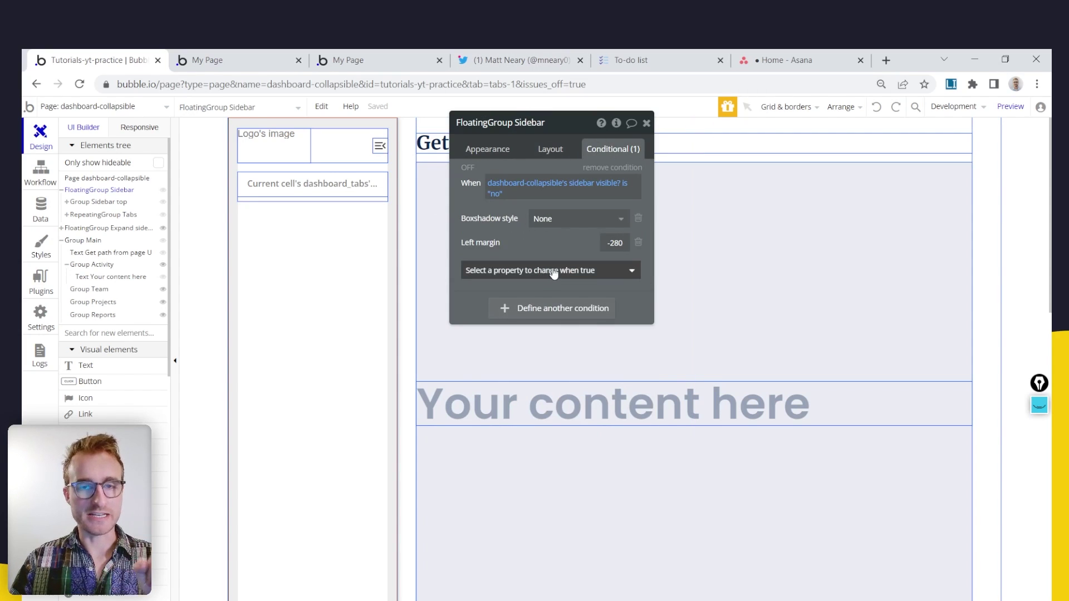
{"action": "left_click_drag", "start_coordinate": [556, 240], "coordinate": [580, 272]}
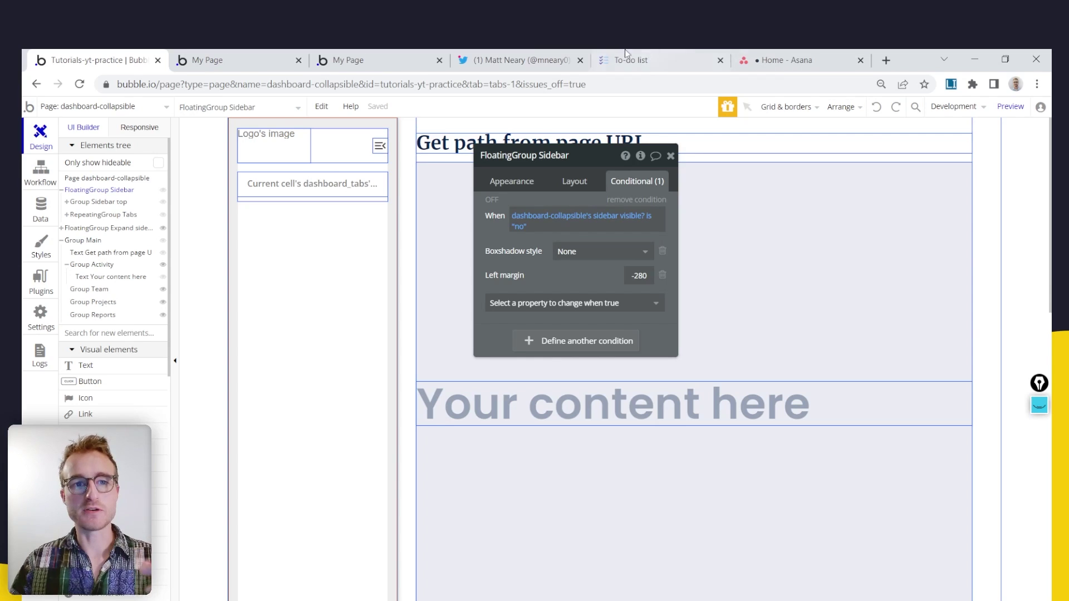
{"action": "left_click", "coordinate": [255, 60]}
{"action": "left_click", "coordinate": [79, 86]}
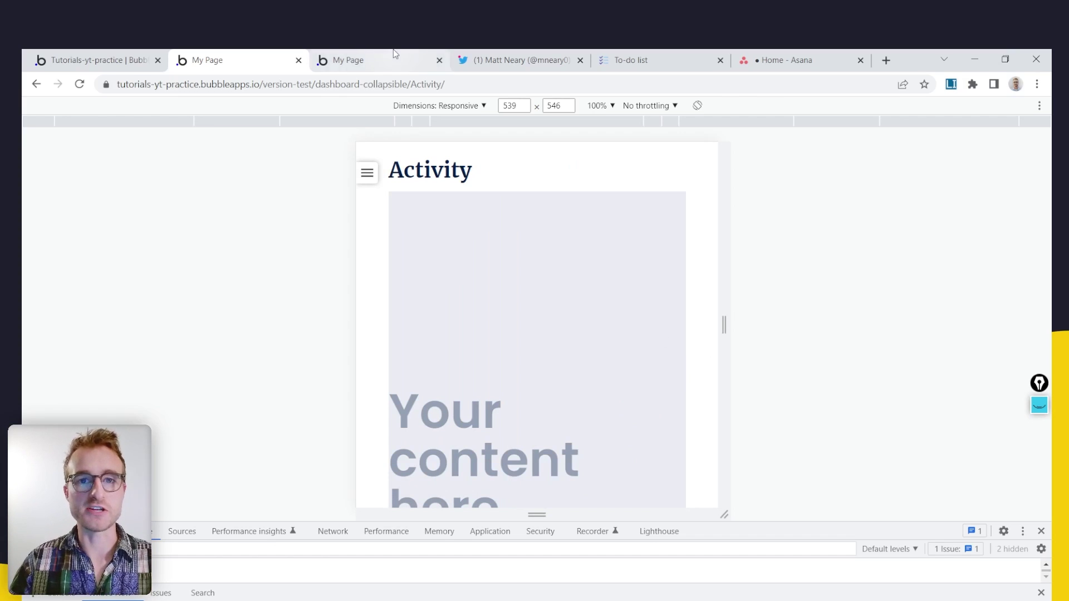
Add a "Page is loaded" event to the dashboard-collapsible page's workflows in the Bubble editor
{"action": "left_click", "coordinate": [100, 60]}
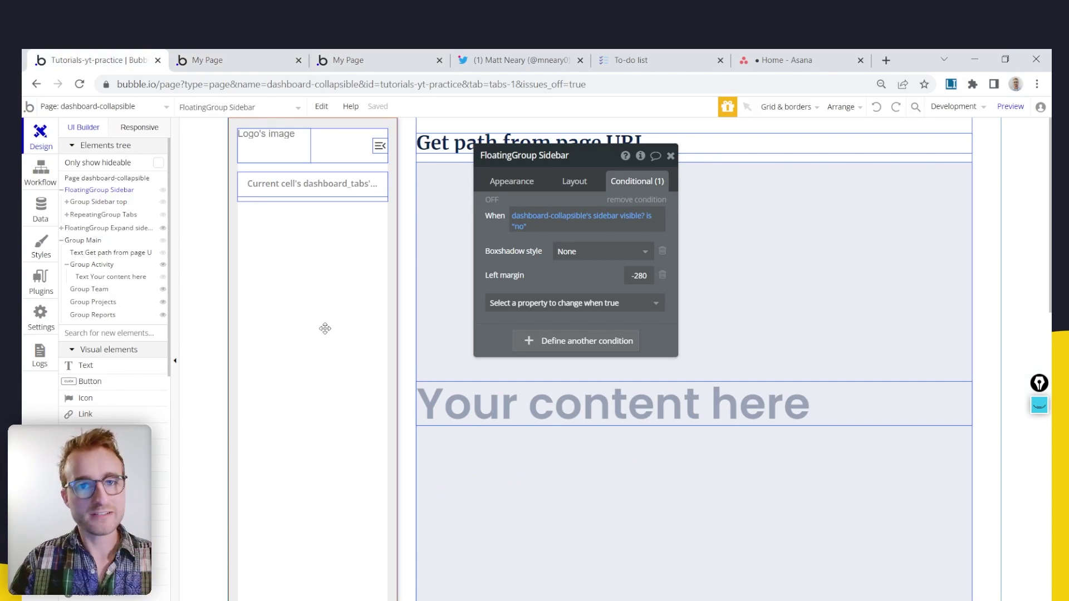
{"action": "left_click", "coordinate": [44, 183]}
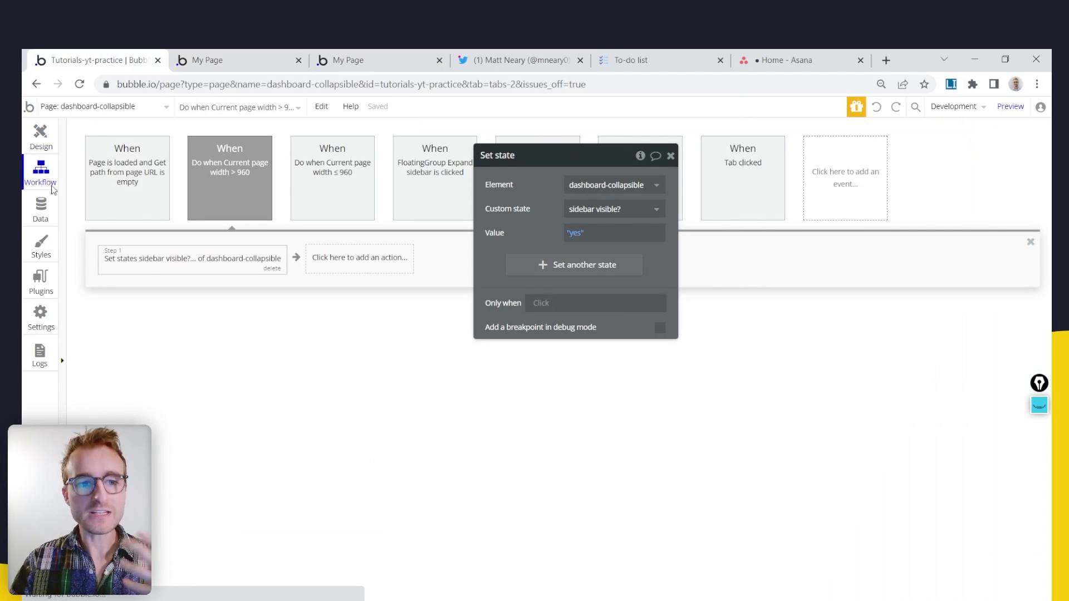
{"action": "left_click", "coordinate": [877, 182]}
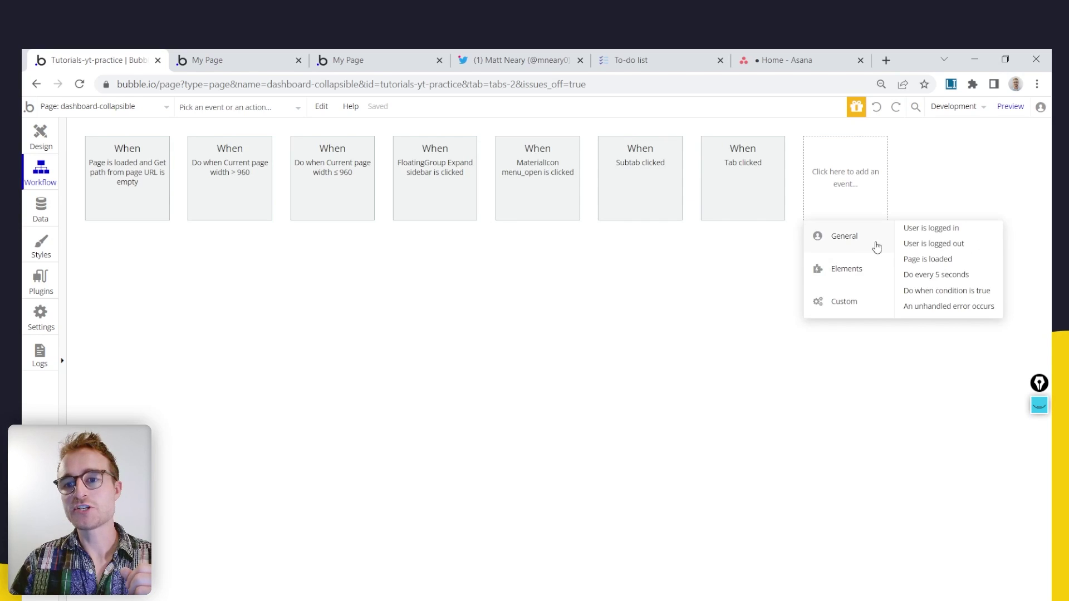
{"action": "left_click", "coordinate": [920, 260]}
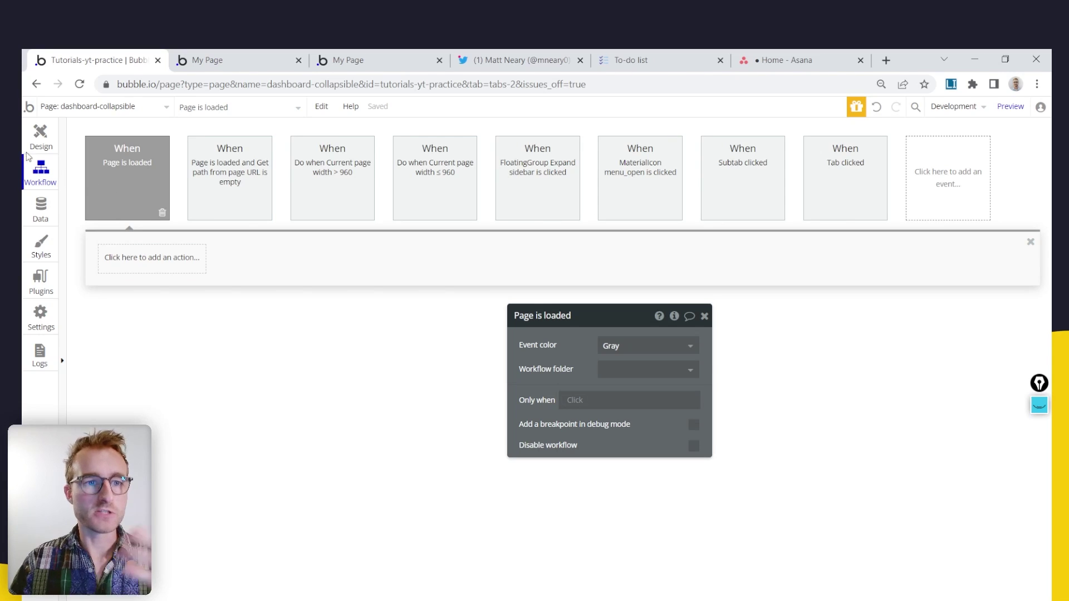
Turn off "This element is visible on page load" for FloatingGroup Sidebar
{"action": "left_click", "coordinate": [41, 137]}
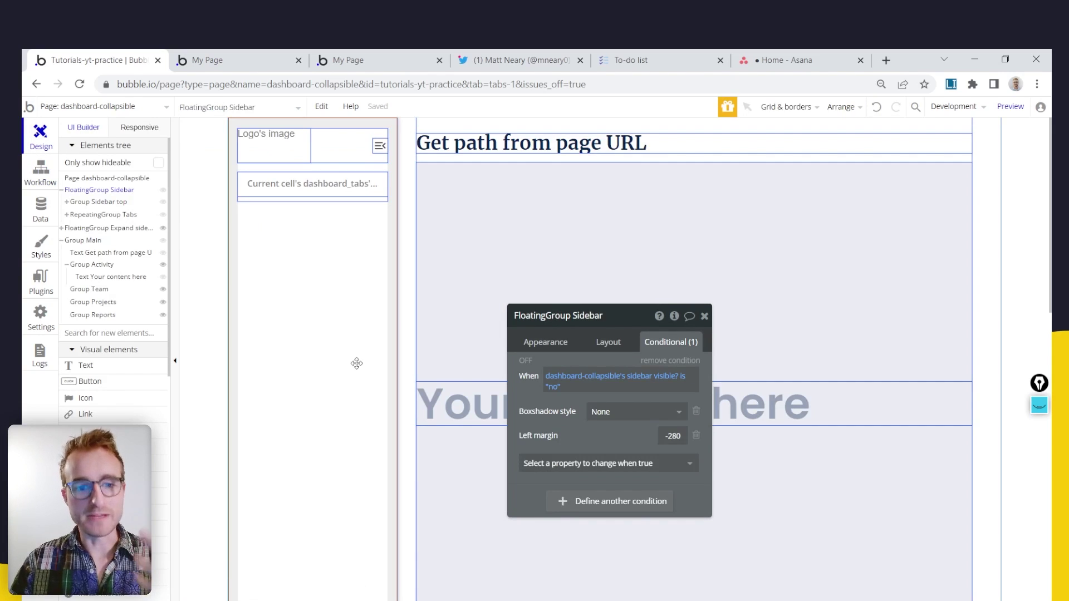
{"action": "left_click", "coordinate": [606, 345]}
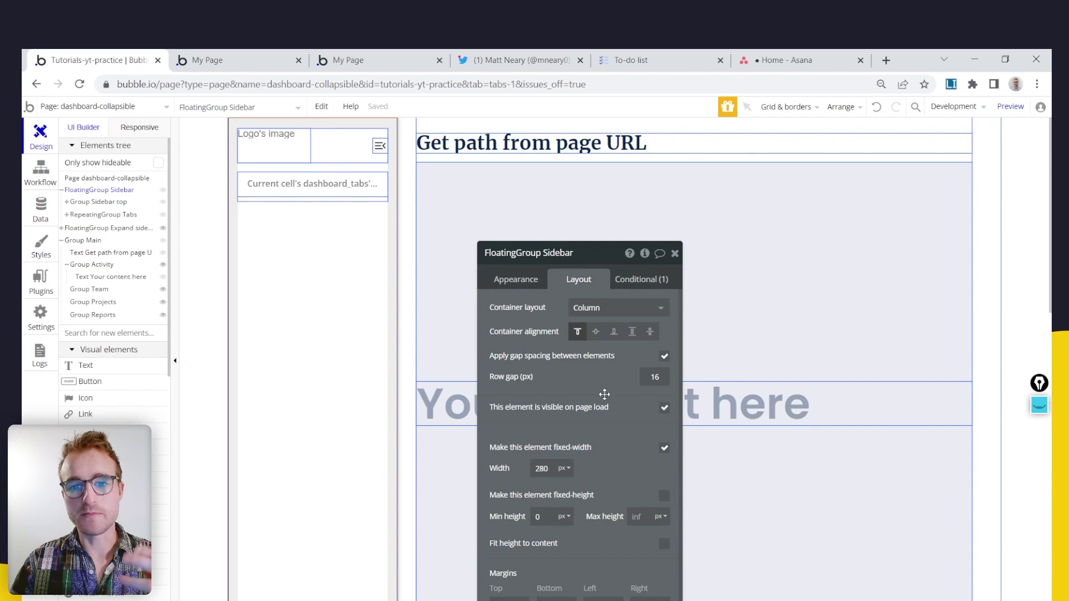
{"action": "left_click", "coordinate": [608, 317]}
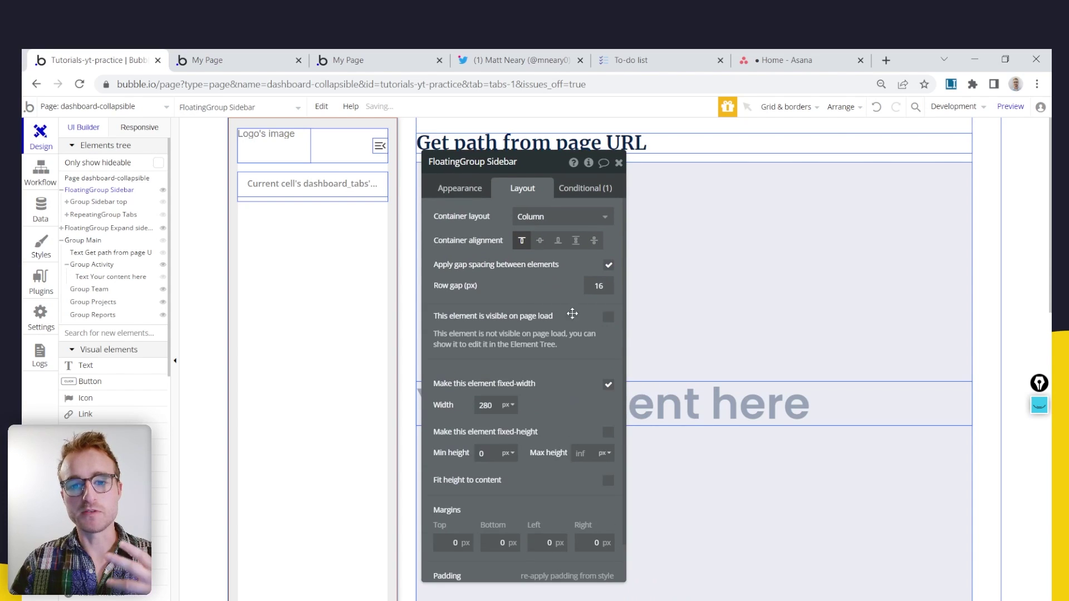
Add a Show action for FloatingGroup Sidebar to the unconditional "Page is loaded" workflow
{"action": "left_click", "coordinate": [37, 182]}
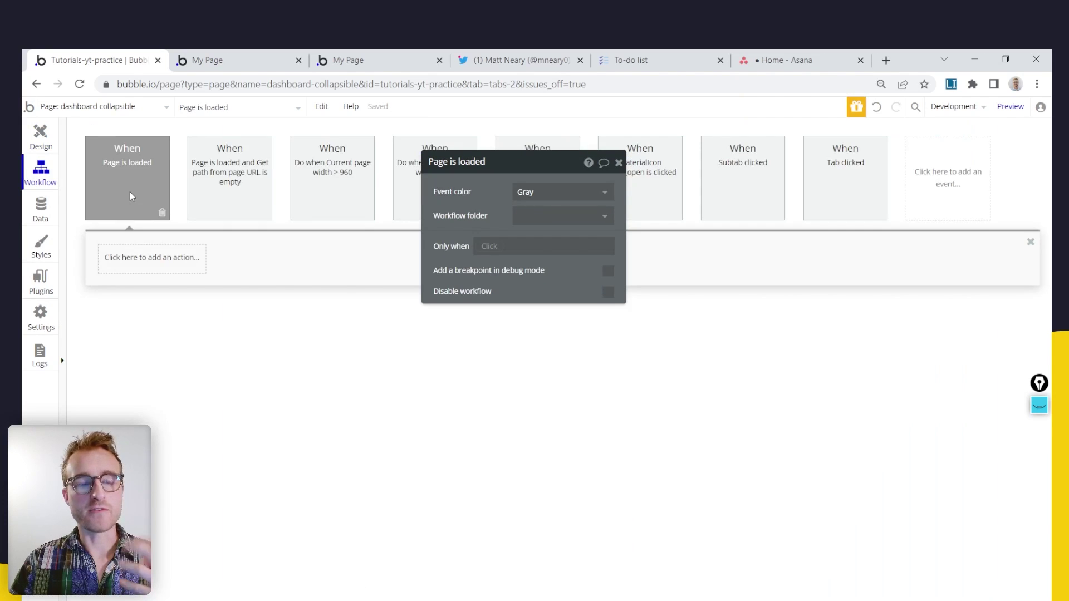
{"action": "left_click", "coordinate": [137, 258]}
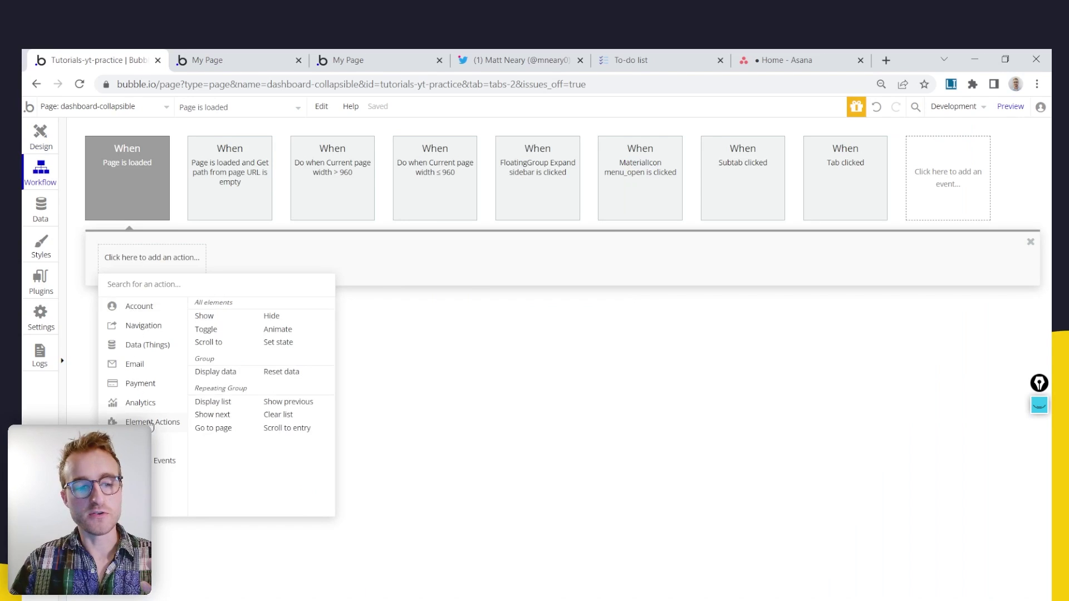
{"action": "left_click", "coordinate": [228, 321]}
{"action": "left_click", "coordinate": [562, 191]}
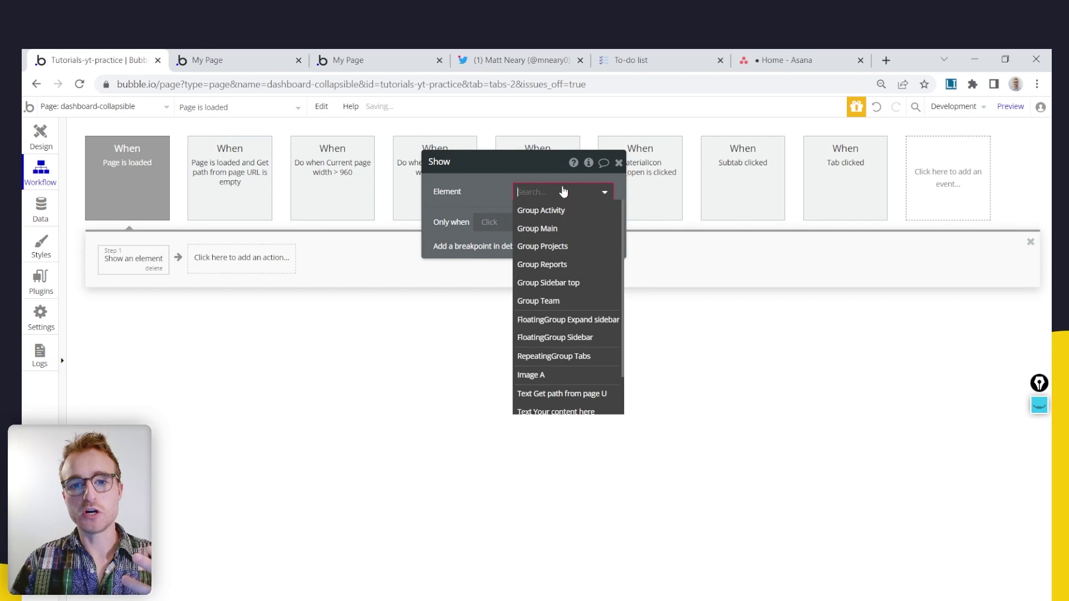
{"action": "type", "text": "fl"}
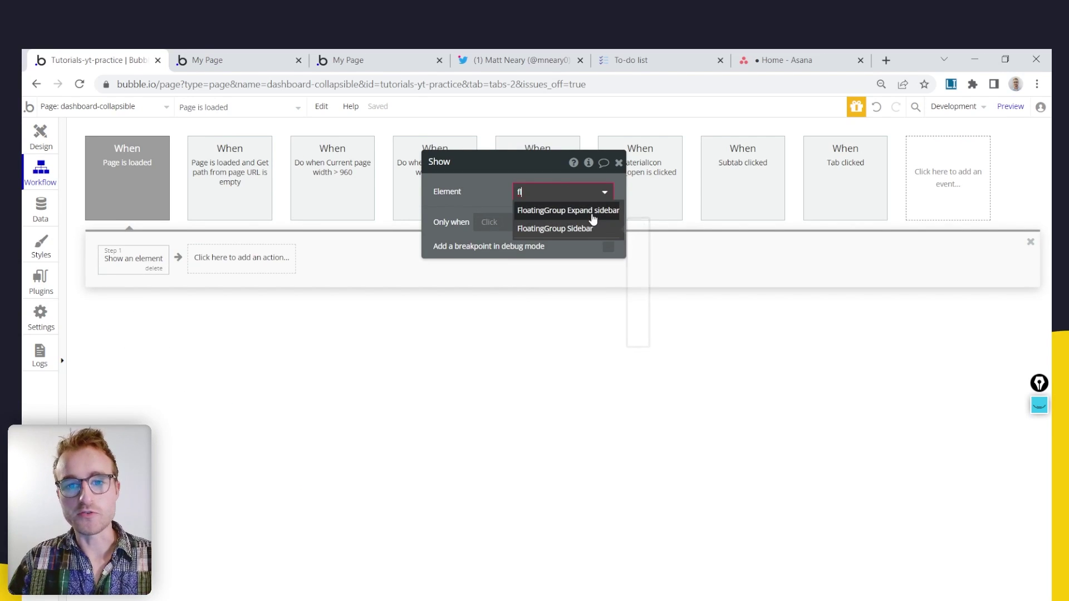
{"action": "left_click", "coordinate": [585, 229]}
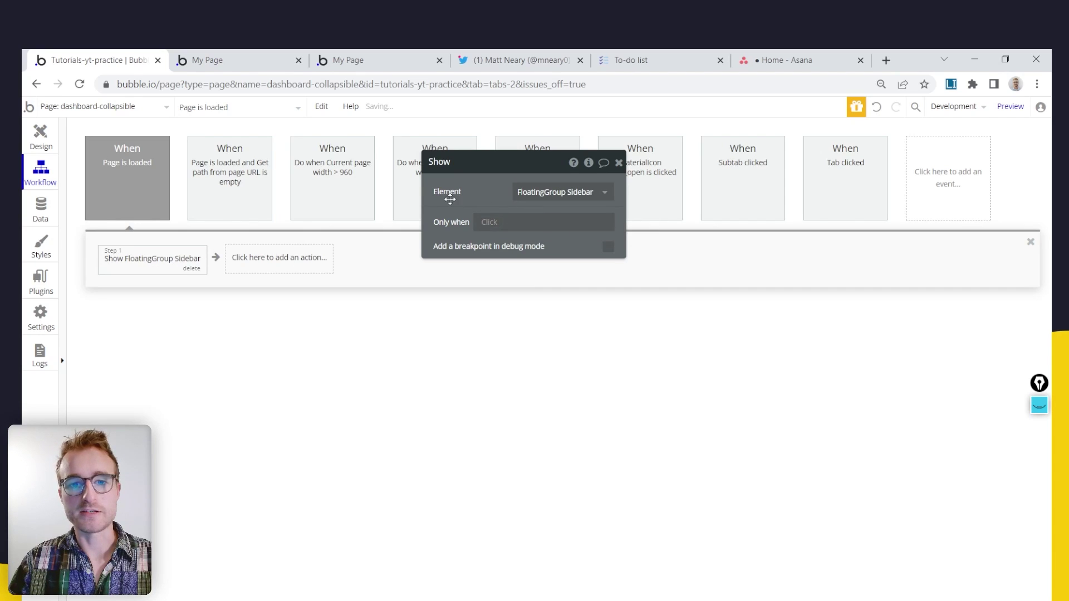
Load the updated app in the preview at 539 px and reload it to check how the sidebar and content appear
{"action": "left_click", "coordinate": [241, 66]}
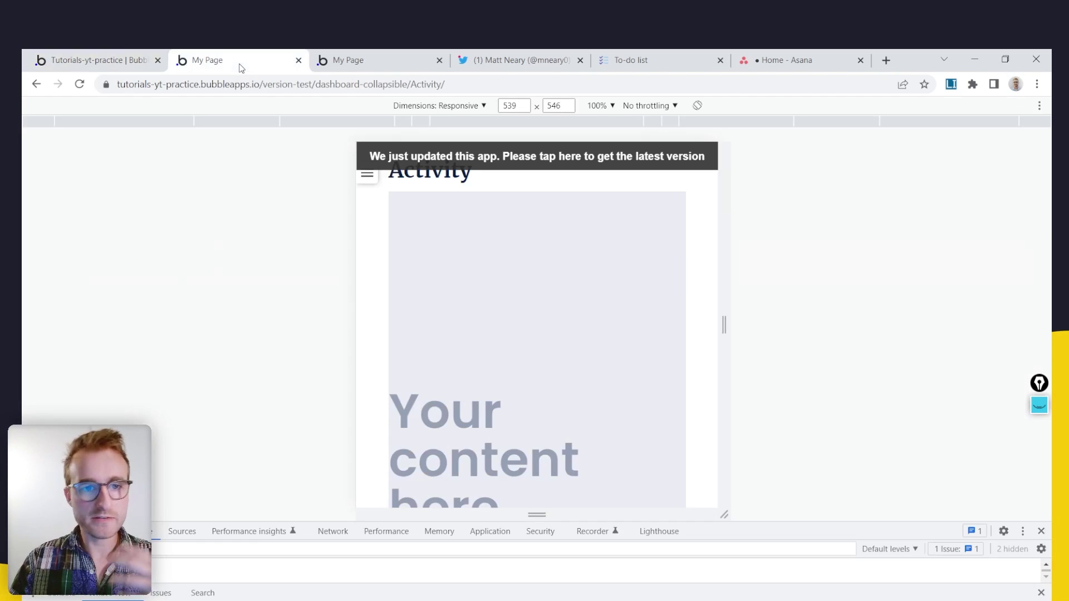
{"action": "left_click", "coordinate": [409, 152]}
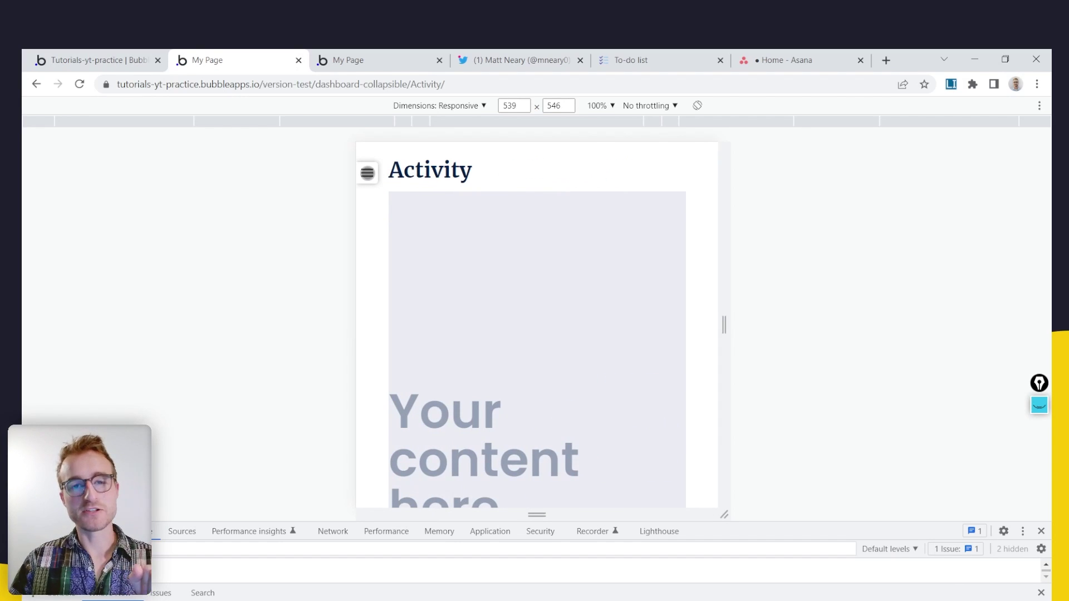
{"action": "left_click", "coordinate": [98, 59]}
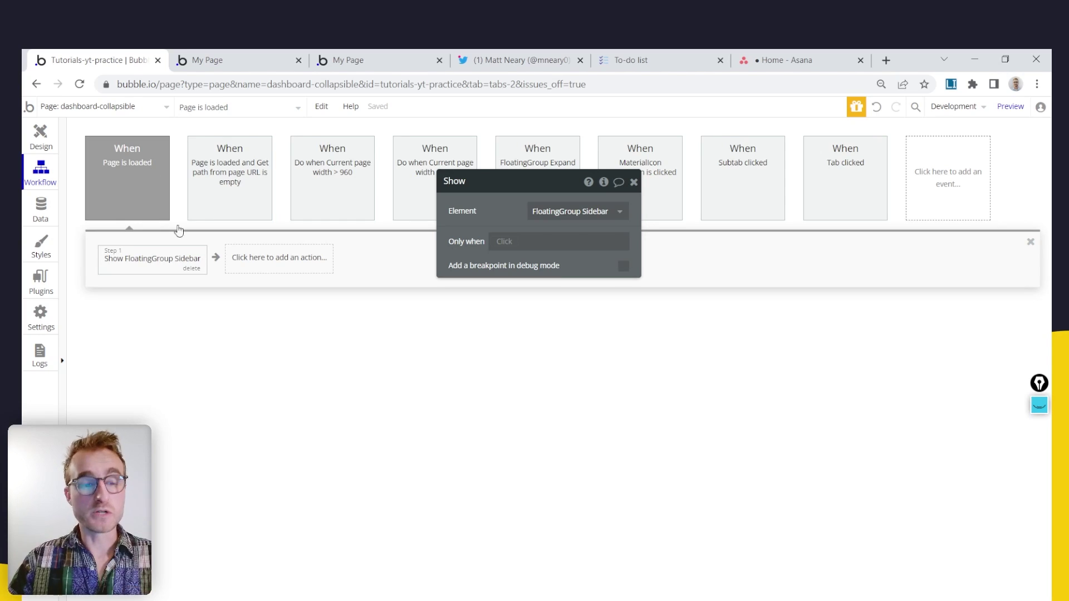
{"action": "left_click", "coordinate": [252, 56]}
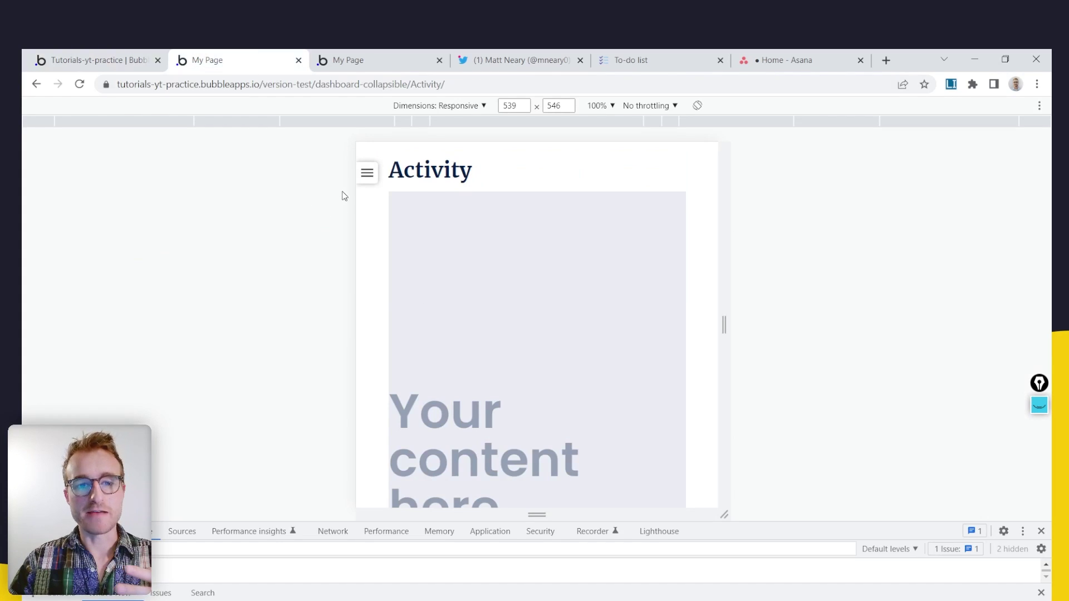
{"action": "left_click", "coordinate": [80, 84]}
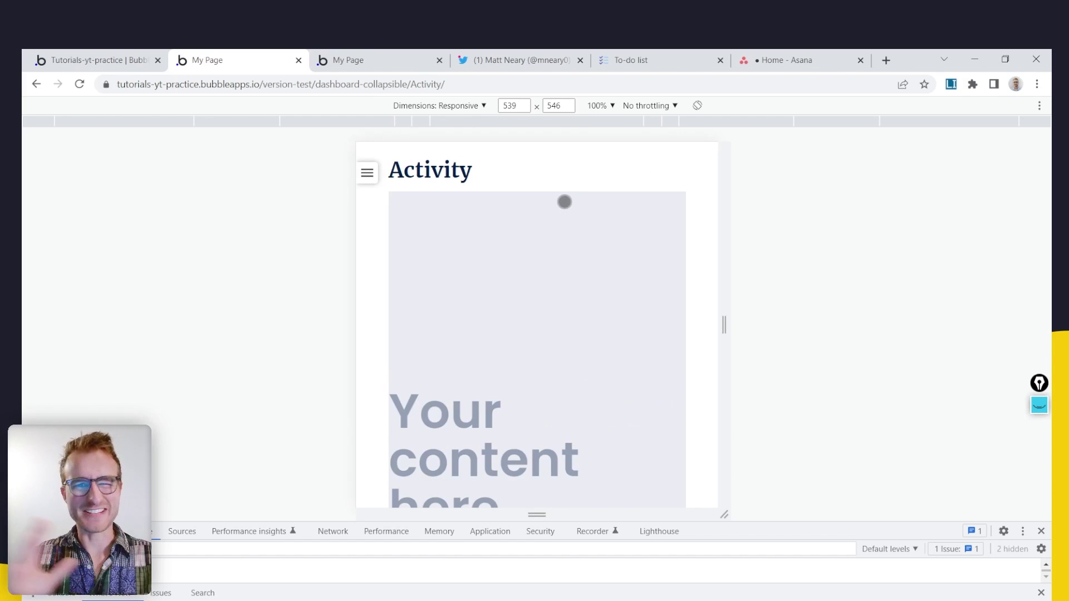
Turn off "This element is visible on page load" for Group Main in the Bubble editor
{"action": "left_click", "coordinate": [98, 60]}
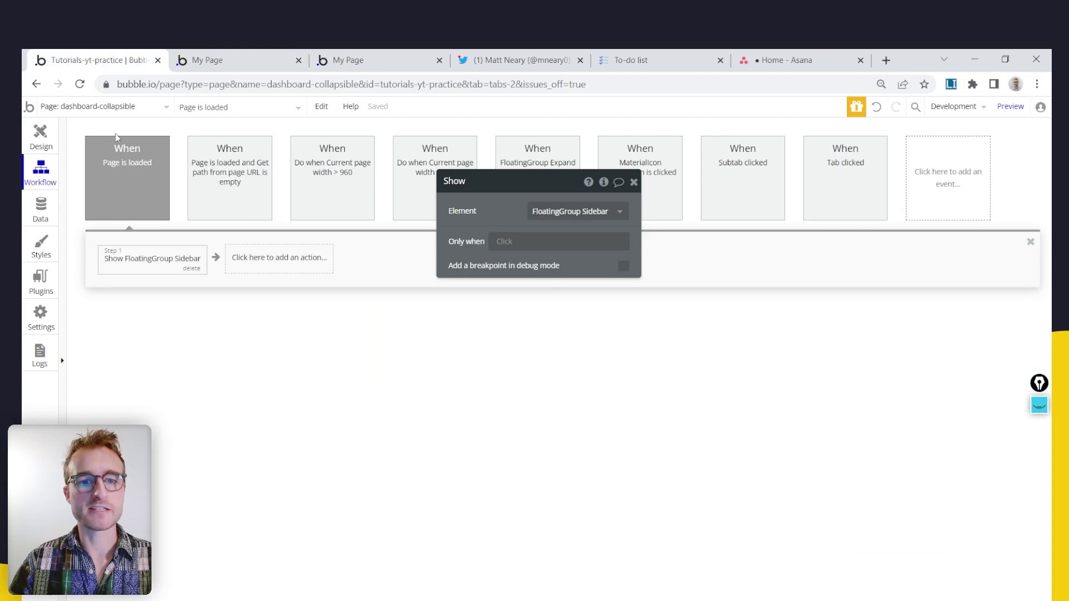
{"action": "left_click", "coordinate": [40, 139]}
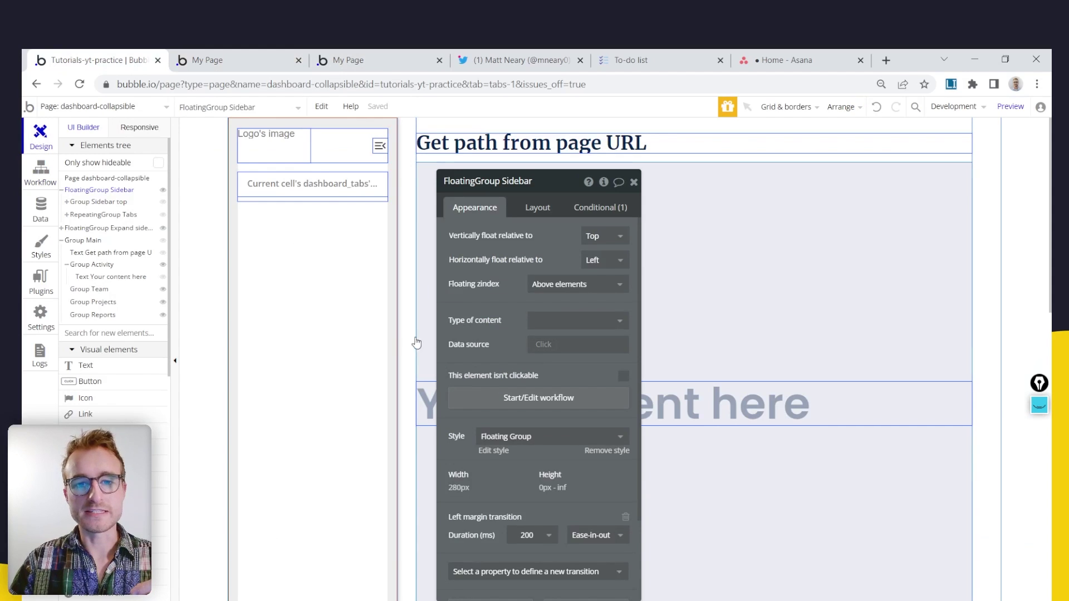
{"action": "left_click", "coordinate": [98, 243]}
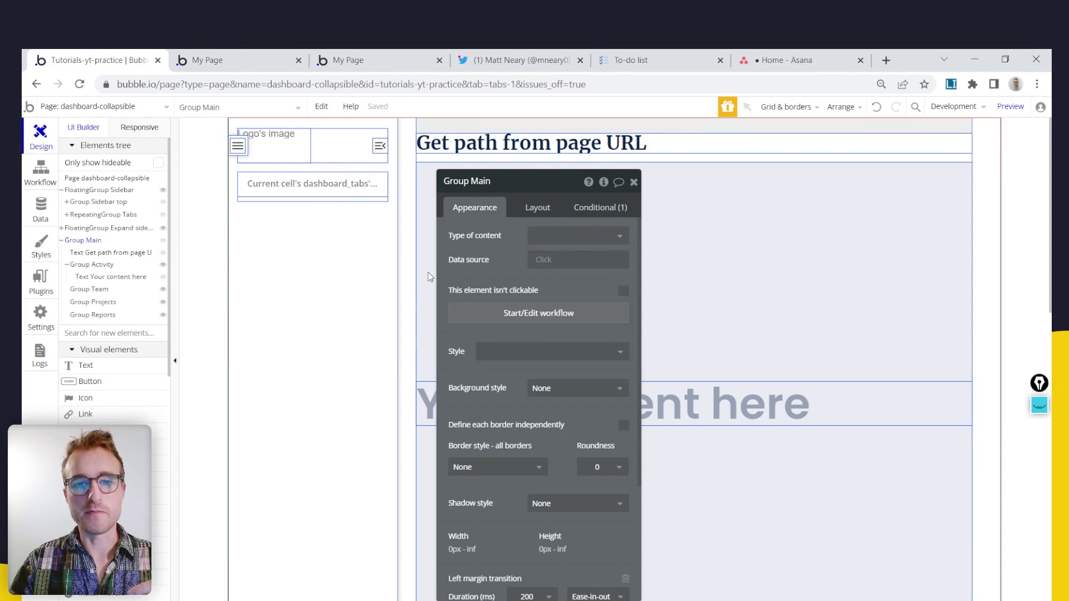
{"action": "left_click", "coordinate": [536, 209]}
{"action": "left_click", "coordinate": [622, 337]}
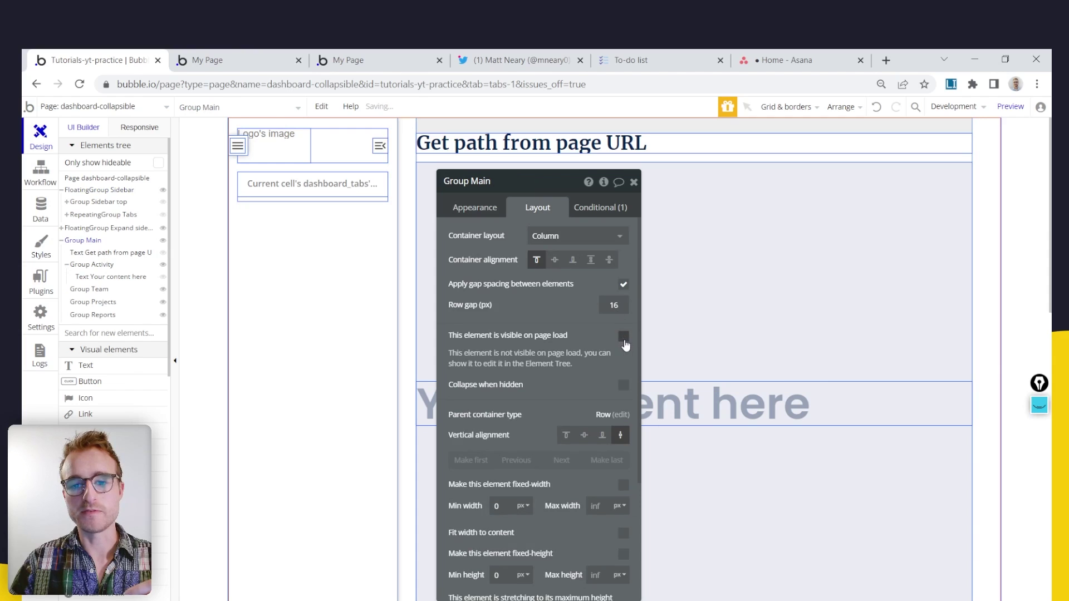
Add a second action to the "Page is loaded" workflow that shows Group Main
{"action": "left_click", "coordinate": [24, 165]}
{"action": "left_click", "coordinate": [265, 269]}
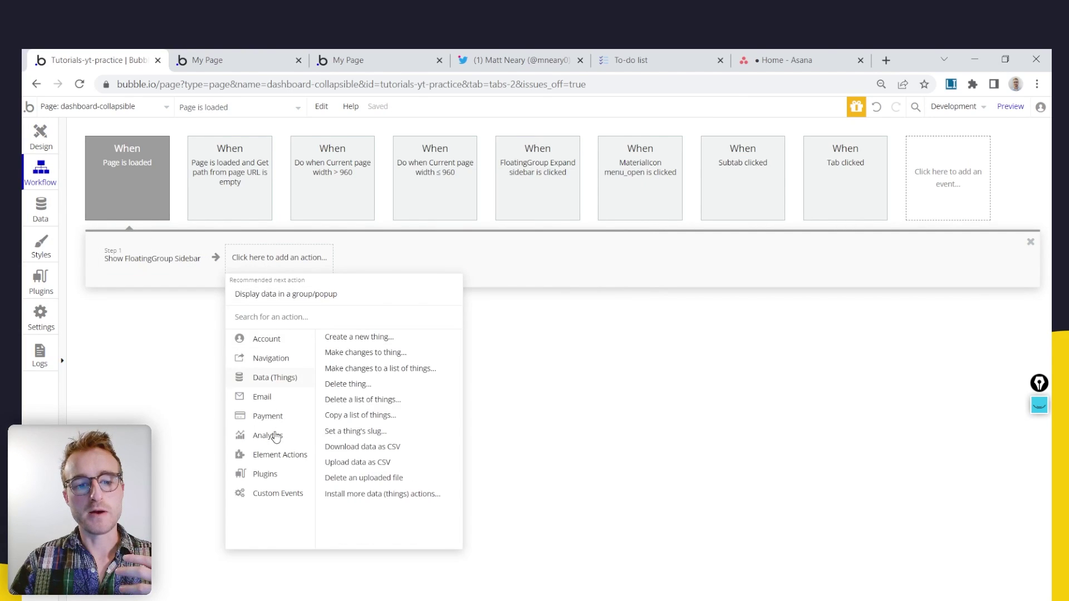
{"action": "mouse_move", "coordinate": [287, 457]}
{"action": "left_click", "coordinate": [368, 348]}
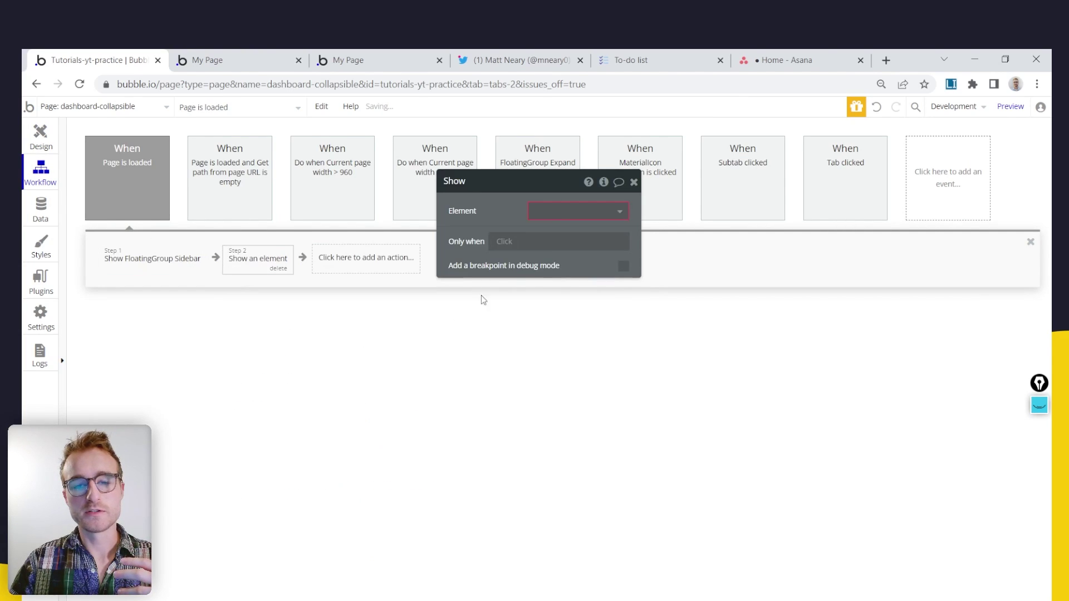
{"action": "left_click", "coordinate": [557, 219]}
{"action": "left_click", "coordinate": [575, 249]}
{"action": "left_click_drag", "start_coordinate": [525, 217], "coordinate": [626, 291]}
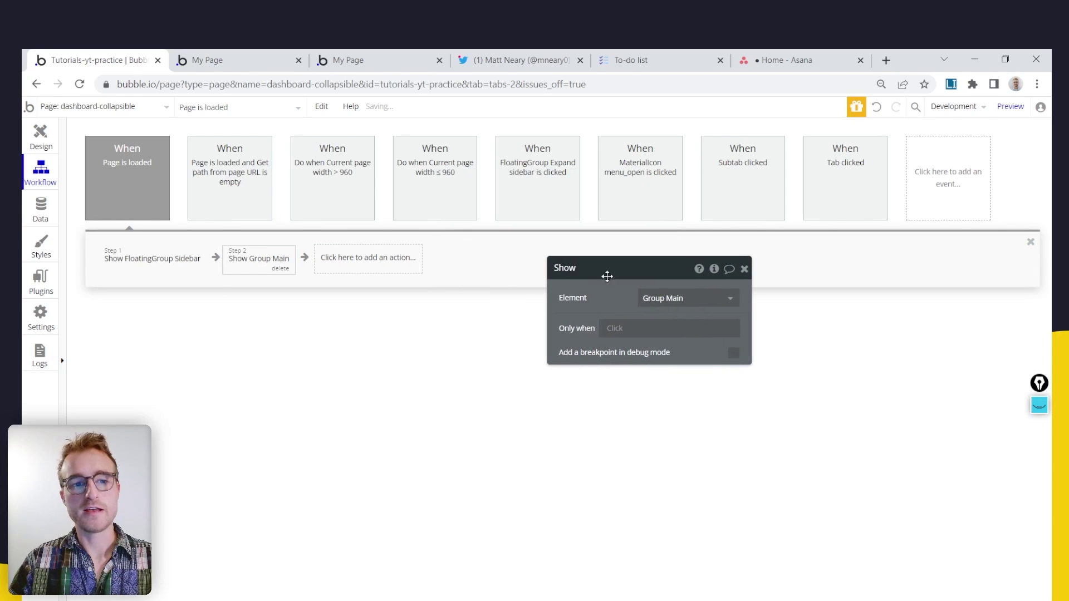
Load the updated app in the preview and widen the page to 904 px to check the layout
{"action": "left_click", "coordinate": [239, 61]}
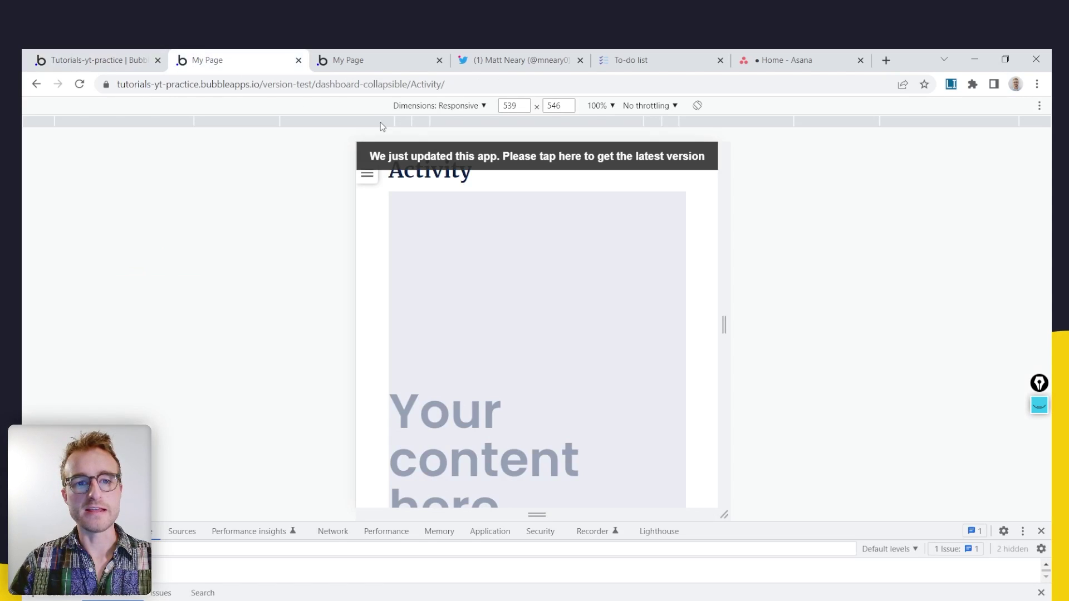
{"action": "left_click", "coordinate": [439, 151]}
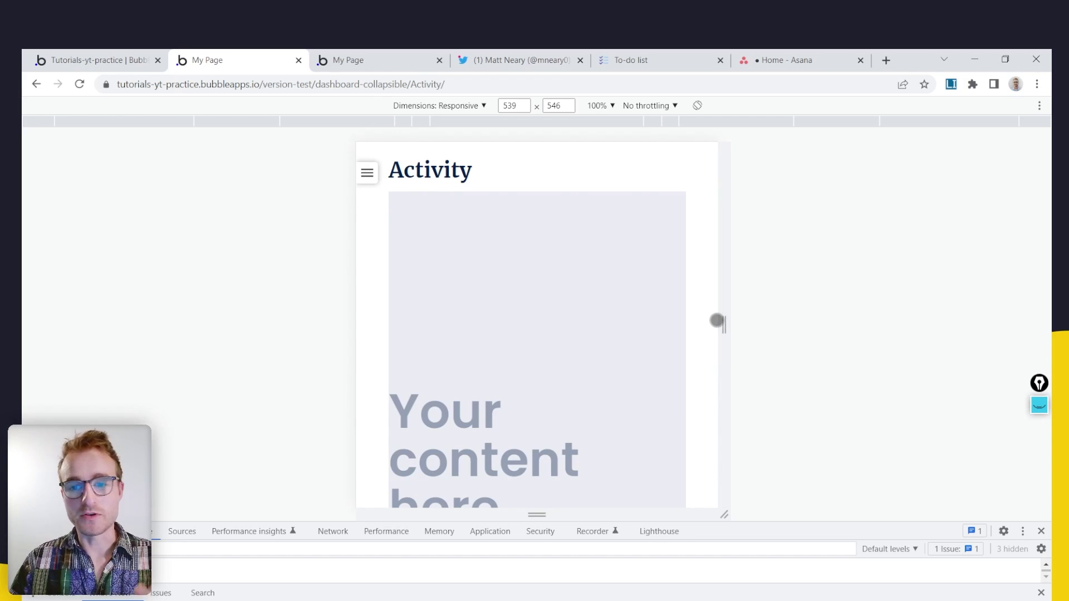
{"action": "left_click_drag", "start_coordinate": [721, 293], "coordinate": [841, 283]}
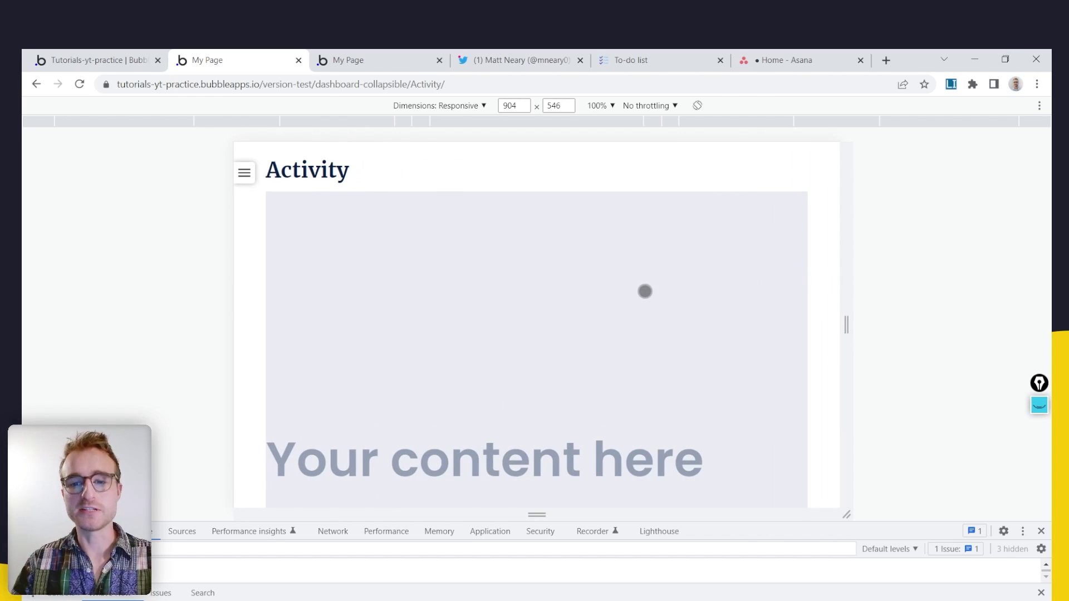
{"action": "left_click", "coordinate": [133, 60]}
{"action": "mouse_move", "coordinate": [177, 250]}
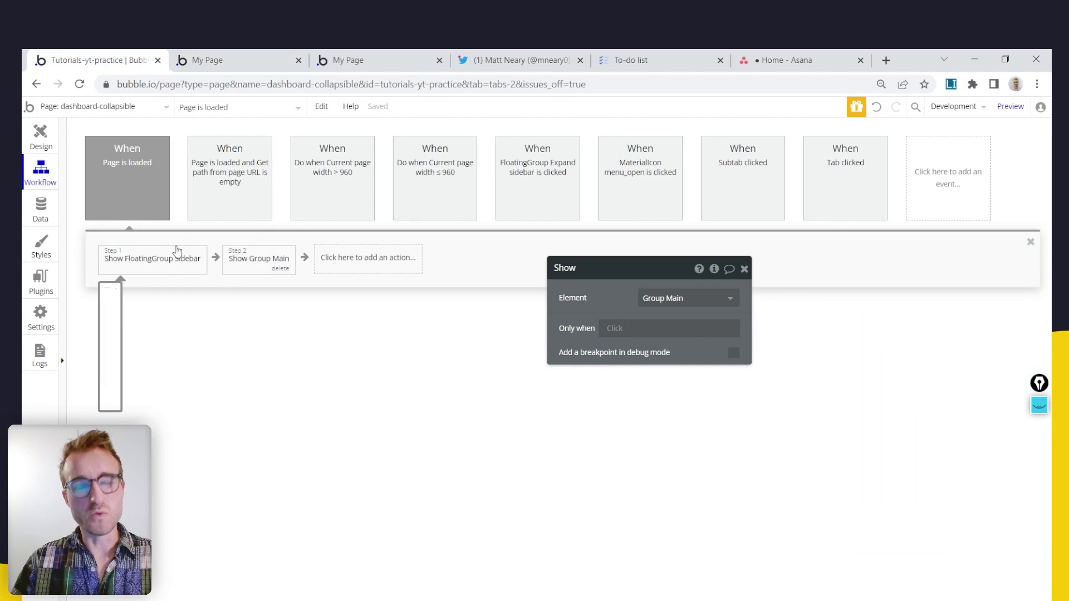
{"action": "right_click", "coordinate": [152, 268]}
{"action": "left_click", "coordinate": [158, 285]}
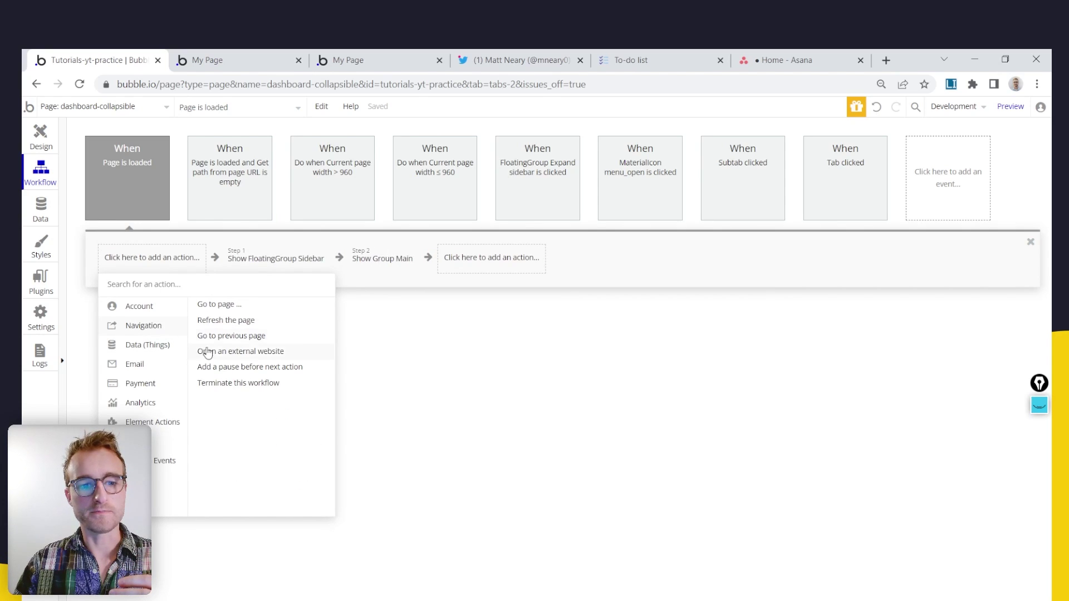
{"action": "left_click", "coordinate": [456, 396]}
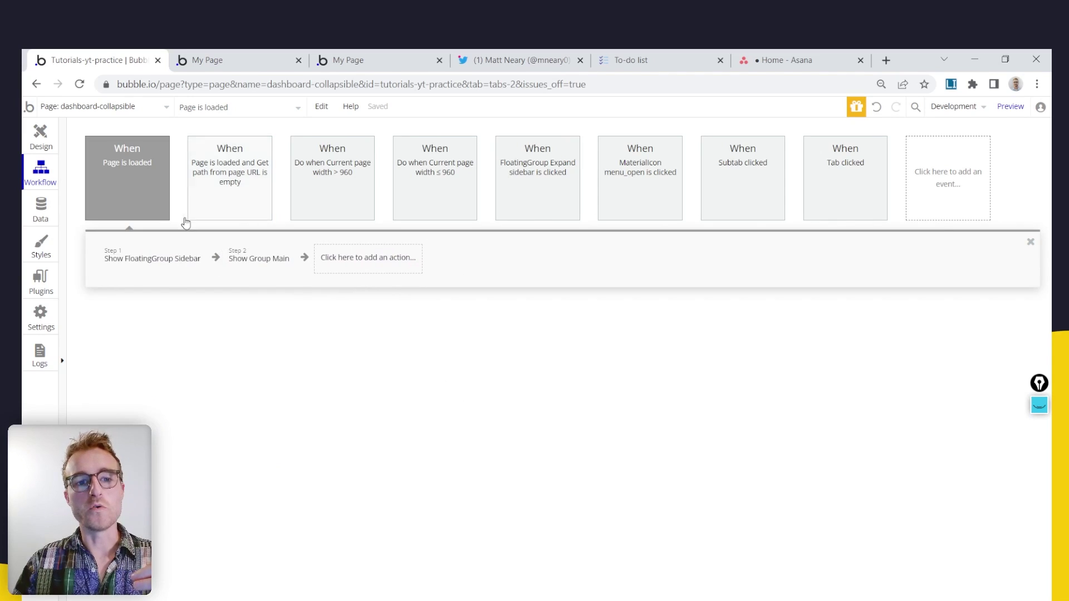
Return the Bubble editor to the page design, and check the app preview narrowed to 781 px
{"action": "left_click", "coordinate": [35, 139]}
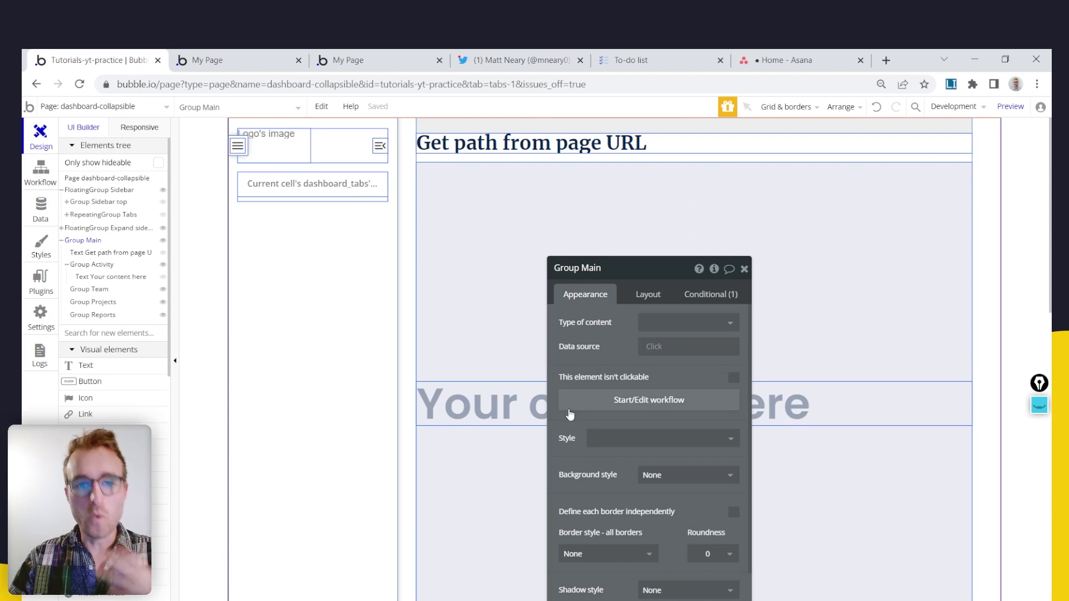
{"action": "left_click", "coordinate": [234, 60]}
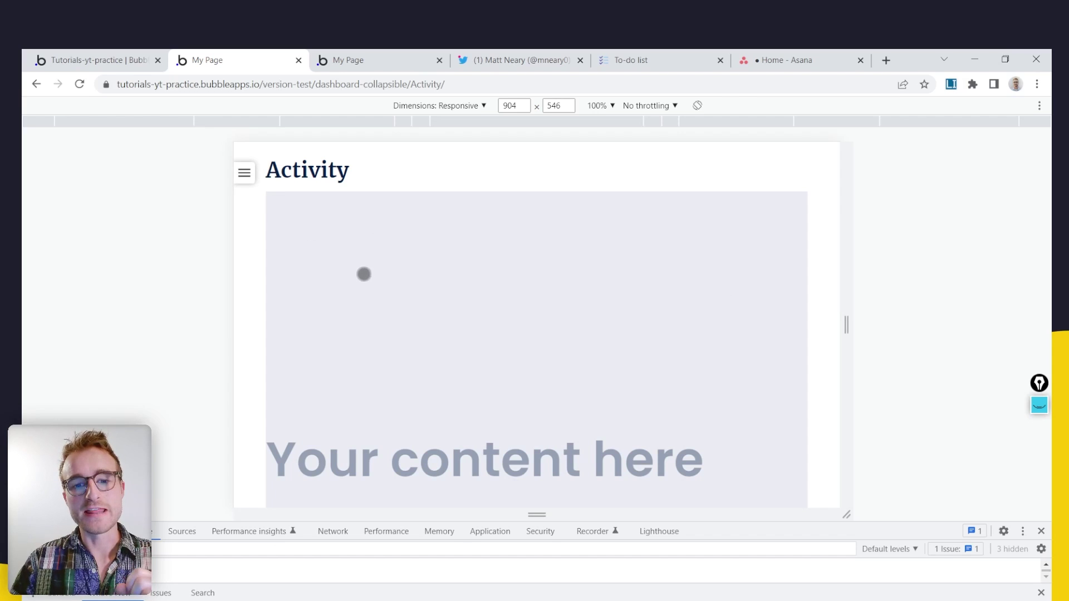
{"action": "left_click_drag", "start_coordinate": [854, 325], "coordinate": [811, 315]}
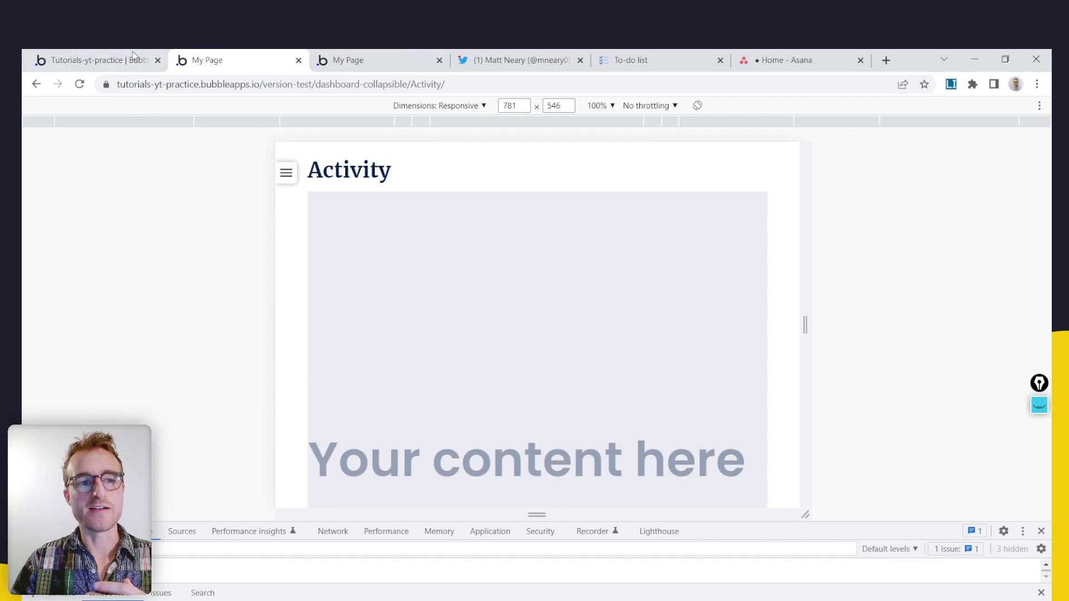
Switch to the Twitter profile page and narrow it to 941 px to examine its sidebar behaviour
{"action": "left_click", "coordinate": [104, 58]}
{"action": "left_click", "coordinate": [520, 60]}
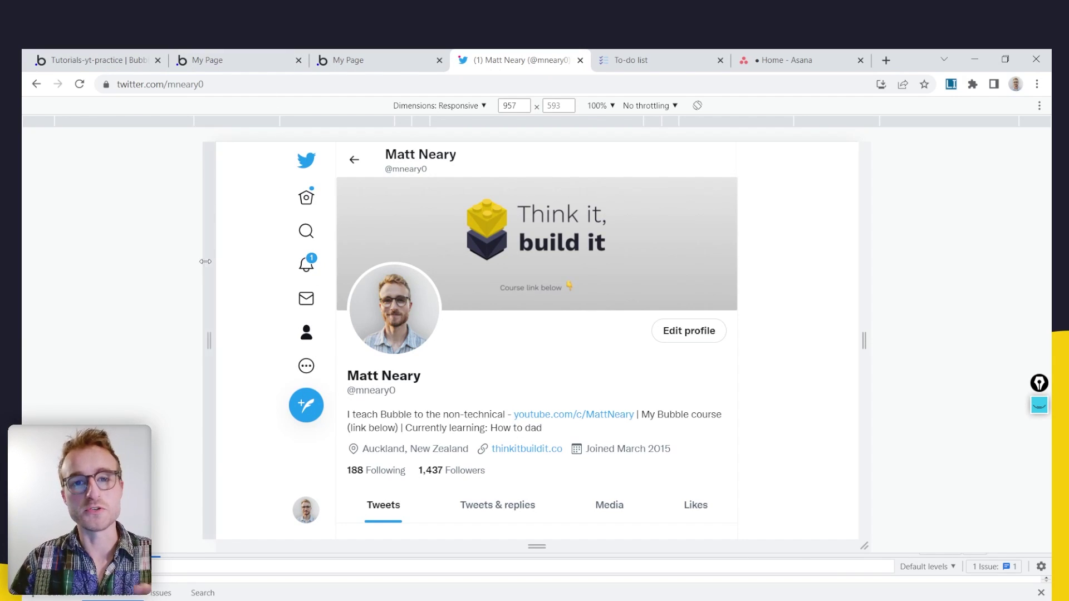
{"action": "mouse_move", "coordinate": [865, 357]}
{"action": "left_mouse_down"}
{"action": "mouse_move", "coordinate": [669, 356]}
{"action": "mouse_move", "coordinate": [859, 340]}
{"action": "left_mouse_up"}
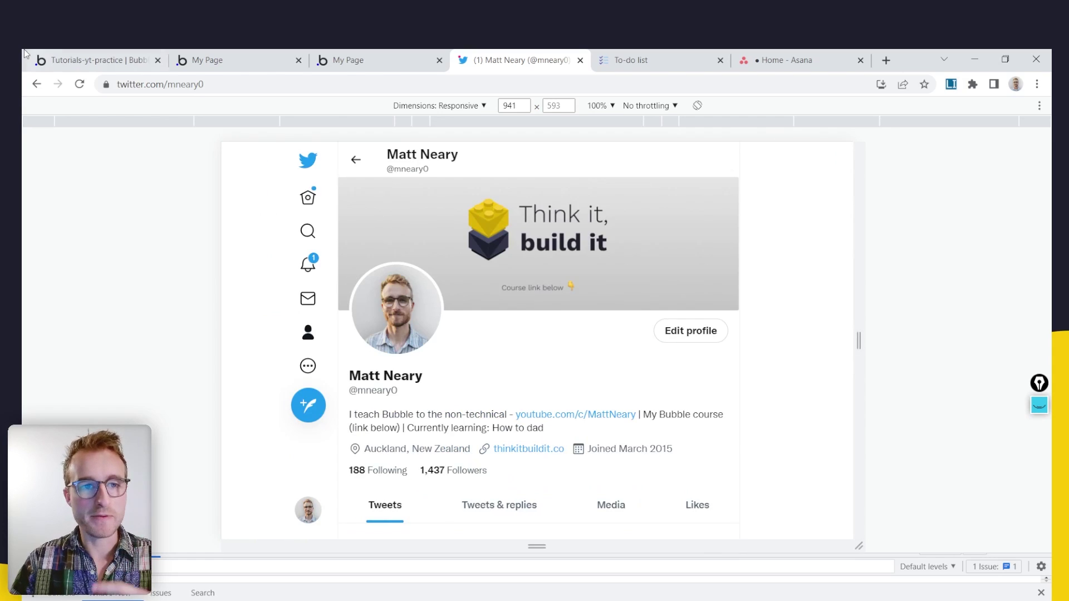
Widen the app preview to 1071 px, test collapsing and expanding the sidebar, and scroll through the content
{"action": "left_click", "coordinate": [78, 59]}
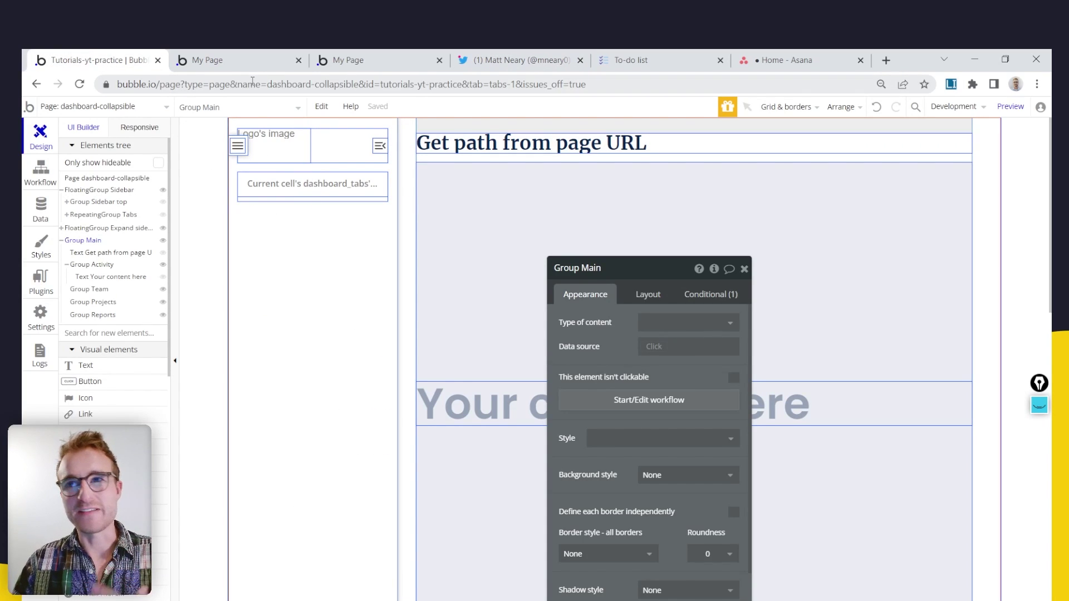
{"action": "left_click", "coordinate": [256, 56]}
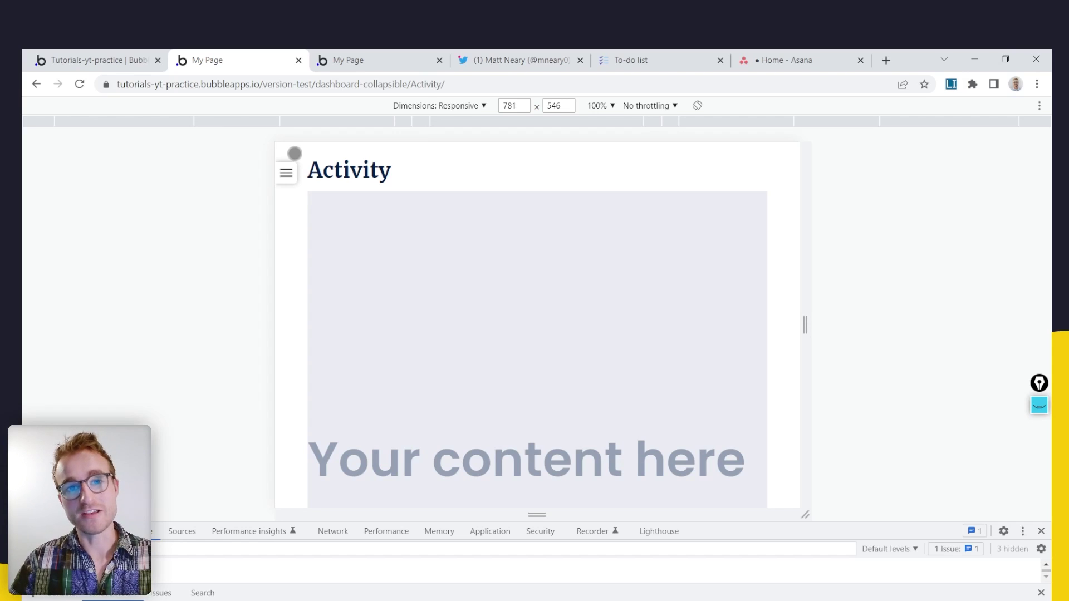
{"action": "left_click_drag", "start_coordinate": [806, 340], "coordinate": [880, 261]}
{"action": "left_click", "coordinate": [354, 172]}
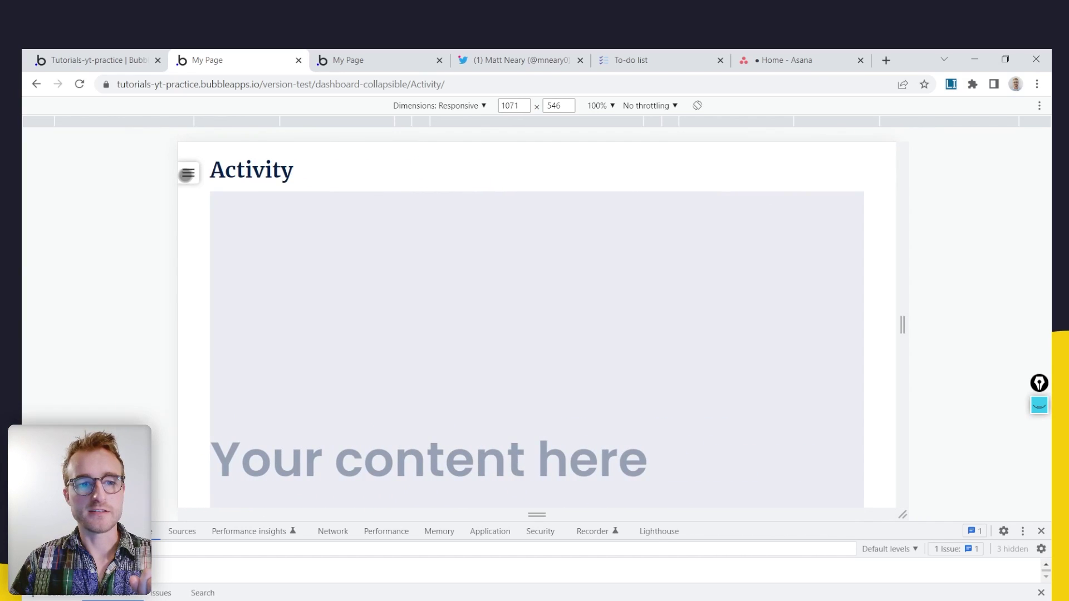
{"action": "left_click", "coordinate": [187, 173]}
{"action": "scroll", "coordinate": [663, 341], "scroll_direction": "down", "scroll_amount": 4}
{"action": "scroll", "coordinate": [439, 275], "scroll_direction": "up", "scroll_amount": 4}
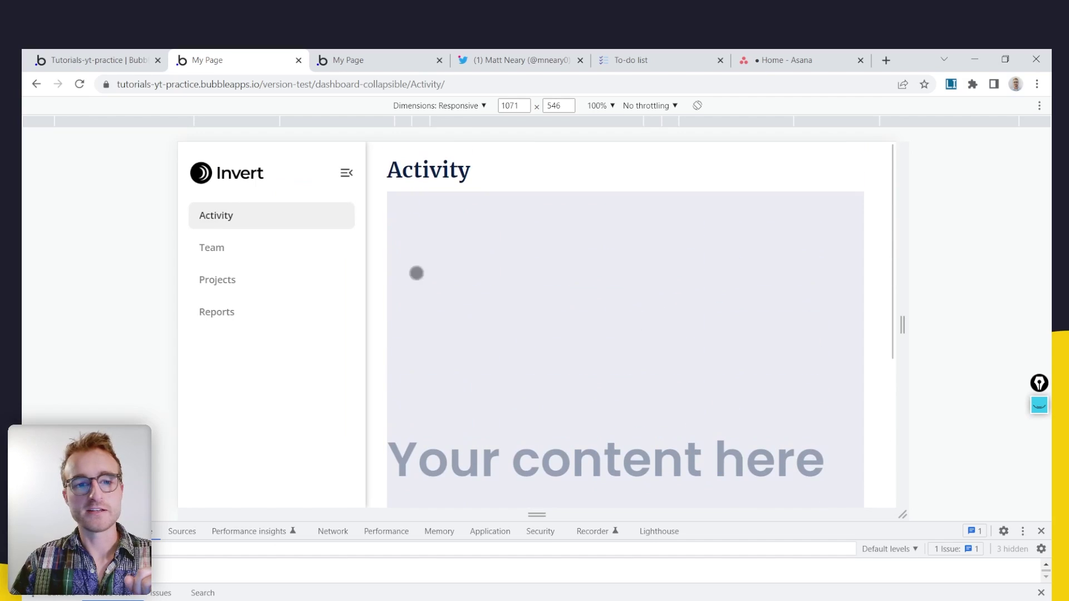